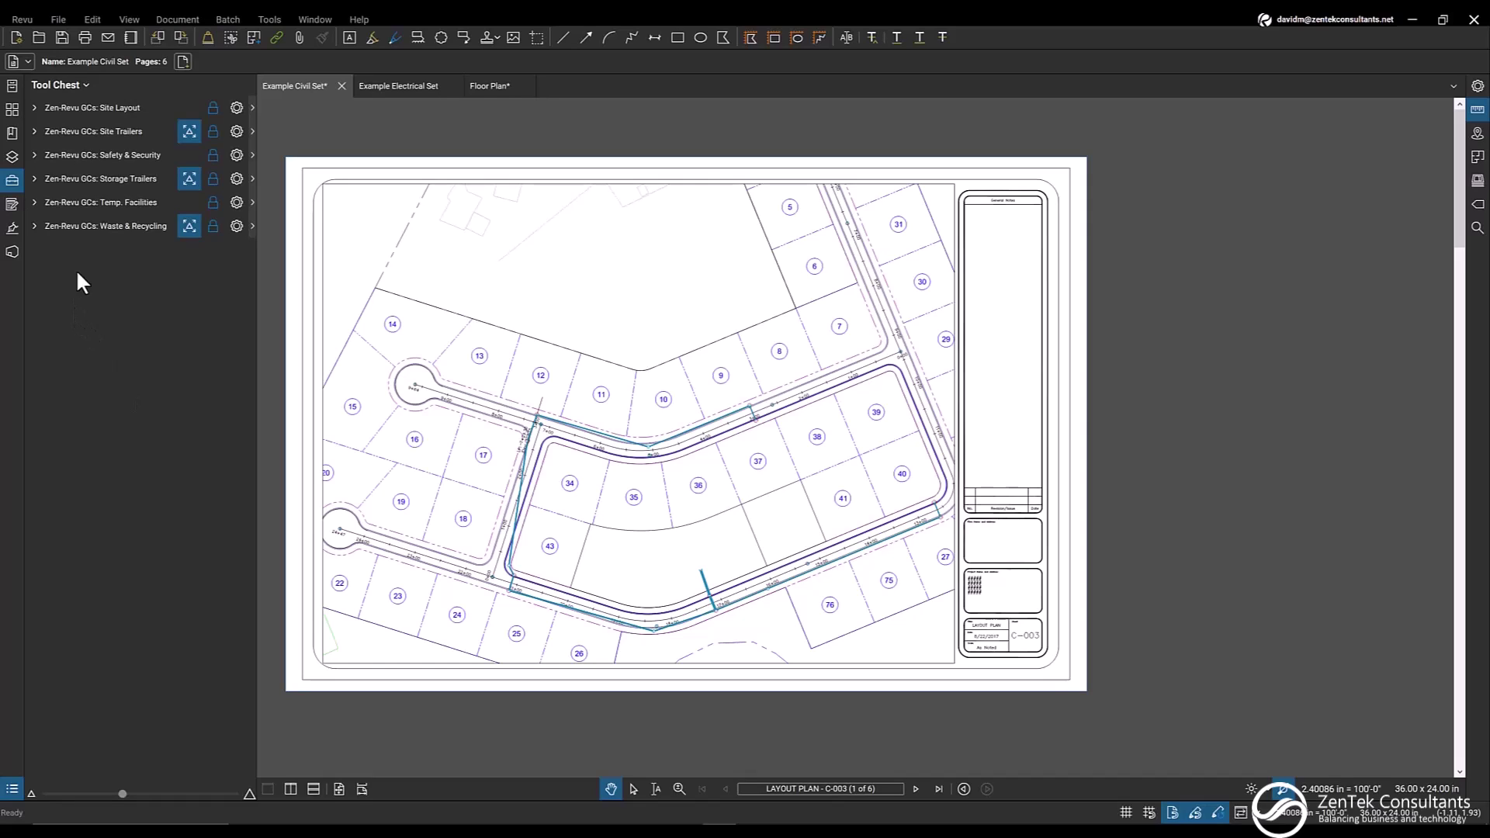
# Expand the Safety & Security, Site Trailers and Site Layout tool sets in the Tool Chest
pyautogui.click(37, 149)
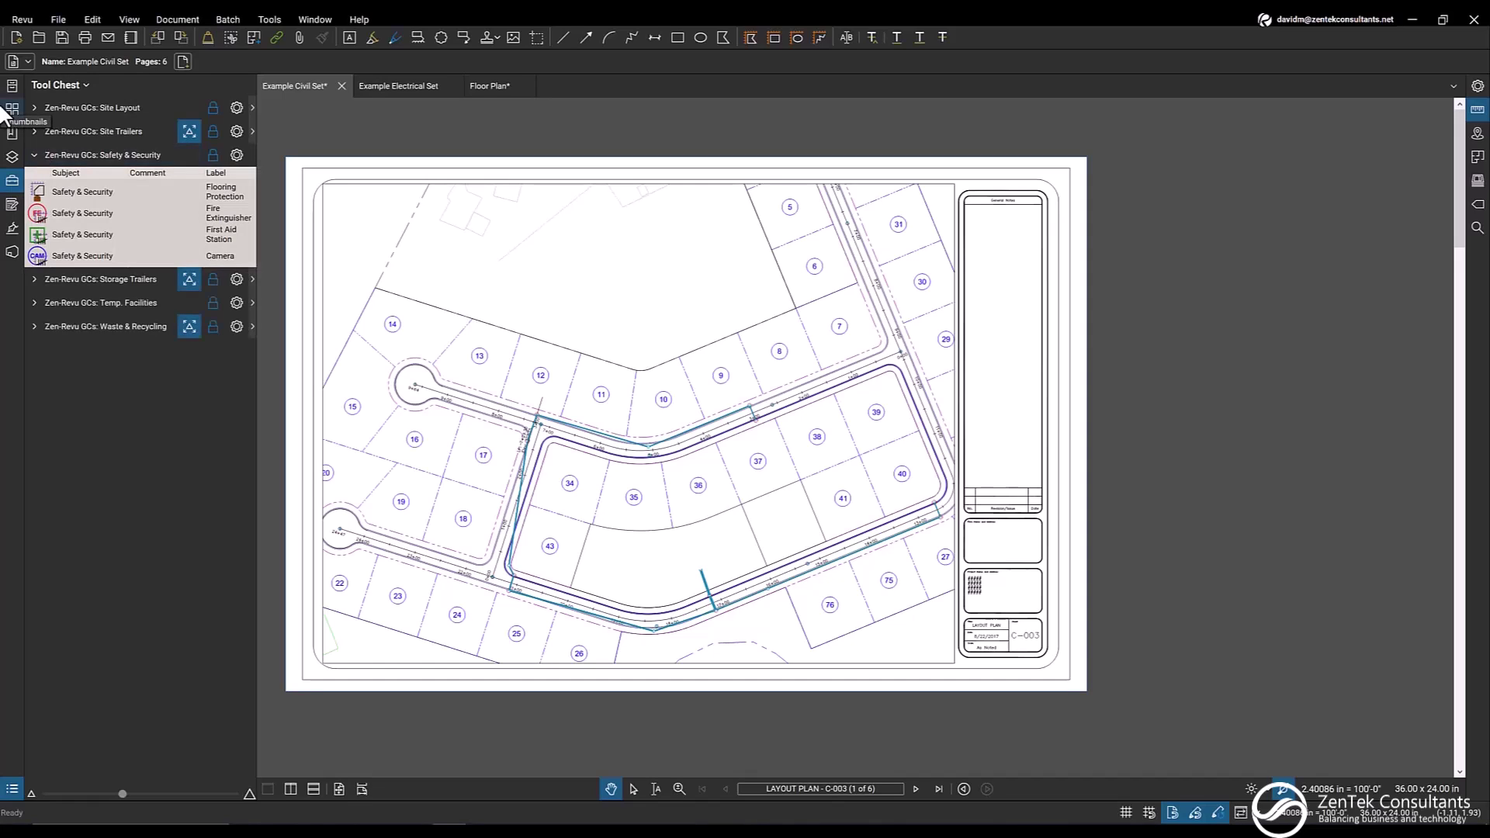
pyautogui.click(36, 130)
pyautogui.click(36, 107)
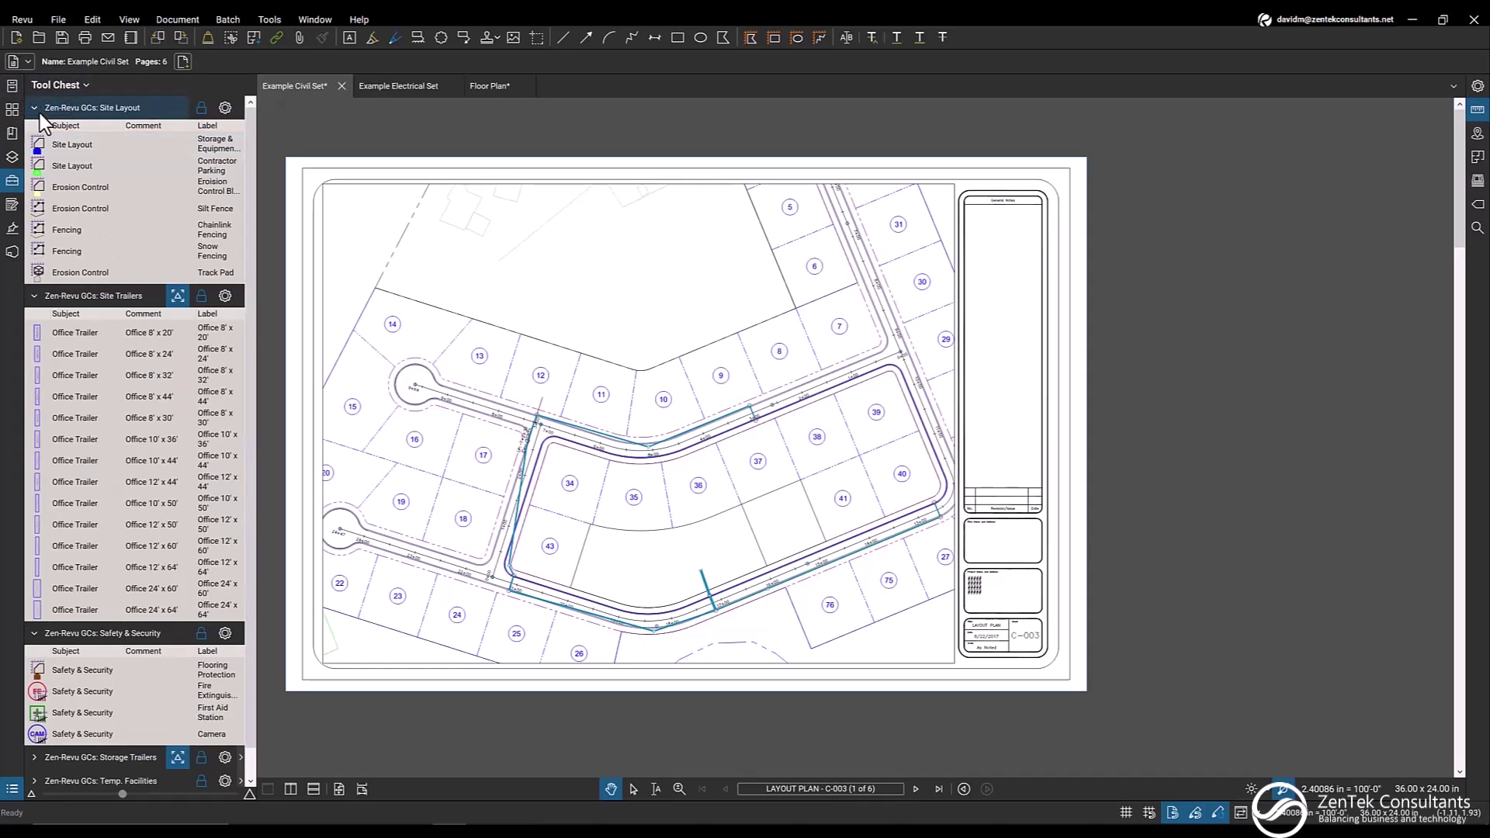
# Draw a rectangular area measurement about 87' by 82' in the open land west of lots 5 and 6
pyautogui.scroll(3, 586, 242)
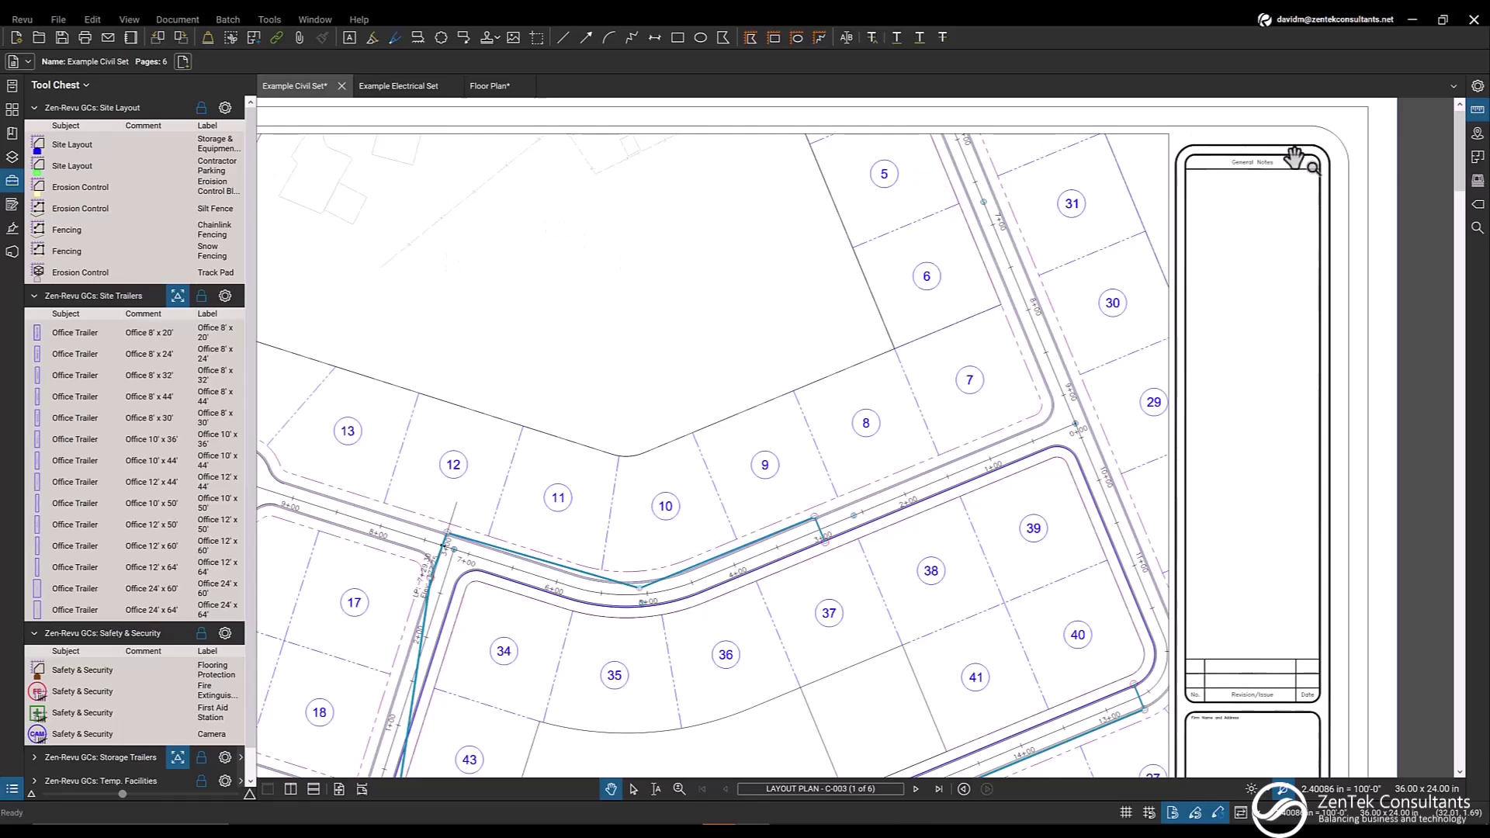
pyautogui.click(1478, 111)
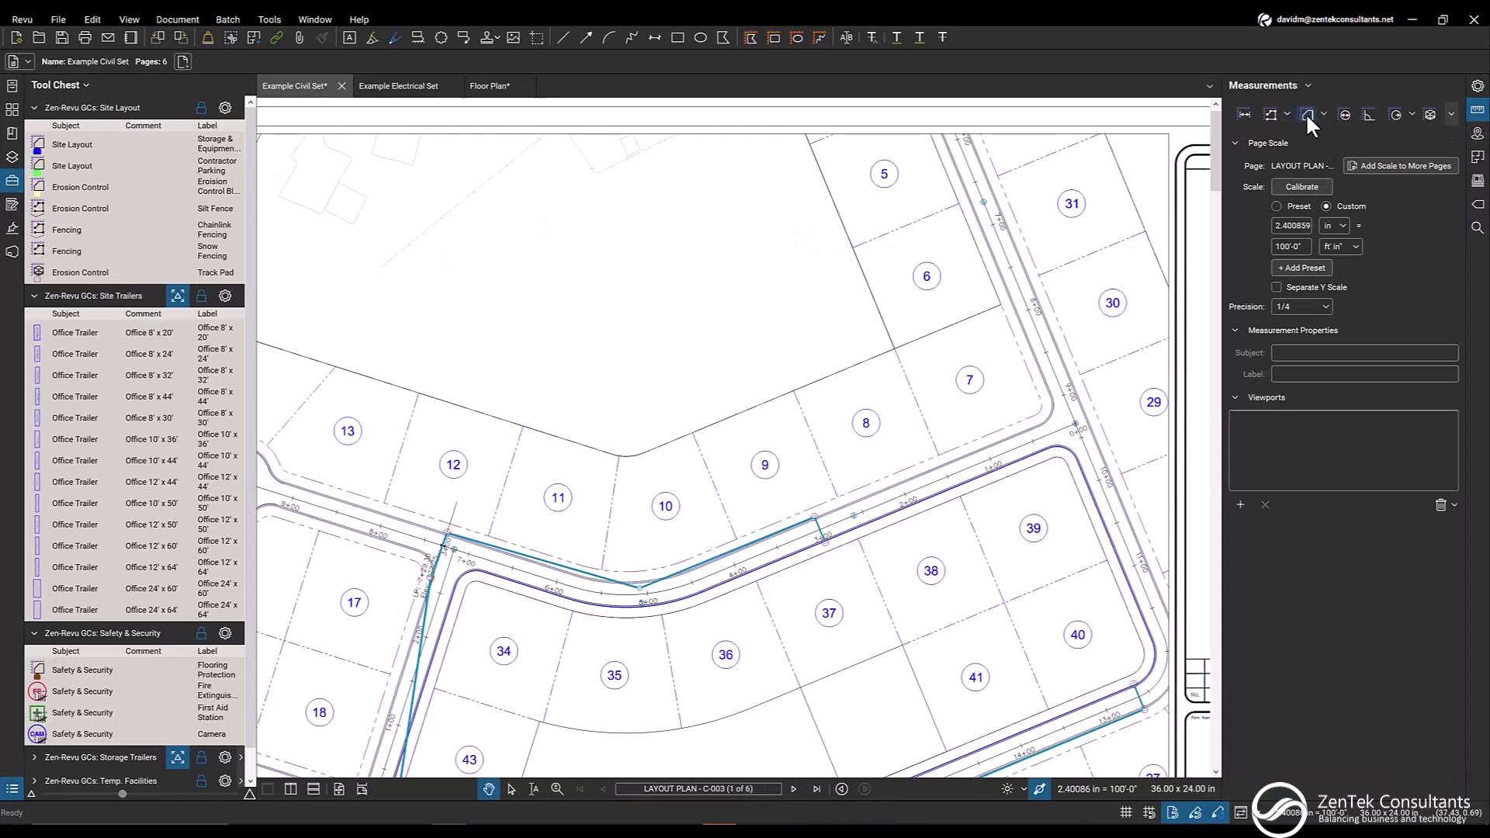
pyautogui.click(1307, 114)
pyautogui.moveTo(680, 193); pyautogui.dragTo(761, 268)
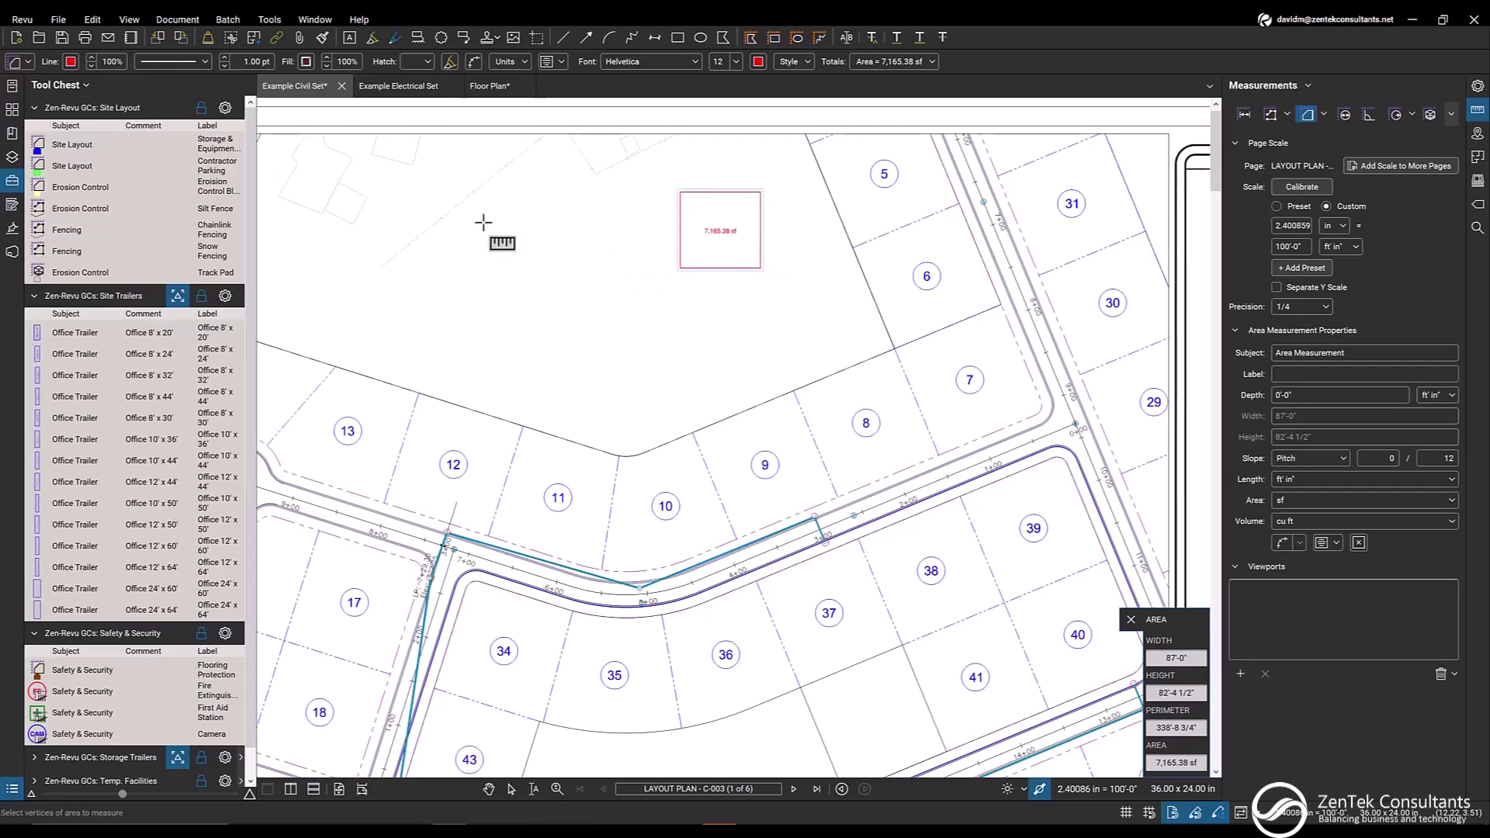
# Draw a second rectangular area measurement about 102'-6" by 91'-7" in the open land and give it a grey fill
pyautogui.moveTo(482, 222); pyautogui.dragTo(578, 306)
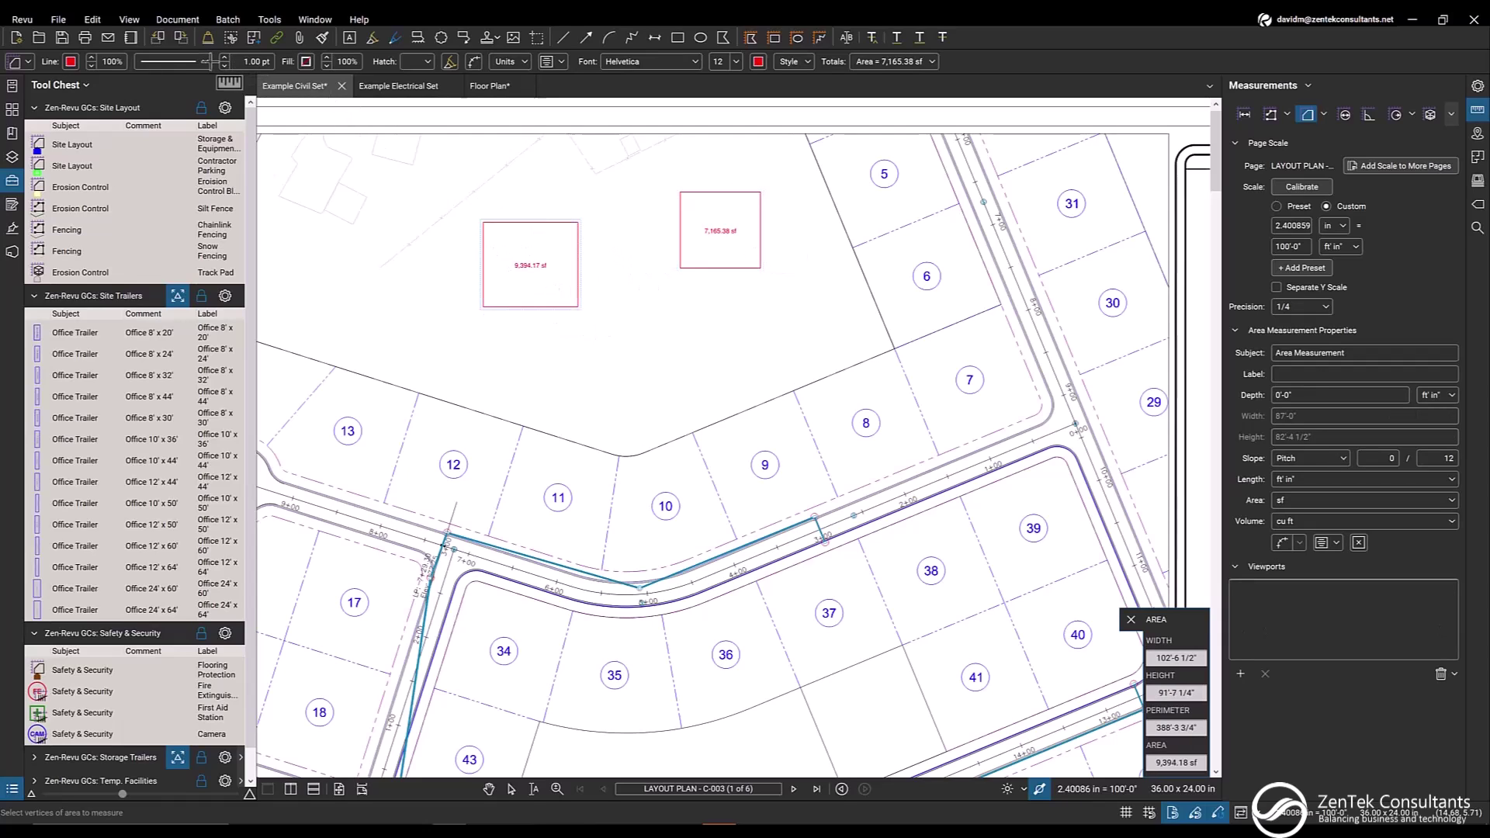
pyautogui.click(306, 62)
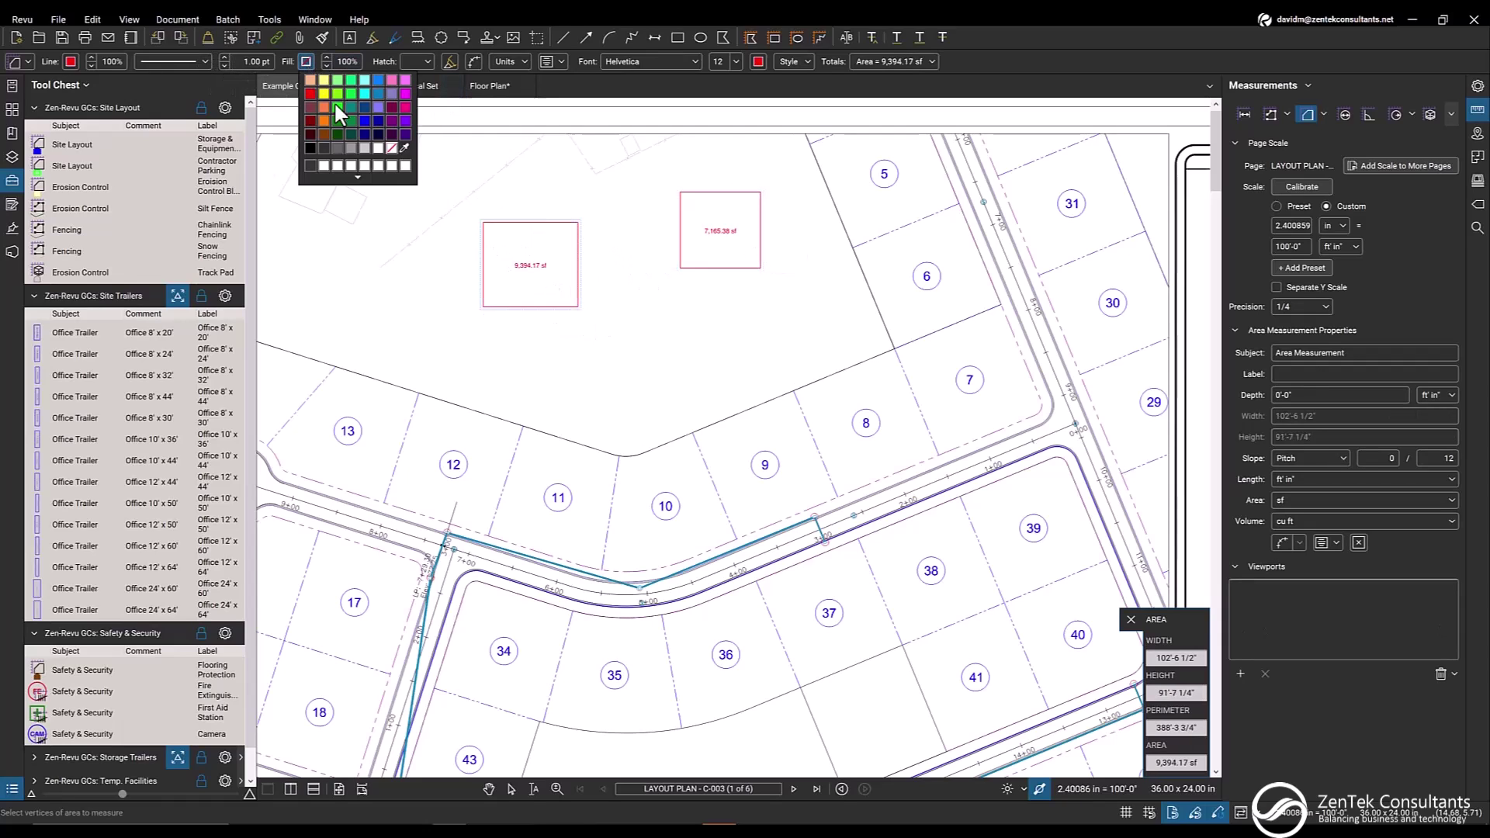
pyautogui.click(364, 147)
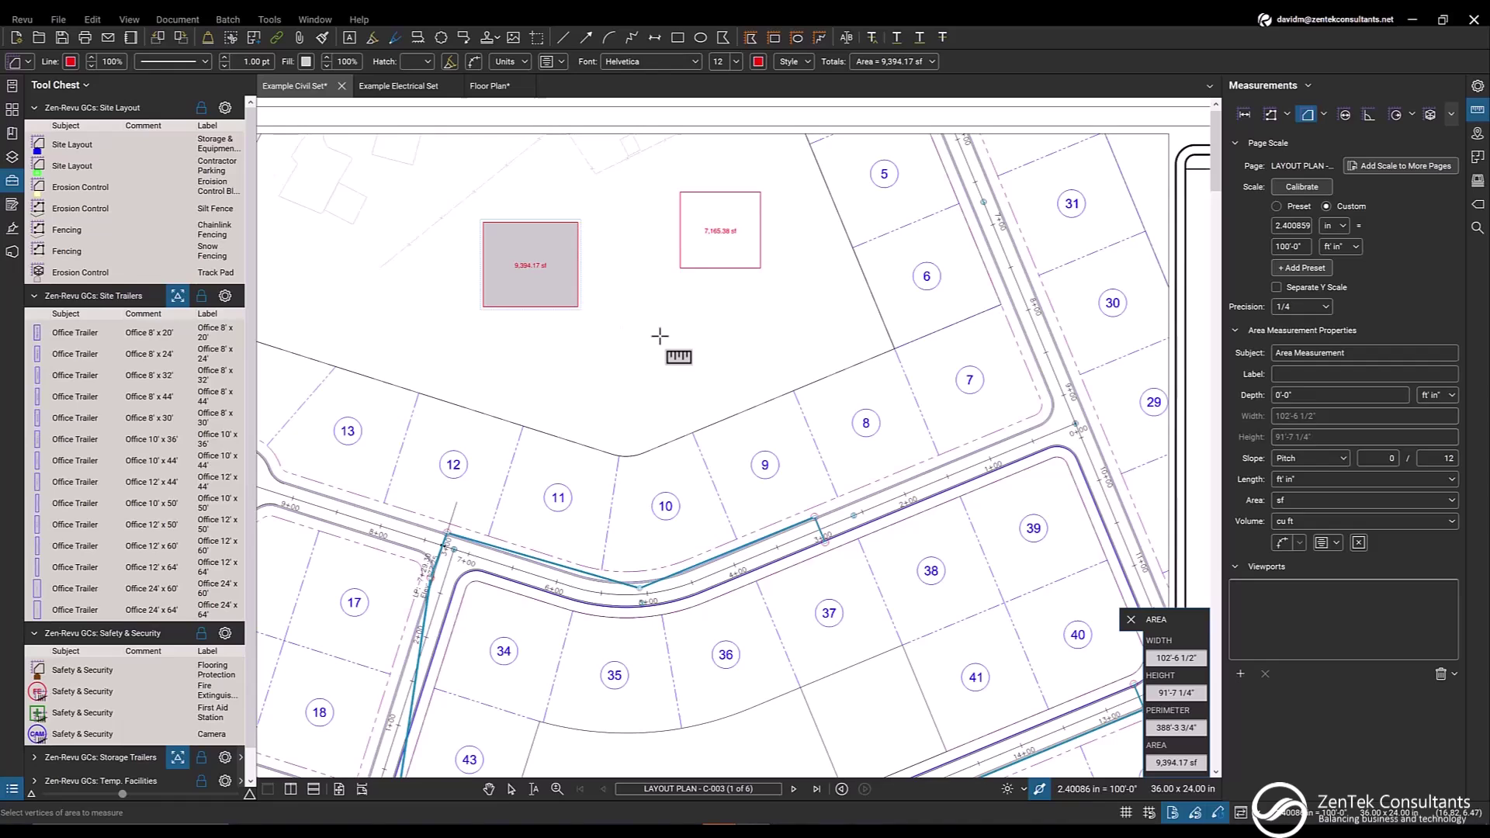
# Outline a four-sided Storage & Equipment Area of about 21,182 sf in the open land behind lot 8
pyautogui.click(67, 137)
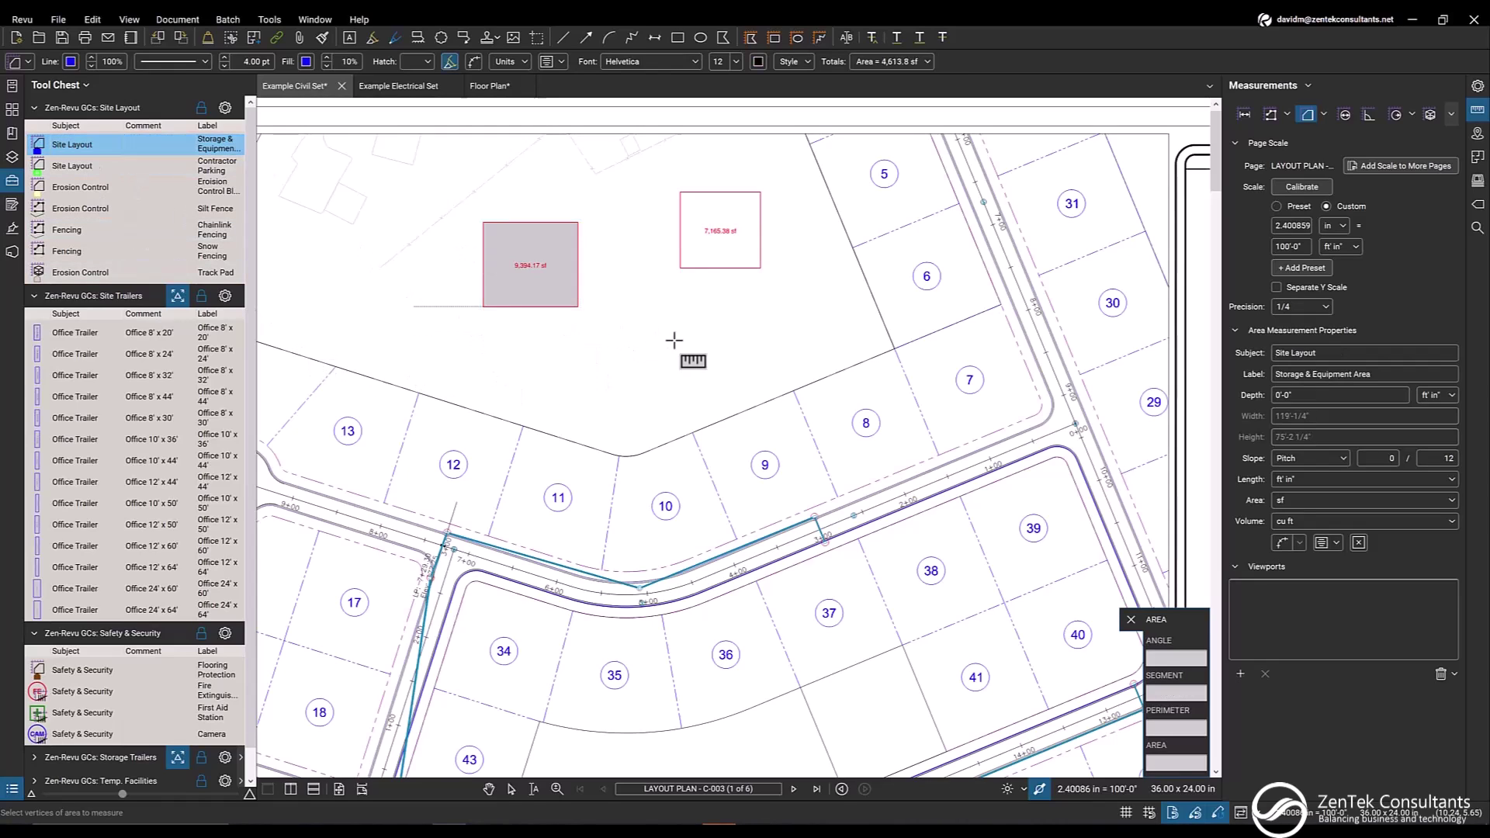
pyautogui.click(869, 360)
pyautogui.click(728, 417)
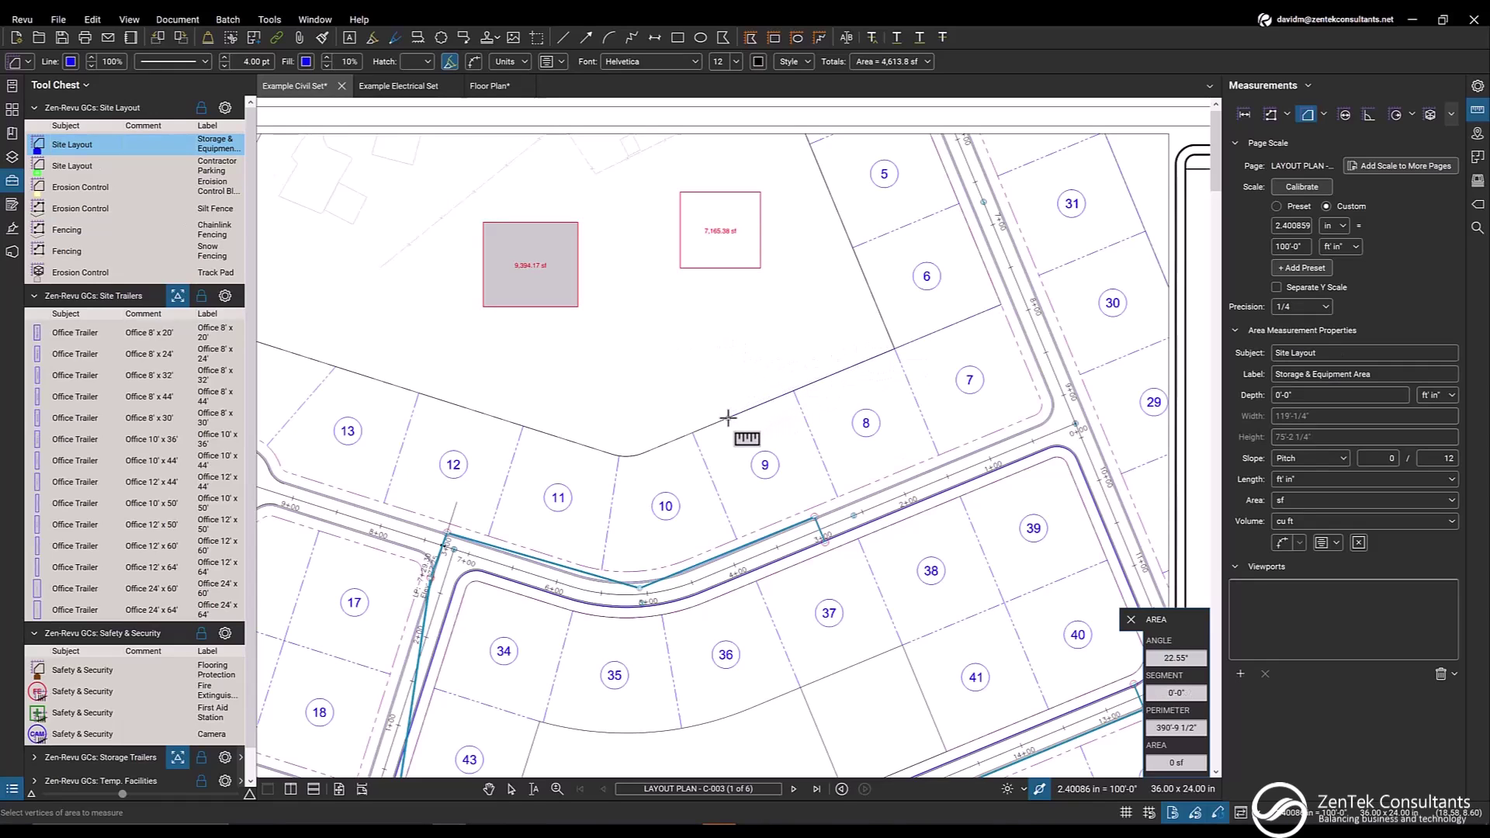
pyautogui.click(678, 337)
pyautogui.click(859, 261)
pyautogui.press('Return')
# Outline another four-sided Storage & Equipment Area of about 16,423 sf behind lot 14 and leave the tool
pyautogui.moveTo(467, 407); pyautogui.dragTo(669, 439)
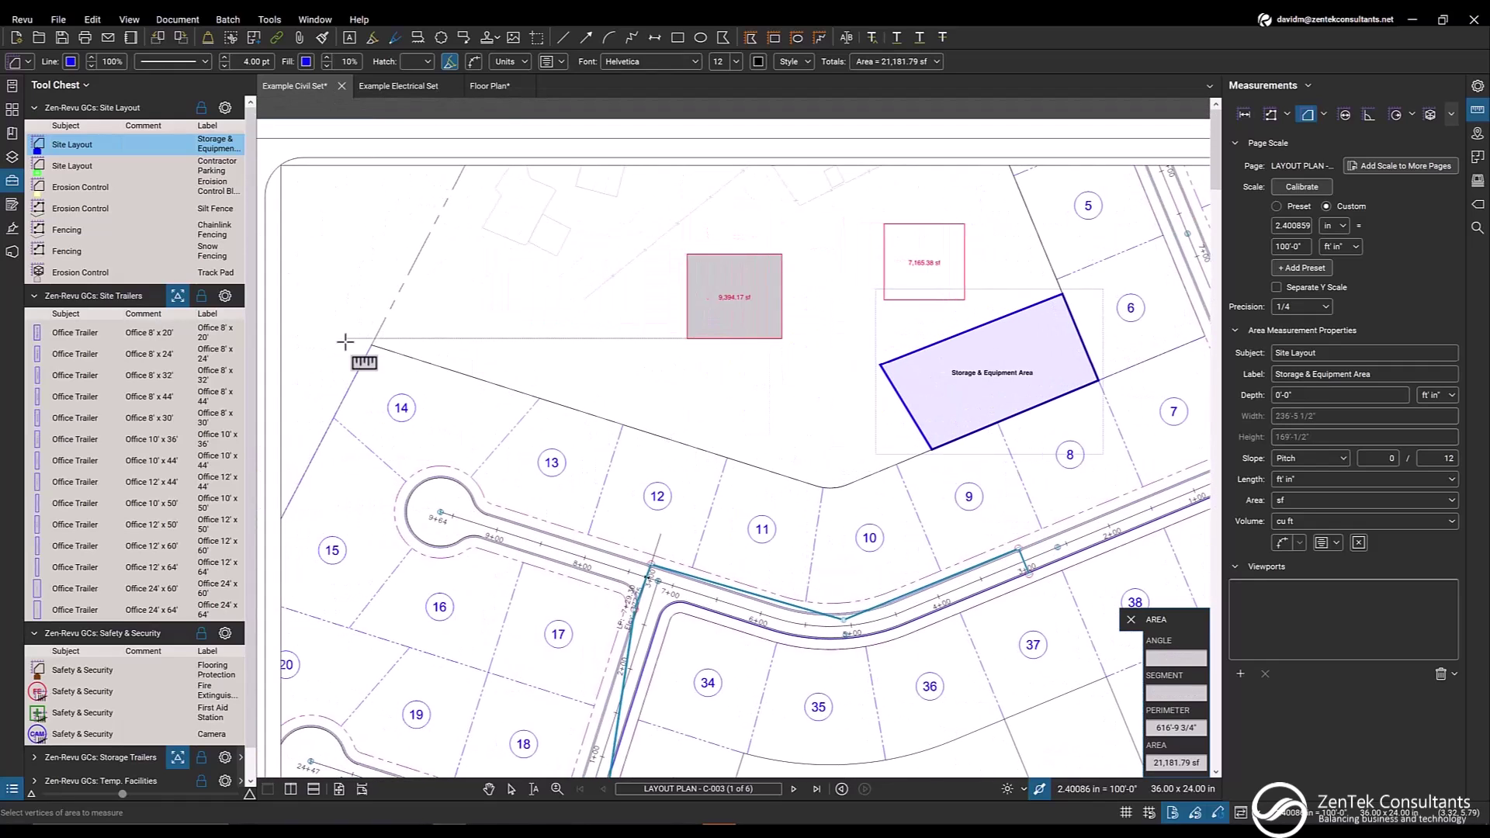
pyautogui.click(373, 347)
pyautogui.click(417, 261)
pyautogui.click(551, 307)
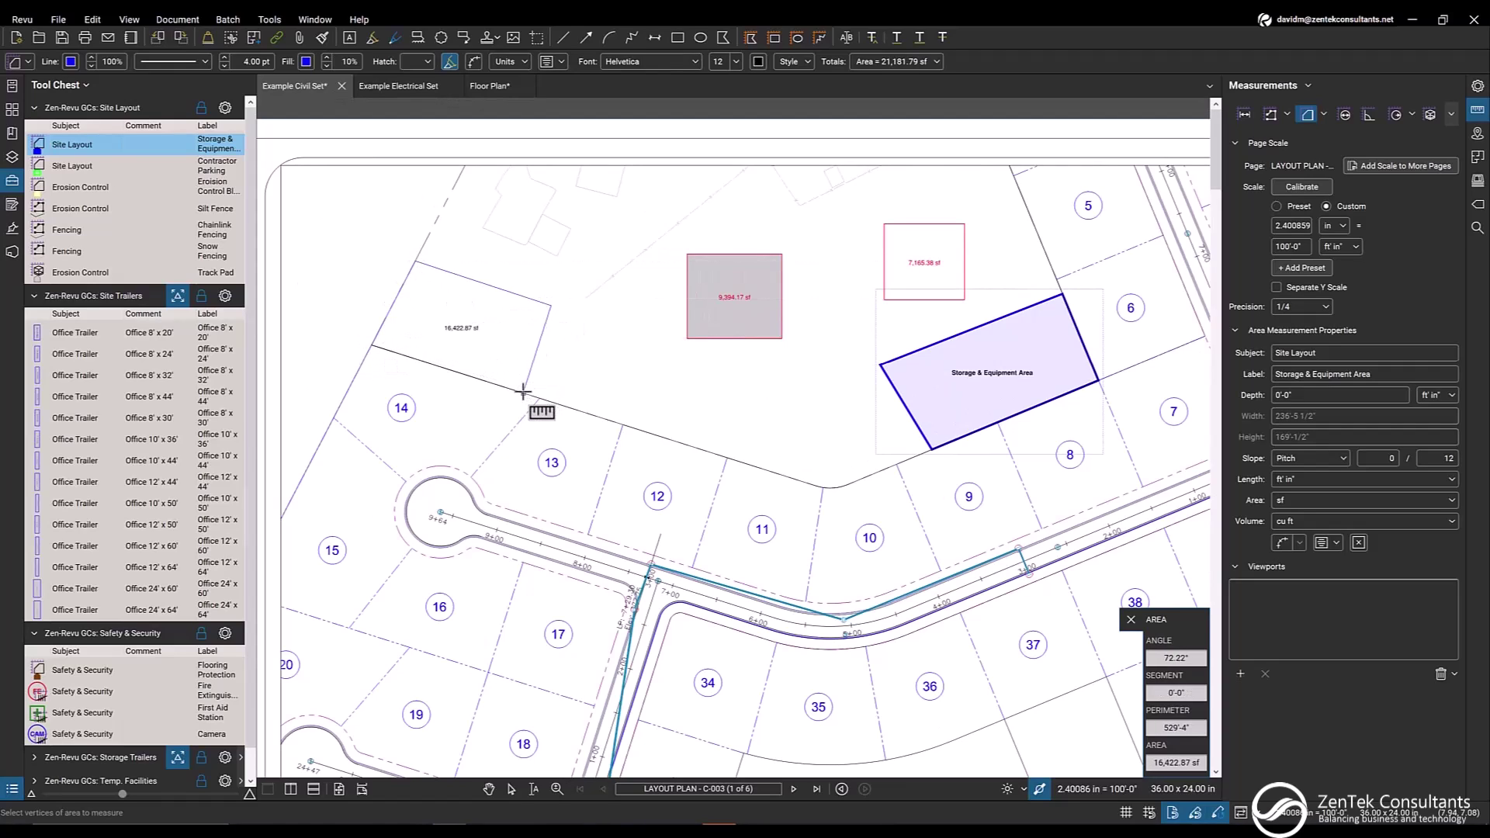
pyautogui.doubleClick(525, 393)
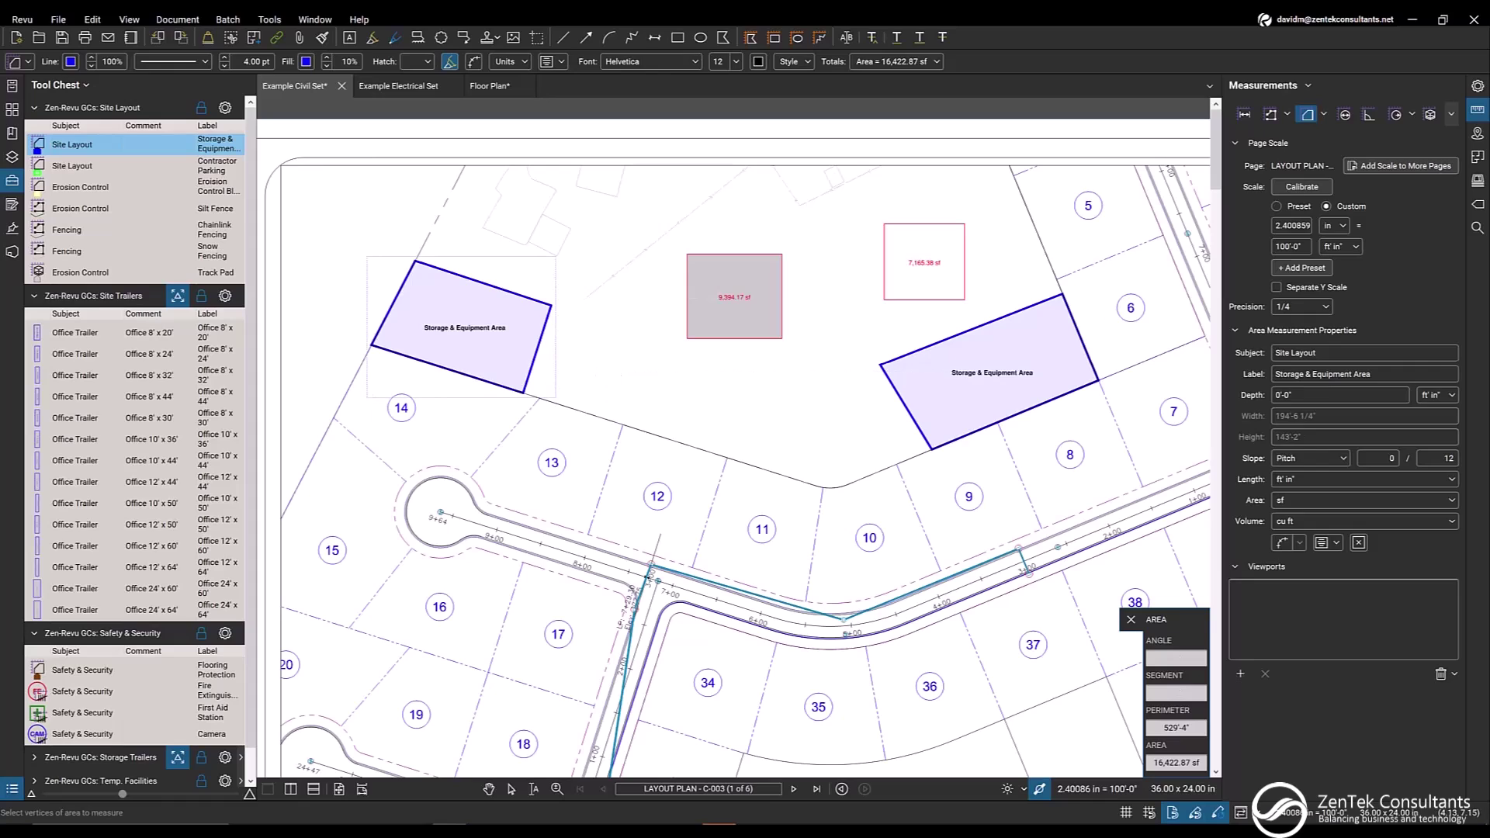
pyautogui.press('Escape')
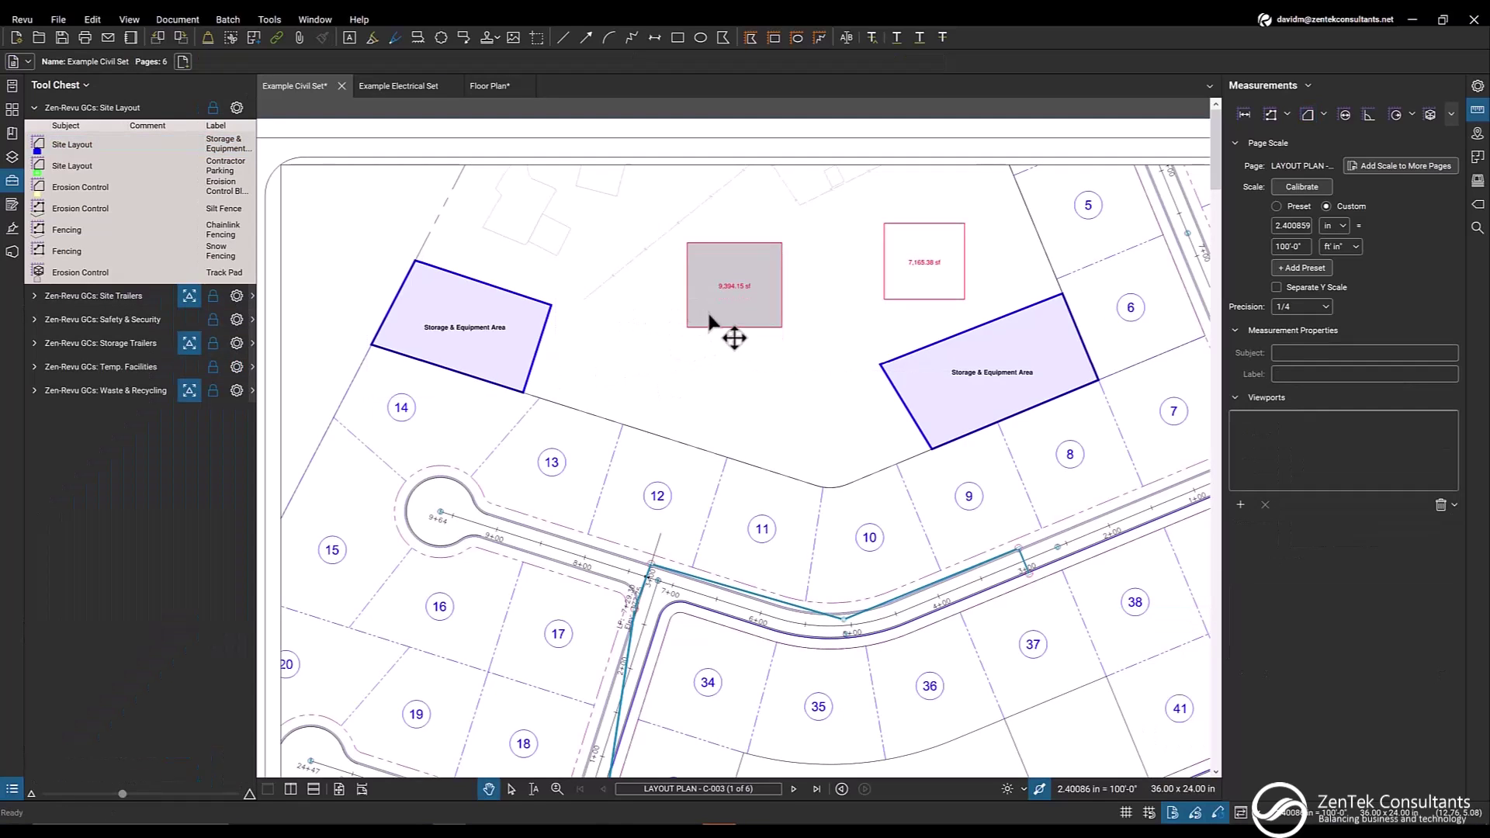
# Delete the two plain rectangular area measurements from the open land
pyautogui.press('Delete')
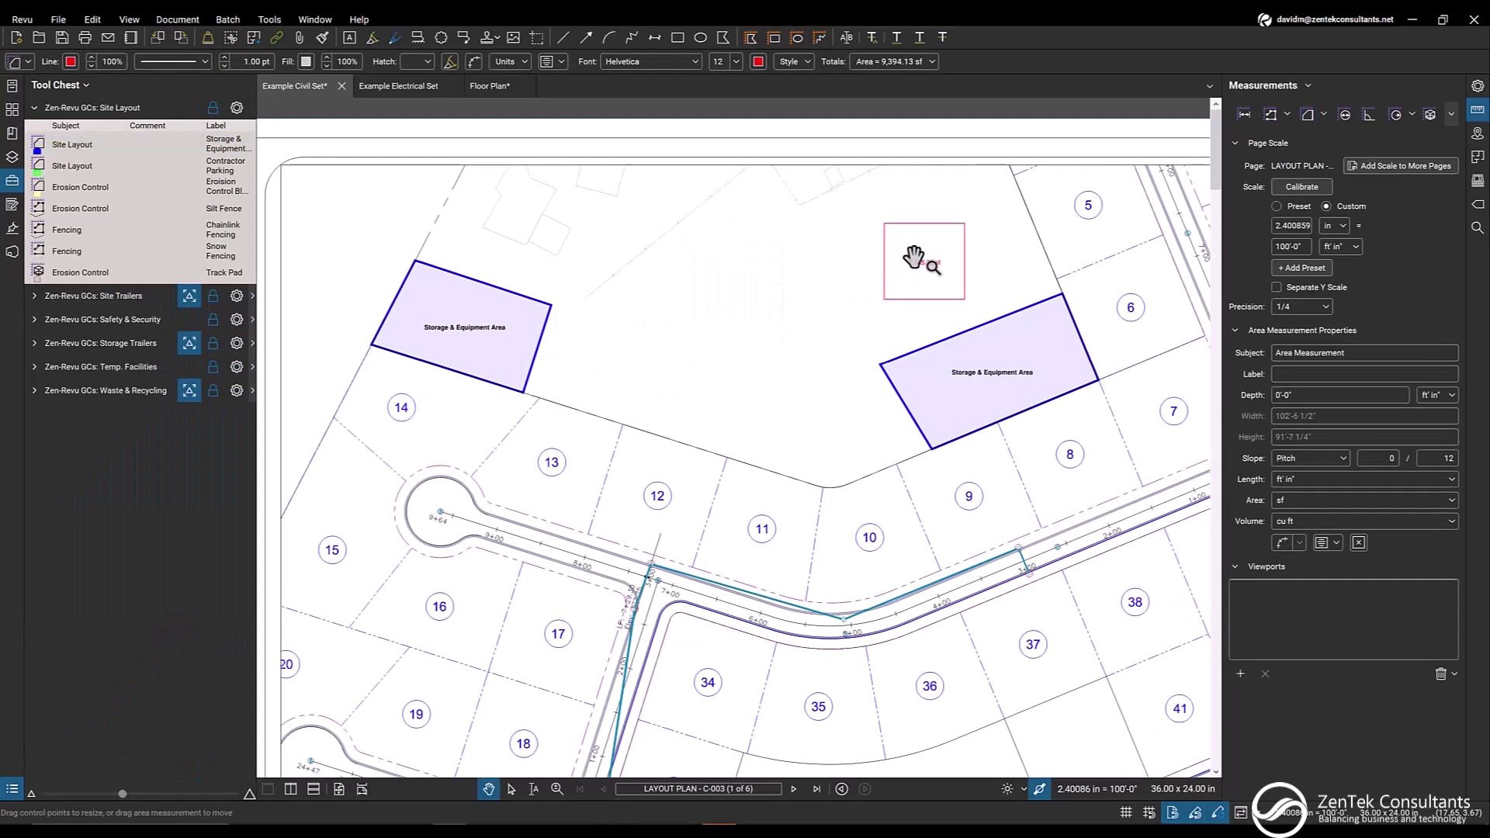
pyautogui.click(918, 259)
pyautogui.press('Delete')
pyautogui.press('Escape')
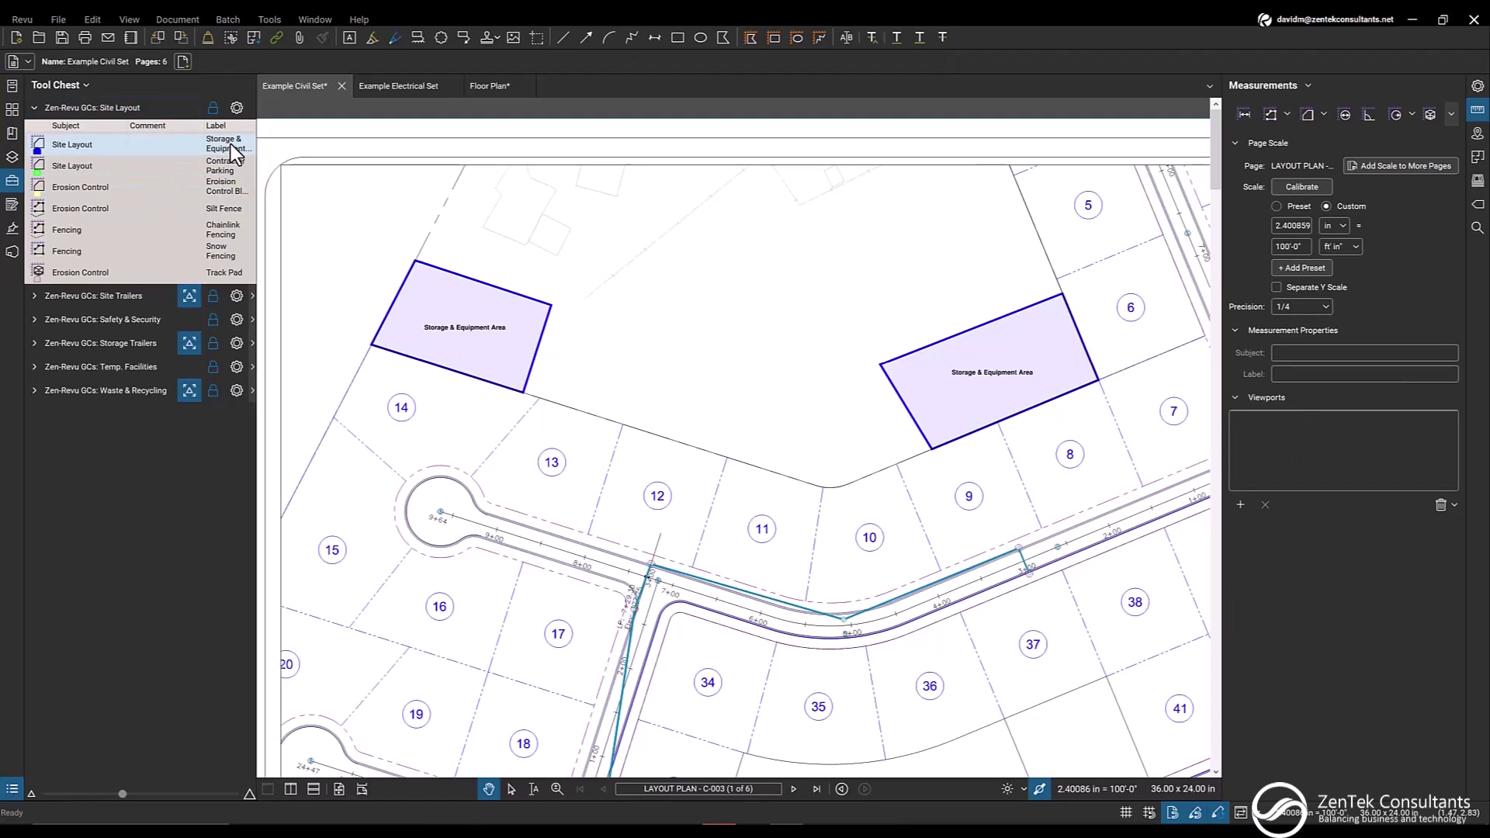
# Outline a four-sided Contractor Parking area of about 11,037 sf behind lot 13, adjoining the Storage & Equipment Area
pyautogui.click(233, 166)
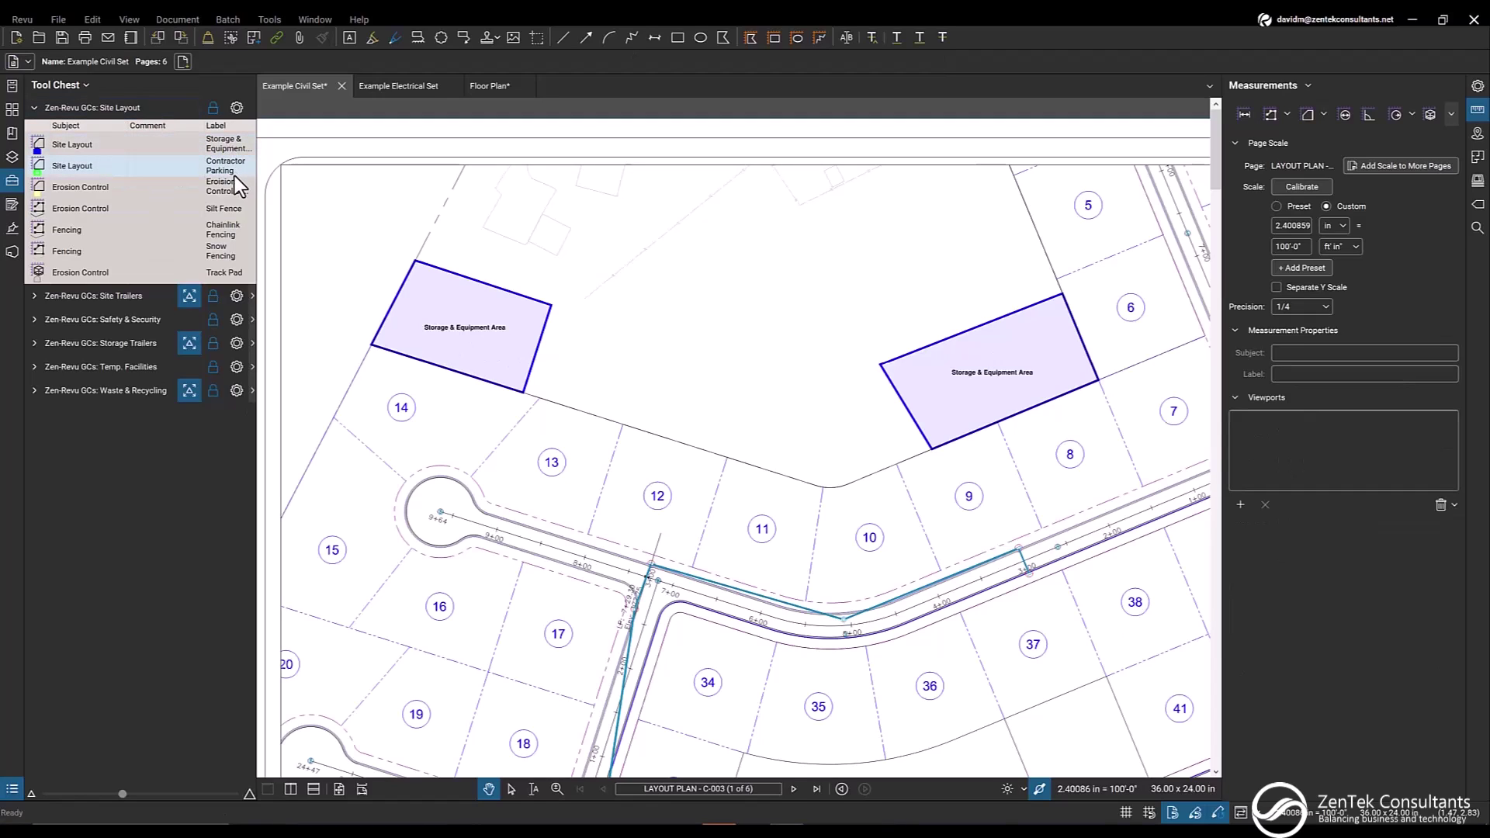
pyautogui.click(552, 306)
pyautogui.click(651, 326)
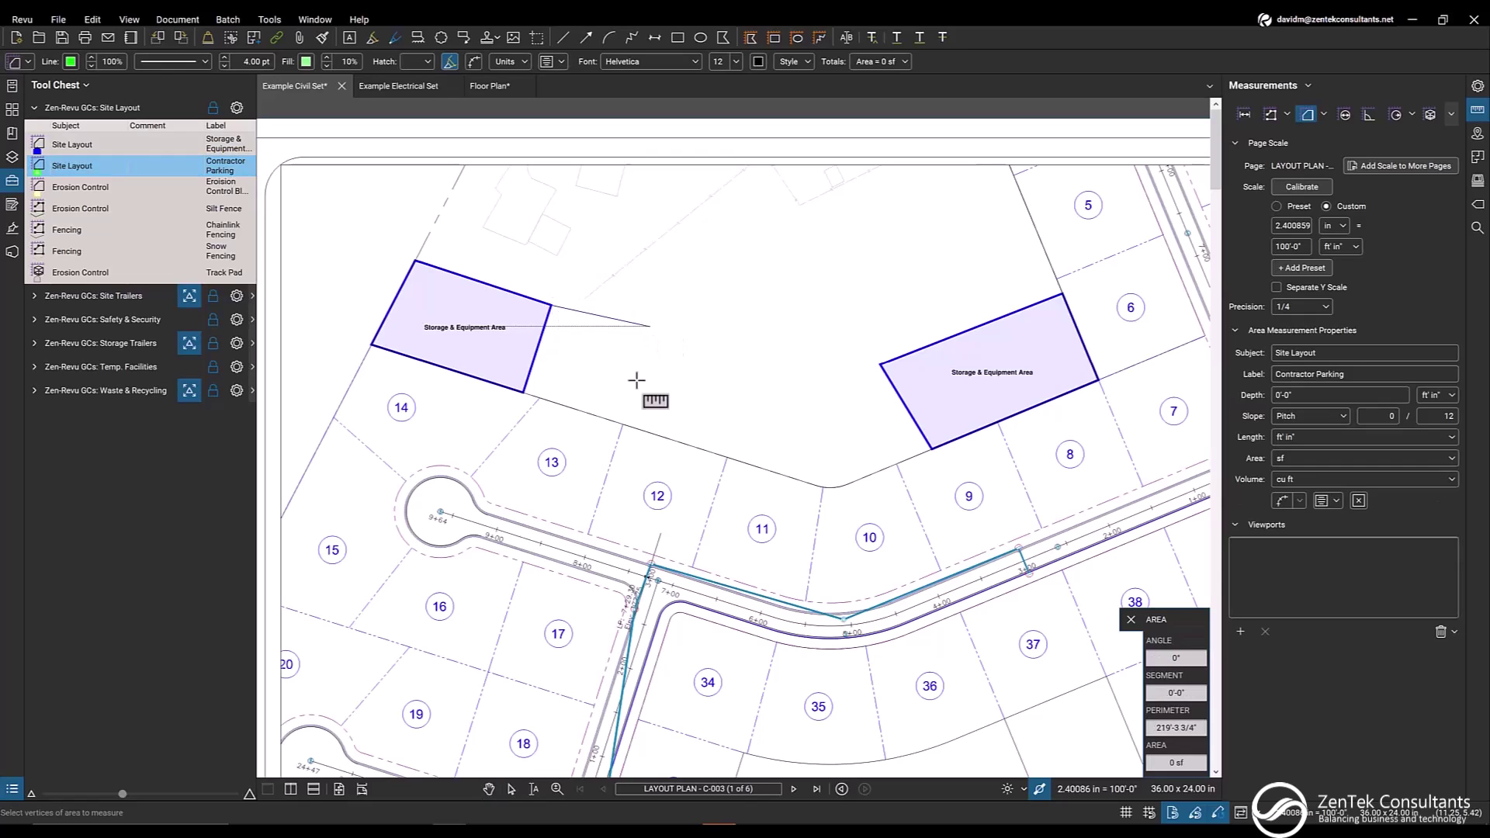
pyautogui.click(614, 423)
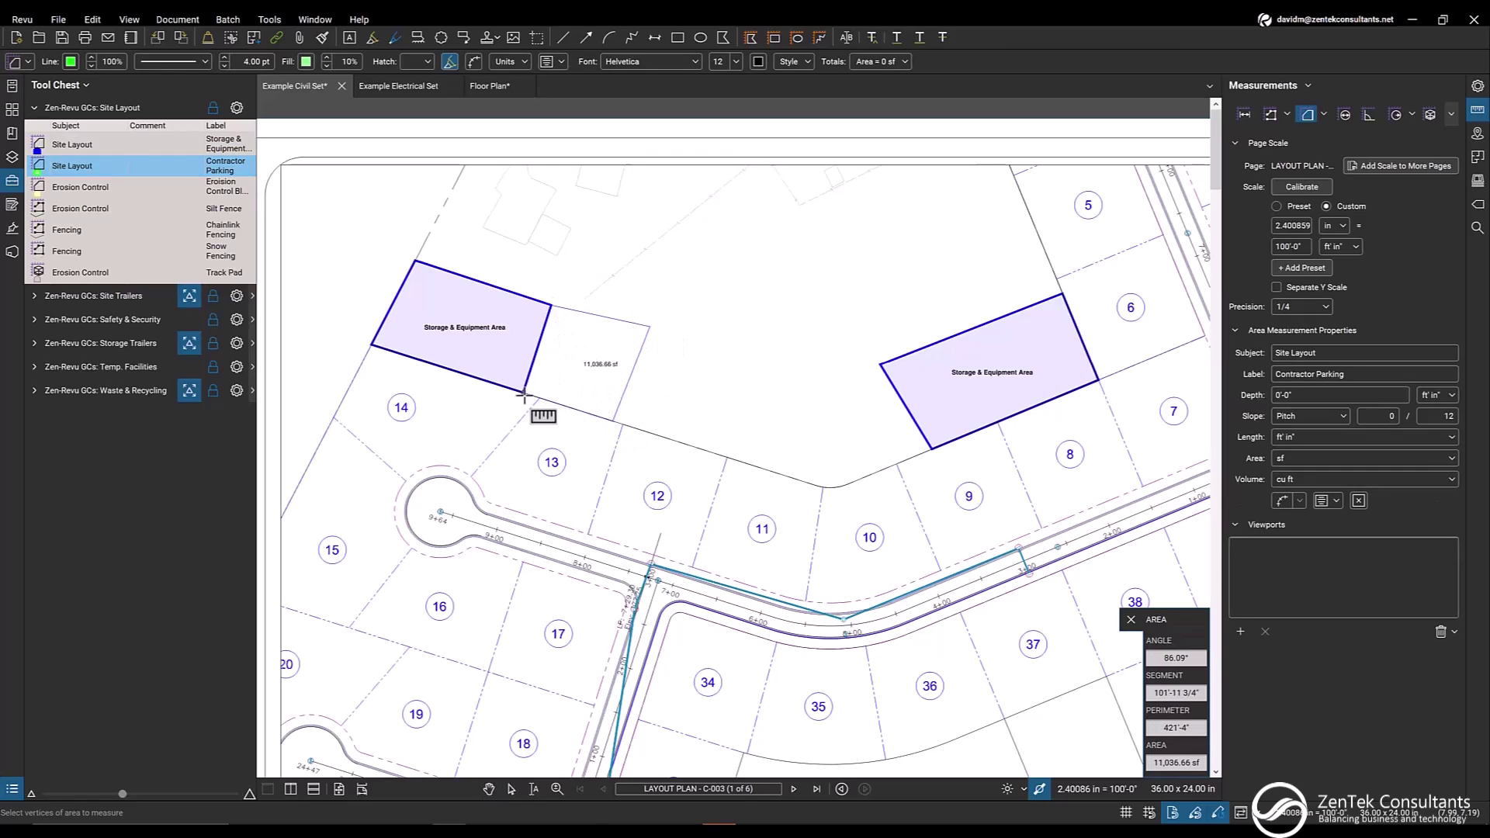
pyautogui.click(523, 394)
pyautogui.press('Return')
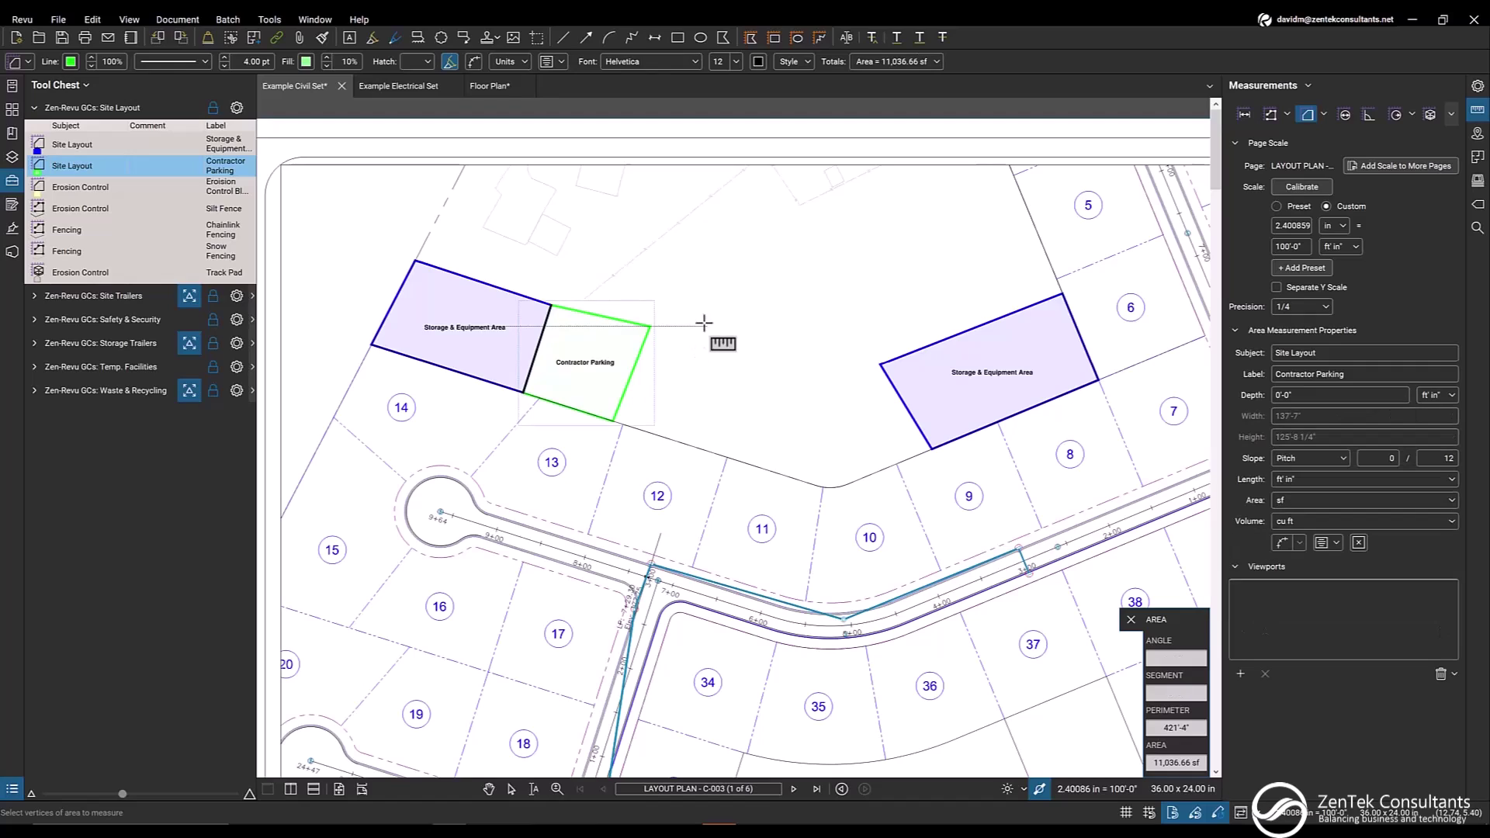
# Outline a four-sided Eroision Control Blanket of about 8,867 sf in the open land west of lot 5
pyautogui.click(78, 188)
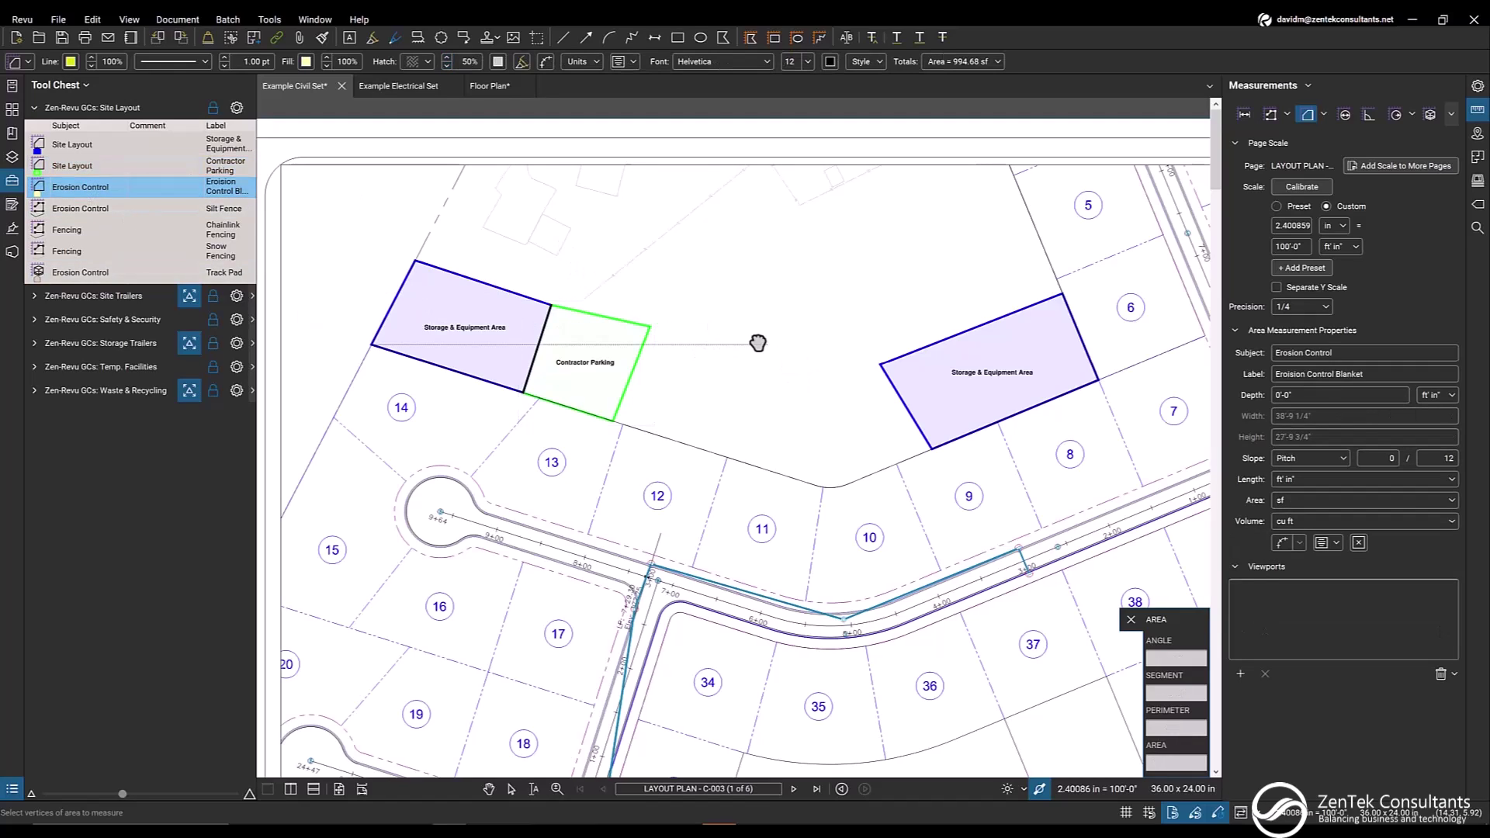
pyautogui.moveTo(741, 223); pyautogui.dragTo(799, 280)
pyautogui.click(731, 205)
pyautogui.click(774, 266)
pyautogui.click(671, 294)
pyautogui.doubleClick(628, 233)
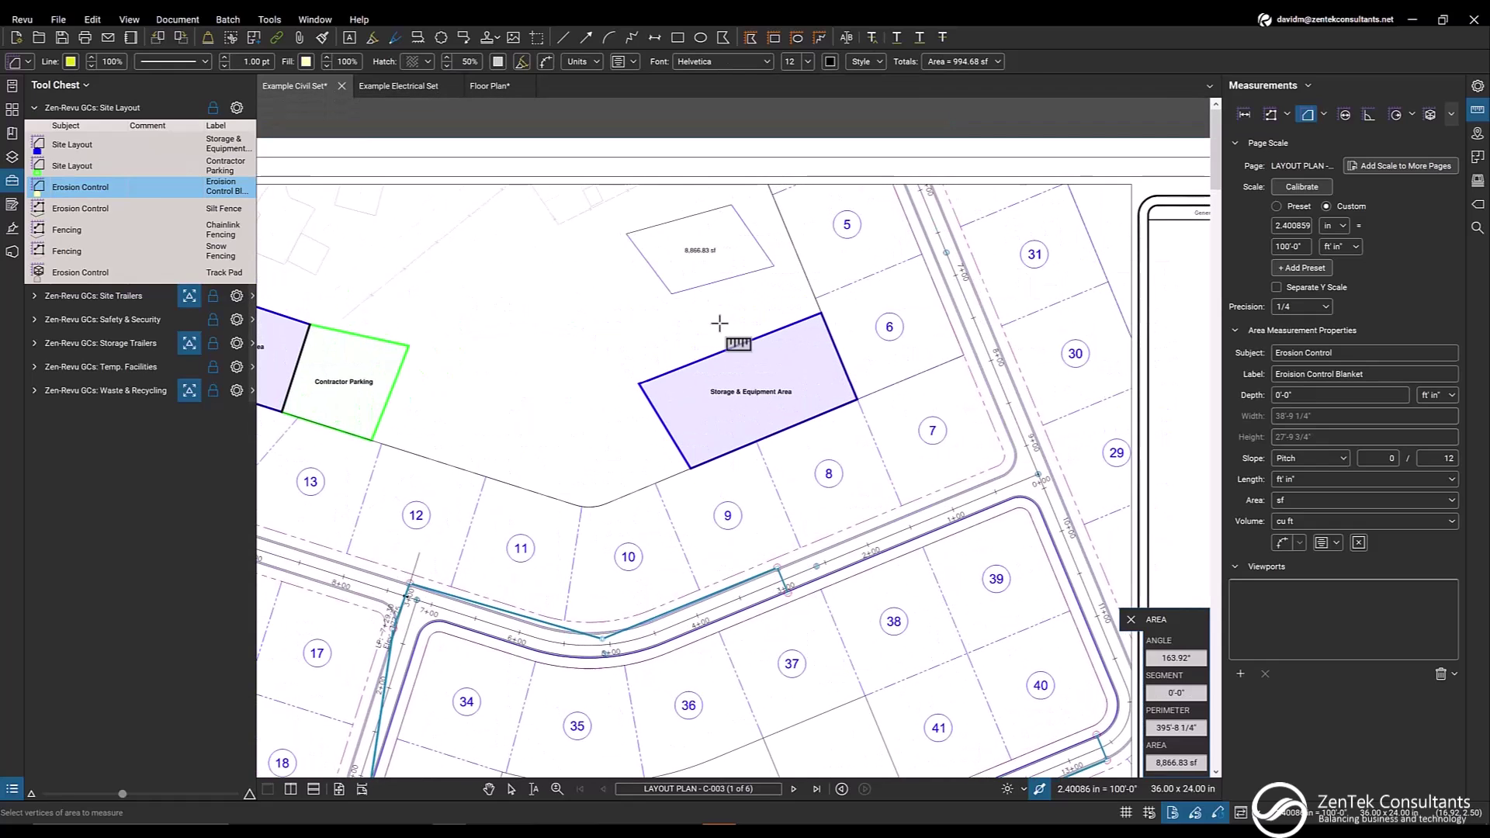
# Draw a Silt Fence line about 443' long from the lot 5 boundary around the north side of the erosion blanket
pyautogui.click(73, 200)
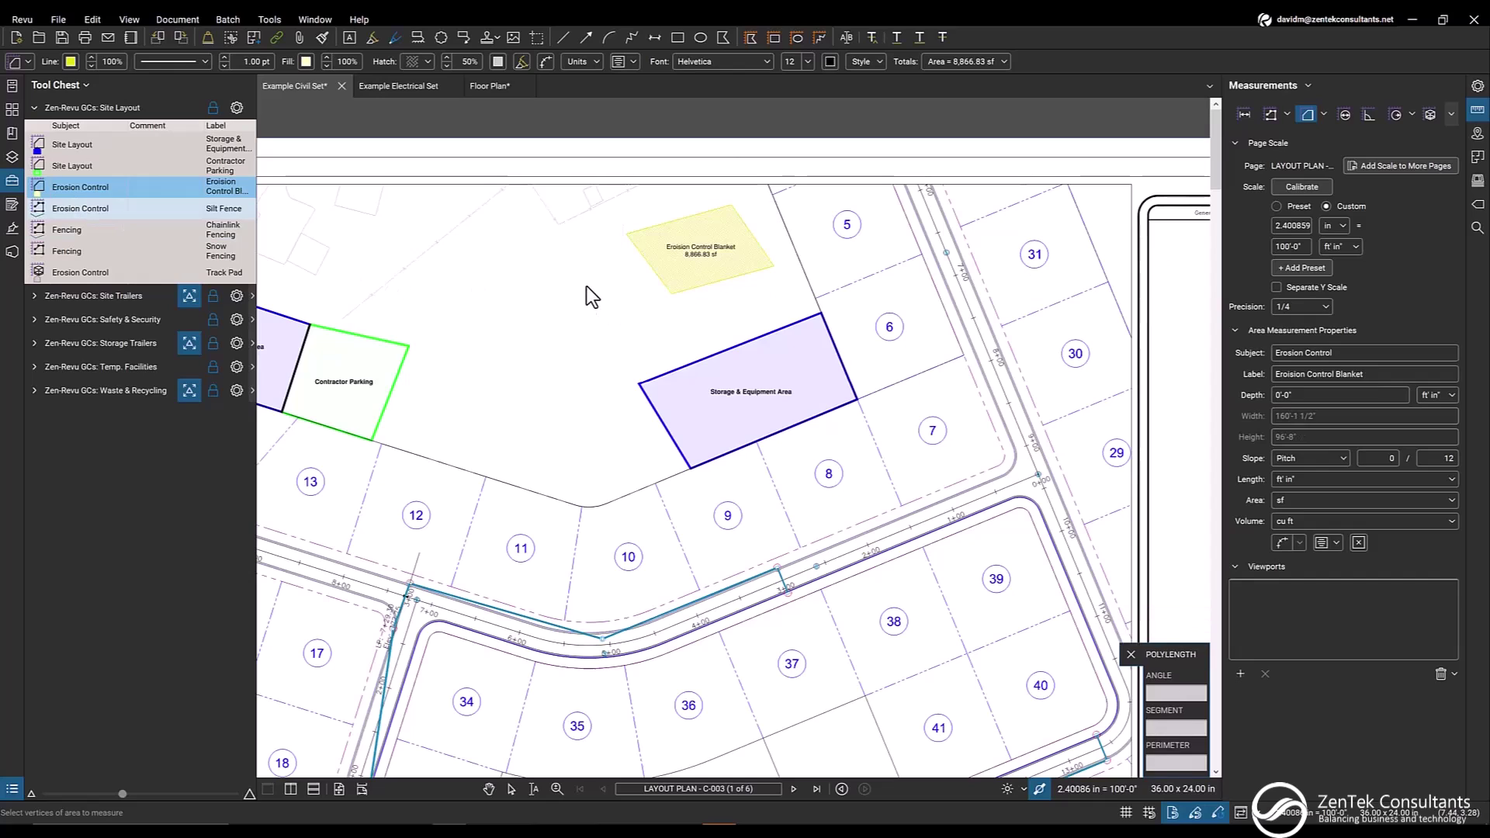
pyautogui.scroll(1, 593, 288)
pyautogui.click(856, 290)
pyautogui.click(812, 177)
pyautogui.click(686, 178)
pyautogui.click(528, 233)
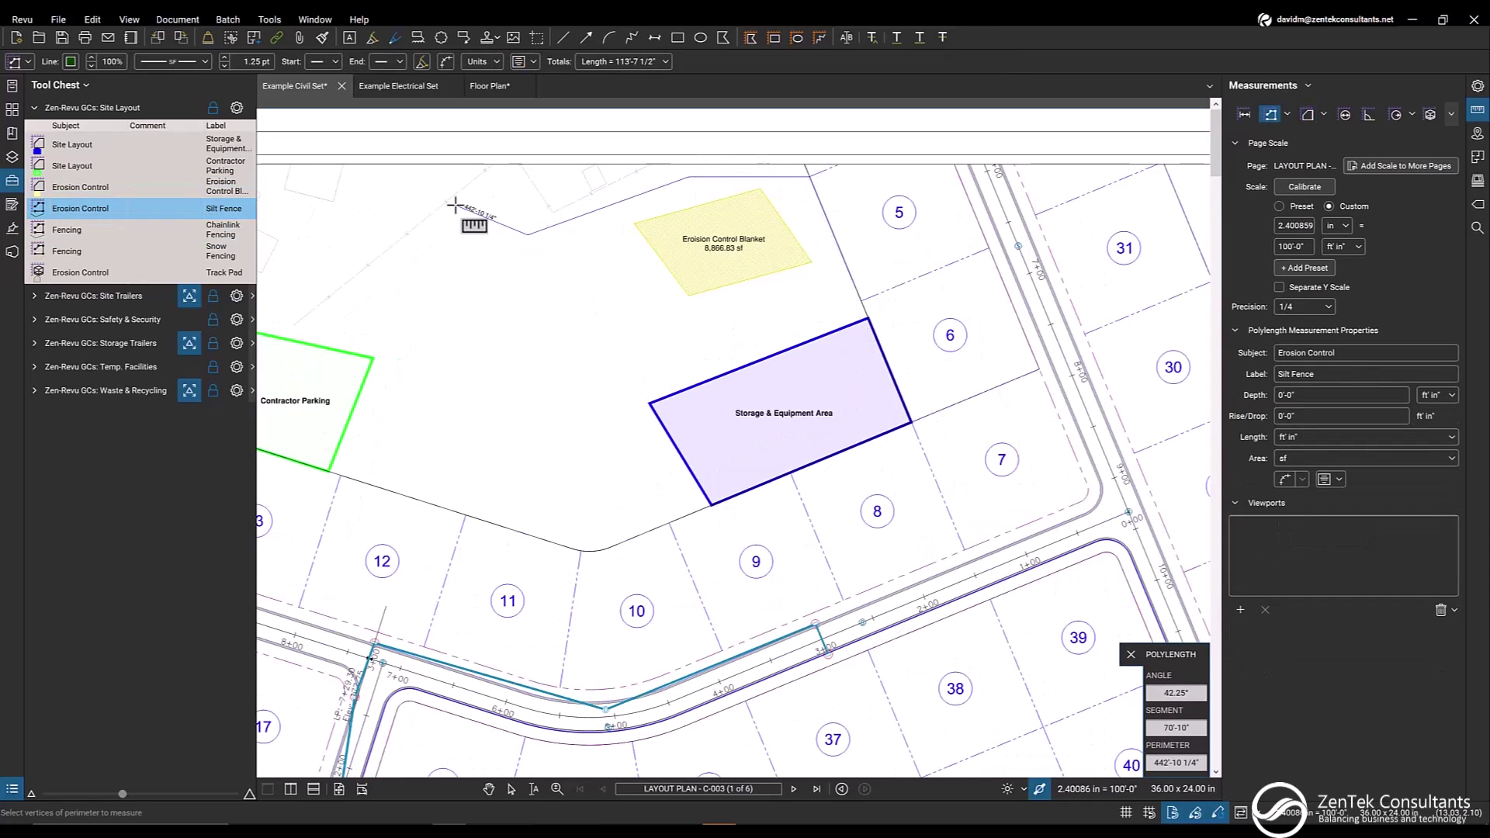
pyautogui.click(456, 206)
pyautogui.press('Return')
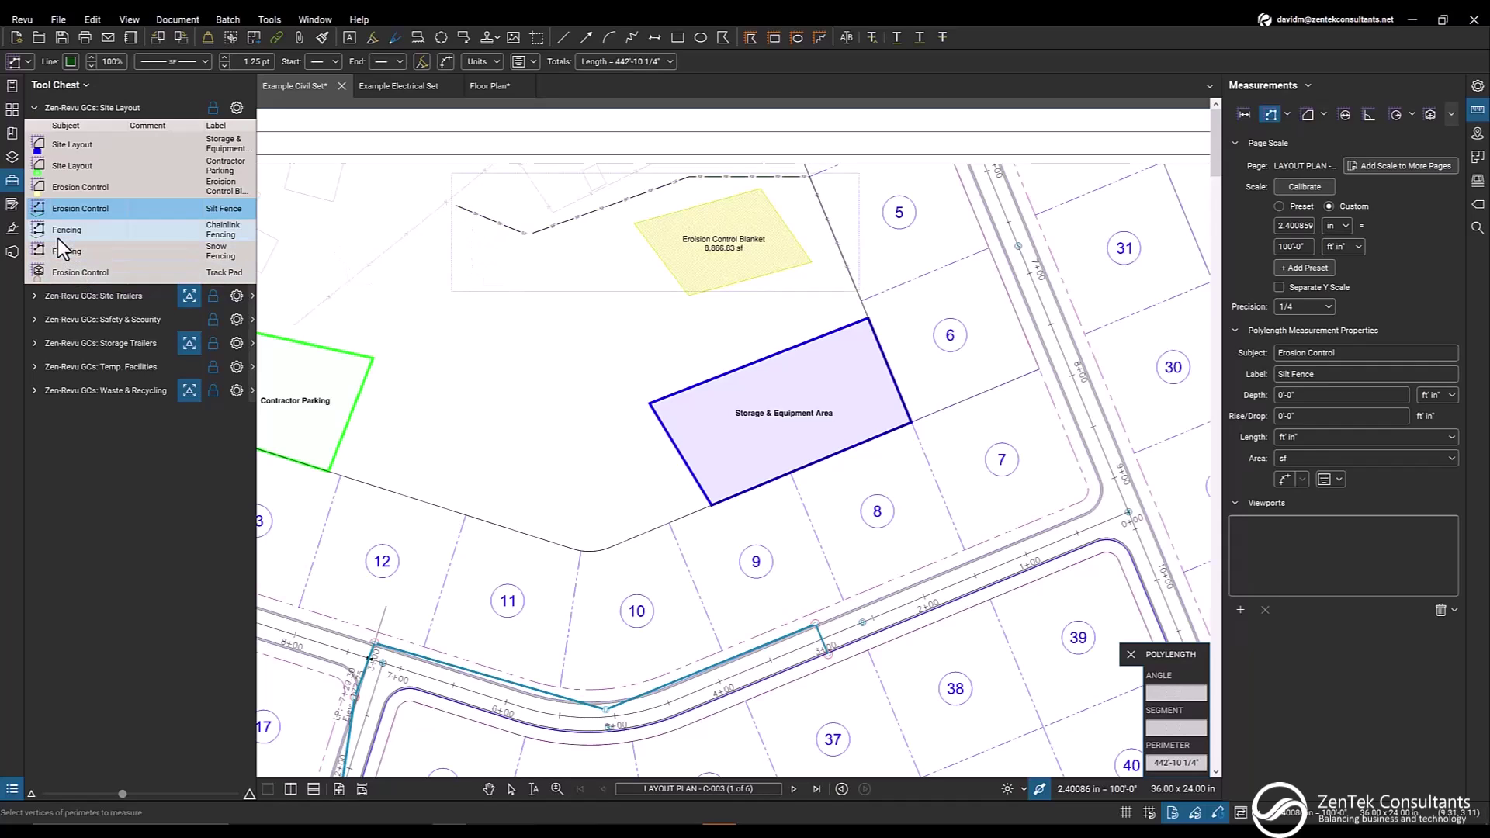
# Draw a Chainlink Fencing line about 404' long from just north of Contractor Parking across the northern part of the open land
pyautogui.moveTo(590, 220); pyautogui.dragTo(678, 228)
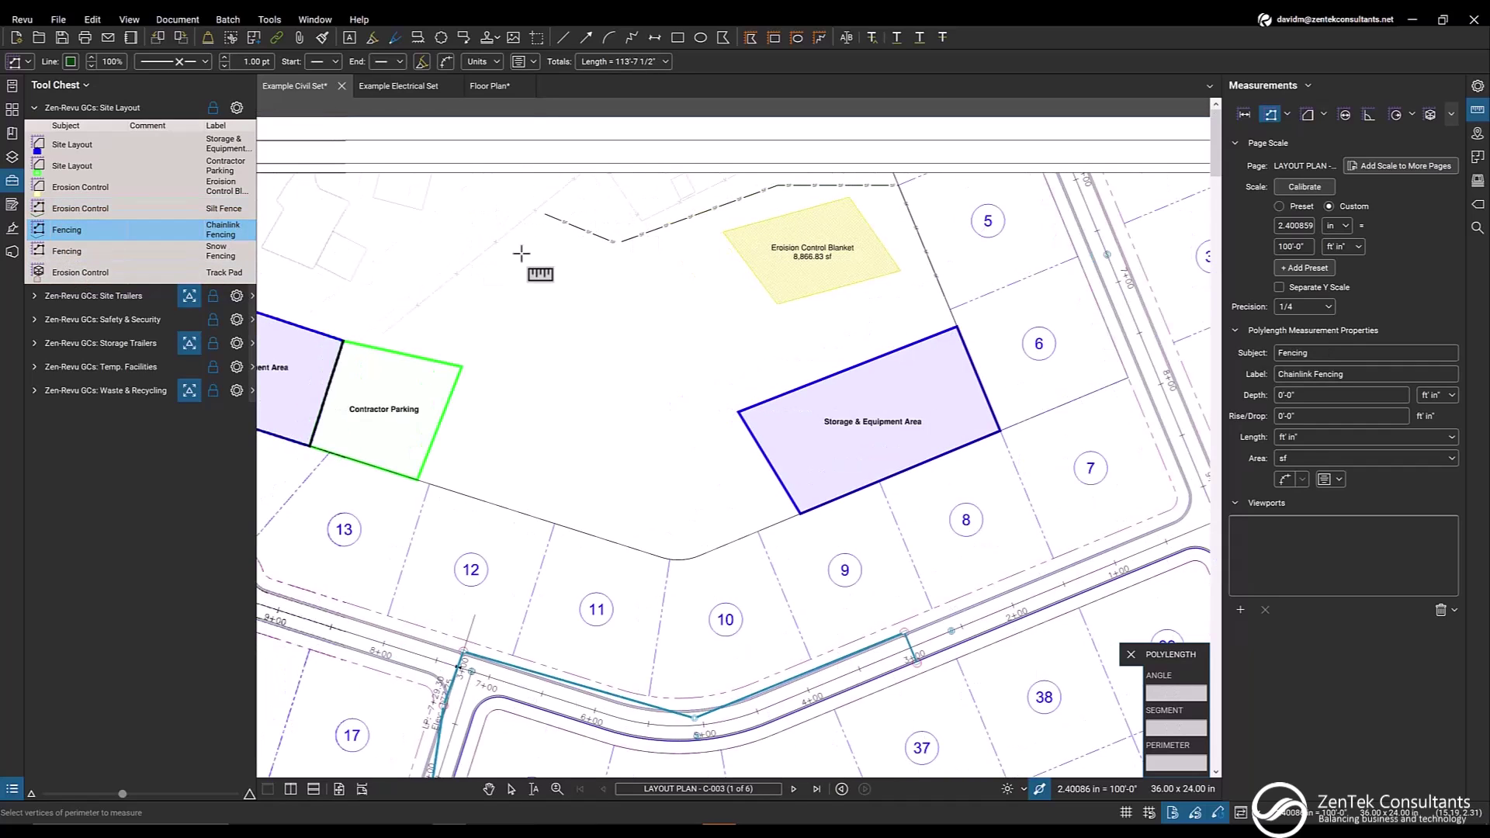
pyautogui.click(380, 333)
pyautogui.click(574, 175)
pyautogui.click(609, 175)
pyautogui.click(638, 220)
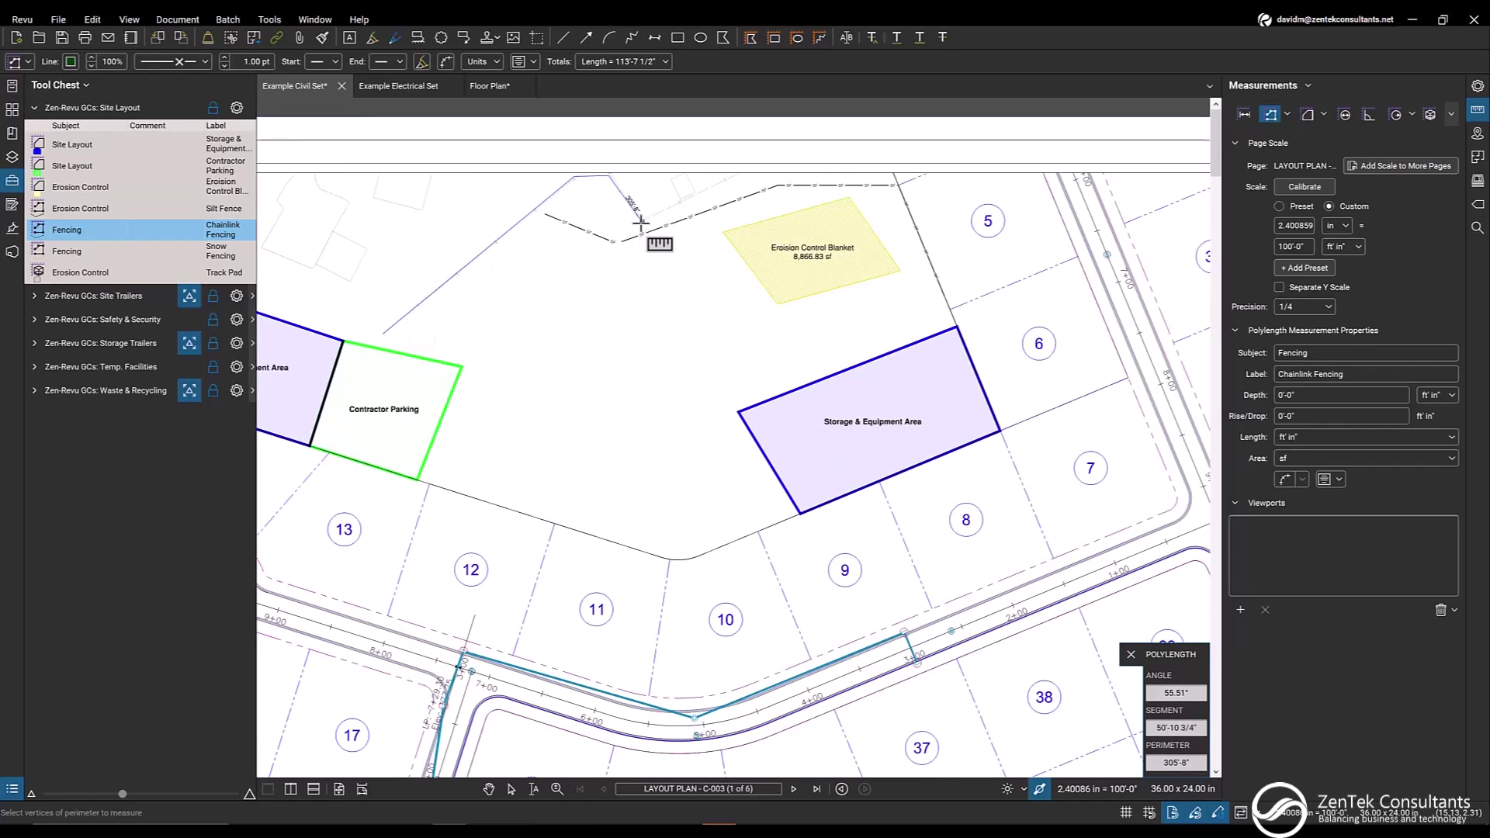
pyautogui.doubleClick(739, 174)
# Draw a Snow Fencing line about 437' long along the back of lots 11 and 12, turning north beside the eastern storage area
pyautogui.click(67, 250)
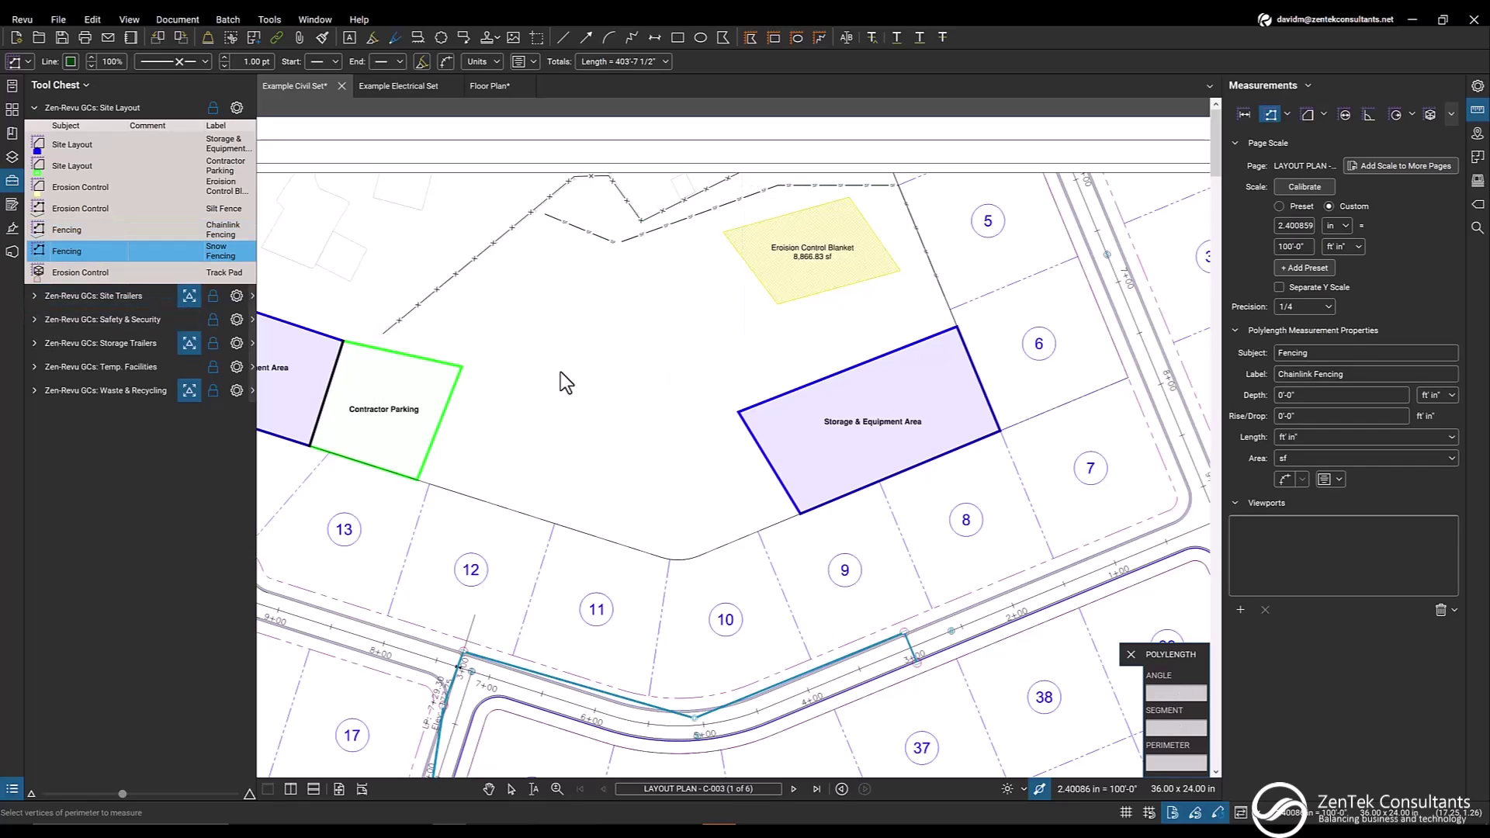
pyautogui.moveTo(543, 381); pyautogui.dragTo(717, 367)
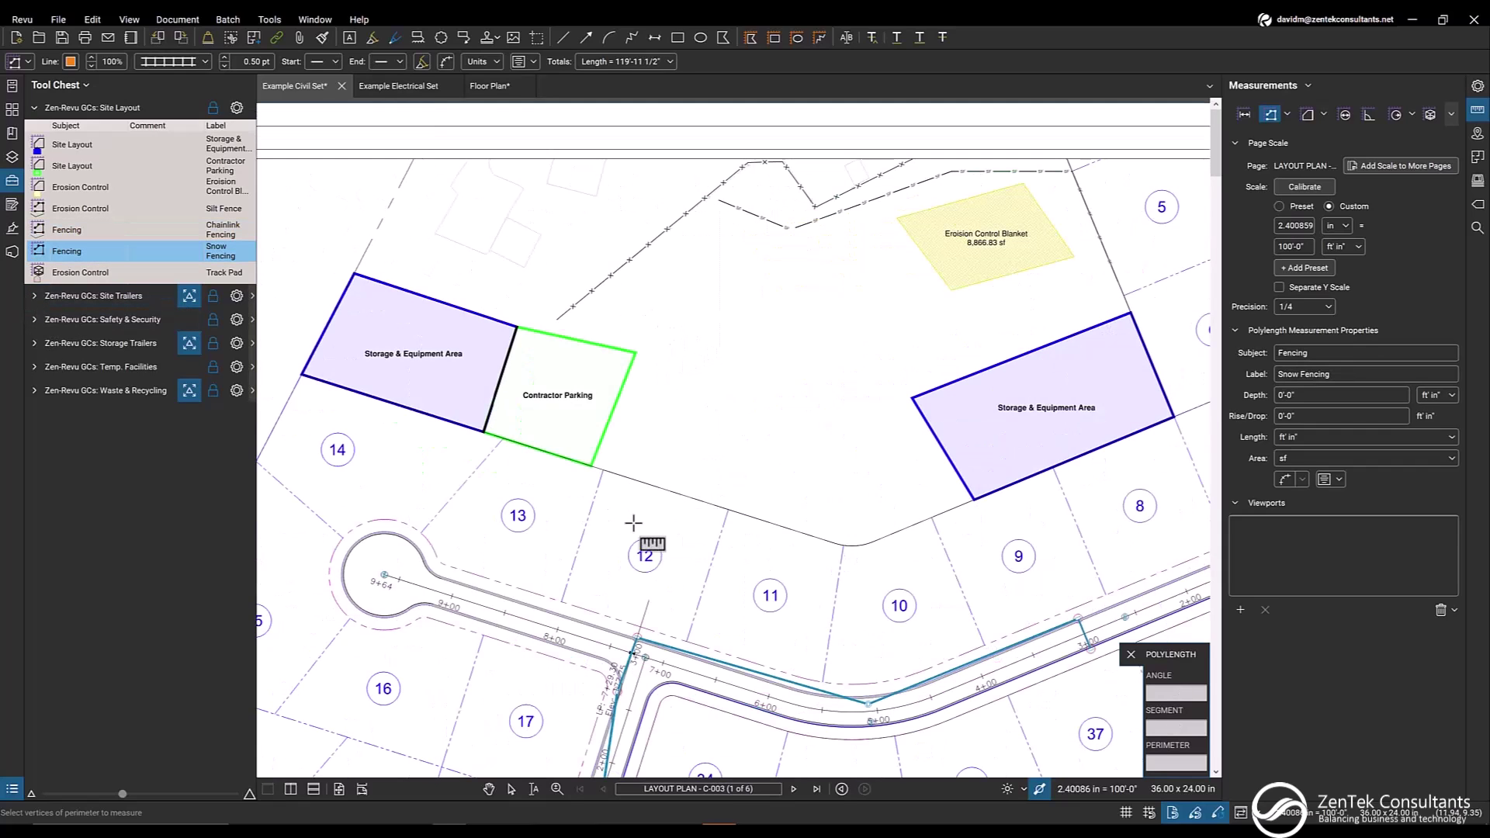
pyautogui.moveTo(506, 508); pyautogui.dragTo(604, 444)
pyautogui.click(708, 381)
pyautogui.click(932, 464)
pyautogui.click(1041, 424)
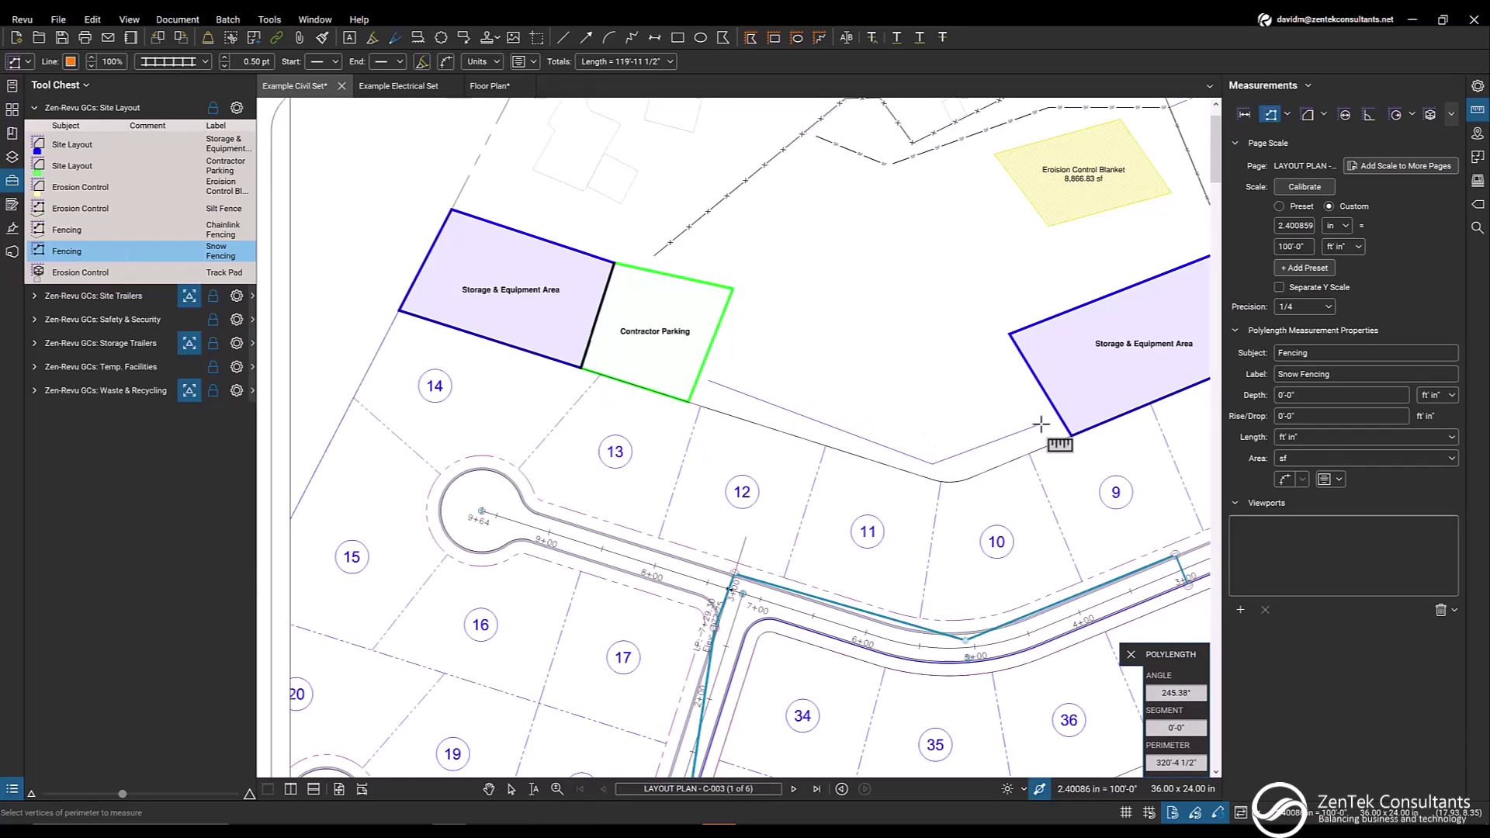
pyautogui.doubleClick(960, 325)
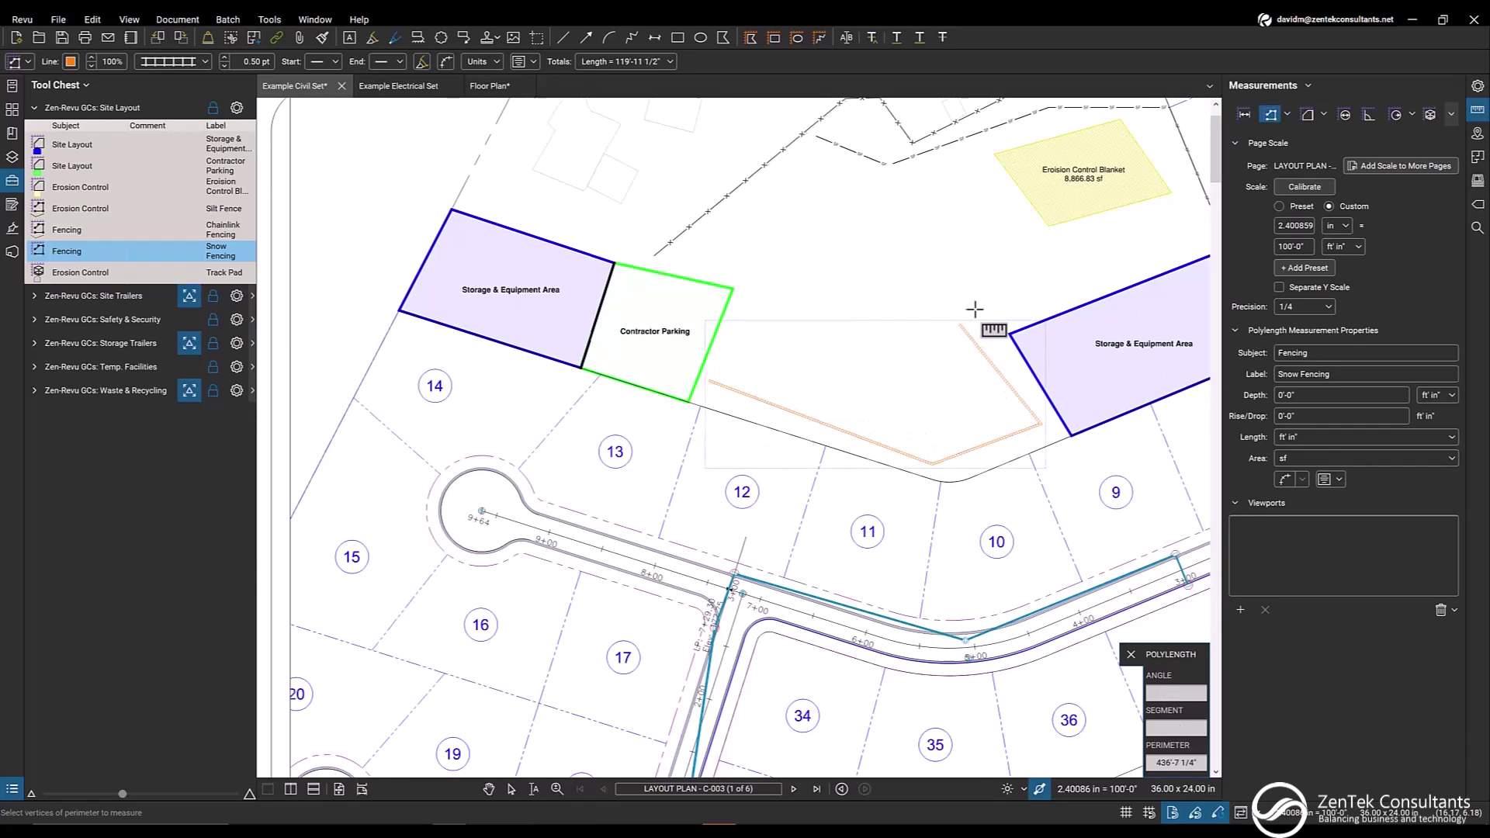
# Outline a Track Pad volume of about 40 cu yd on the road junction between lots 18 and 43
pyautogui.click(101, 272)
pyautogui.scroll(-2, 770, 431)
pyautogui.hscroll(3, 770, 432)
pyautogui.hscroll(3, 812, 401)
pyautogui.scroll(-3, 592, 389)
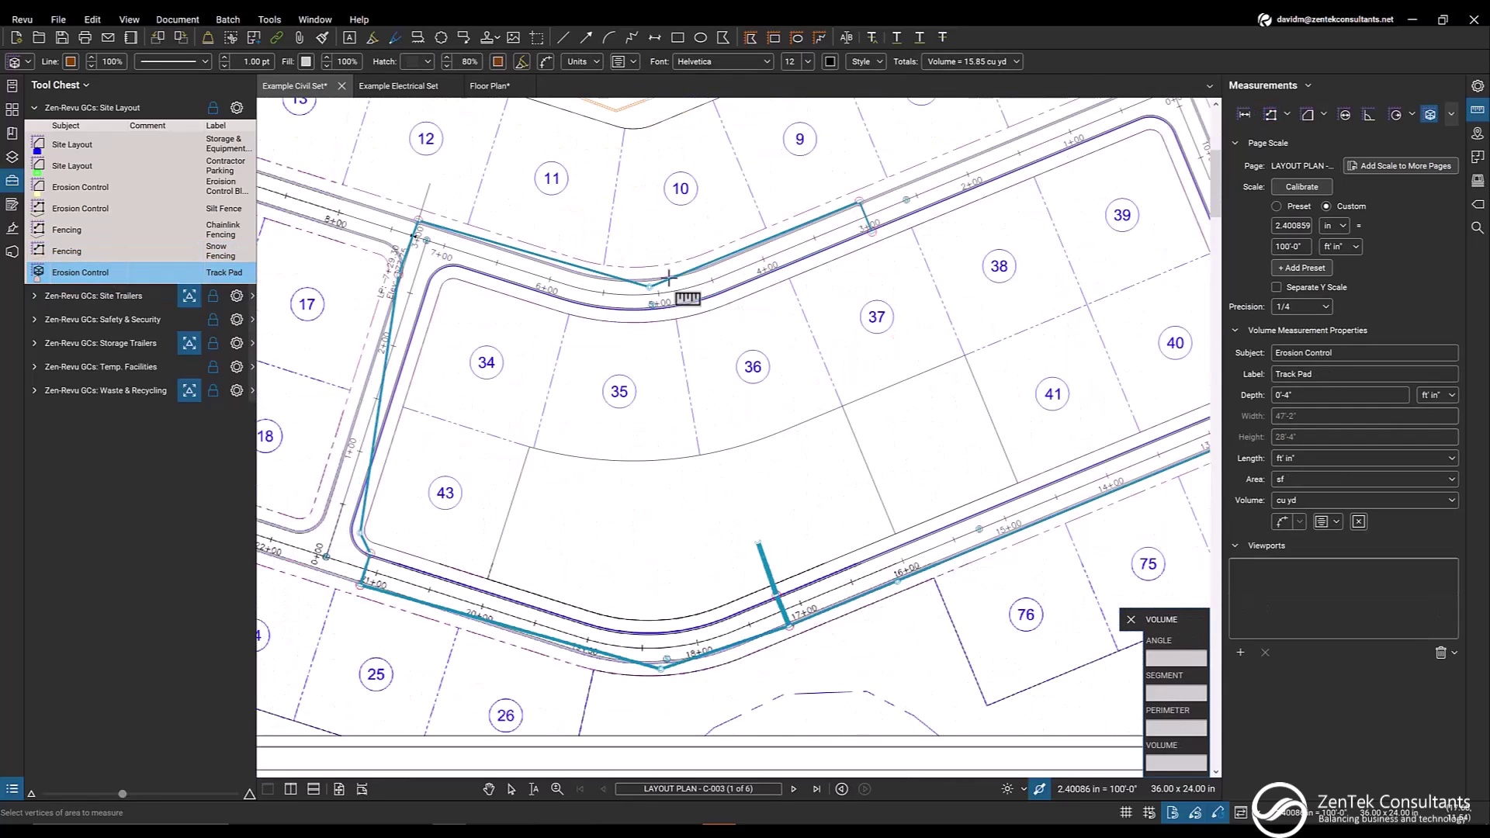
pyautogui.click(354, 579)
pyautogui.click(282, 558)
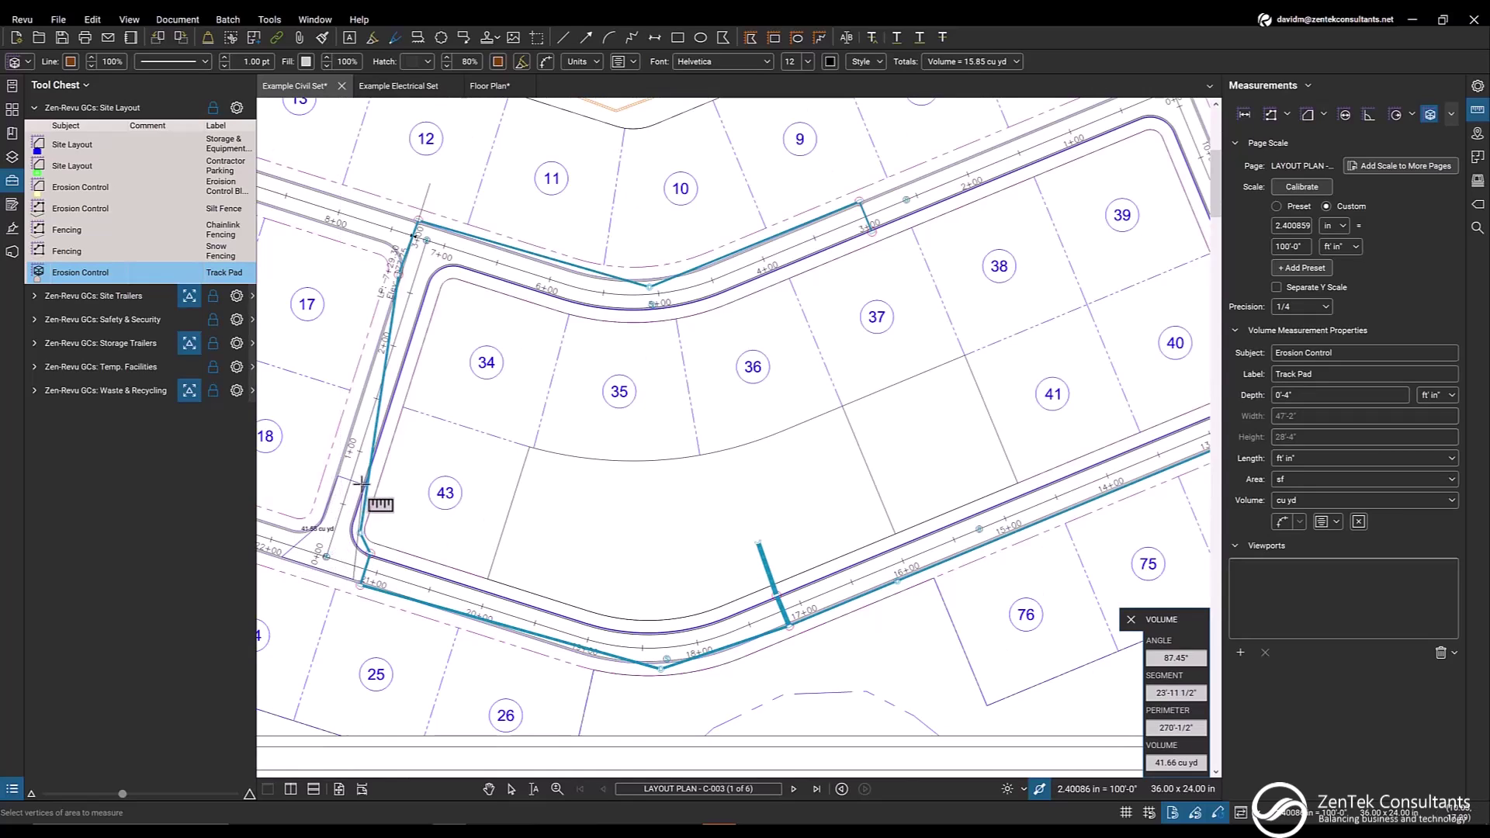
pyautogui.click(360, 551)
pyautogui.press('Return')
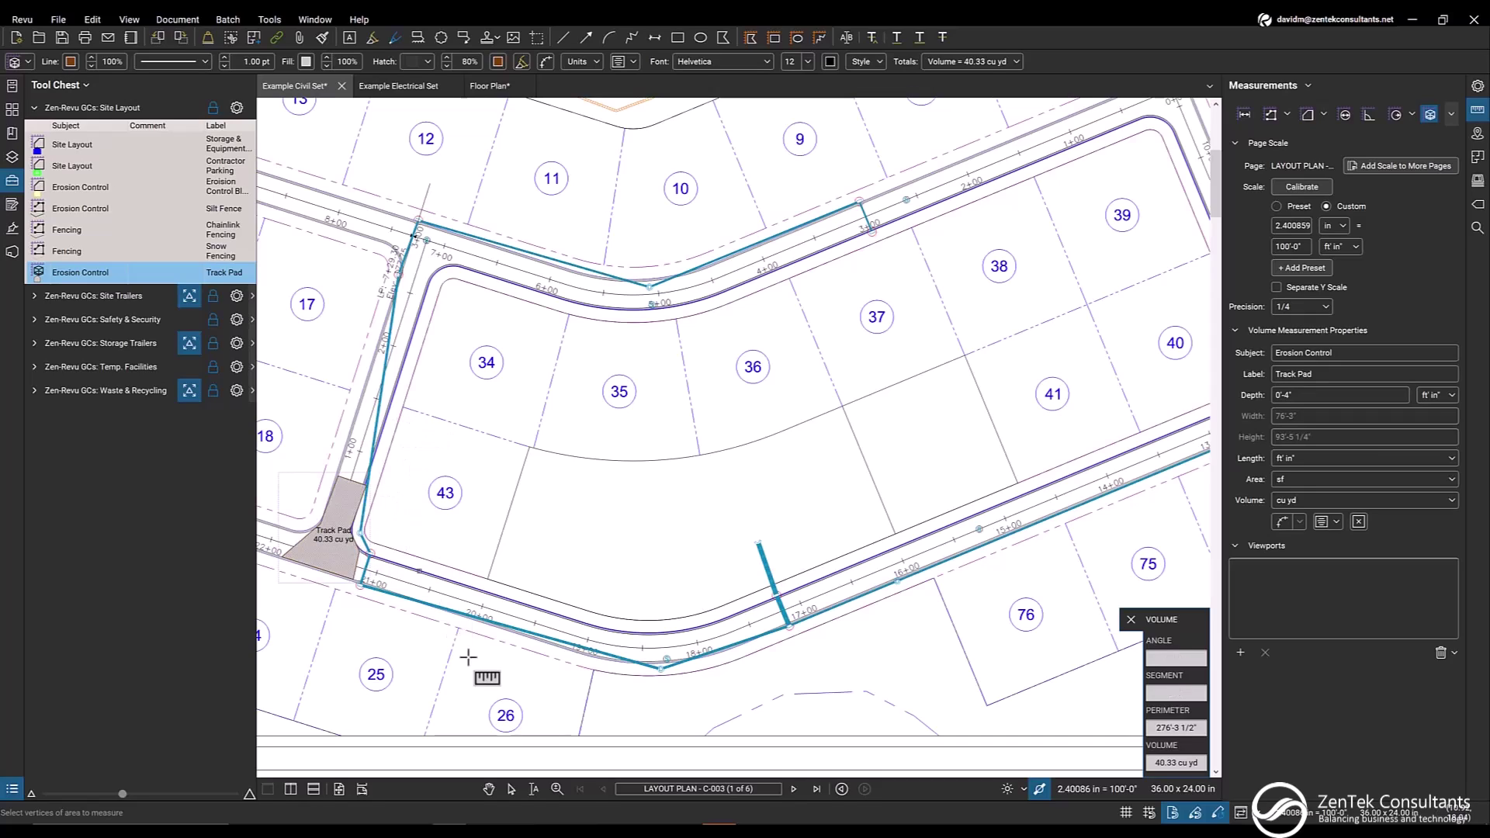
# Open the Markups List to review the placed site layout measurements
pyautogui.doubleClick(613, 802)
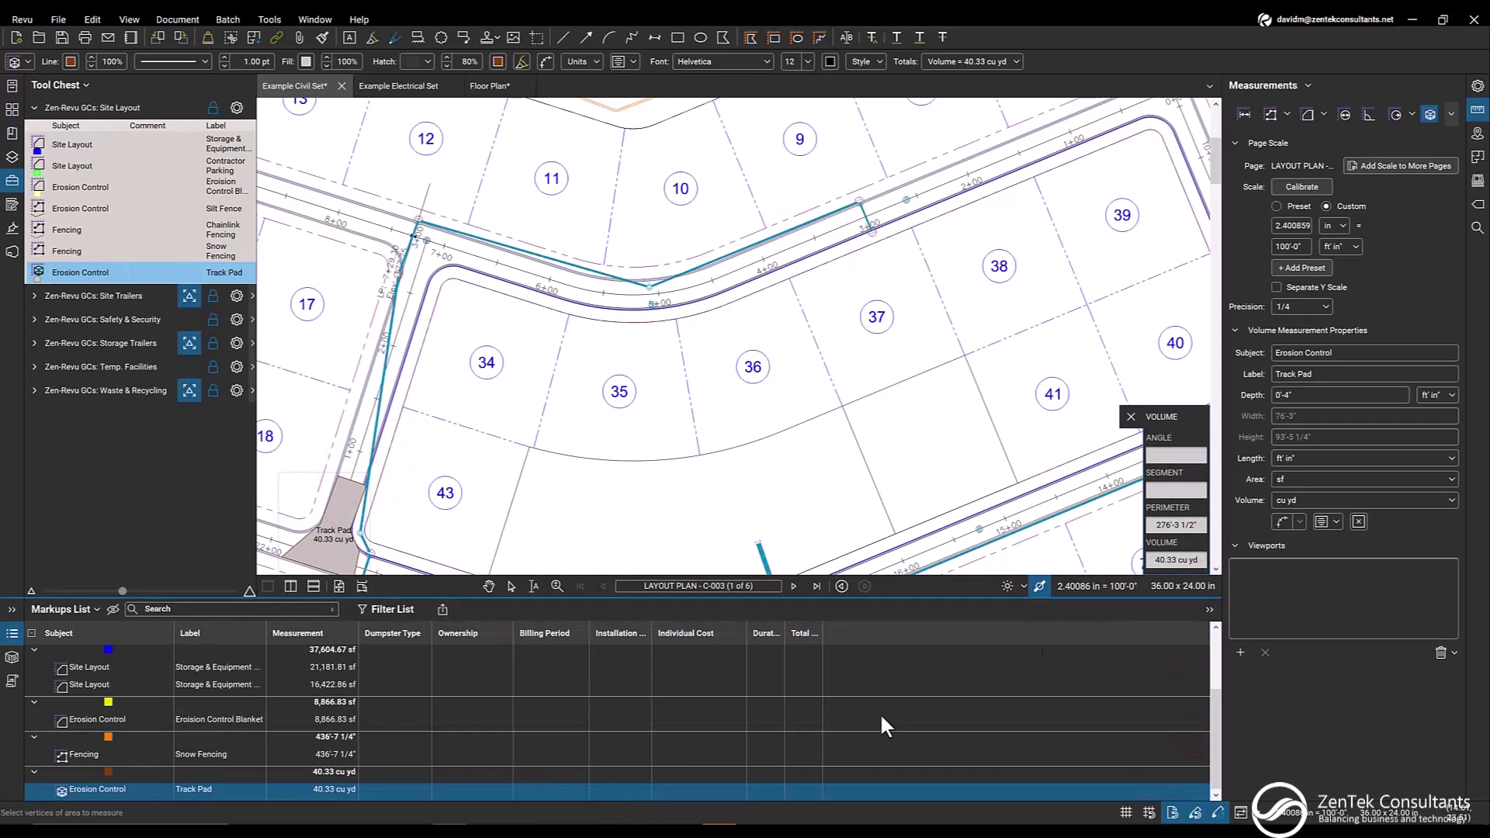
# Hide the measurement properties, examine the color-grouped measurements in the Markups List, and close the list
pyautogui.doubleClick(1222, 466)
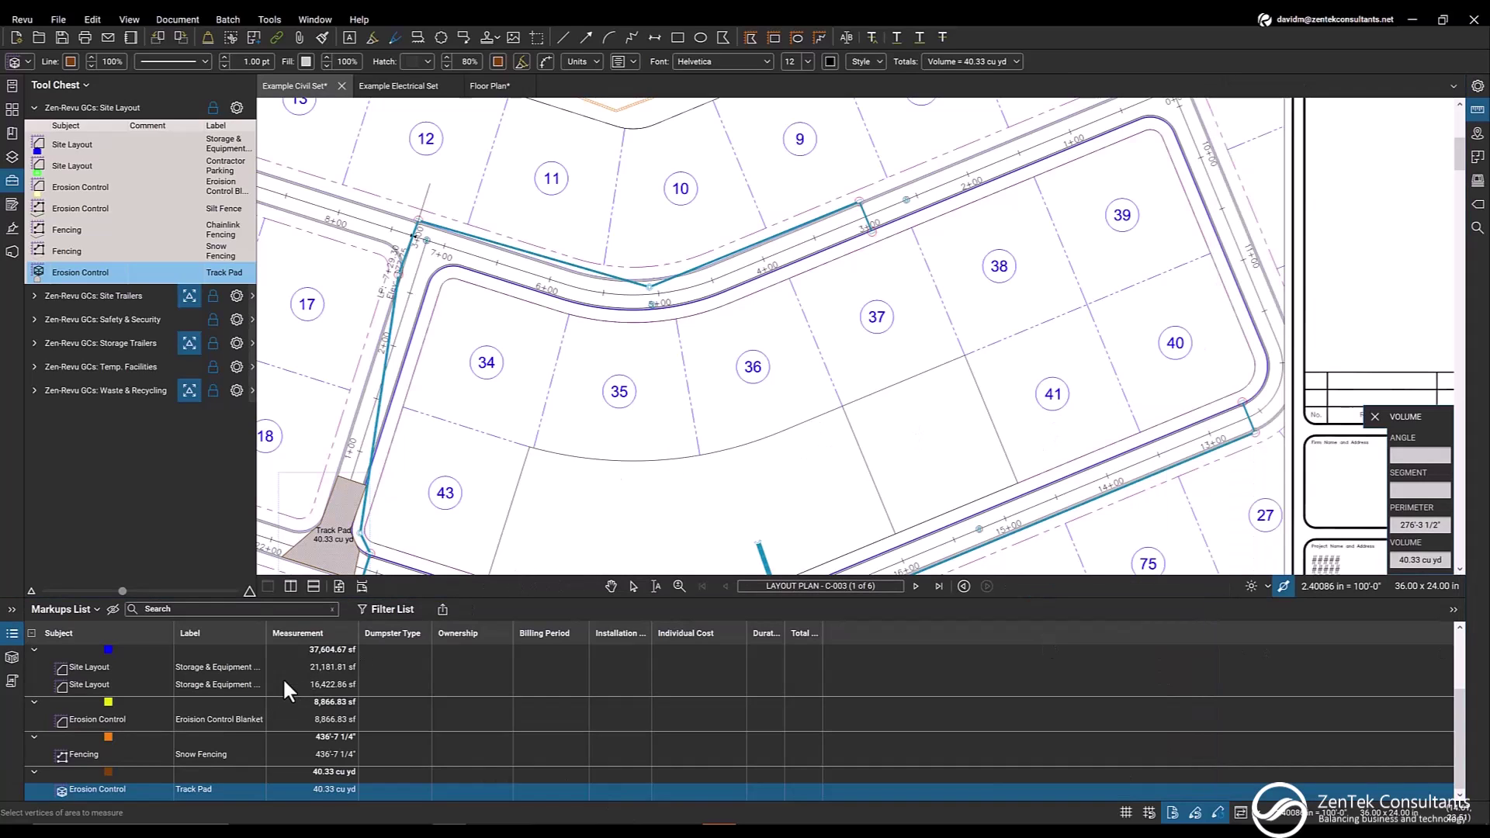
pyautogui.scroll(3, 329, 684)
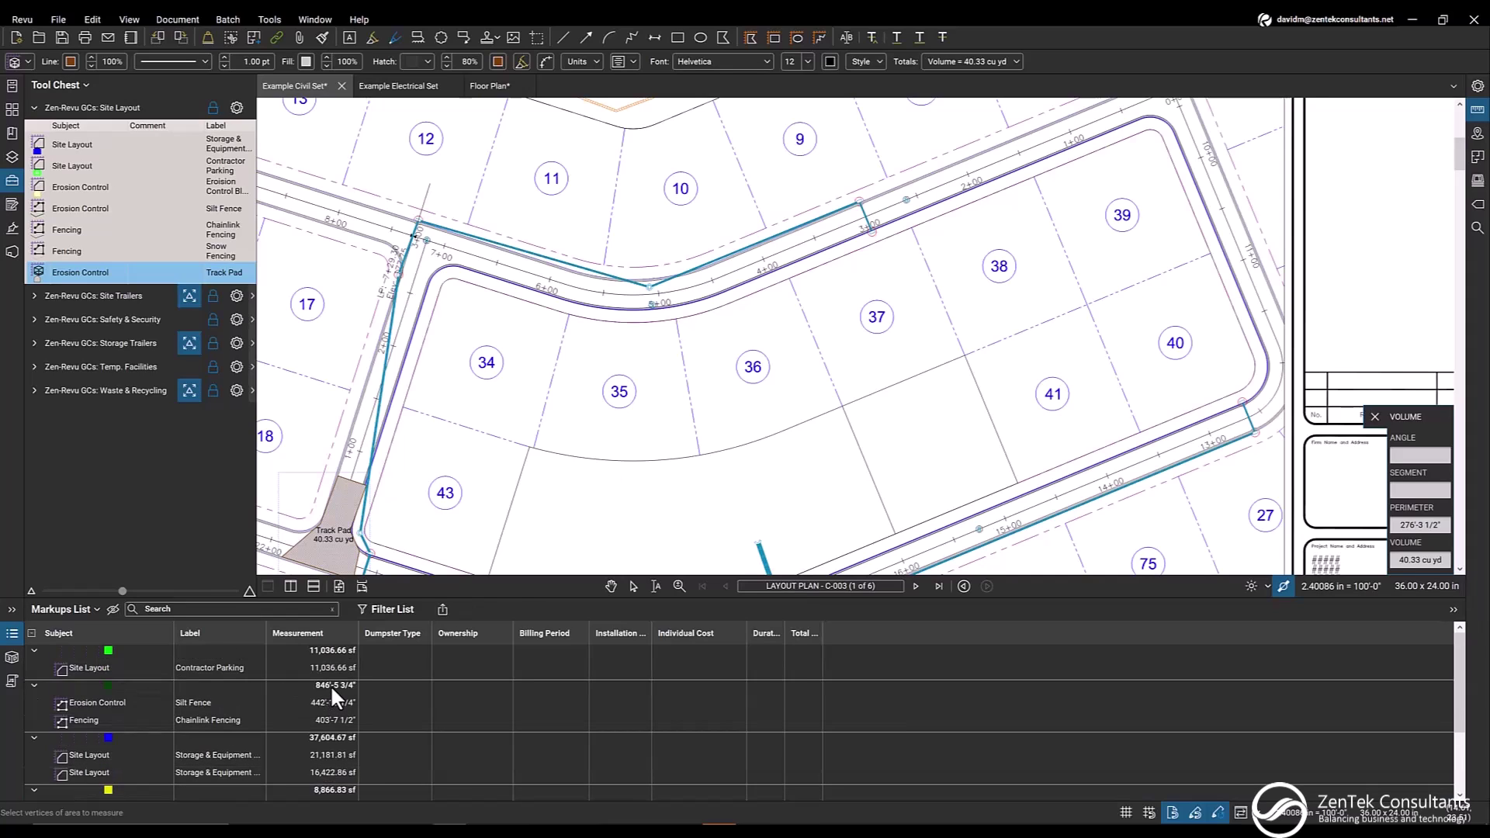
pyautogui.doubleClick(138, 599)
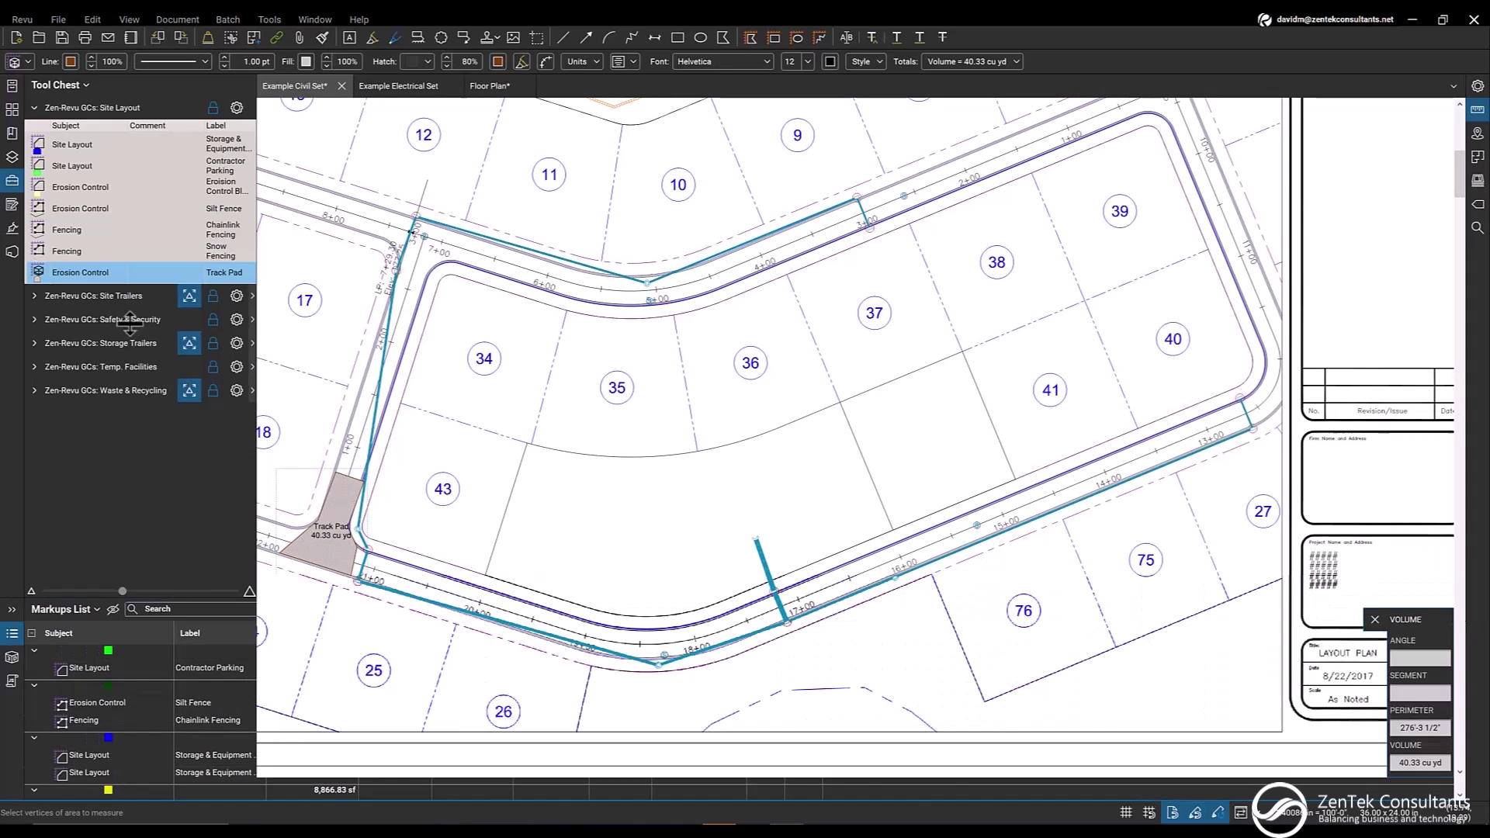
# Place one Office 8' x 30' trailer from the Site Trailers set in the open land east of Contractor Parking
pyautogui.click(34, 297)
pyautogui.click(35, 109)
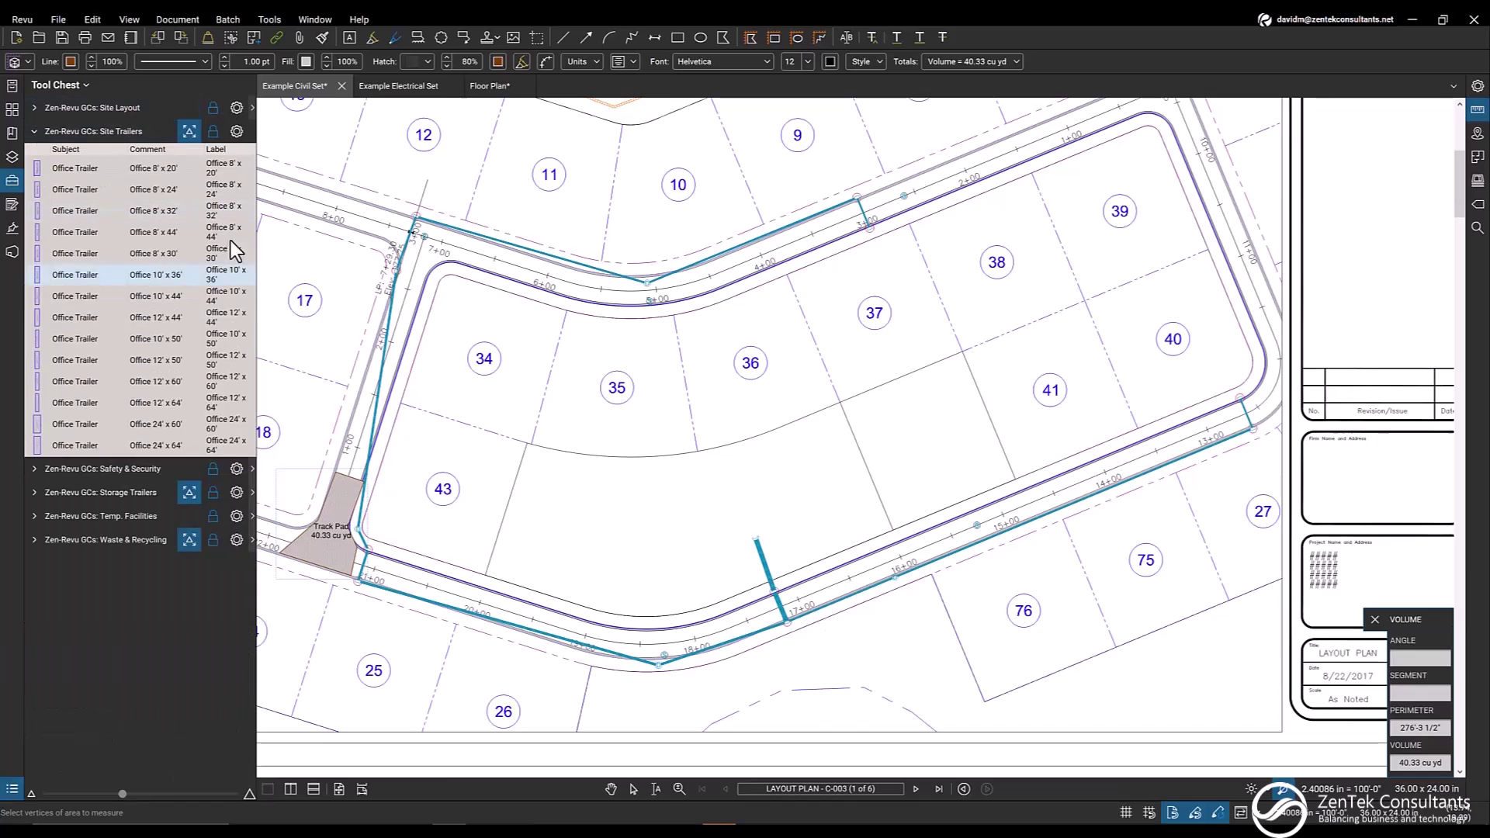
pyautogui.scroll(-2, 595, 284)
pyautogui.moveTo(594, 284); pyautogui.dragTo(635, 376)
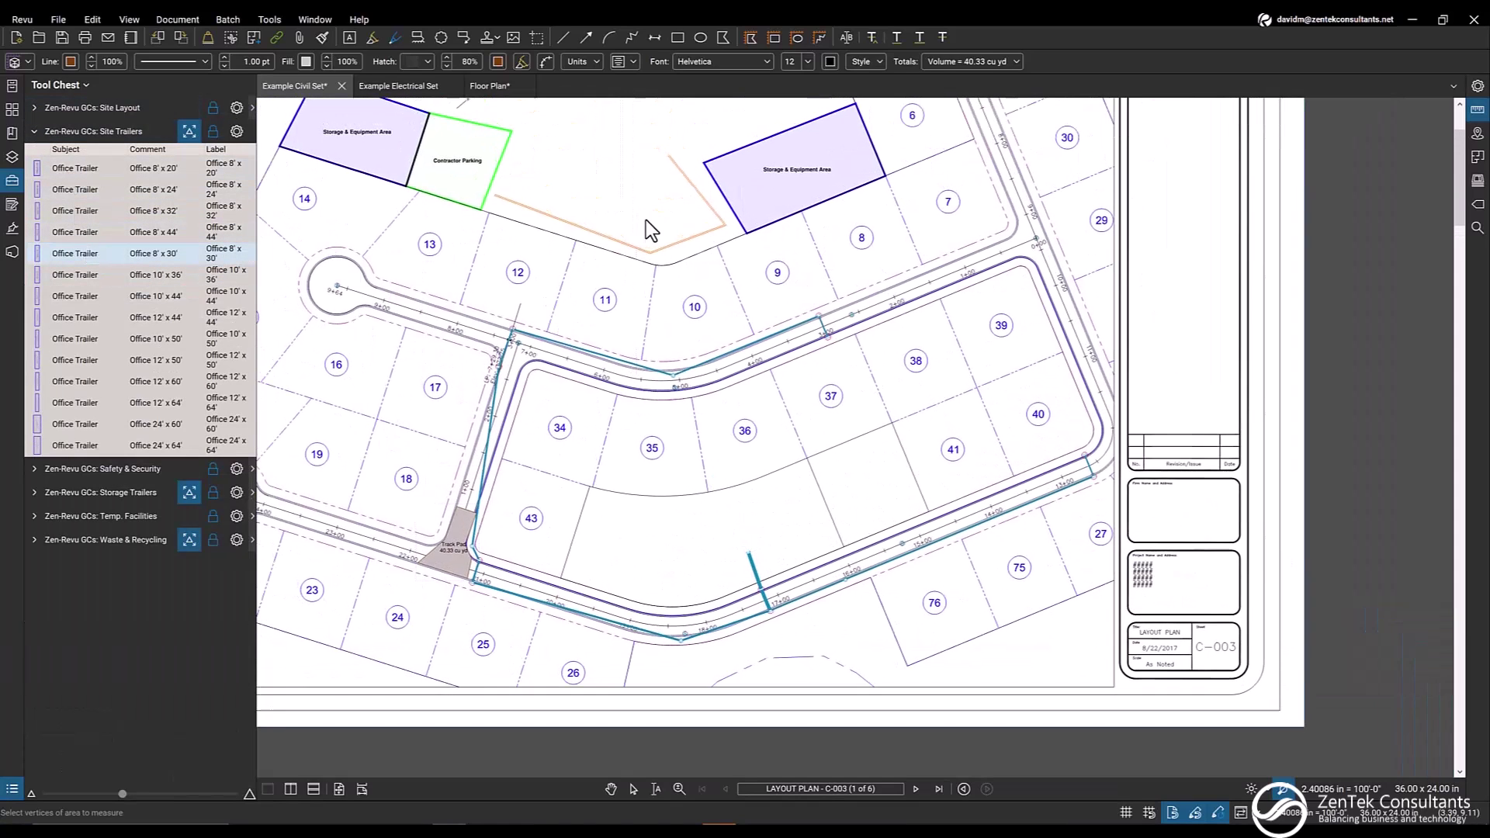
pyautogui.scroll(4, 645, 220)
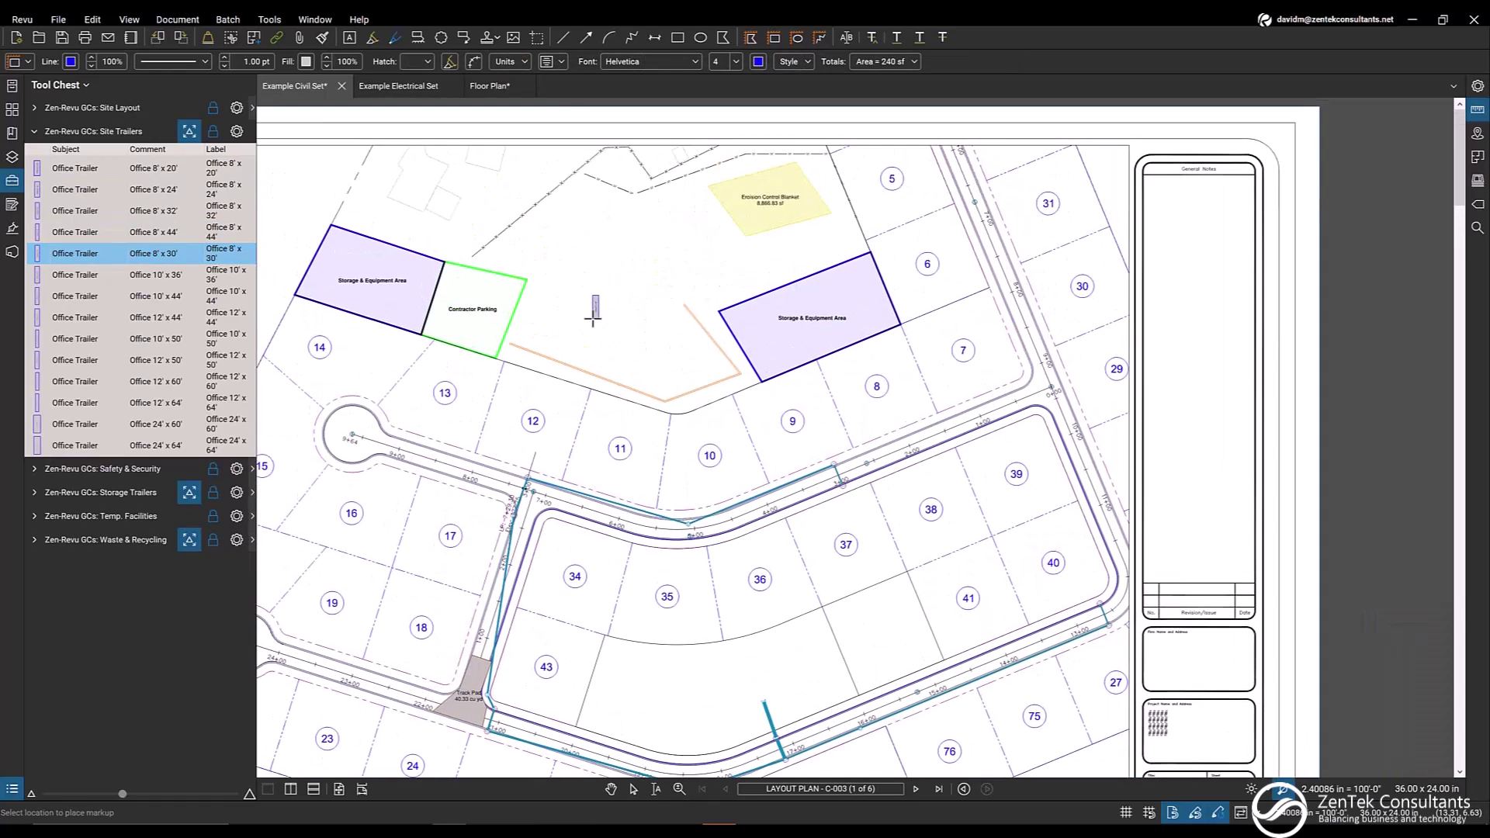
pyautogui.rightClick(638, 296)
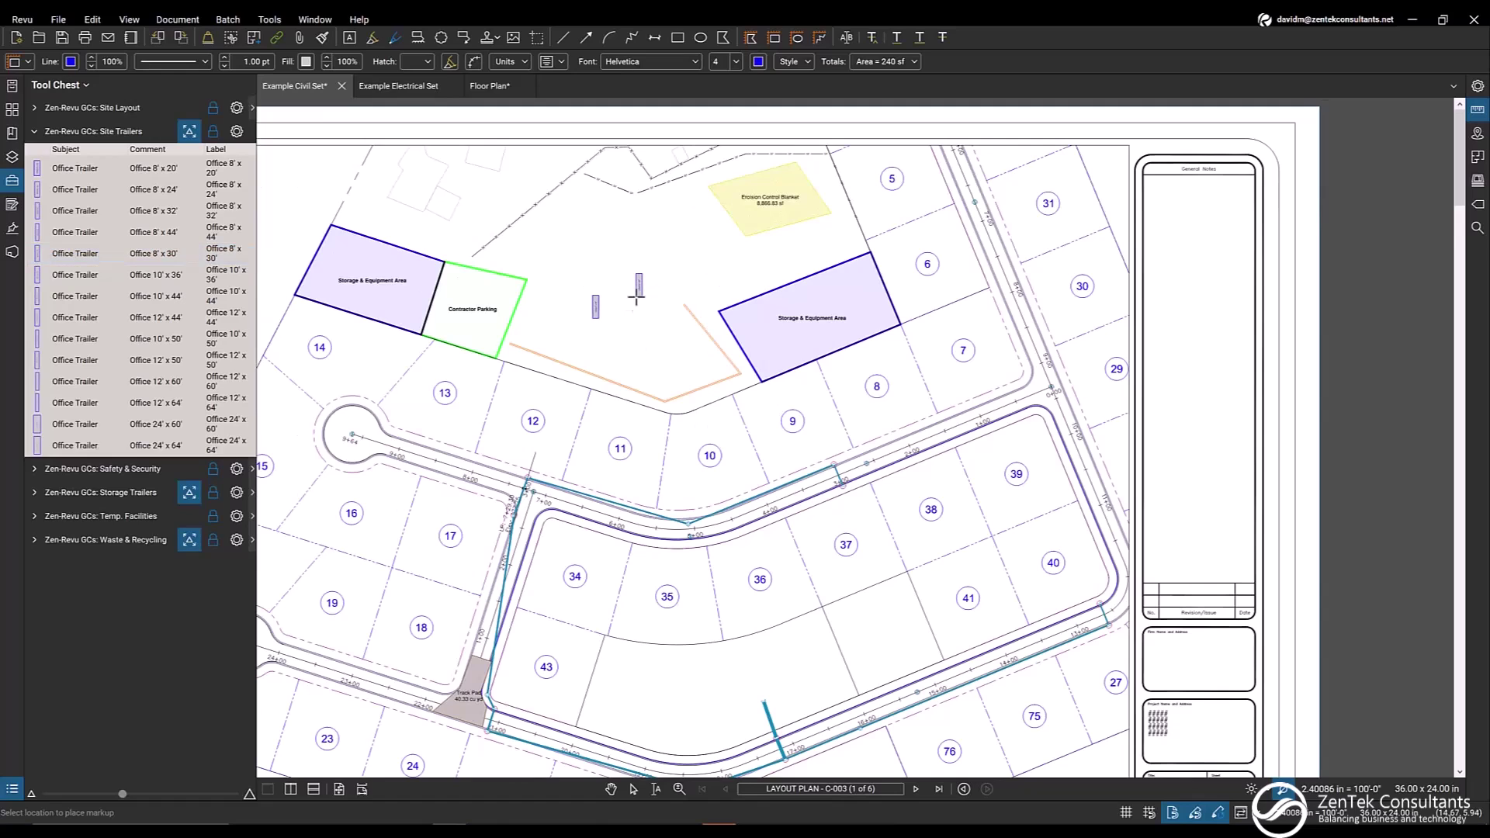
pyautogui.click(583, 310)
# Add a length measurement along the long side of the Office 8' x 30' trailer
pyautogui.scroll(6, 582, 310)
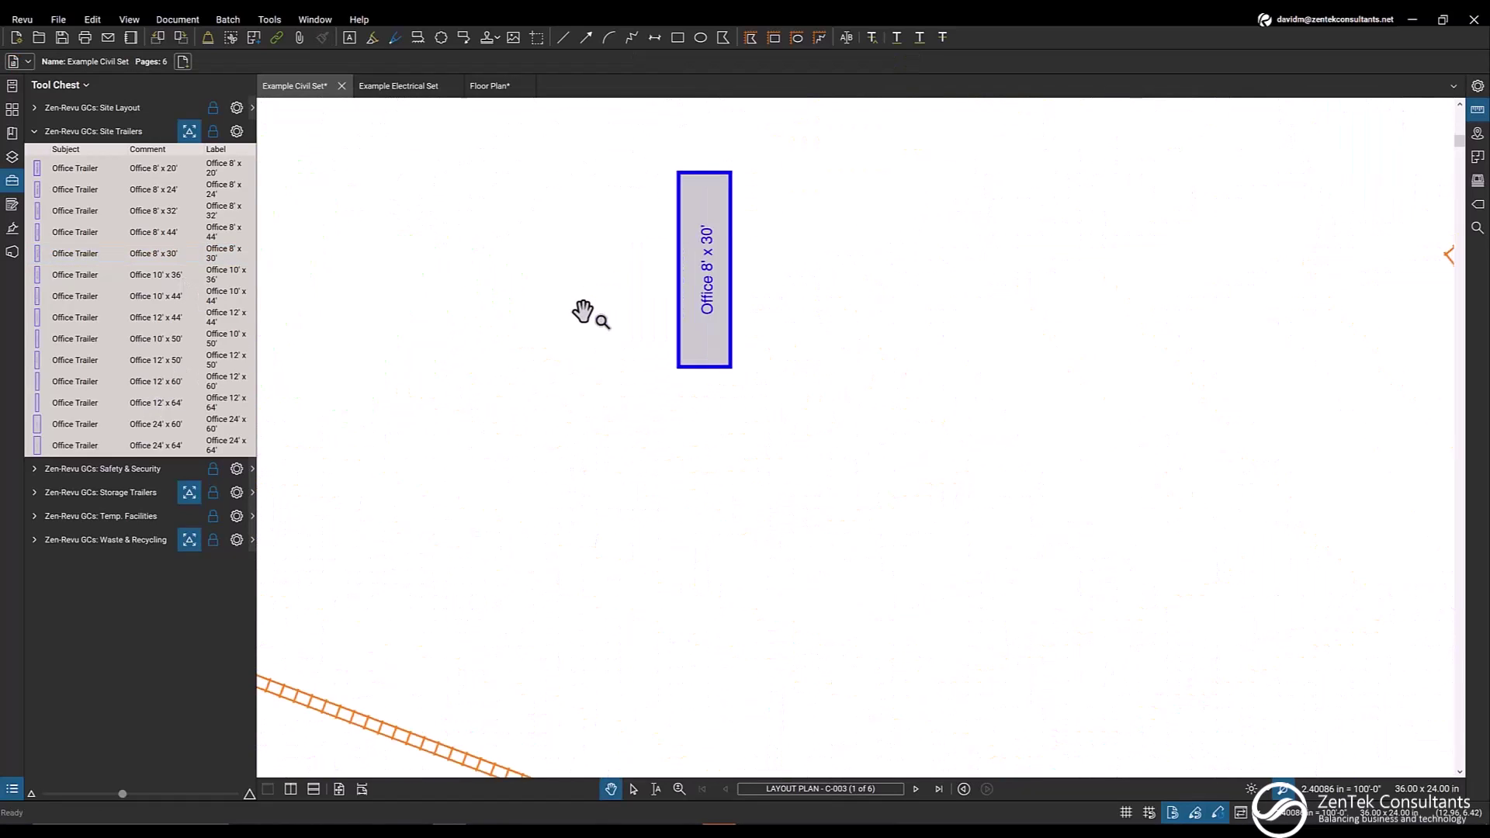
pyautogui.moveTo(586, 313); pyautogui.dragTo(546, 327)
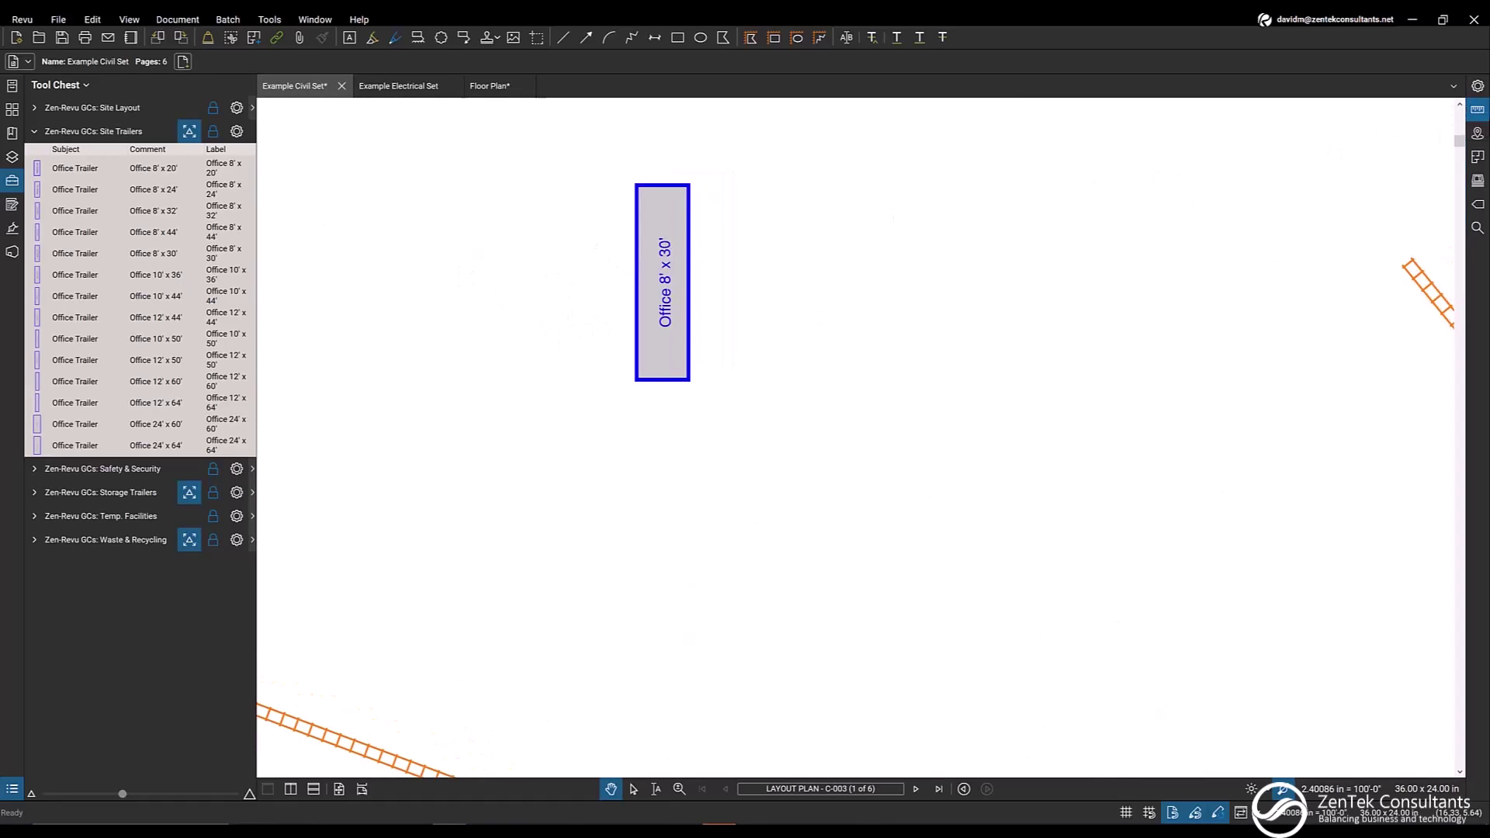
pyautogui.click(1478, 109)
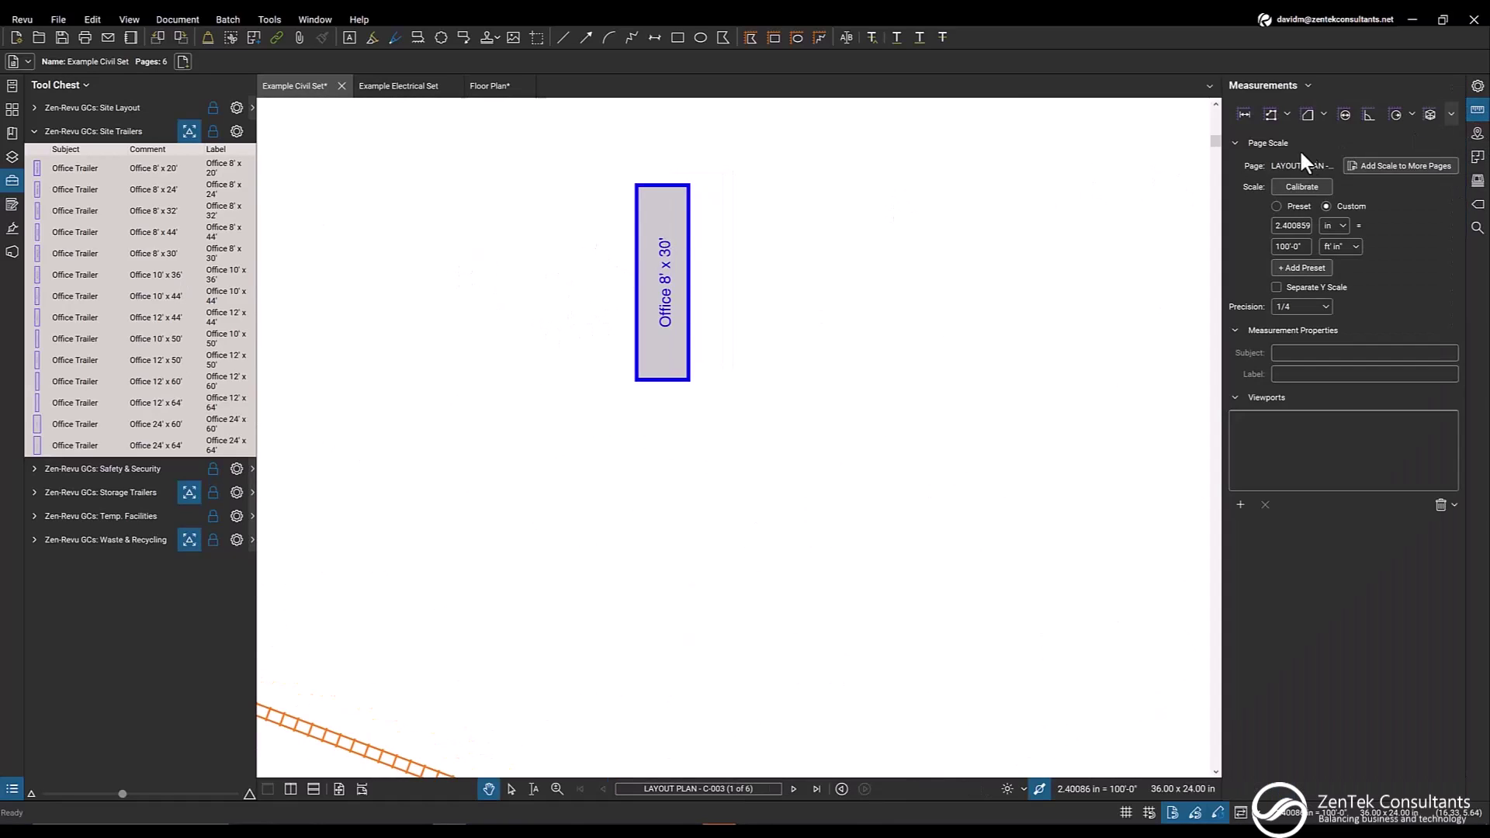
pyautogui.click(1243, 115)
pyautogui.click(654, 191)
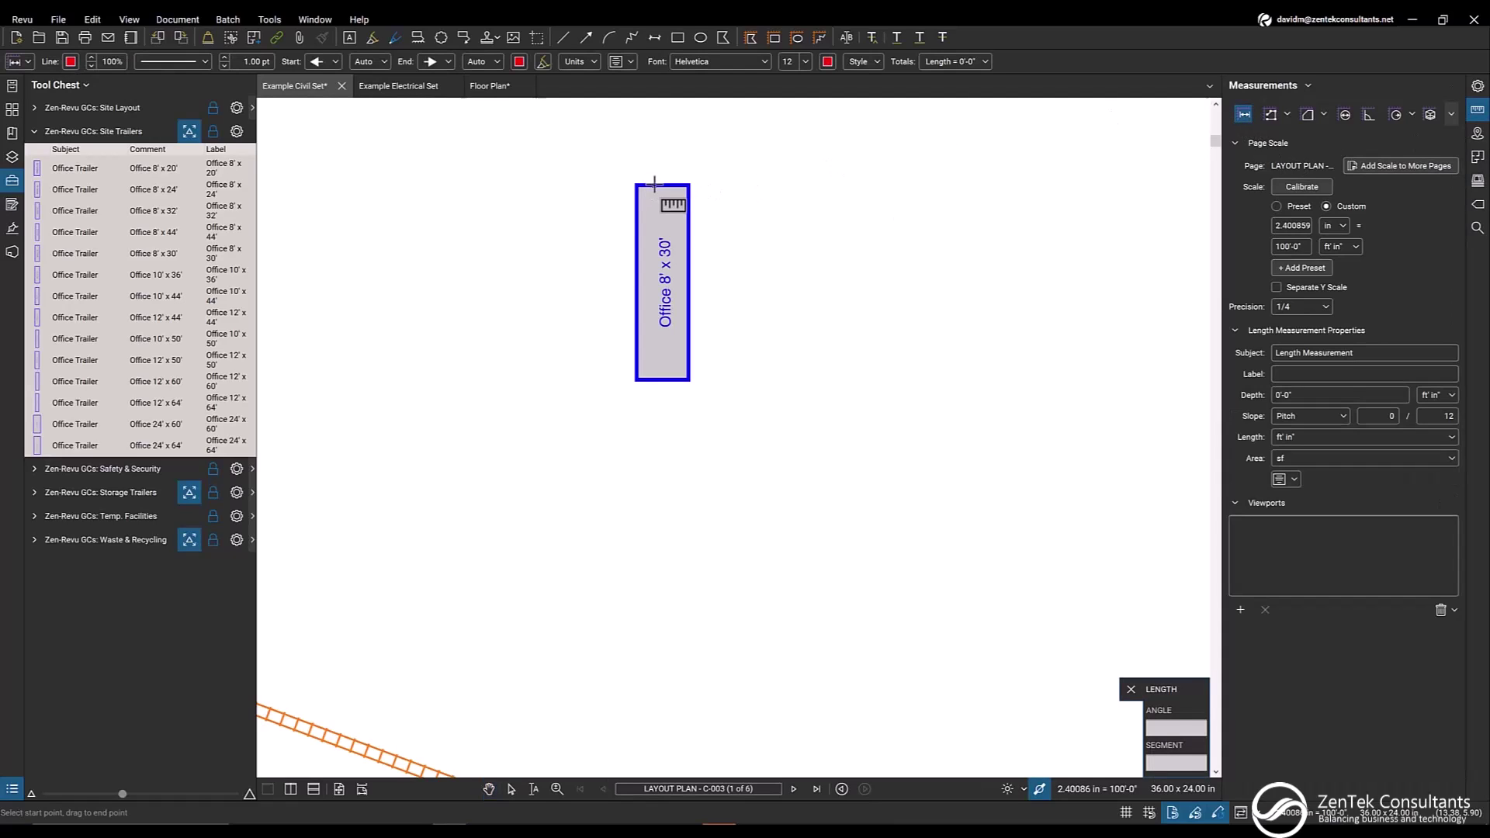
pyautogui.click(651, 380)
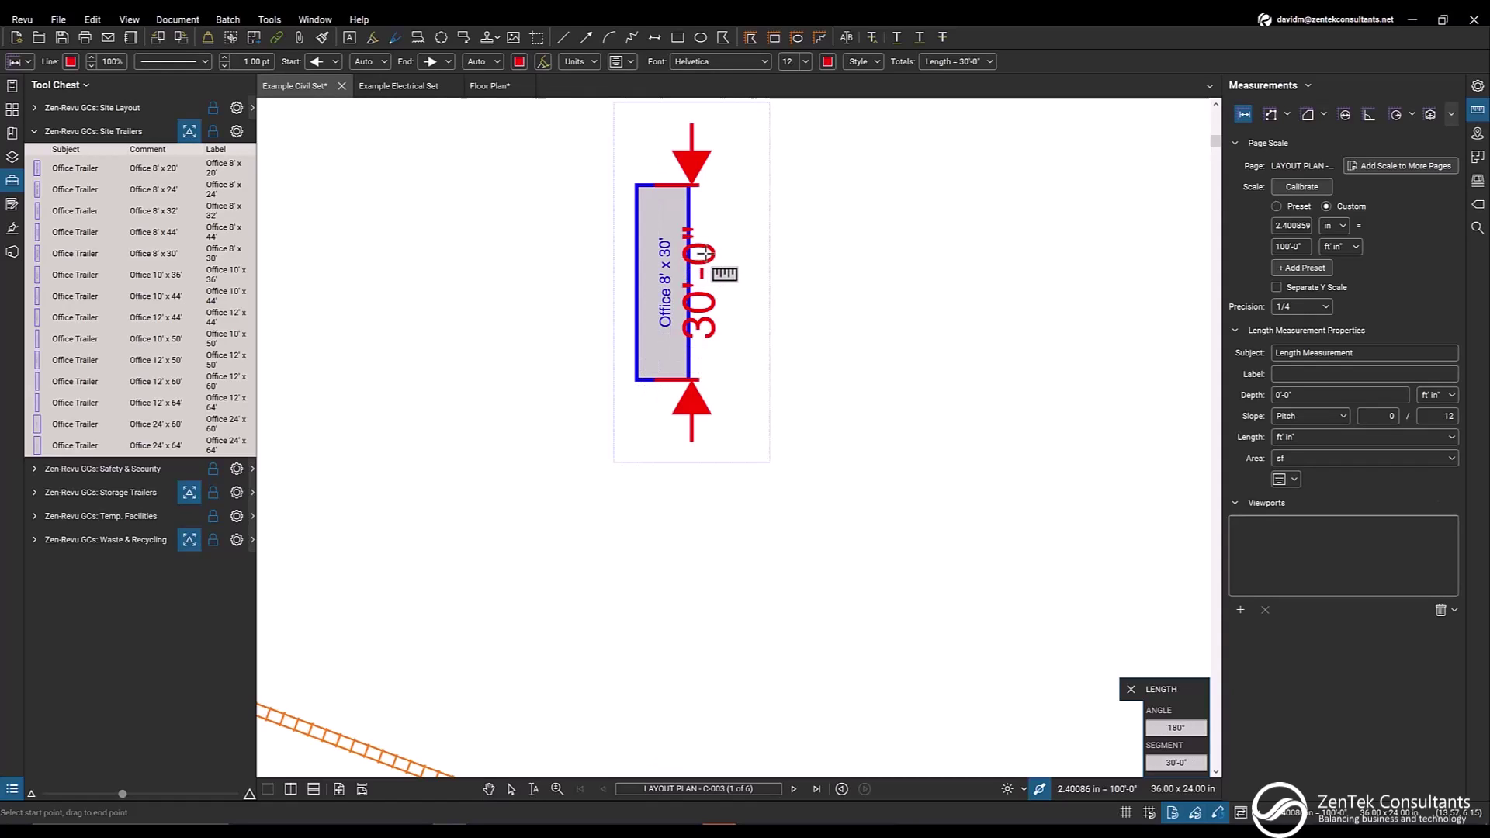
pyautogui.press('Escape')
pyautogui.press('Escape')
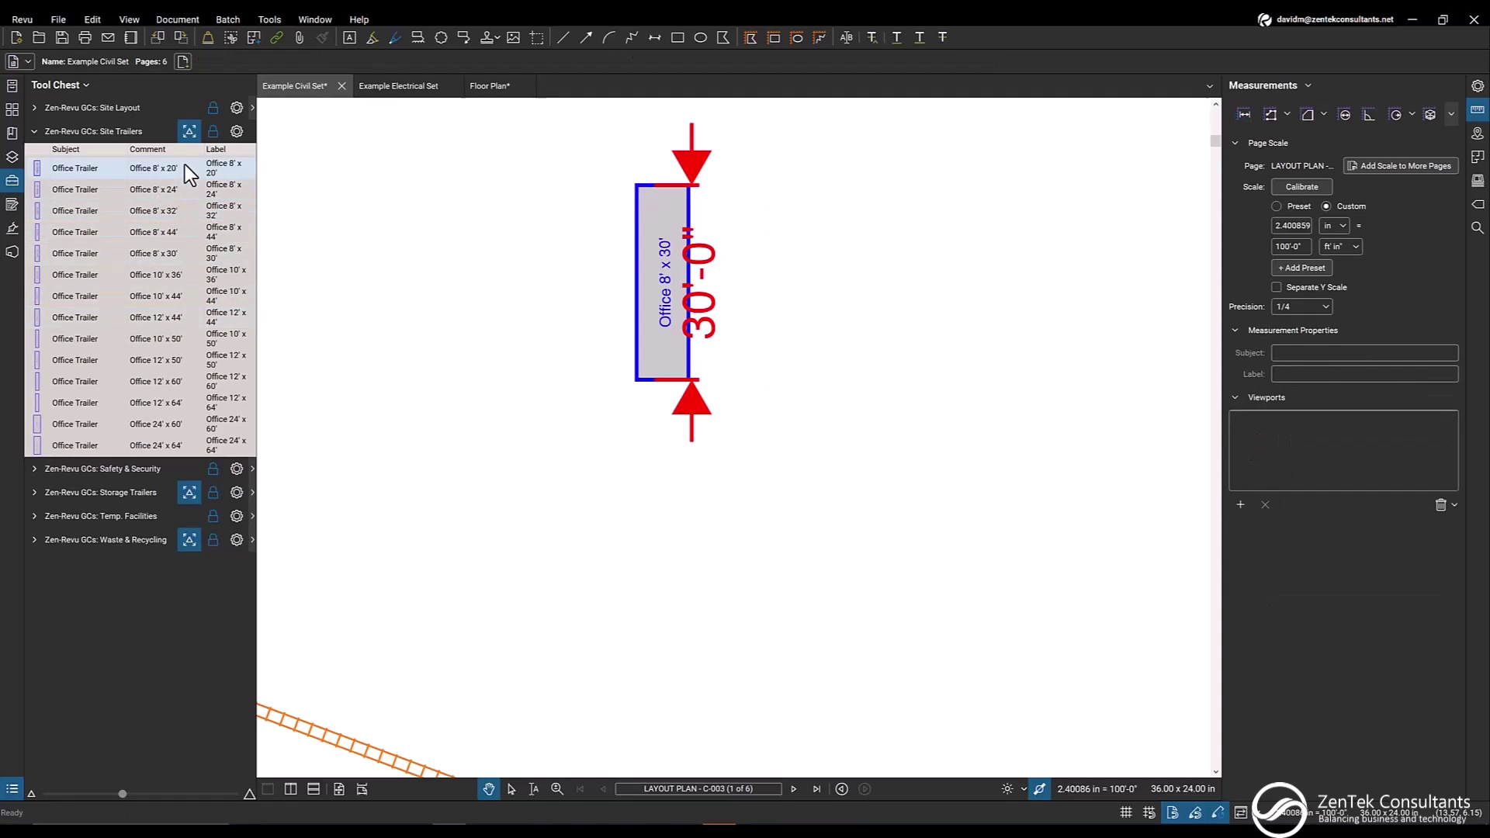
# Place one Office 24' x 64' trailer just east of the Office 8' x 30' trailer
pyautogui.click(147, 441)
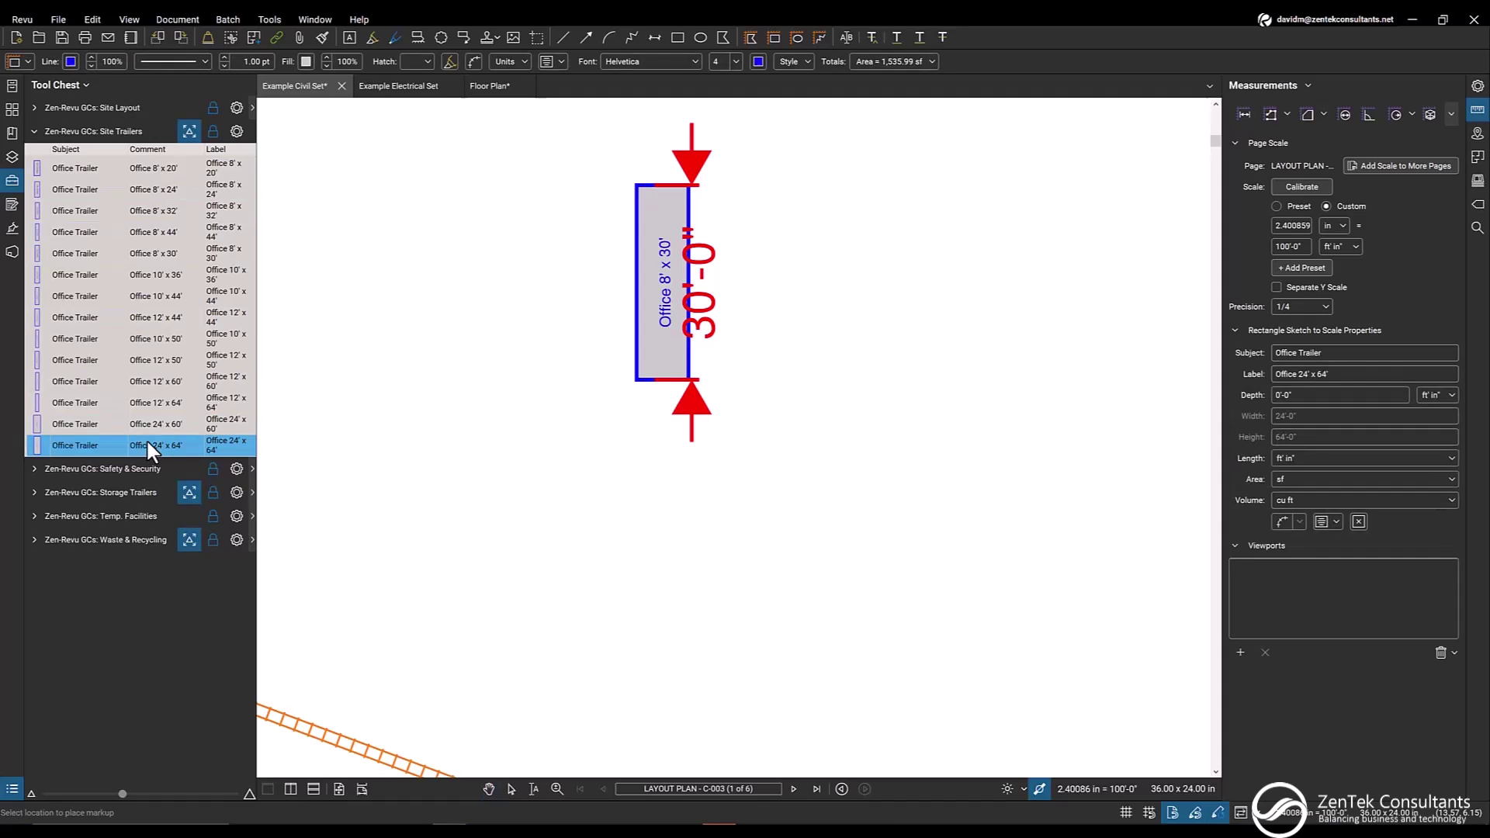
pyautogui.click(835, 470)
pyautogui.scroll(-3, 835, 471)
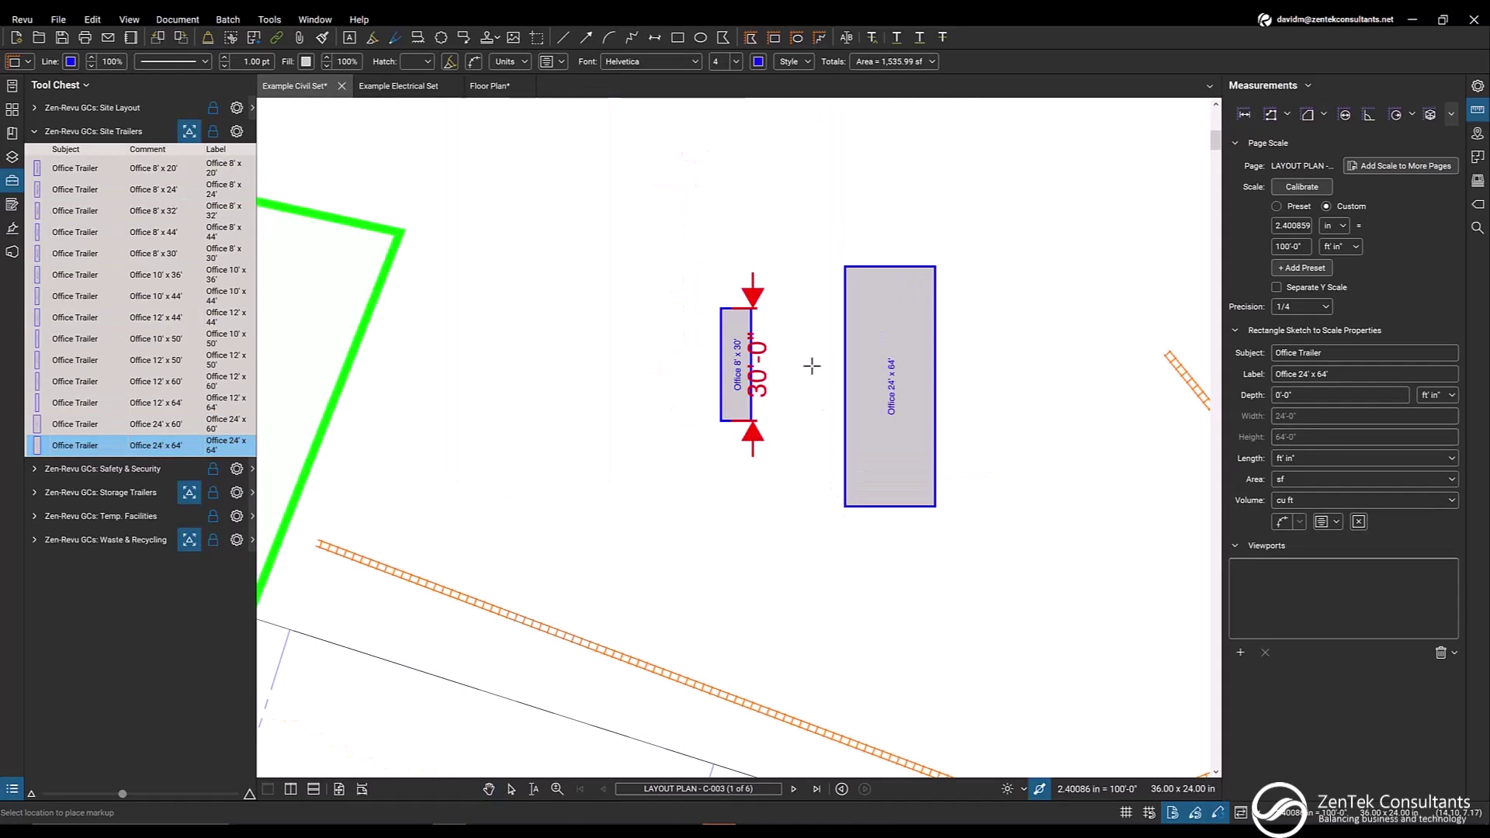
pyautogui.rightClick(772, 404)
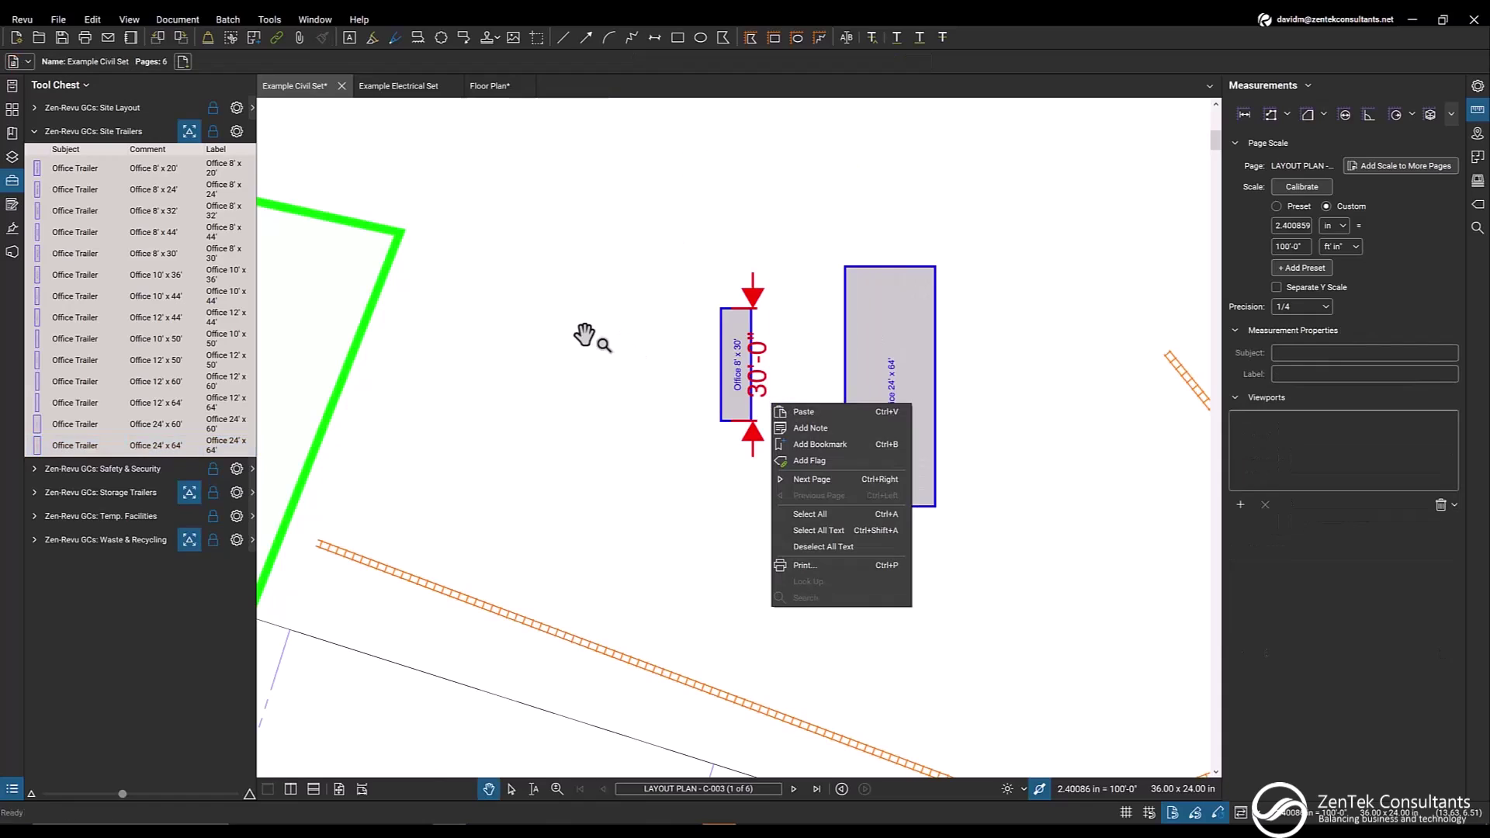
pyautogui.click(584, 336)
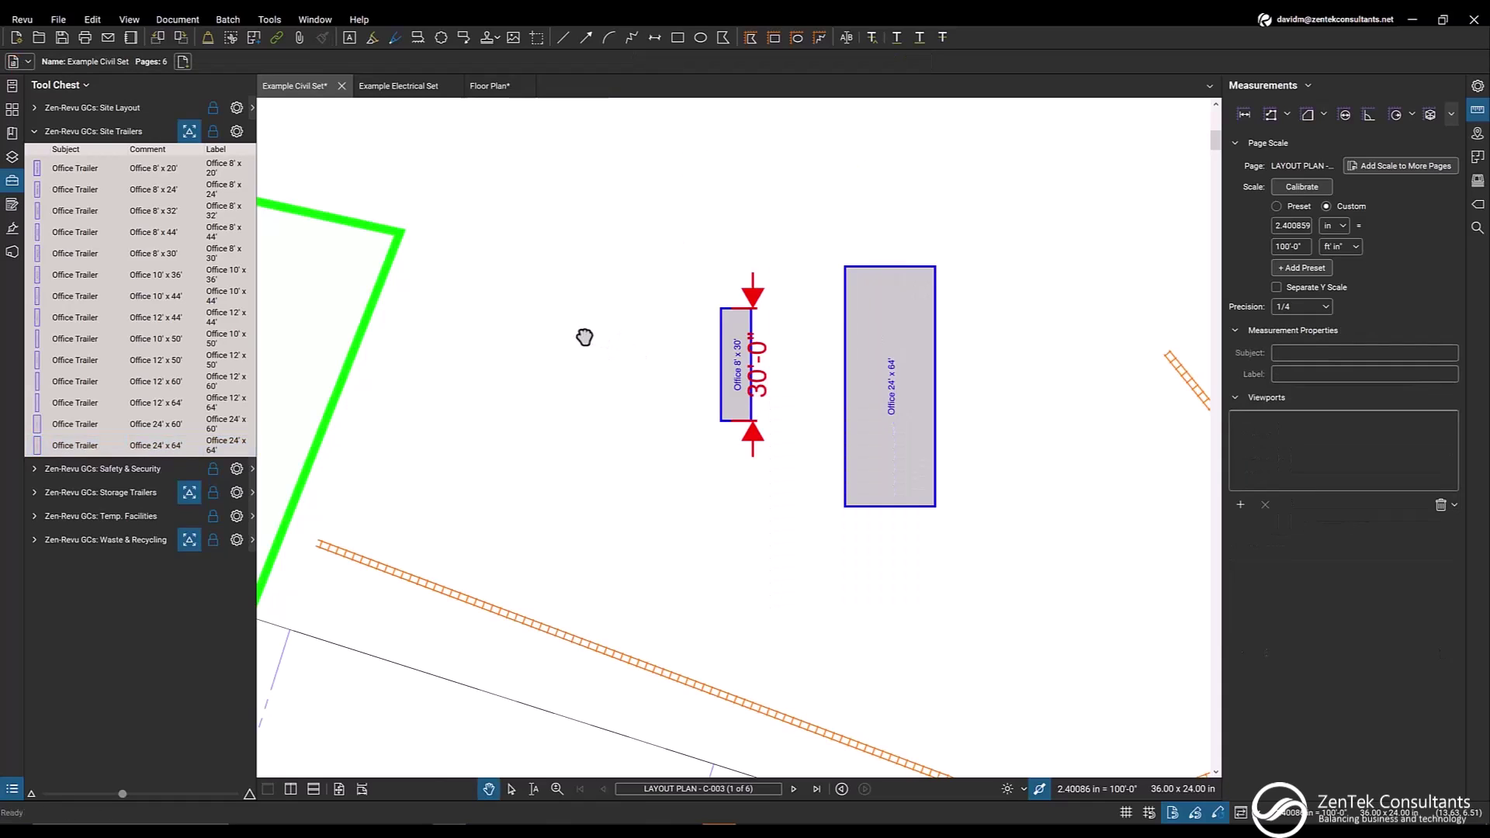
# Switch to the Floor Plan document and place one Office 24' x 64' trailer in the empty area northwest of the building
pyautogui.click(484, 92)
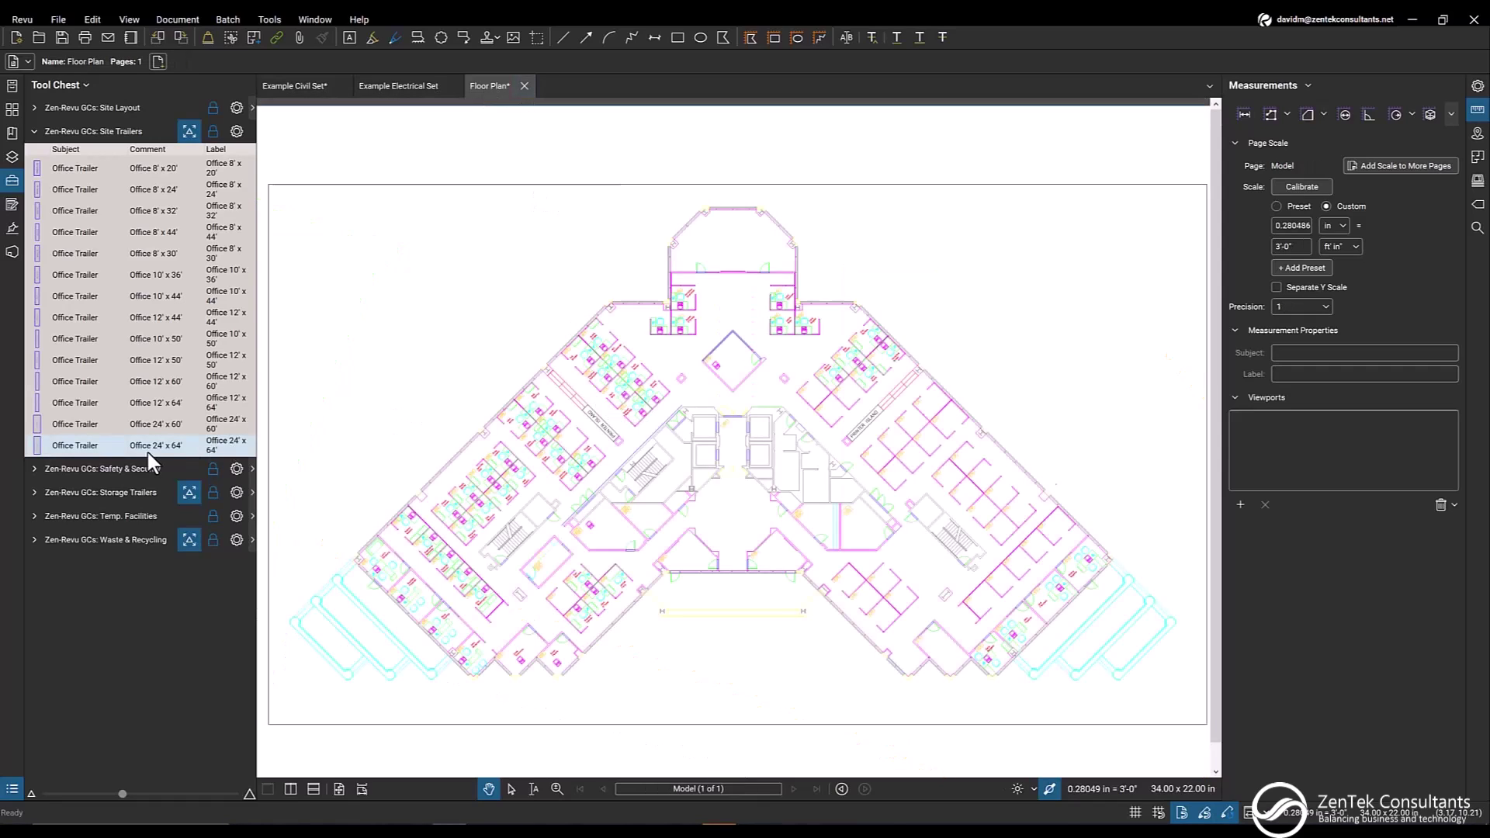
pyautogui.click(73, 439)
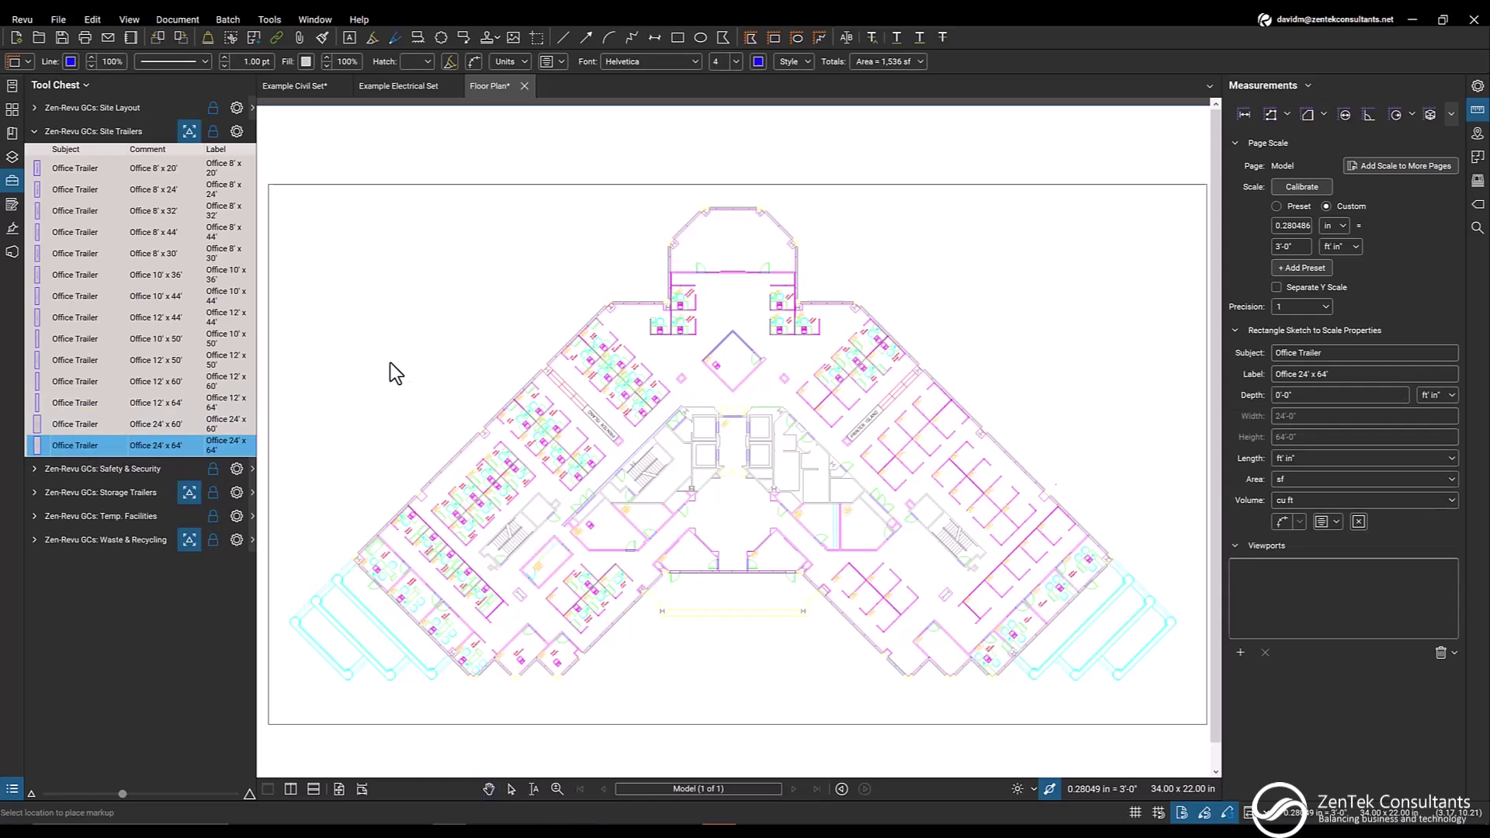
pyautogui.moveTo(350, 391); pyautogui.dragTo(385, 384)
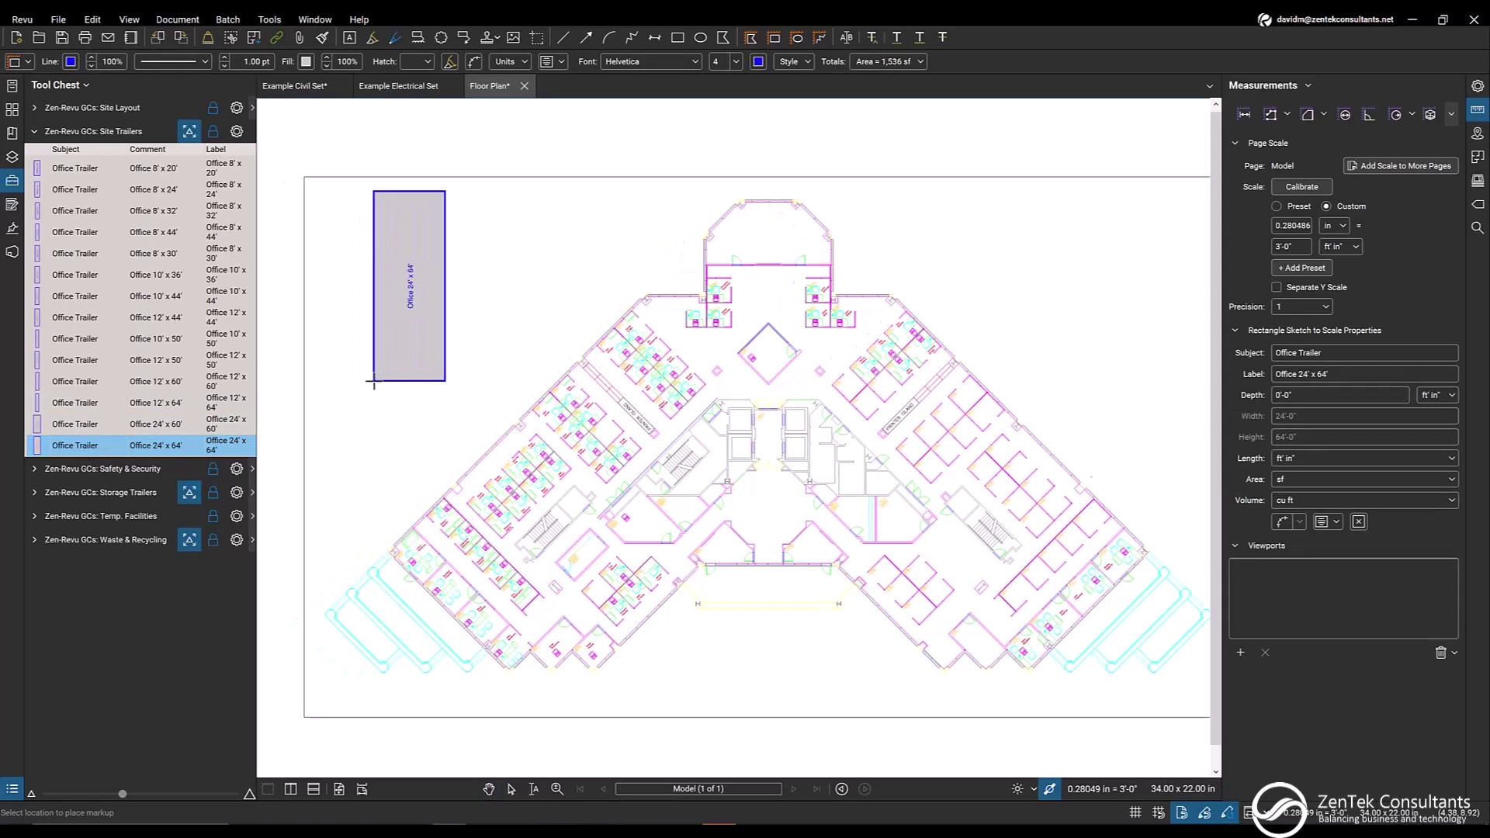
pyautogui.rightClick(574, 248)
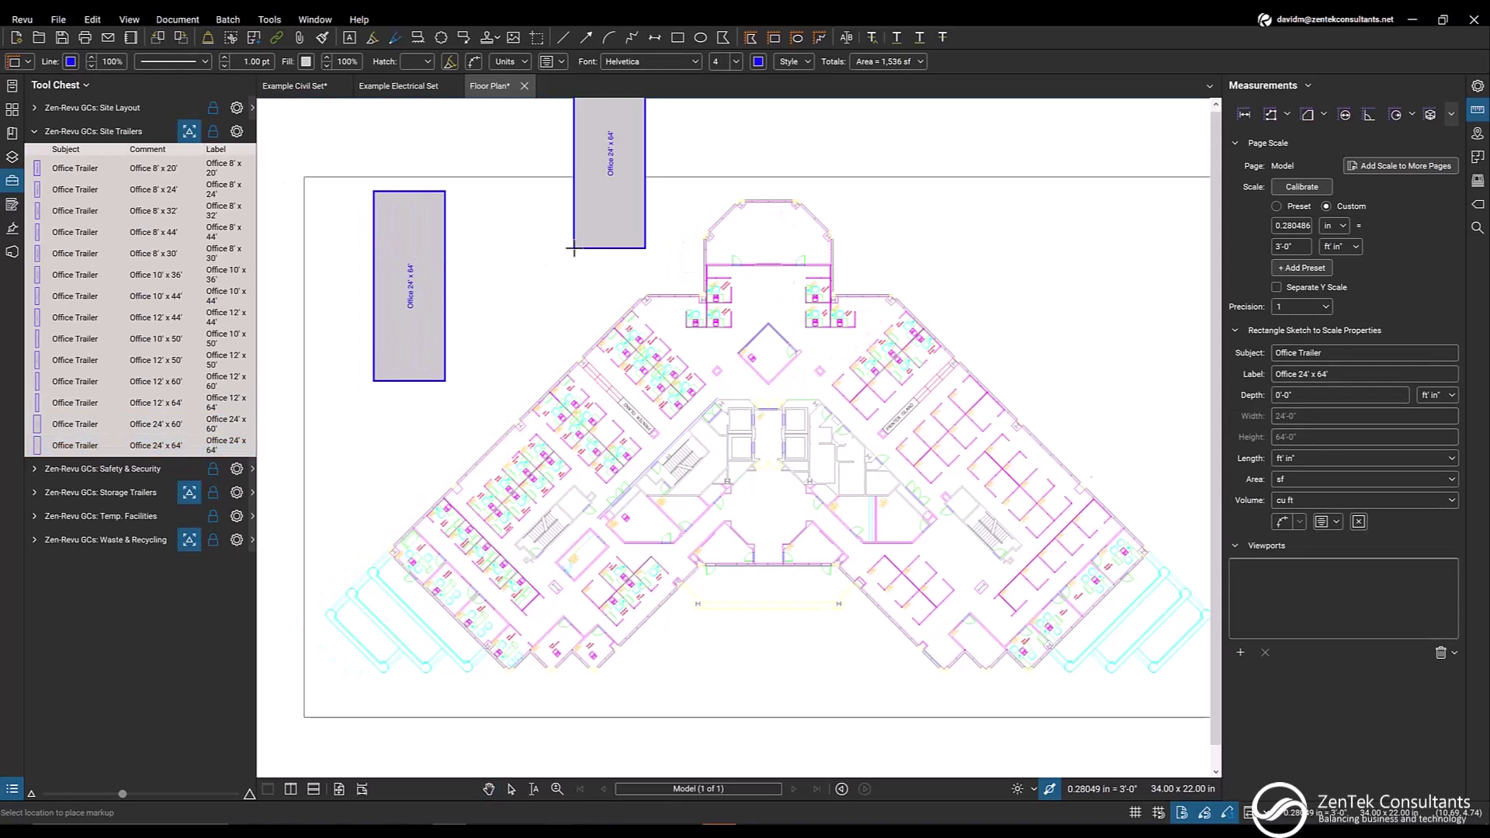
pyautogui.click(525, 256)
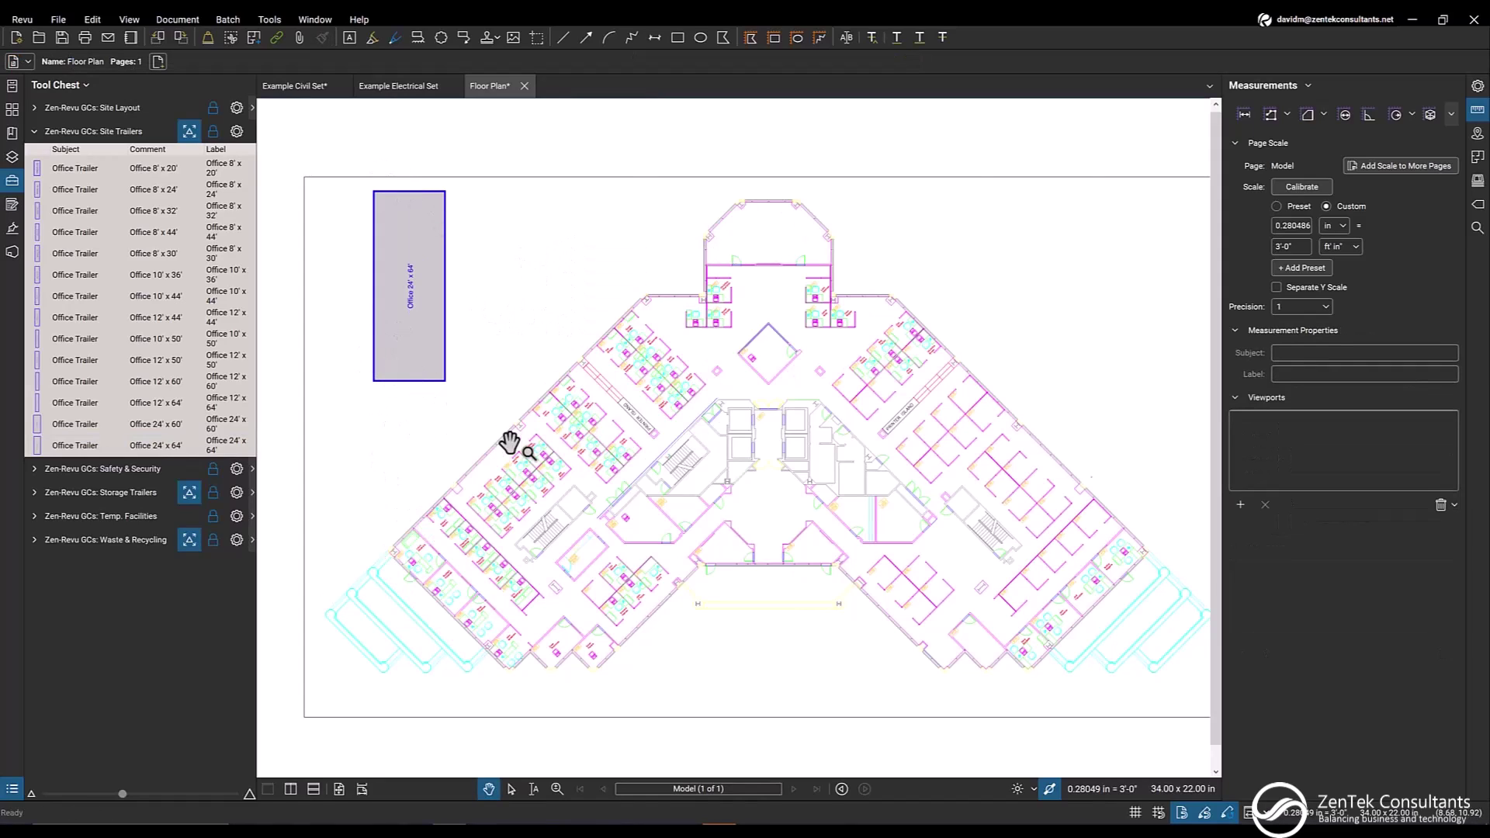
# Return to the Example Civil Set and compare the scaled size of its trailers with the one on the floor plan
pyautogui.click(304, 86)
pyautogui.scroll(-5, 761, 404)
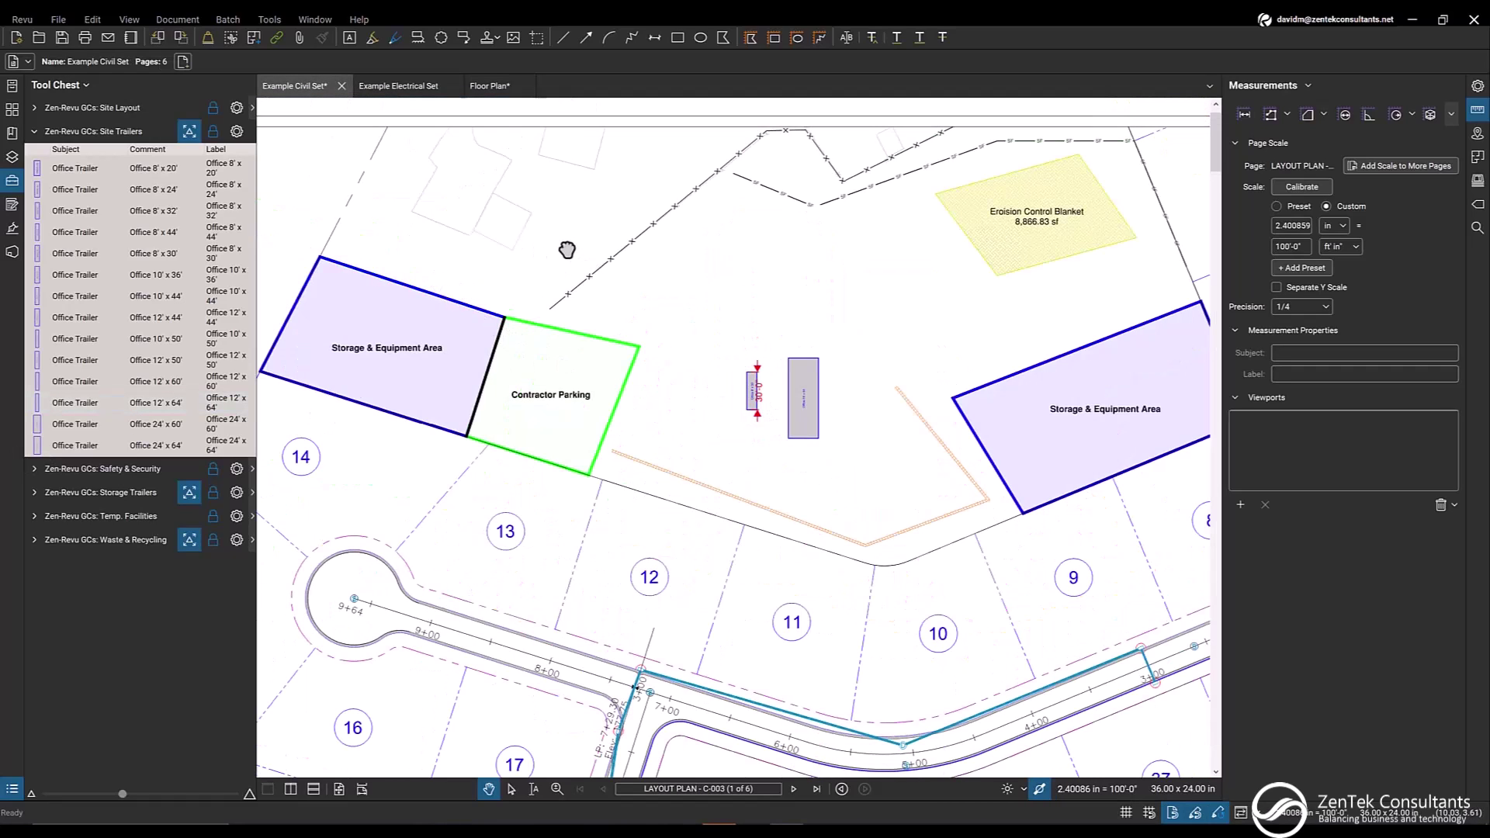
pyautogui.moveTo(564, 247); pyautogui.dragTo(531, 232)
# On the Floor Plan, outline a Flooring Protection area of about 708 sf over the central lobby, extending to the southern exterior wall
pyautogui.click(483, 87)
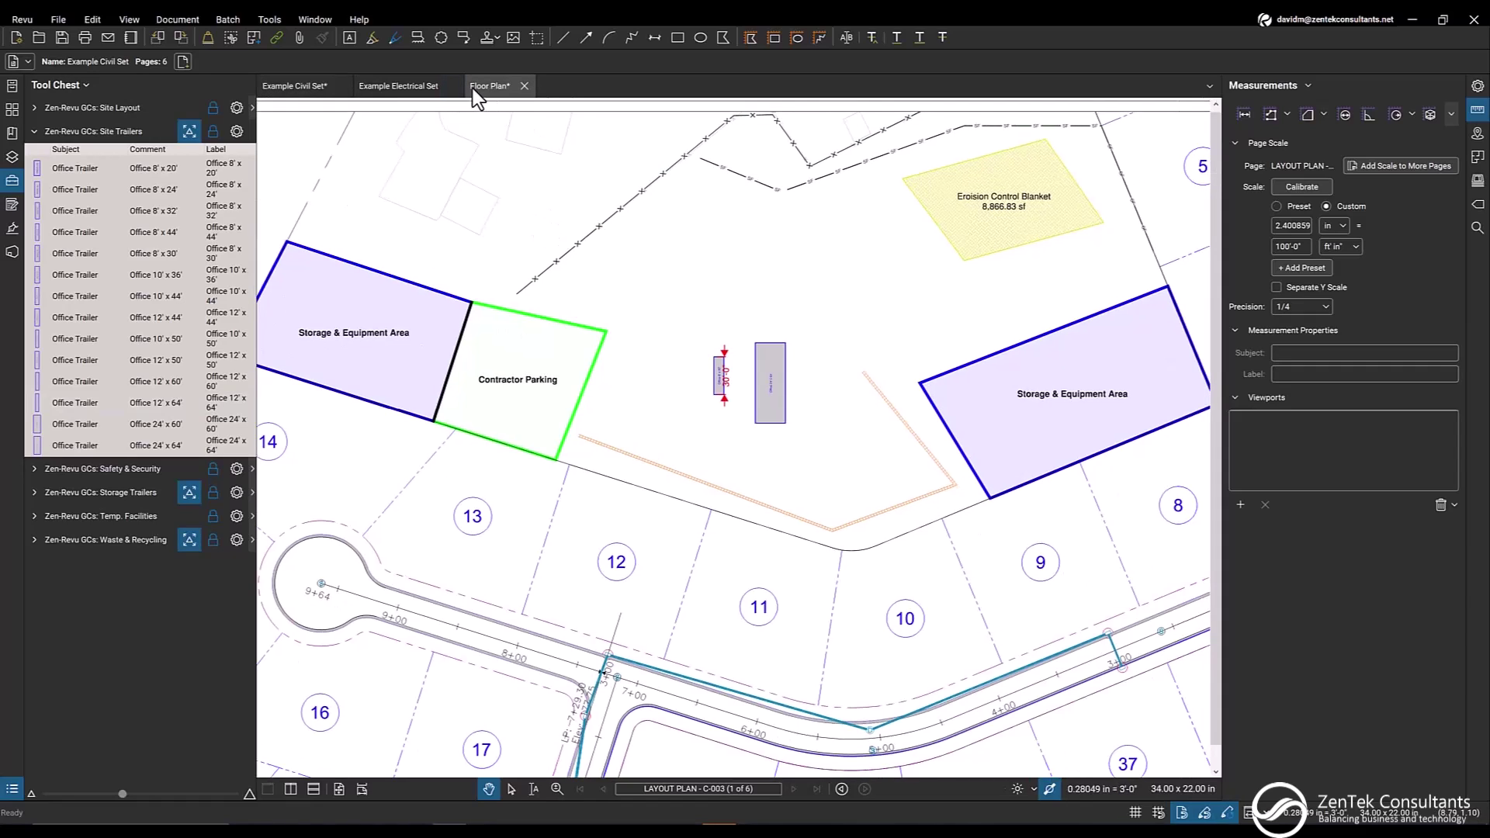
pyautogui.click(33, 468)
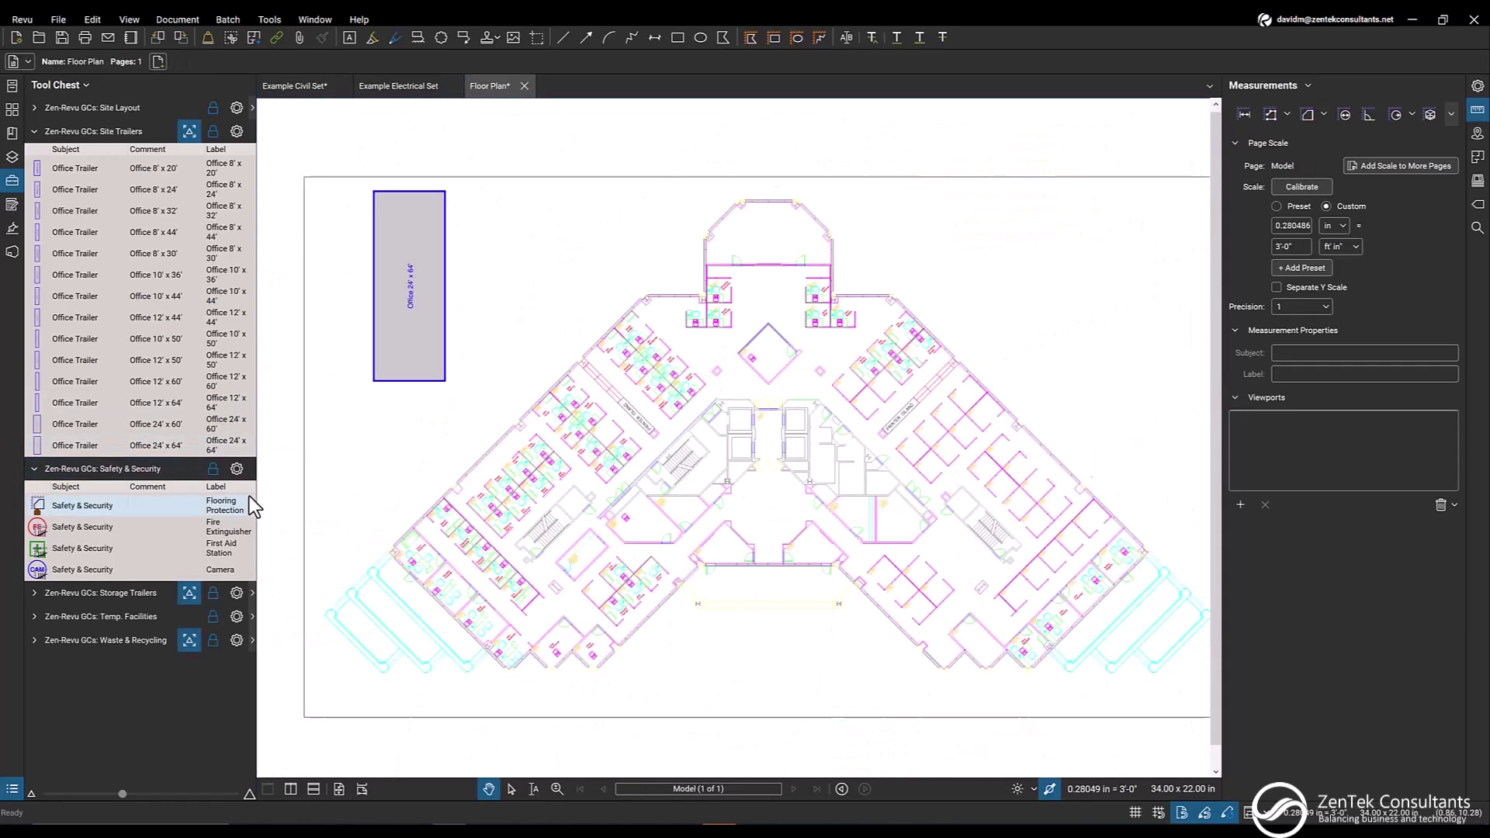
pyautogui.click(170, 513)
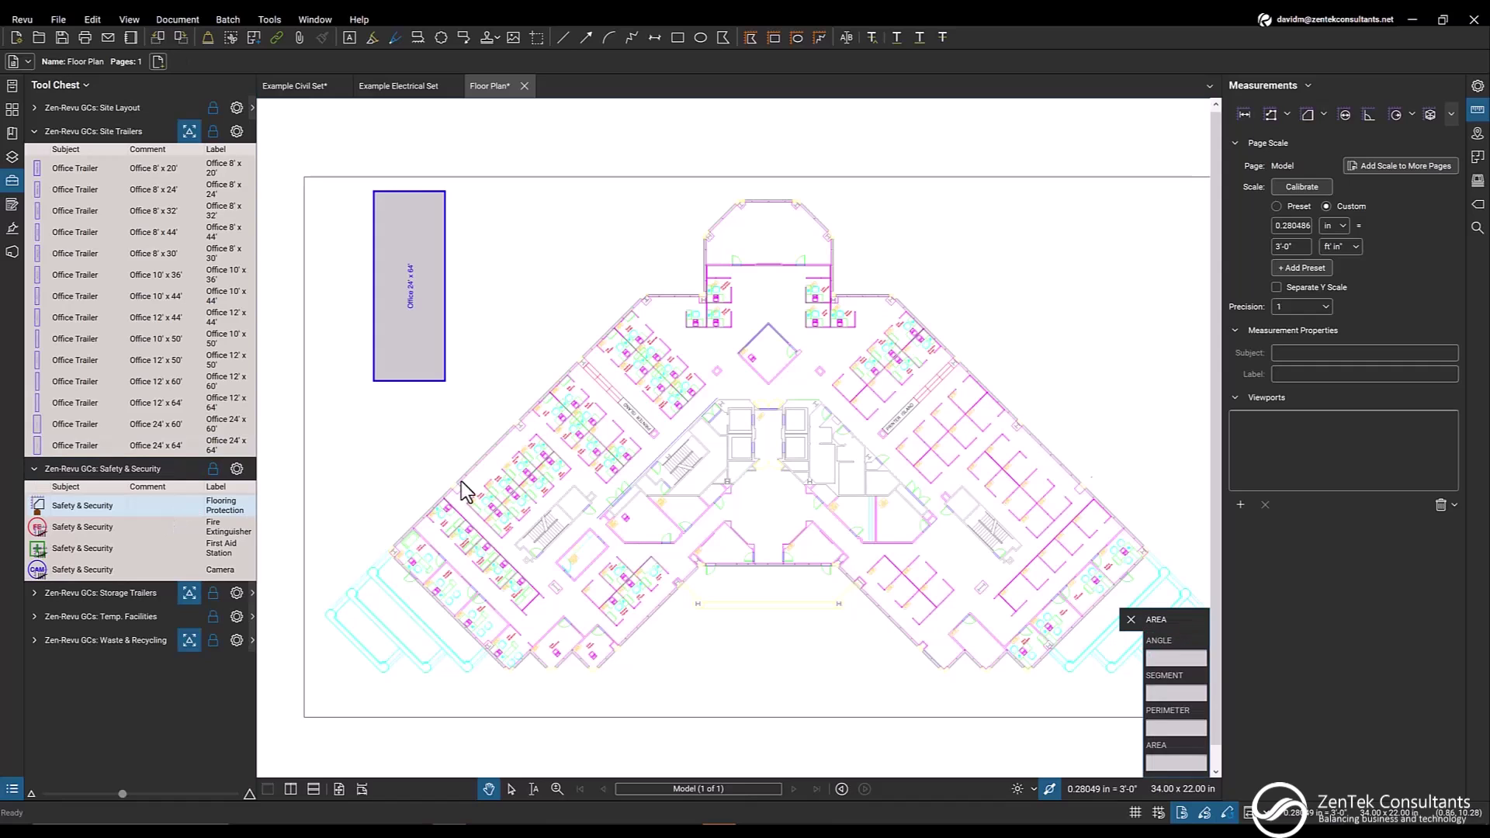
pyautogui.scroll(6, 784, 551)
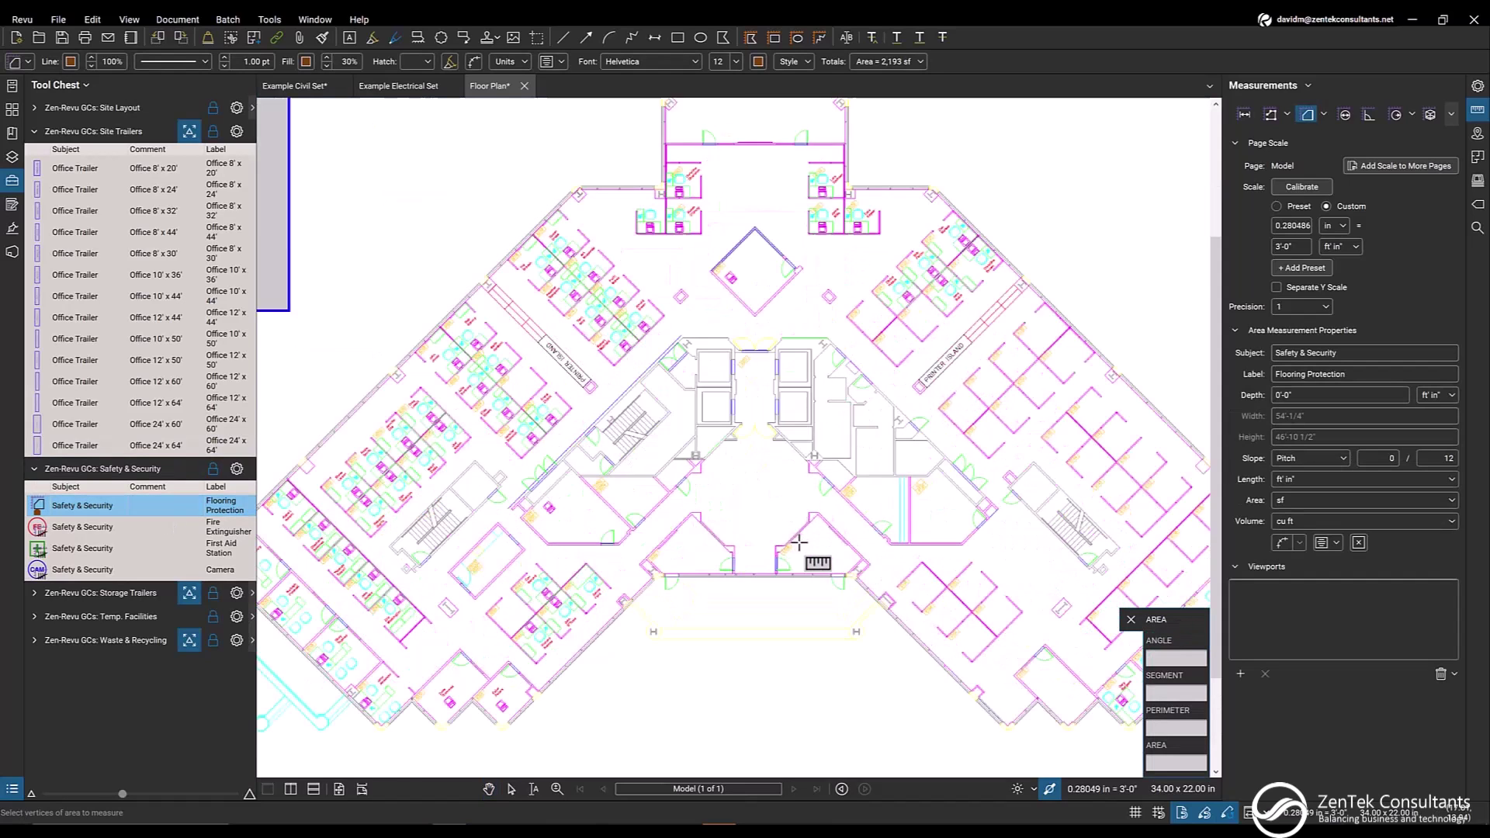
pyautogui.scroll(2, 776, 567)
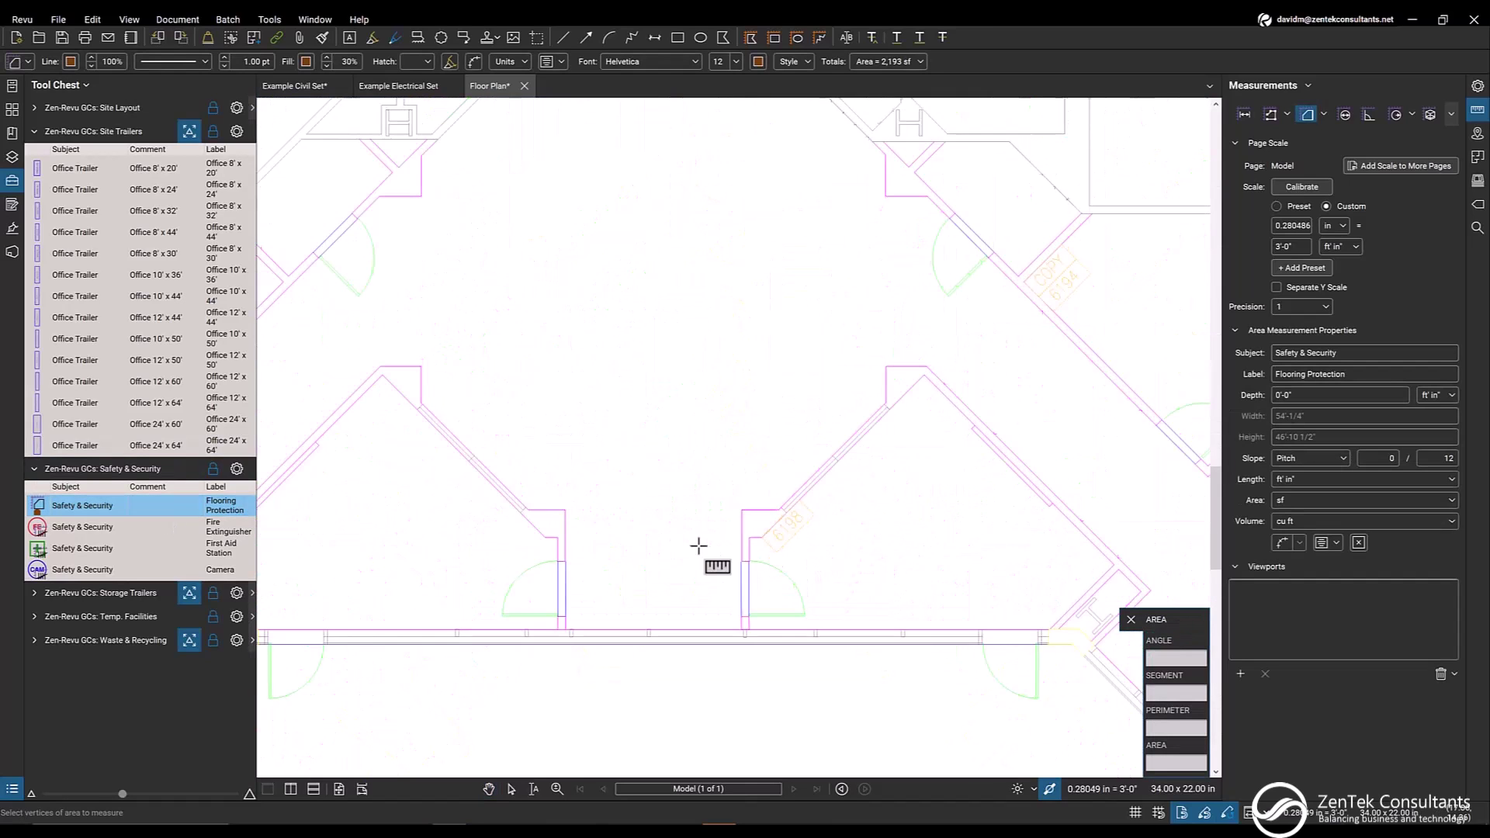
pyautogui.click(564, 510)
pyautogui.click(528, 510)
pyautogui.click(420, 402)
pyautogui.click(421, 365)
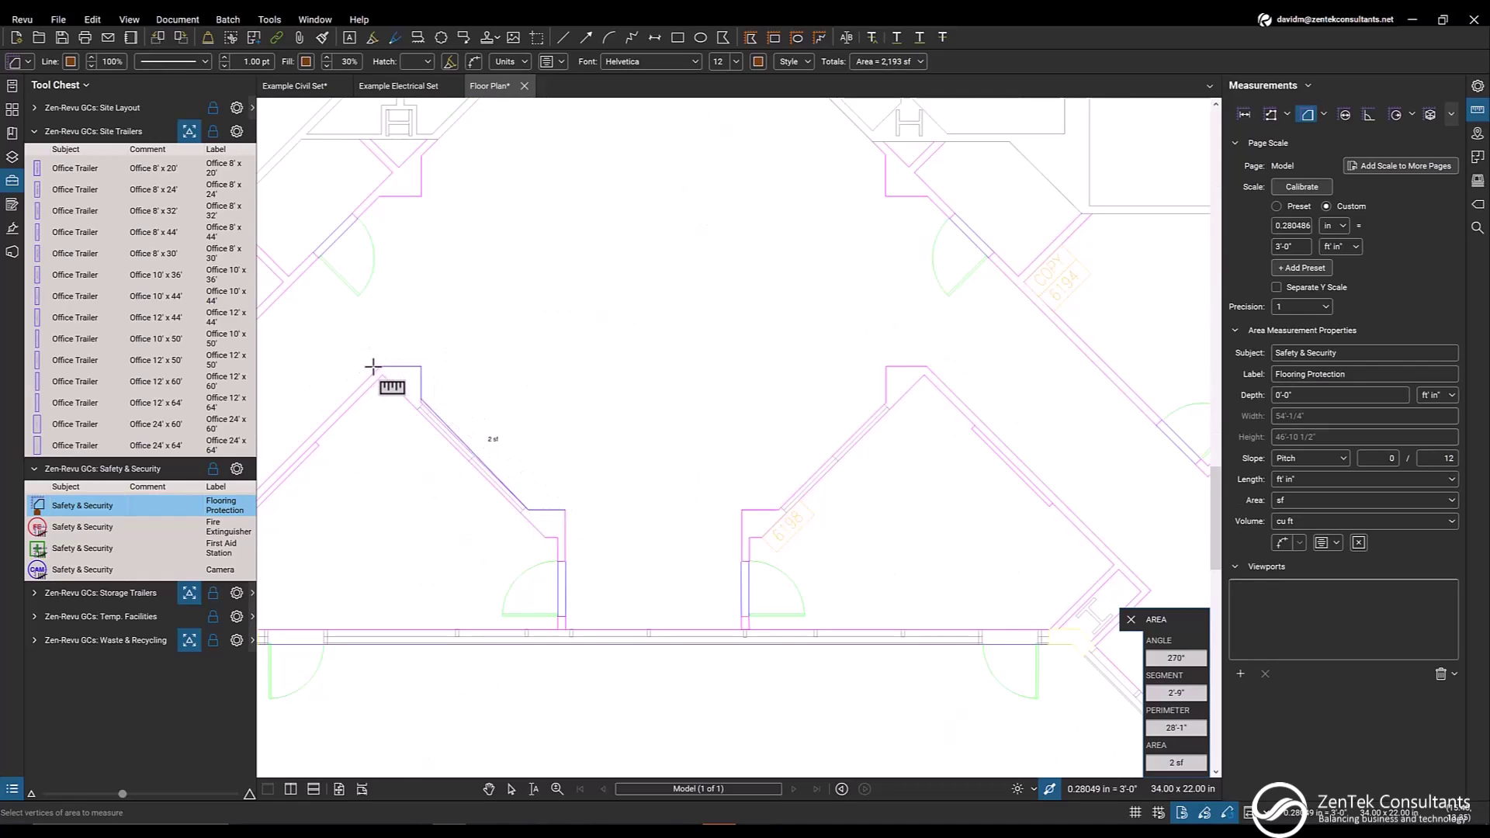
pyautogui.click(379, 366)
pyautogui.click(309, 268)
pyautogui.moveTo(501, 206); pyautogui.dragTo(409, 363)
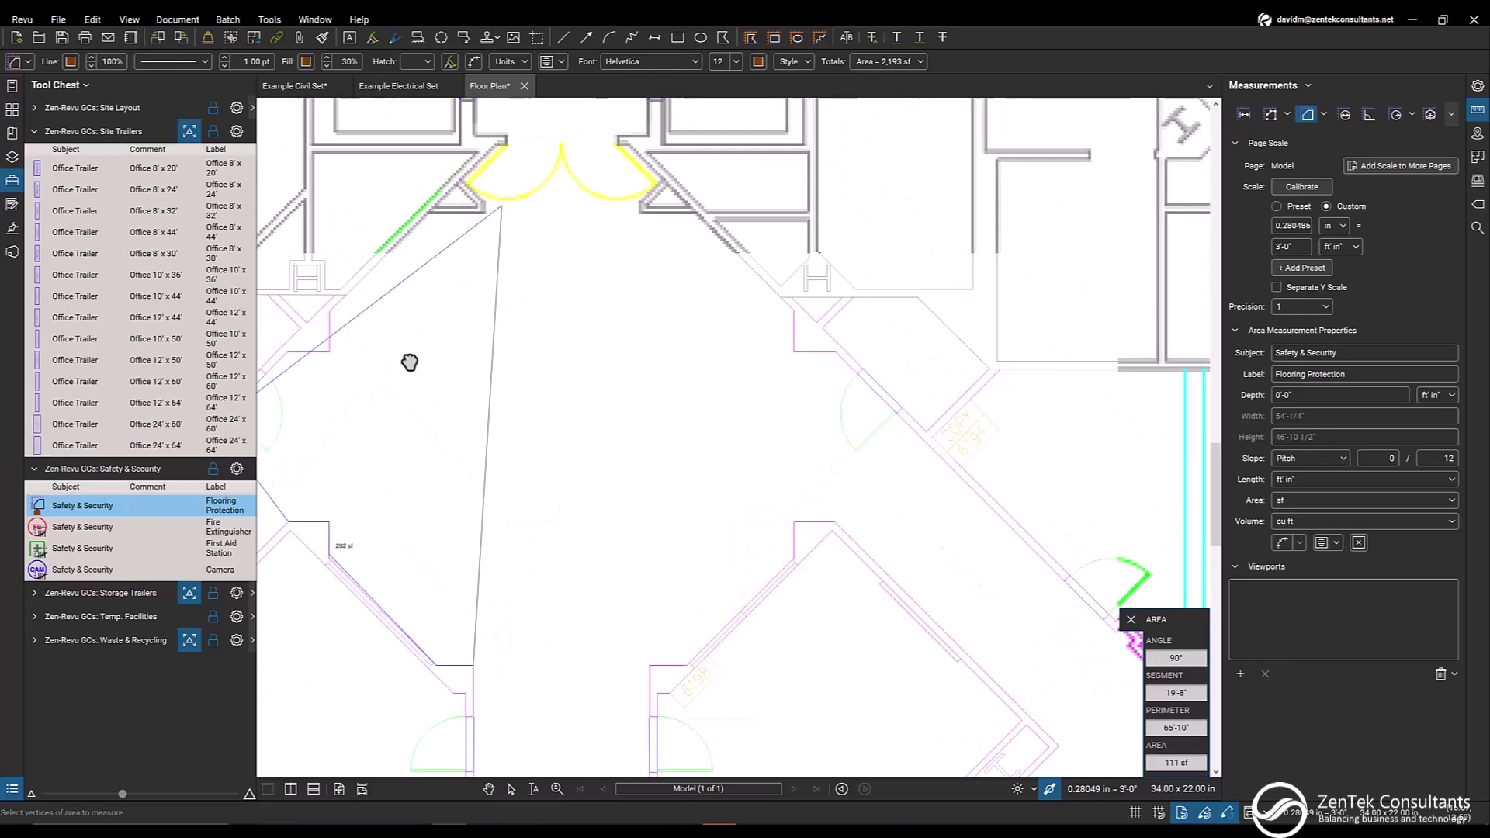
pyautogui.click(428, 214)
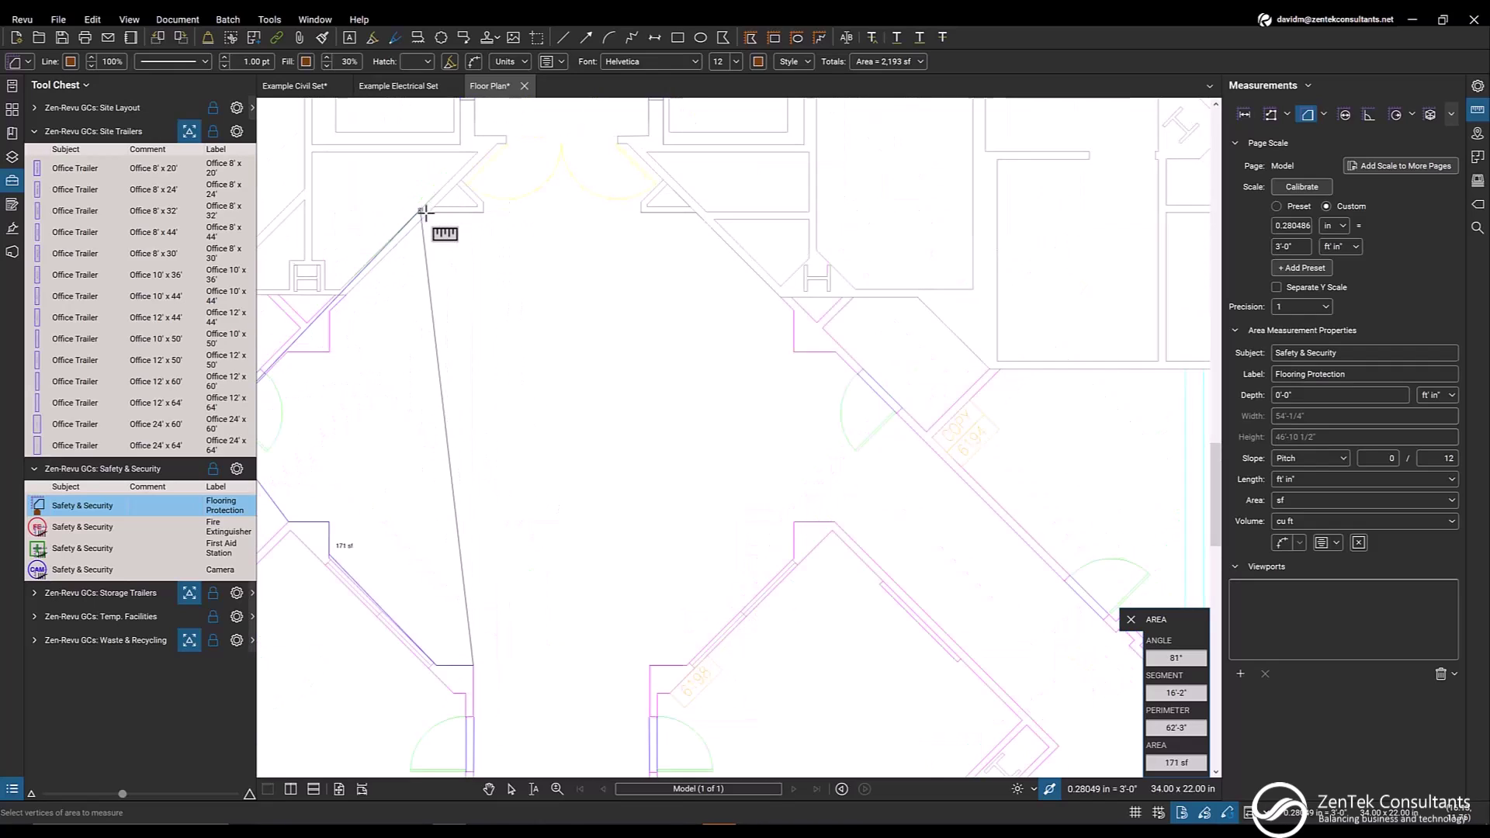
pyautogui.click(690, 213)
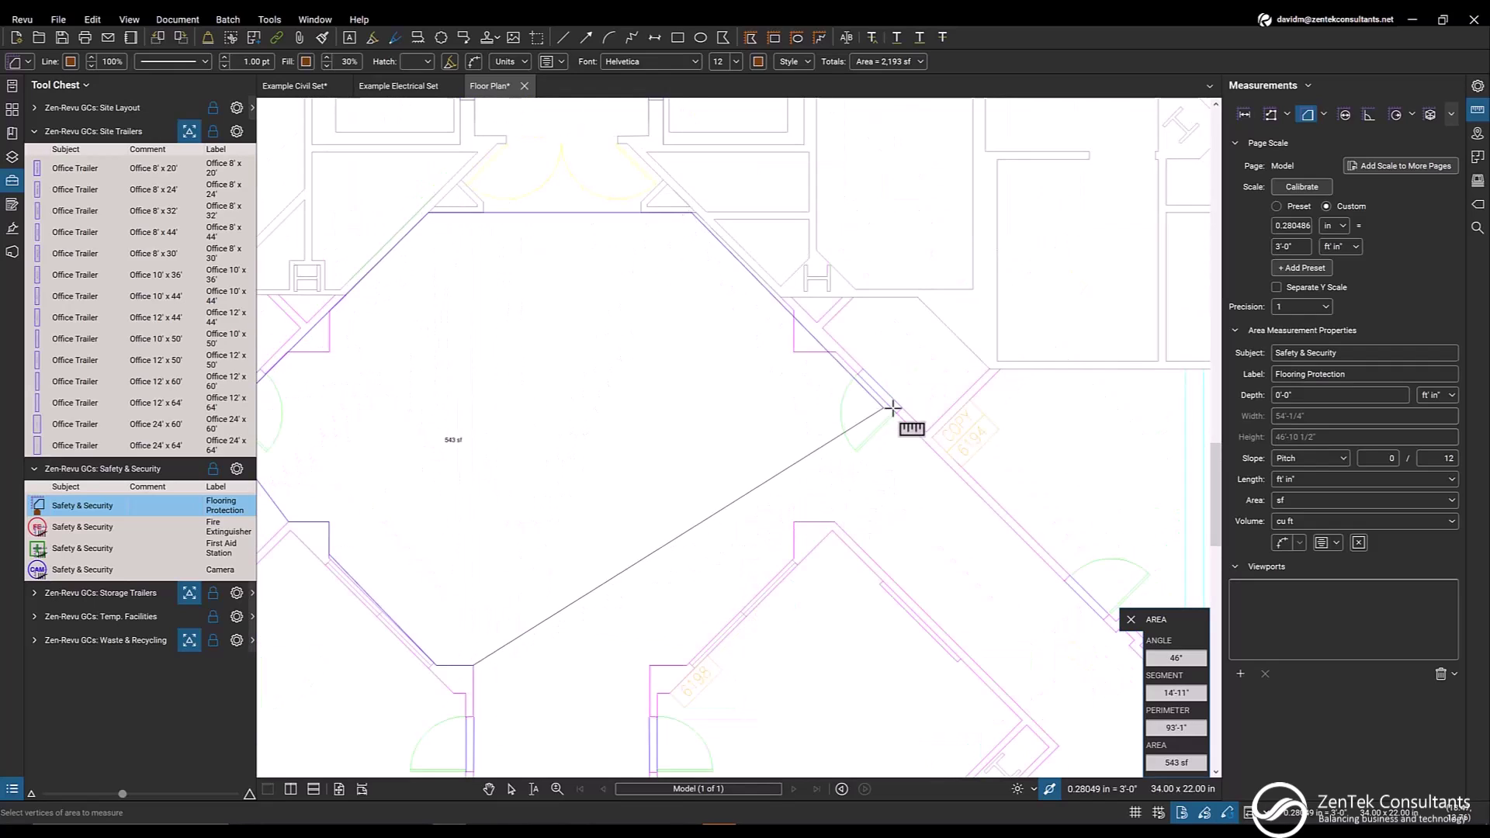
pyautogui.click(918, 434)
pyautogui.click(835, 521)
pyautogui.click(797, 520)
pyautogui.click(794, 559)
pyautogui.click(686, 665)
pyautogui.click(650, 665)
pyautogui.scroll(-3, 613, 465)
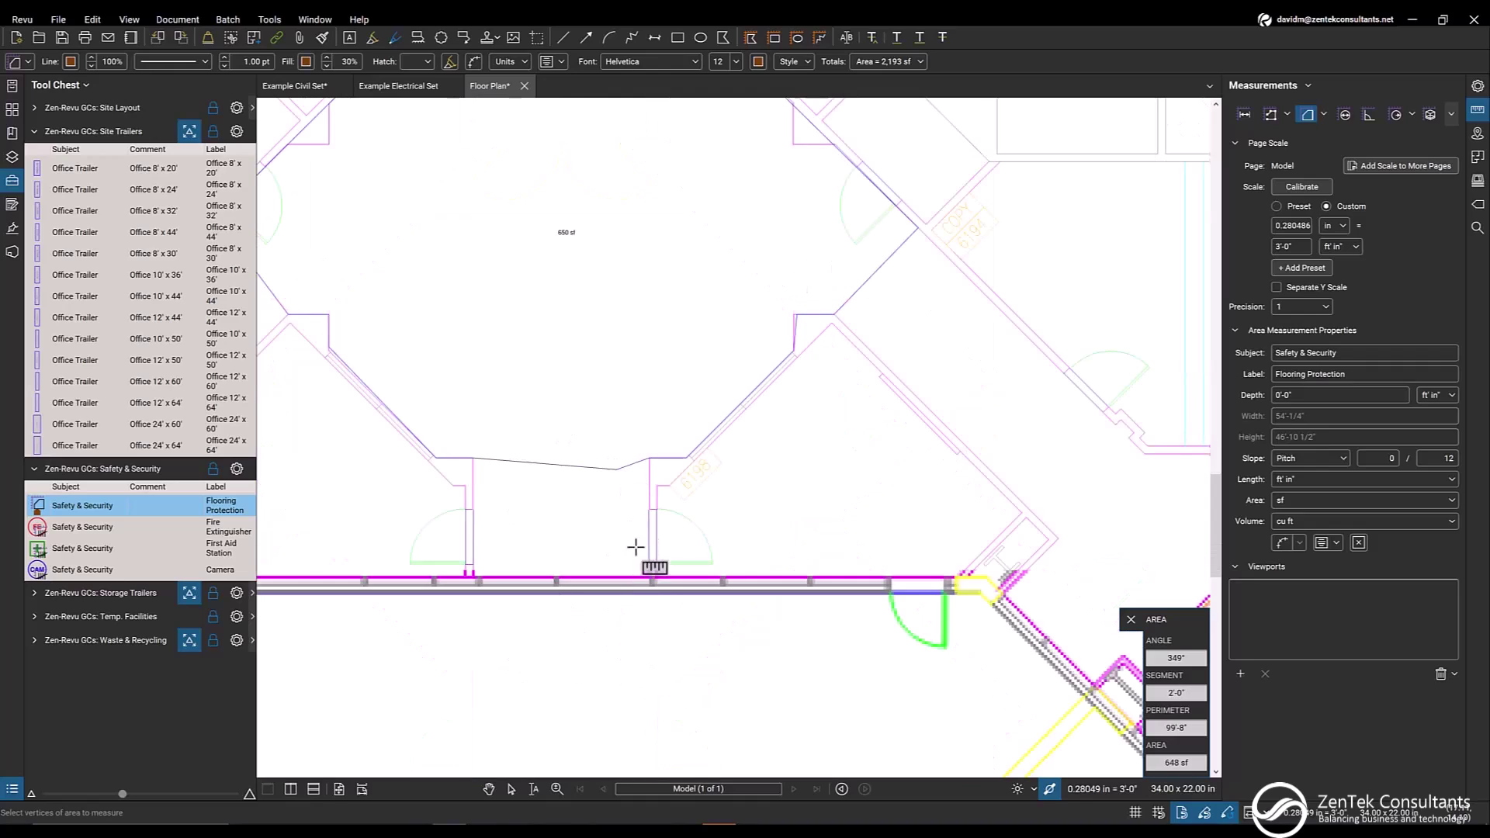
pyautogui.click(649, 572)
pyautogui.doubleClick(472, 578)
pyautogui.scroll(-3, 551, 423)
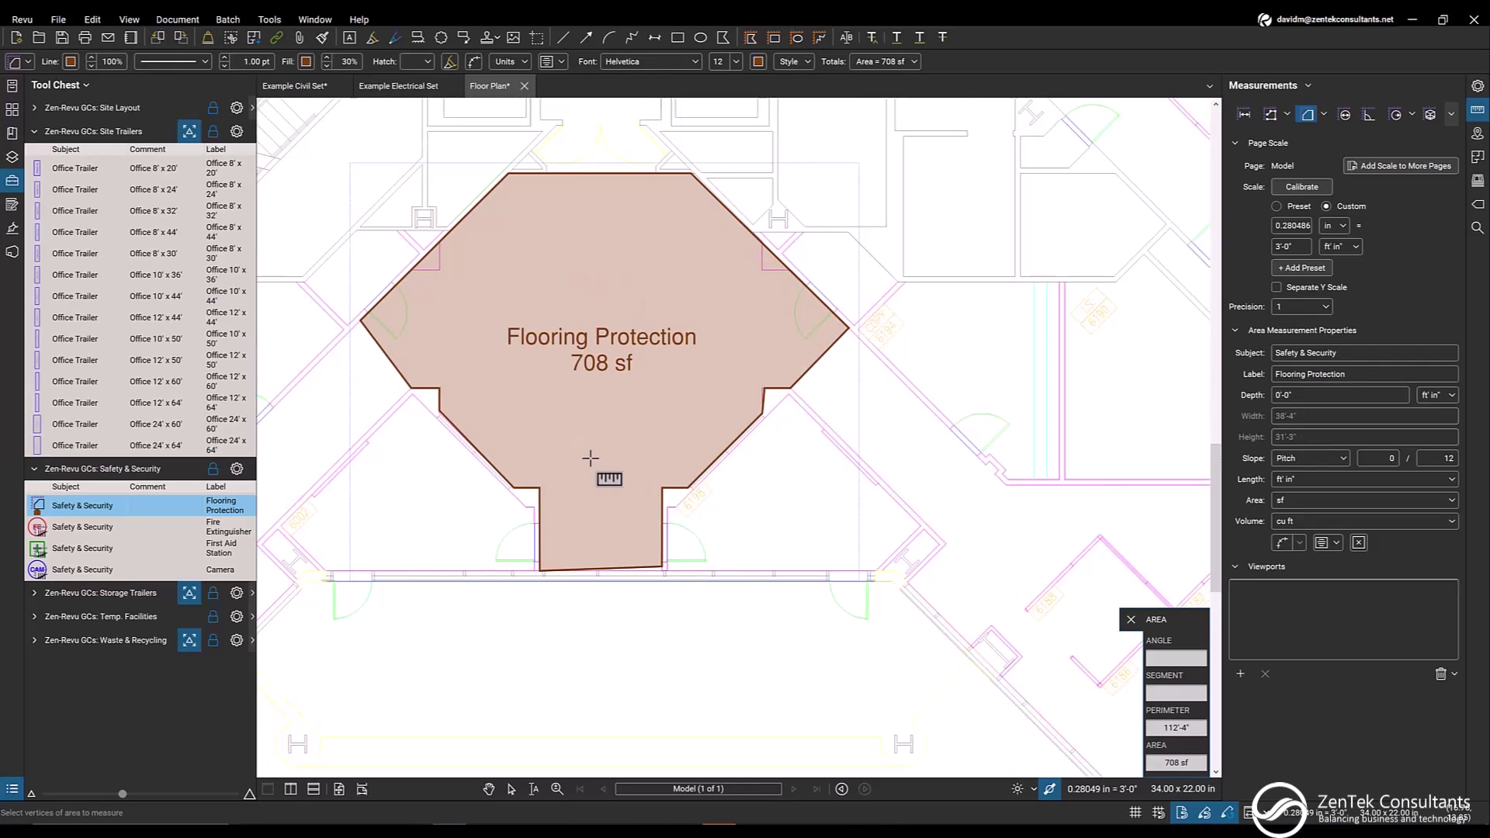
# Place five Fire Extinguisher markers on the Floor Plan: two southwest of the lobby, one northwest of the core, and two in the eastern workstation area
pyautogui.click(113, 531)
pyautogui.moveTo(405, 461); pyautogui.dragTo(562, 426)
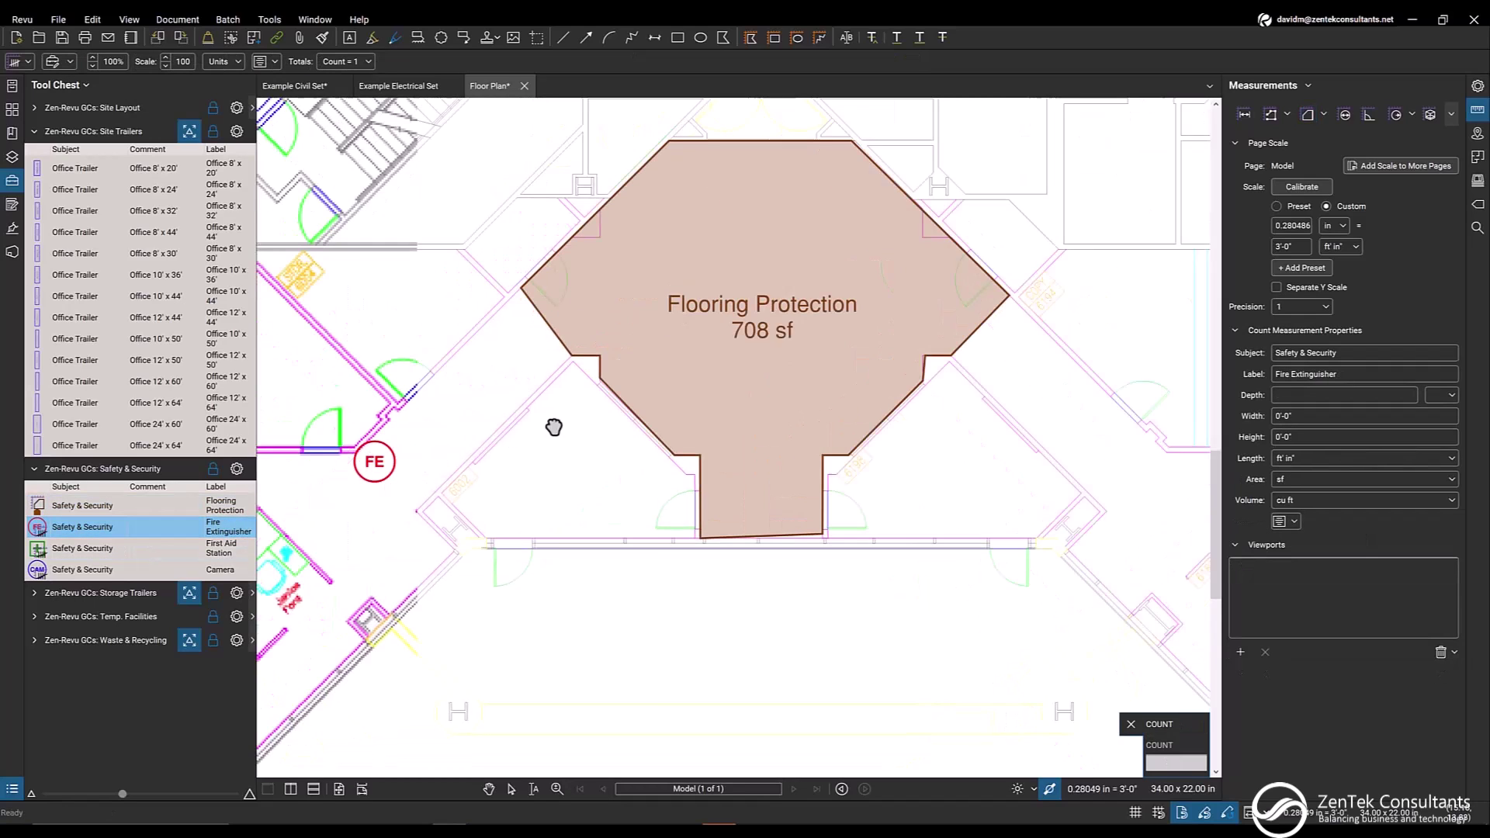
pyautogui.click(432, 499)
pyautogui.scroll(-2, 399, 399)
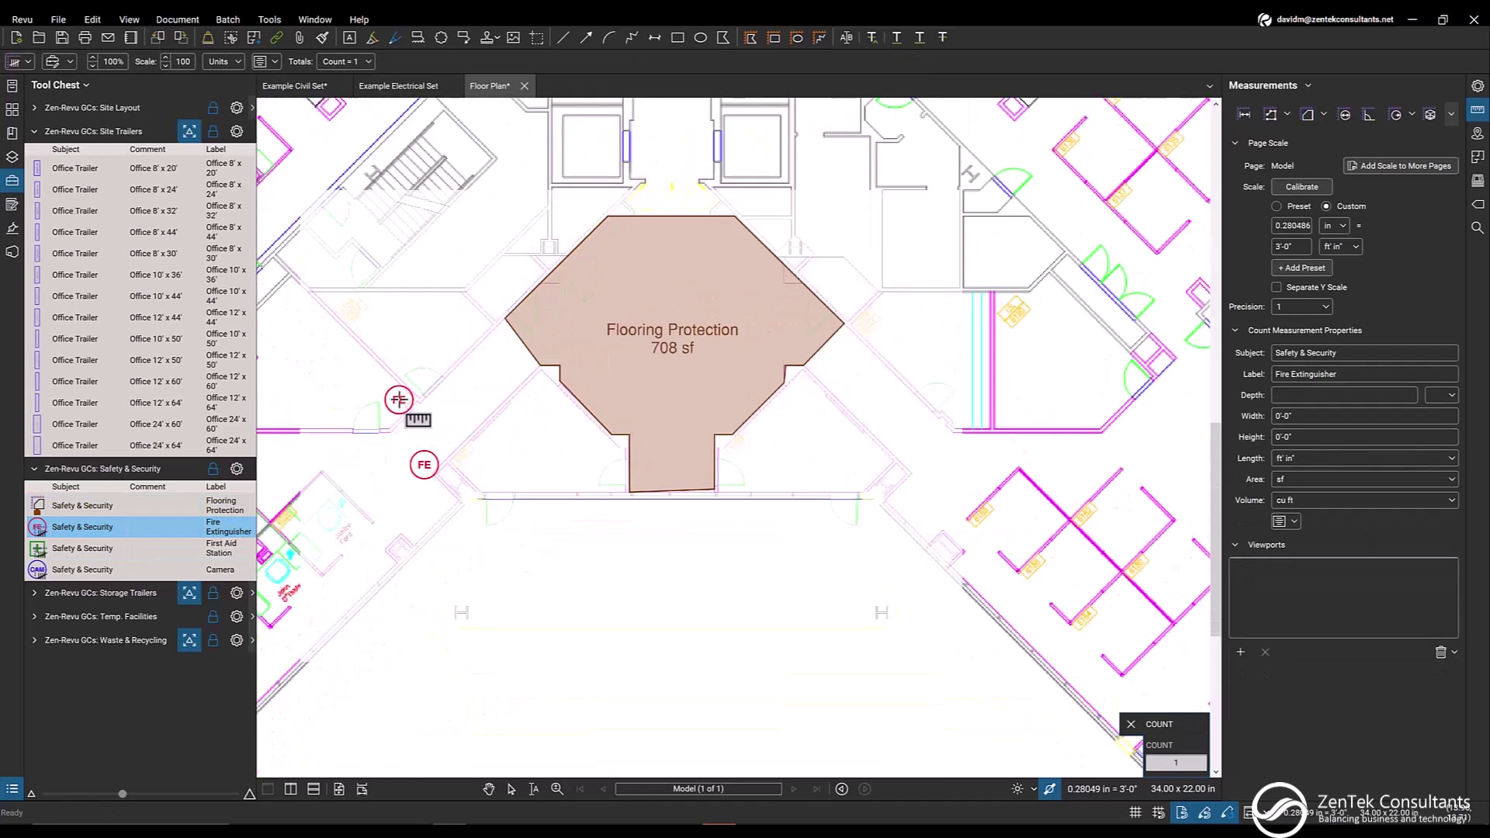
pyautogui.scroll(-1, 399, 399)
pyautogui.moveTo(399, 400); pyautogui.dragTo(649, 399)
pyautogui.click(427, 383)
pyautogui.moveTo(512, 325); pyautogui.dragTo(490, 539)
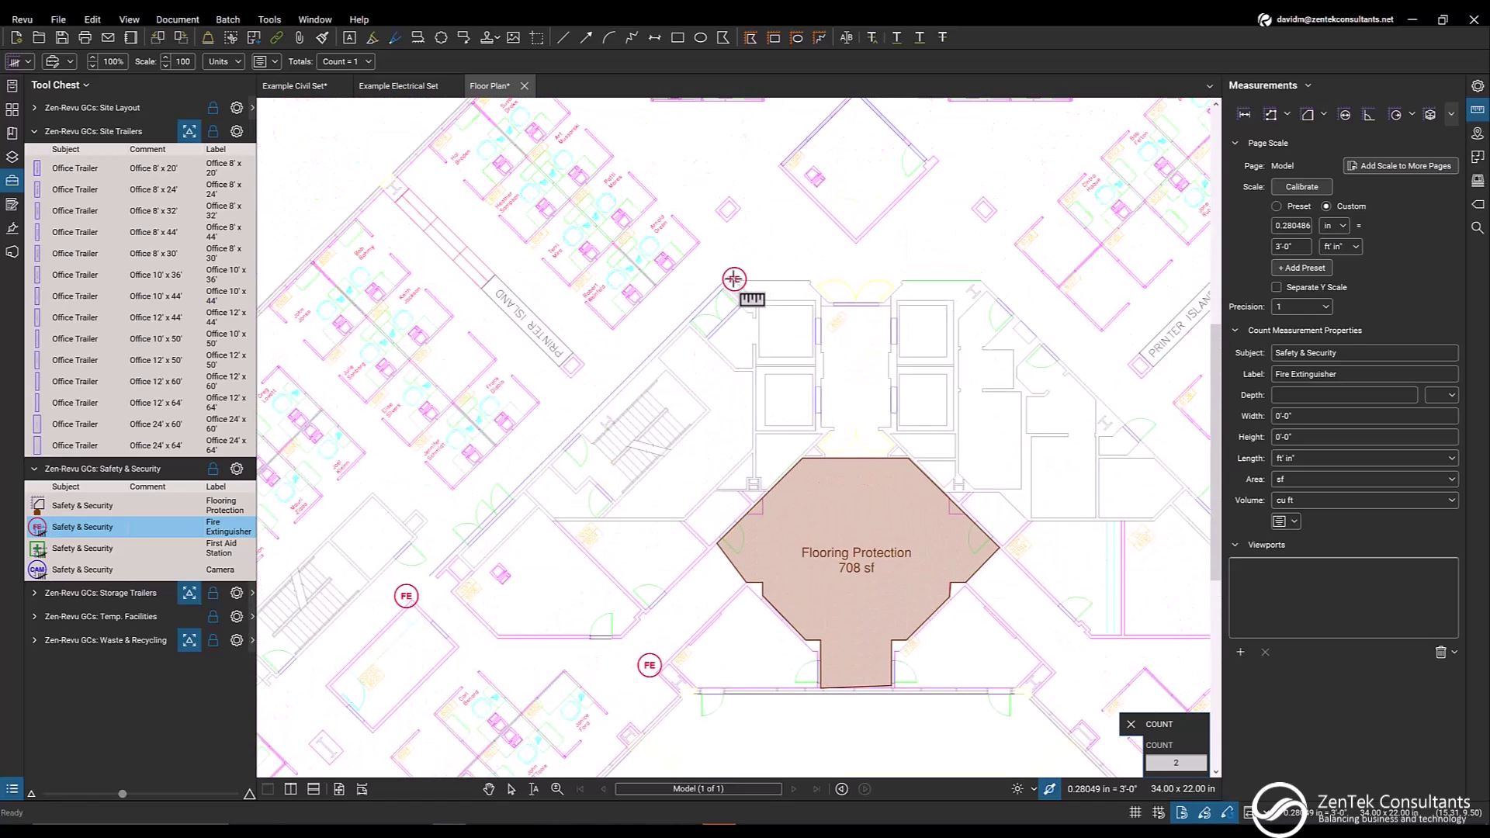
pyautogui.click(734, 278)
pyautogui.moveTo(842, 197); pyautogui.dragTo(719, 232)
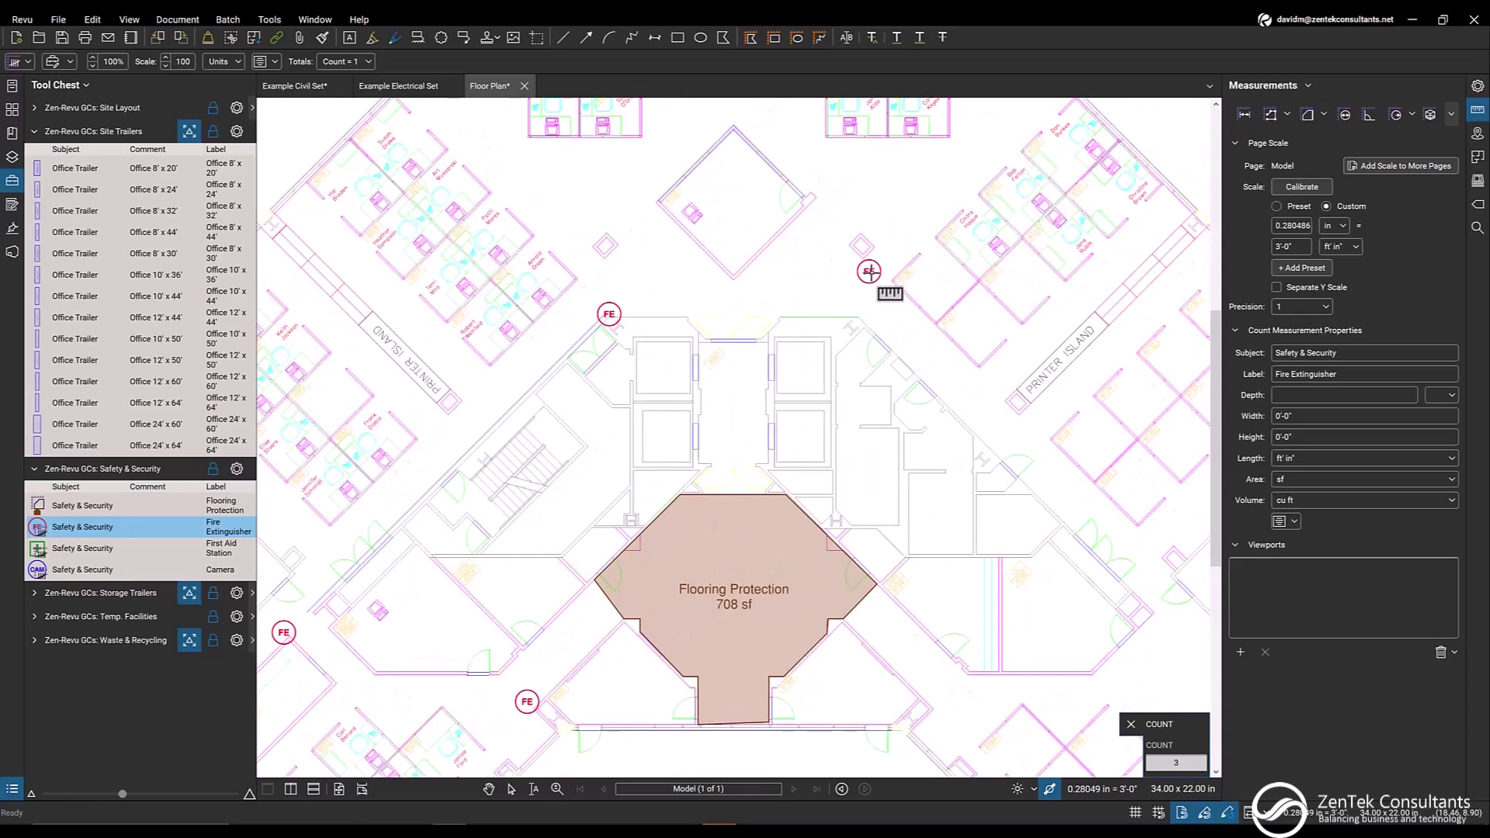
pyautogui.moveTo(871, 272); pyautogui.dragTo(702, 323)
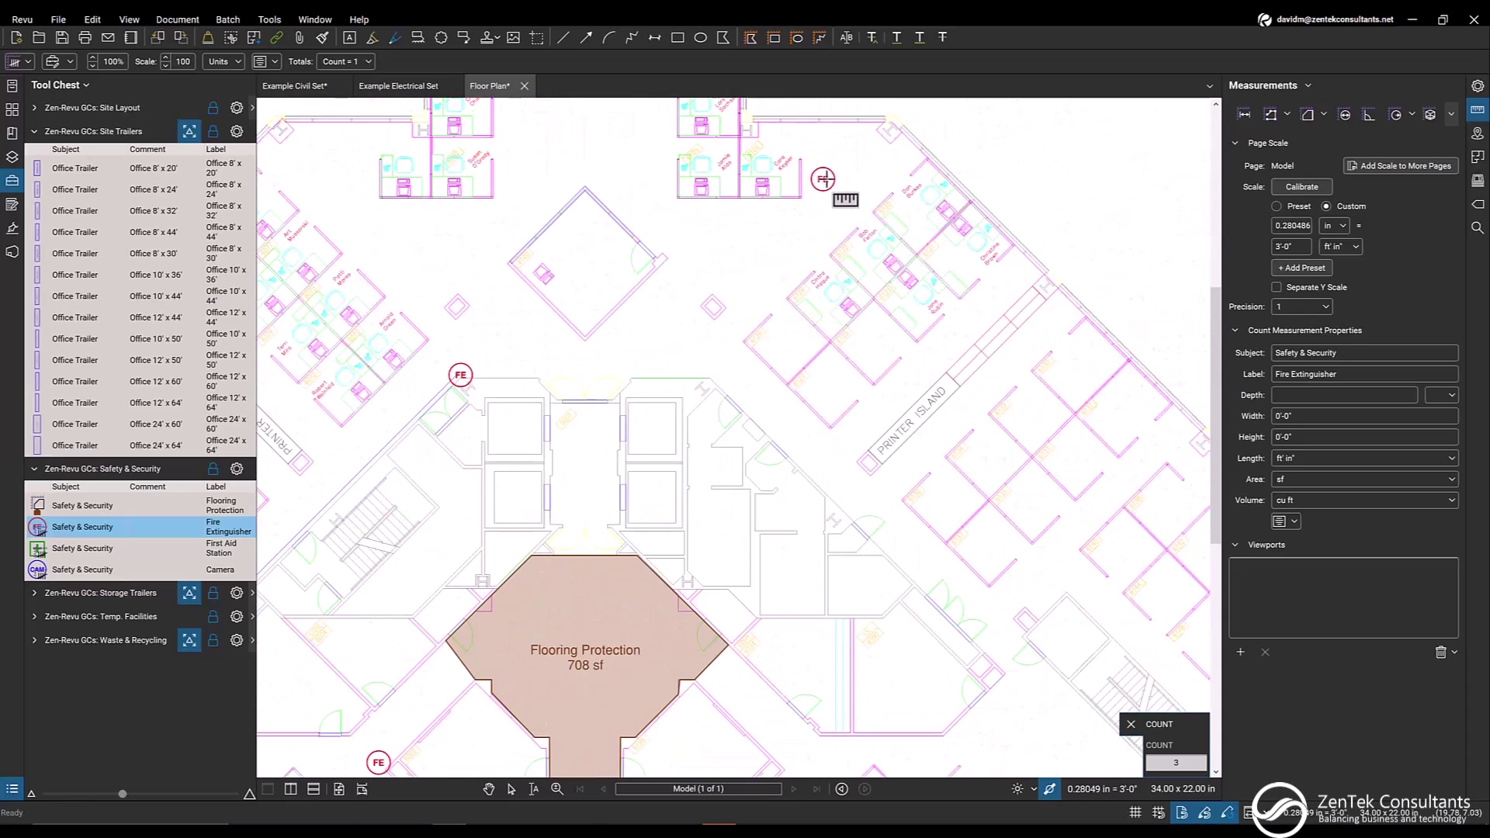
pyautogui.click(837, 458)
pyautogui.click(936, 355)
# Place three First Aid Station markers: one in the Office 24' x 64' trailer and one at the southern end of each building wing
pyautogui.click(87, 553)
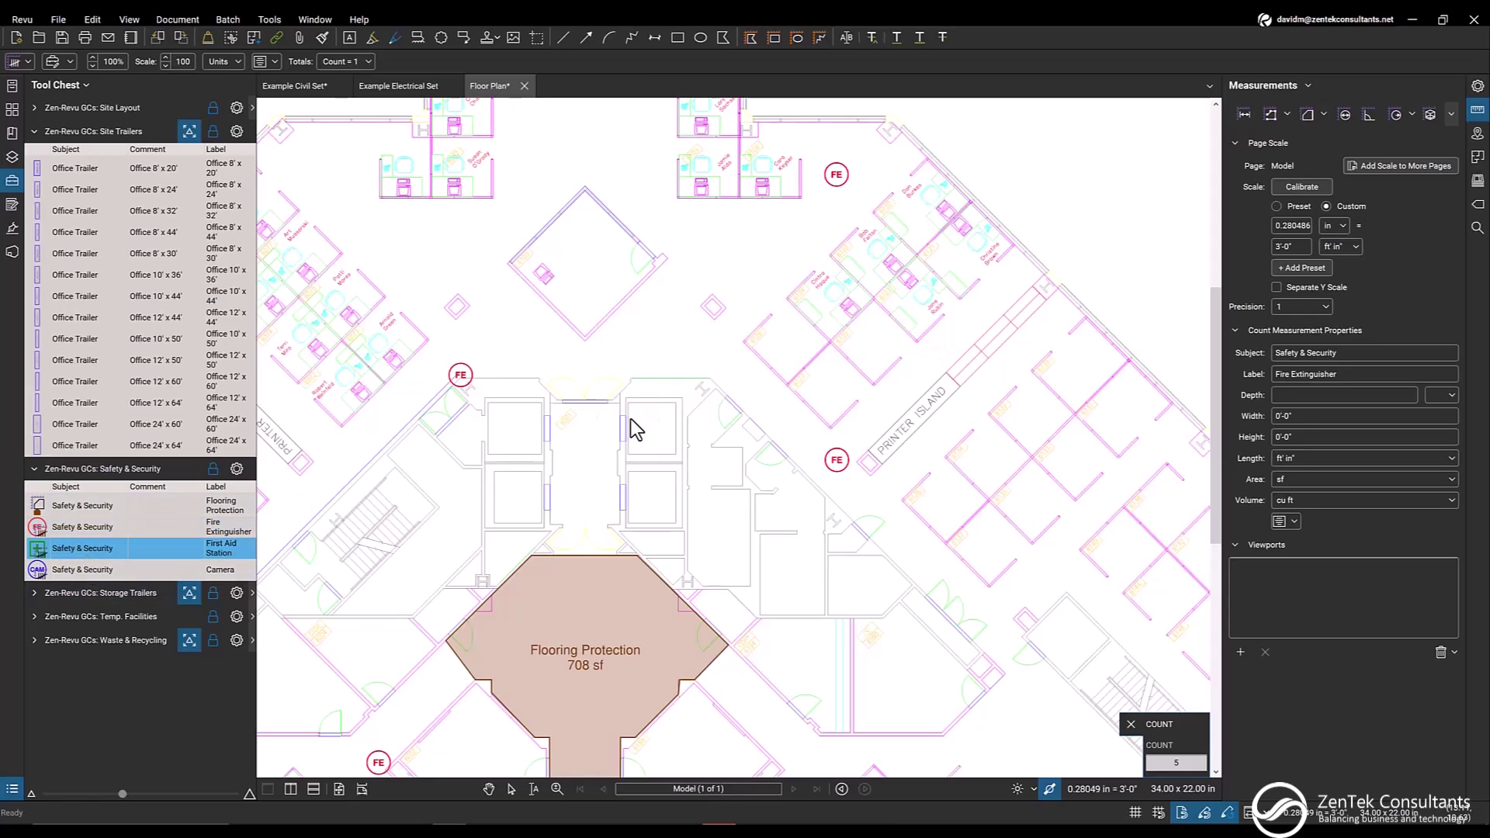
pyautogui.moveTo(559, 446); pyautogui.dragTo(806, 495)
pyautogui.scroll(-2, 581, 423)
pyautogui.scroll(-1, 479, 420)
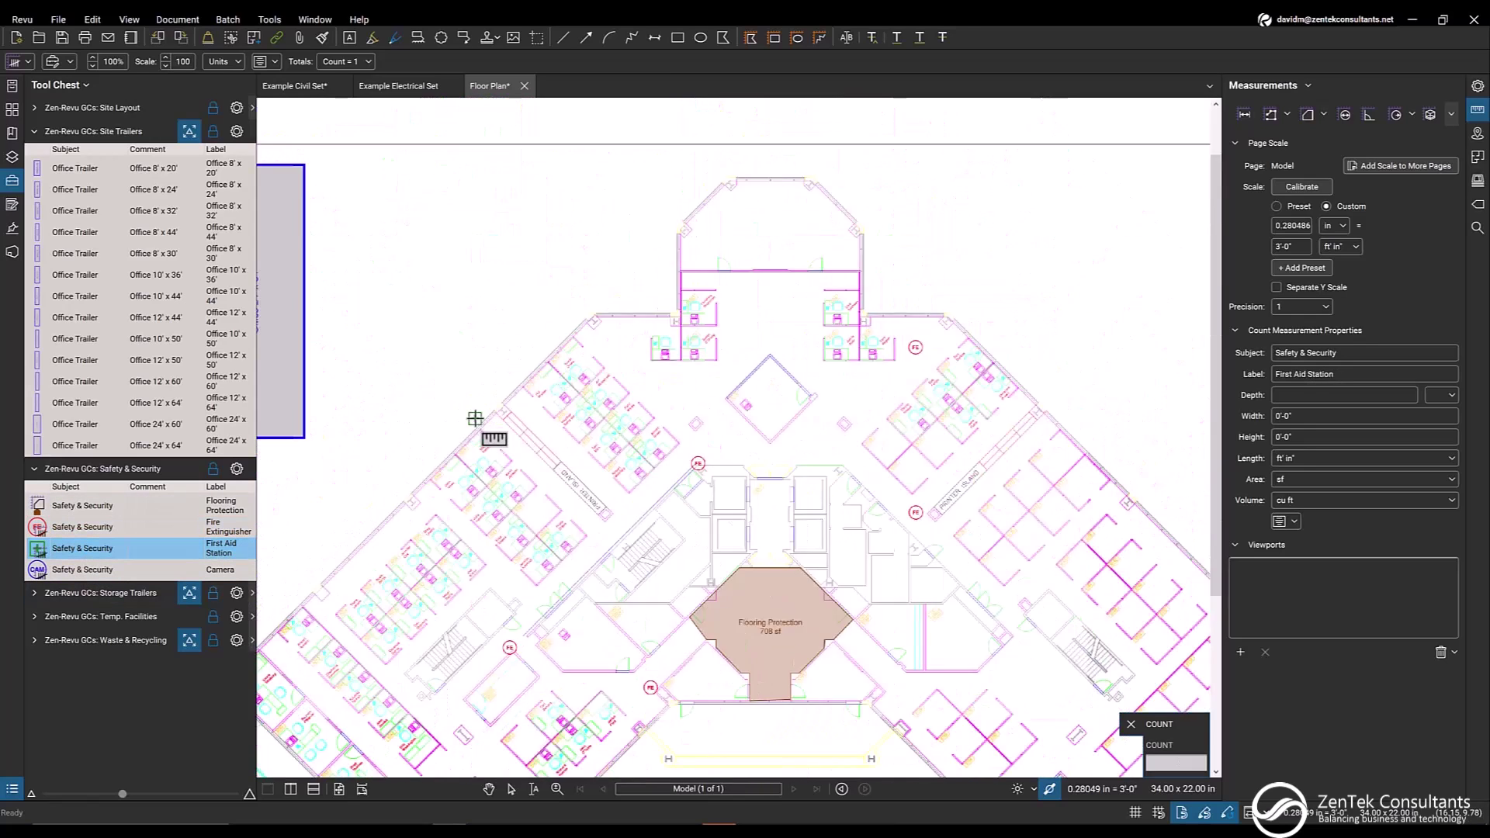
pyautogui.click(289, 424)
pyautogui.moveTo(447, 576); pyautogui.dragTo(507, 434)
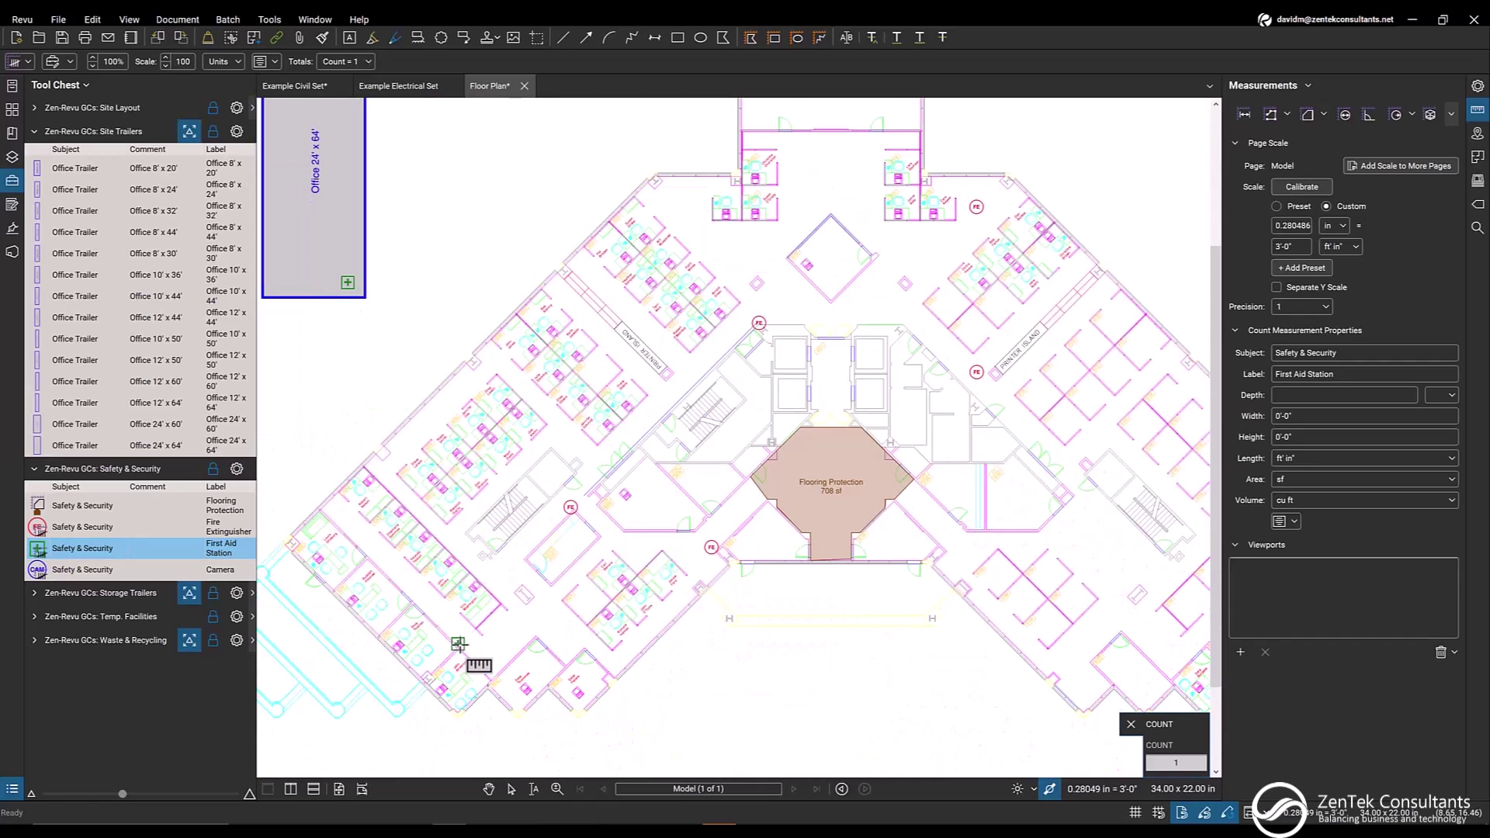
pyautogui.moveTo(1008, 508); pyautogui.dragTo(884, 461)
pyautogui.click(1069, 608)
pyautogui.click(1046, 615)
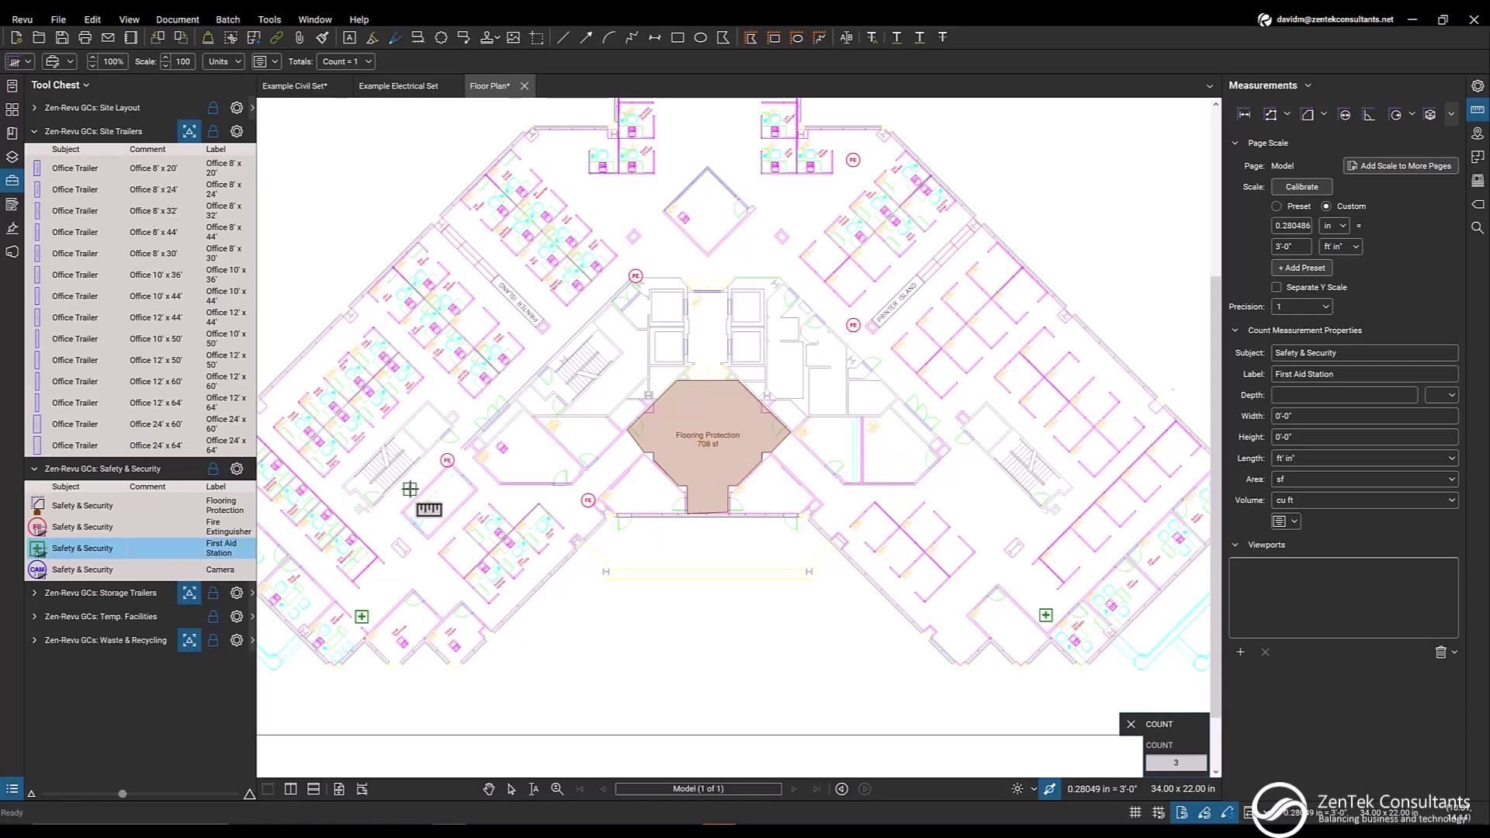
# Place four Camera markers on the building's outer corners at the west, northwest, northeast and east
pyautogui.click(75, 569)
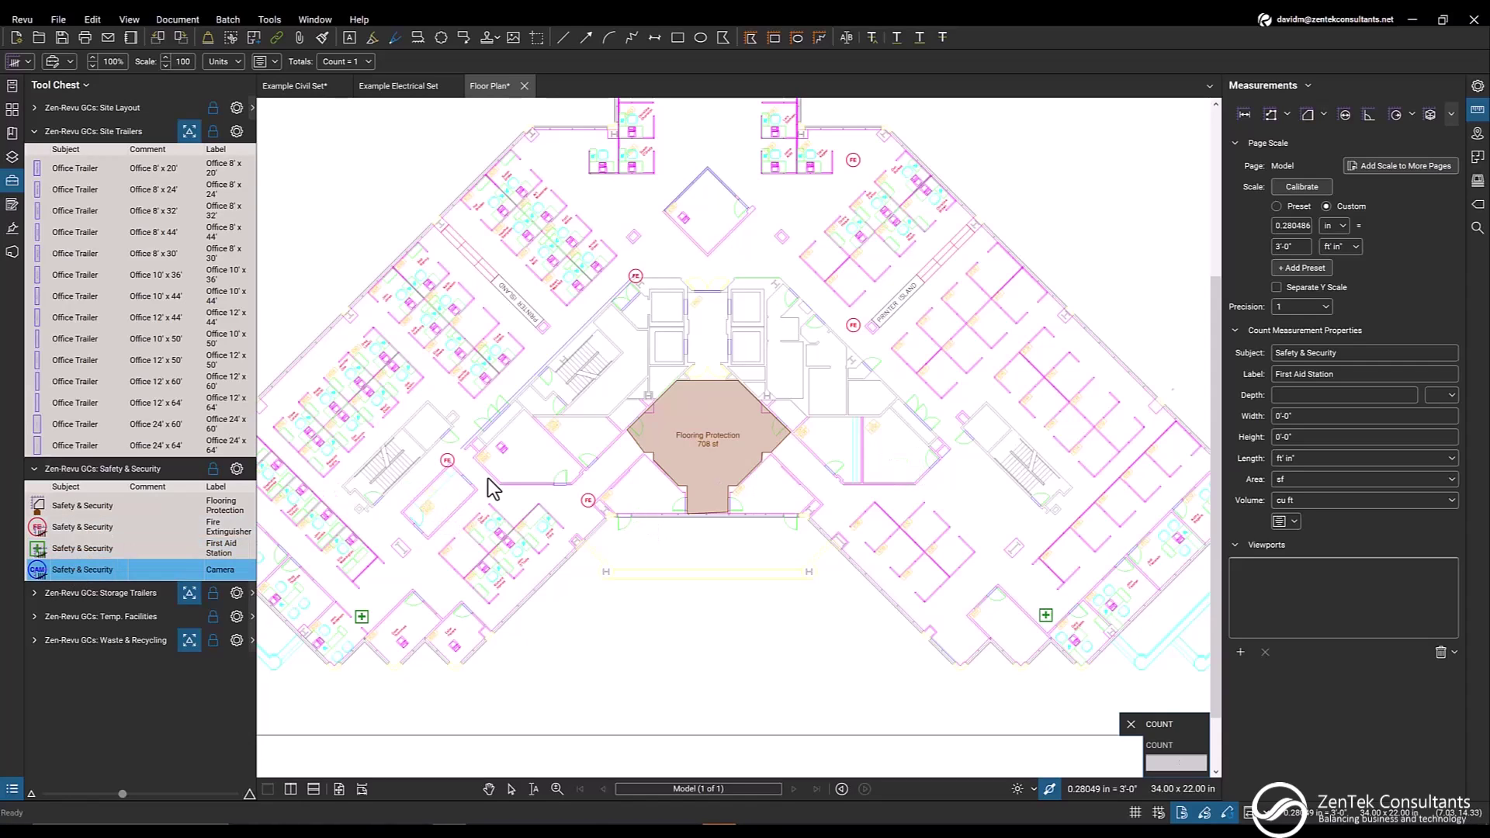
pyautogui.moveTo(426, 407); pyautogui.dragTo(488, 403)
pyautogui.moveTo(375, 390); pyautogui.dragTo(444, 394)
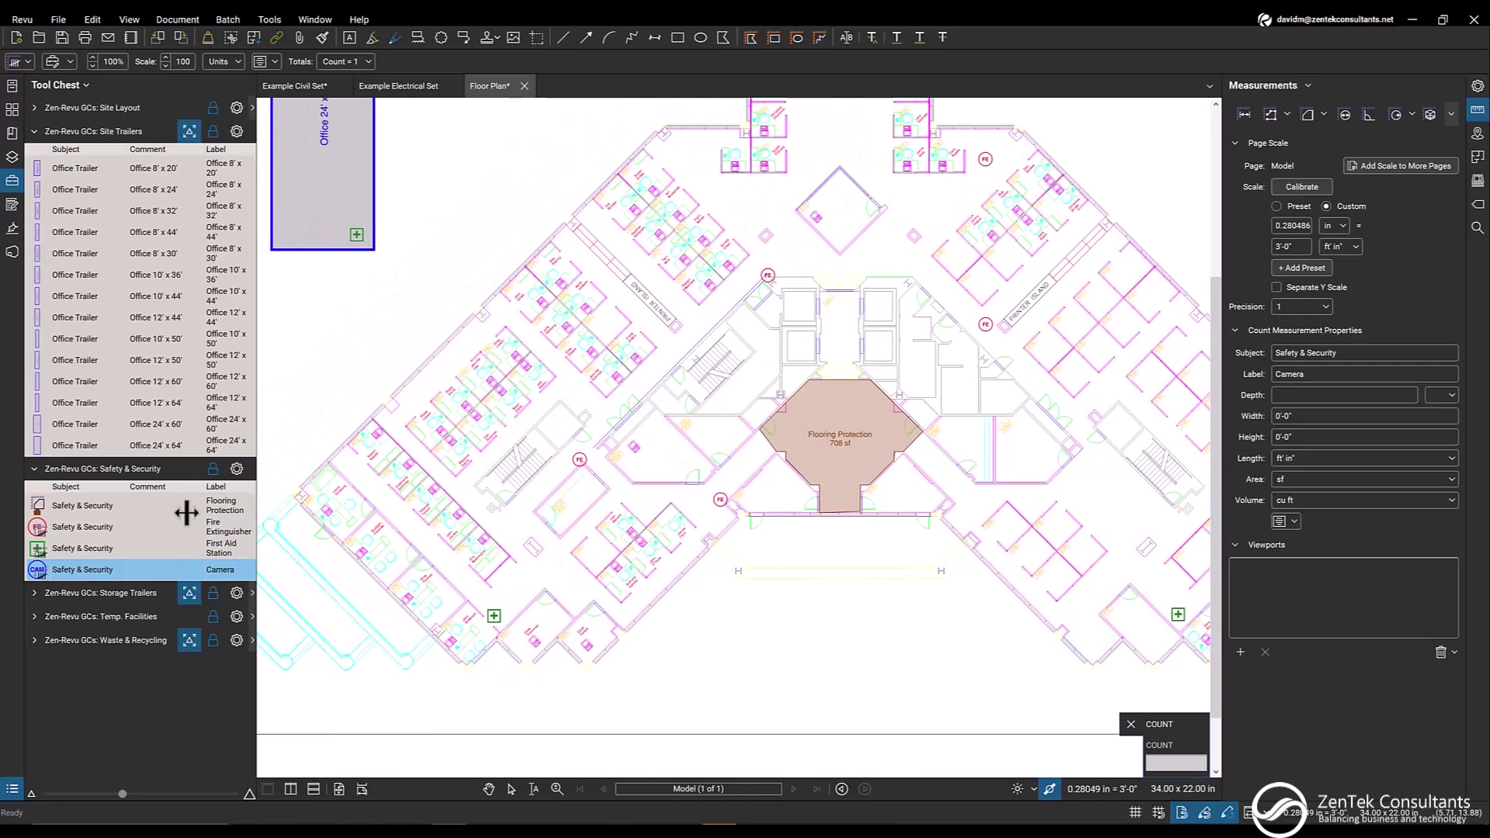
pyautogui.click(286, 490)
pyautogui.click(662, 125)
pyautogui.moveTo(1046, 318); pyautogui.dragTo(738, 302)
pyautogui.click(1083, 479)
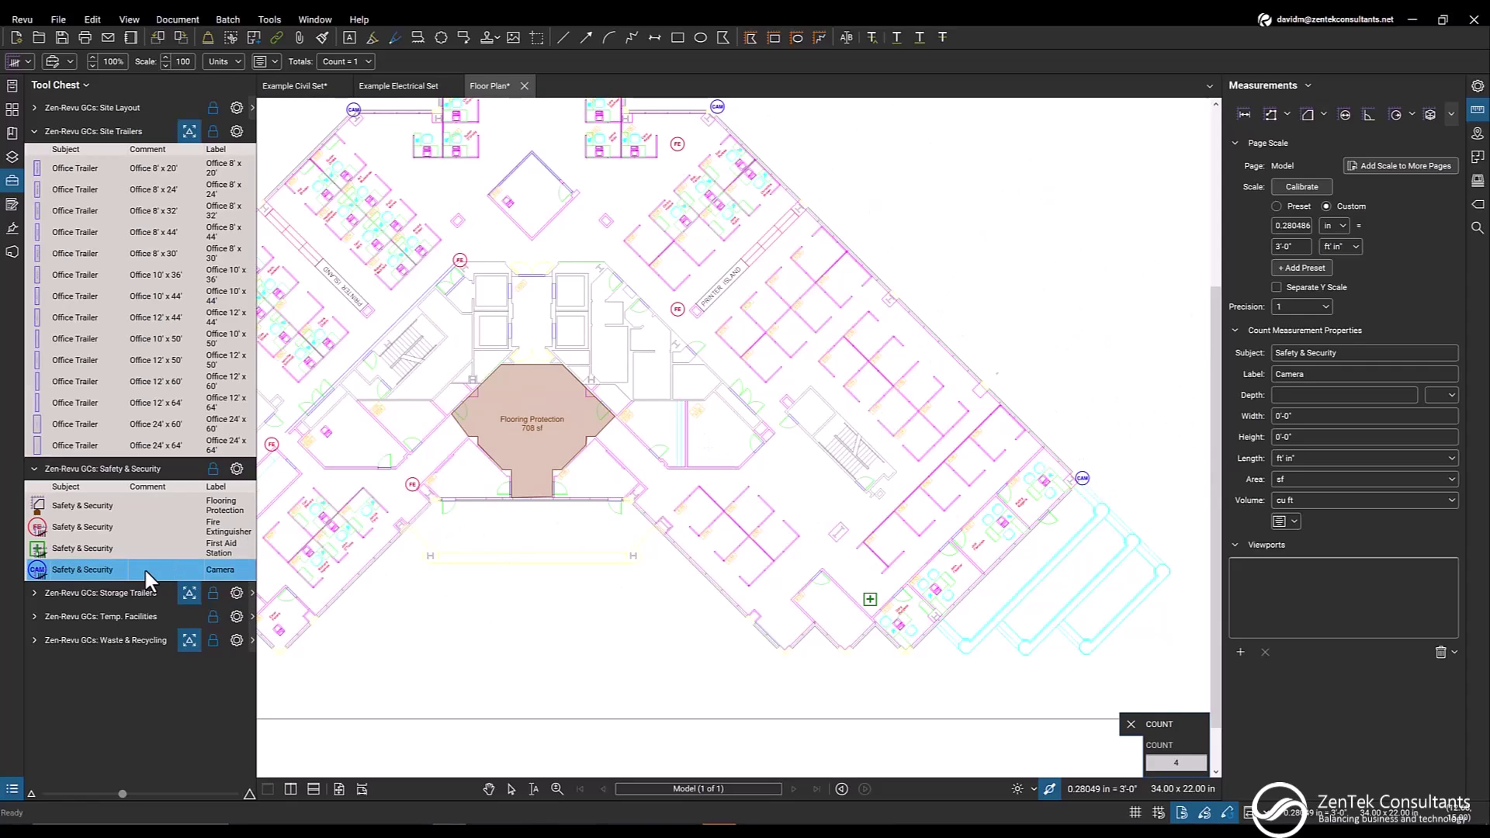
pyautogui.press('Escape')
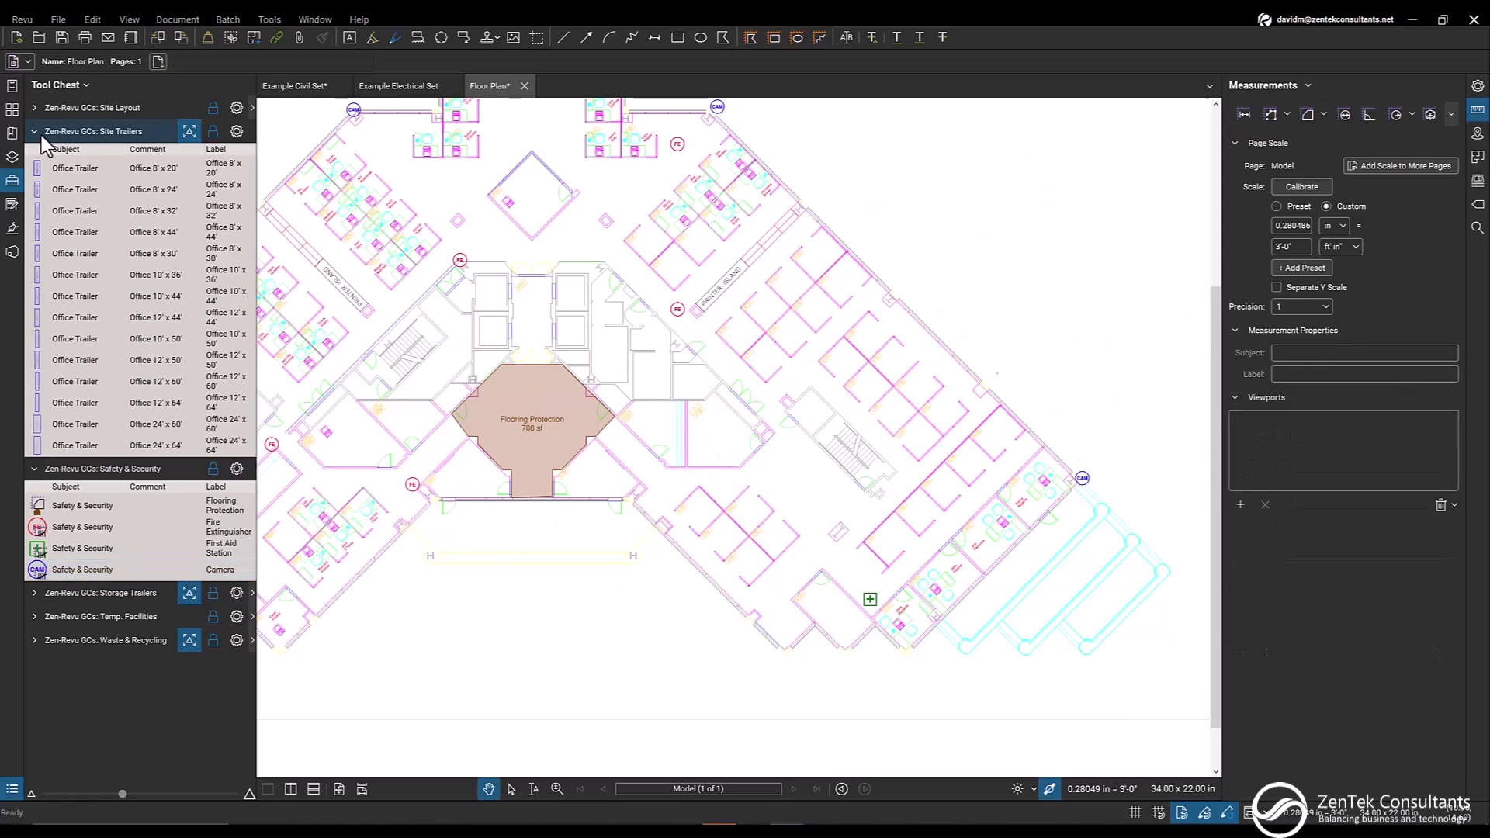
# Show only the contents of the Storage Trailers tool set and return to the Example Civil Set
pyautogui.click(38, 133)
pyautogui.click(33, 157)
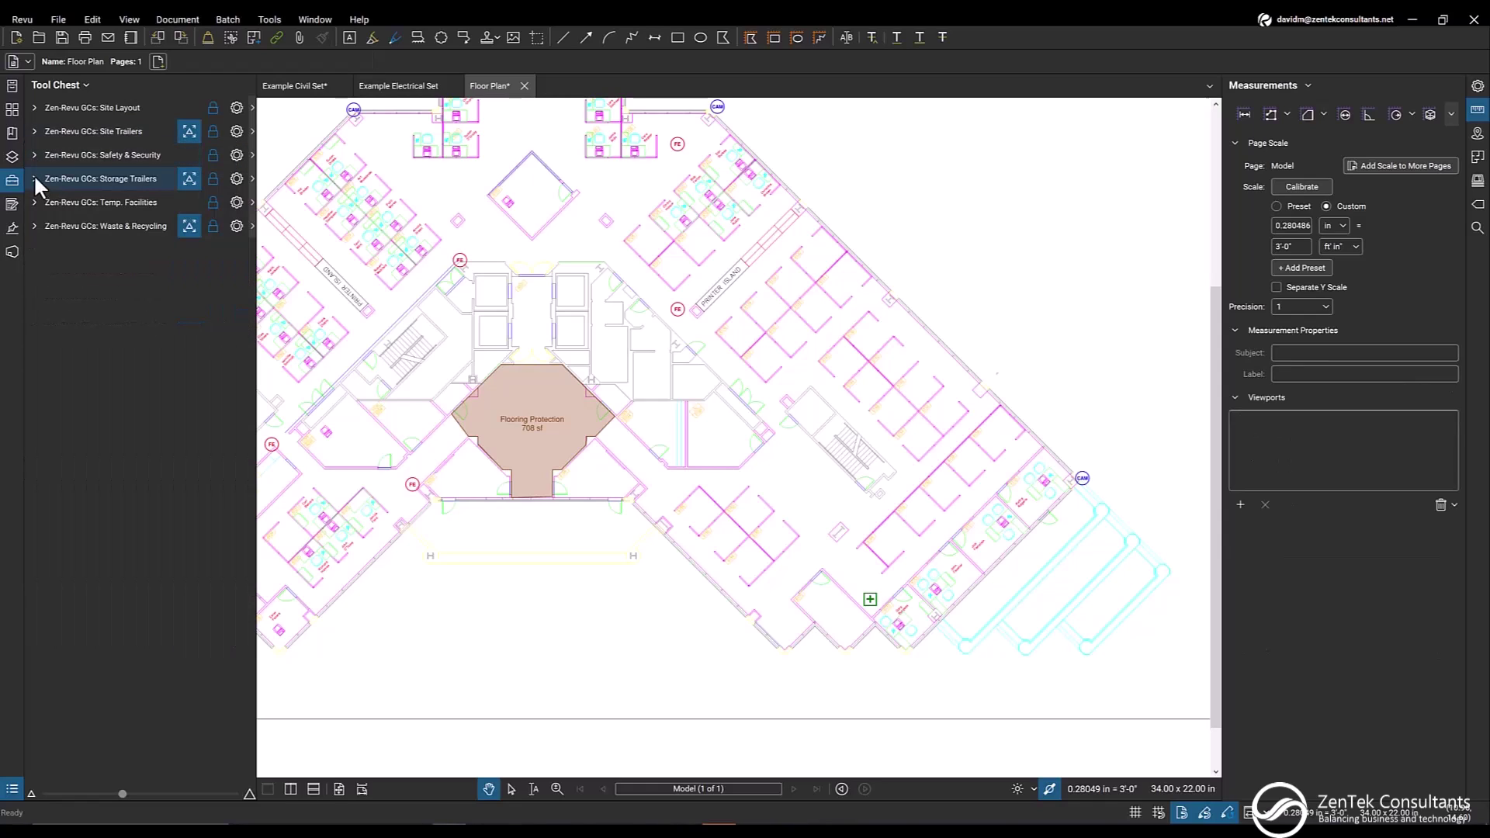
pyautogui.click(35, 179)
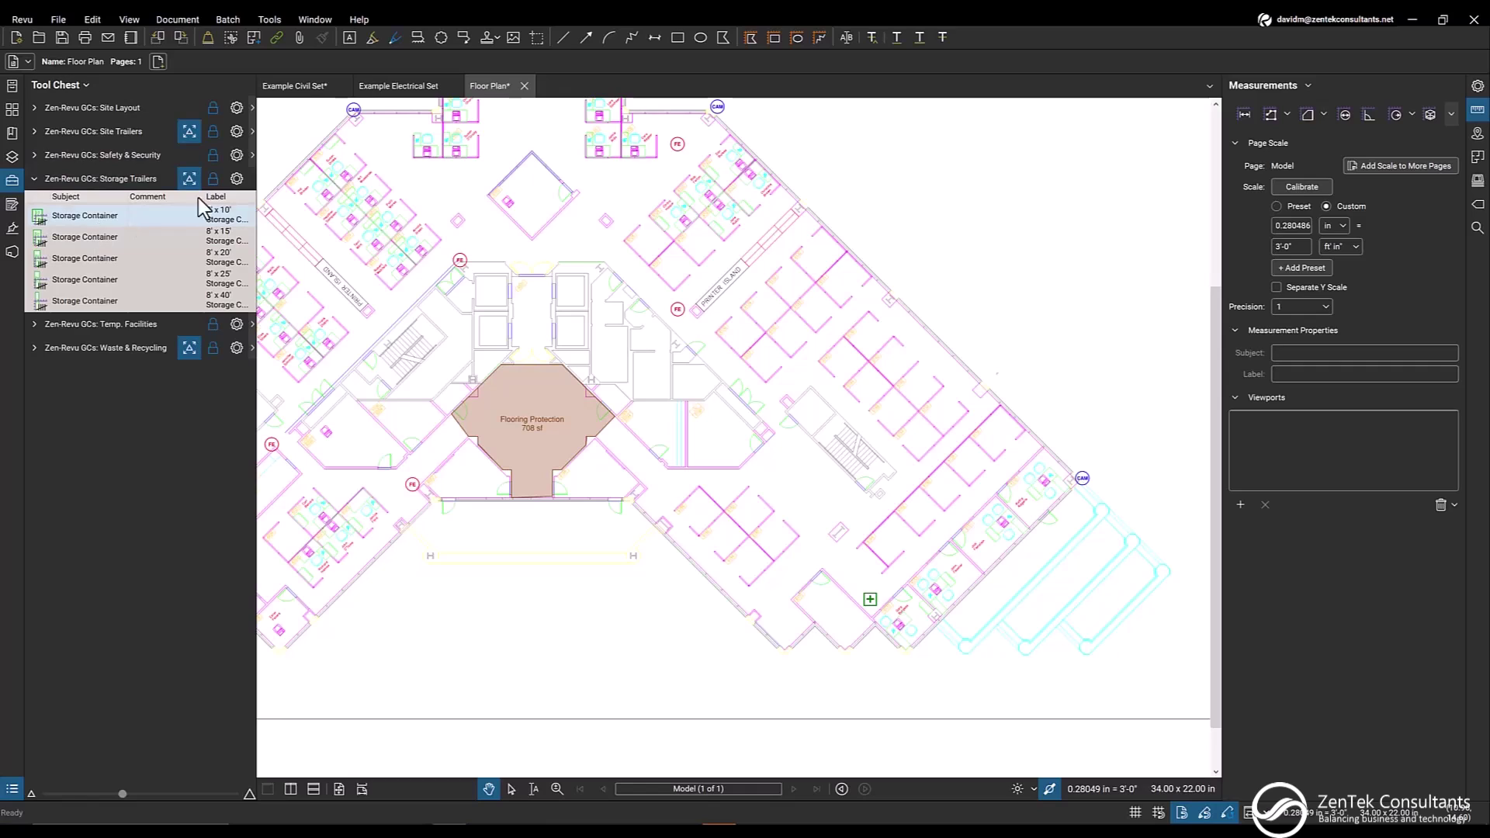
pyautogui.click(302, 88)
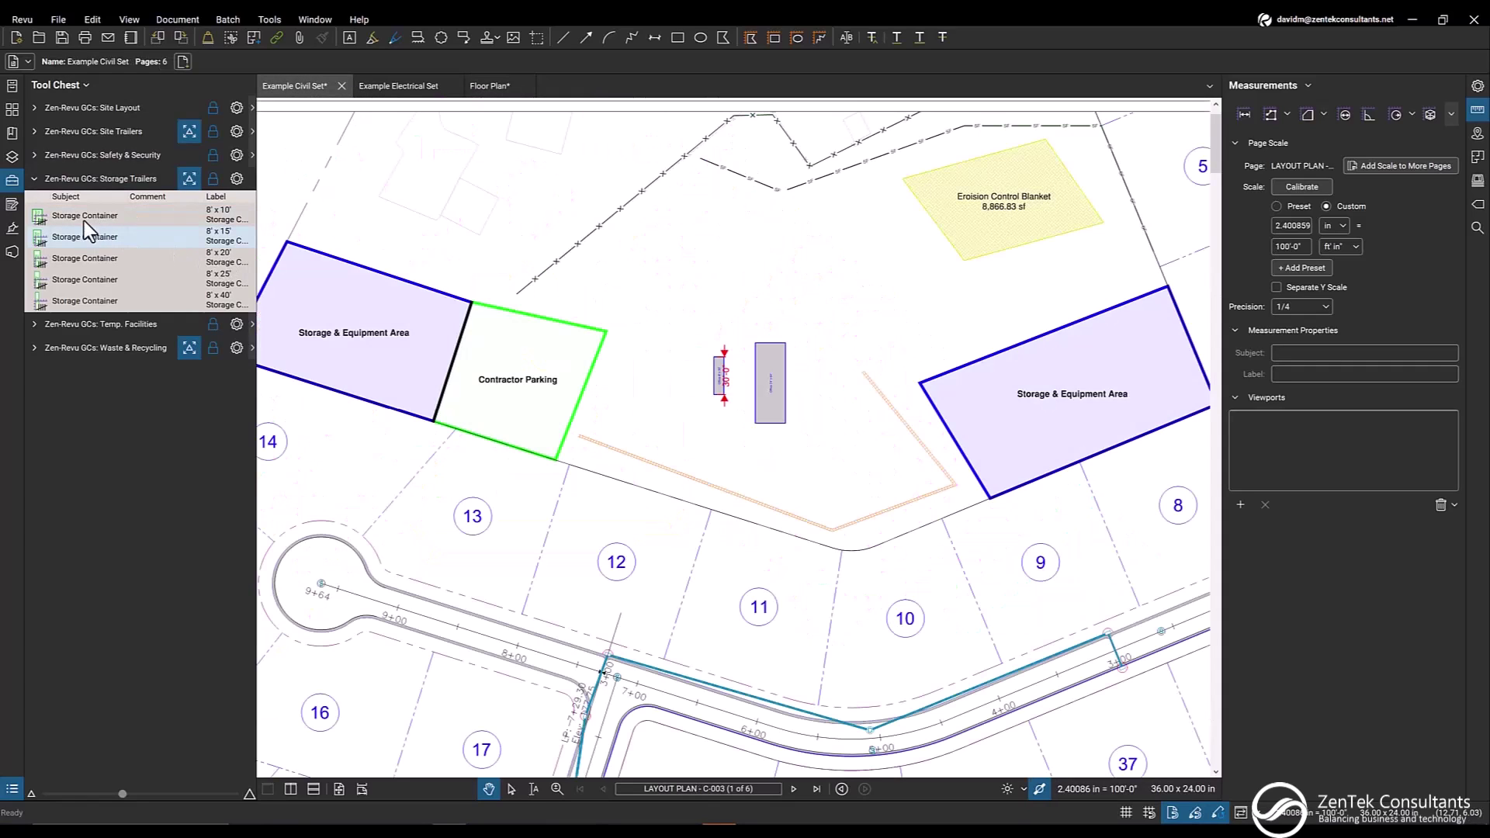
# Place two 8' x 15' storage containers side by side just north of the eastern Storage & Equipment Area
pyautogui.click(68, 240)
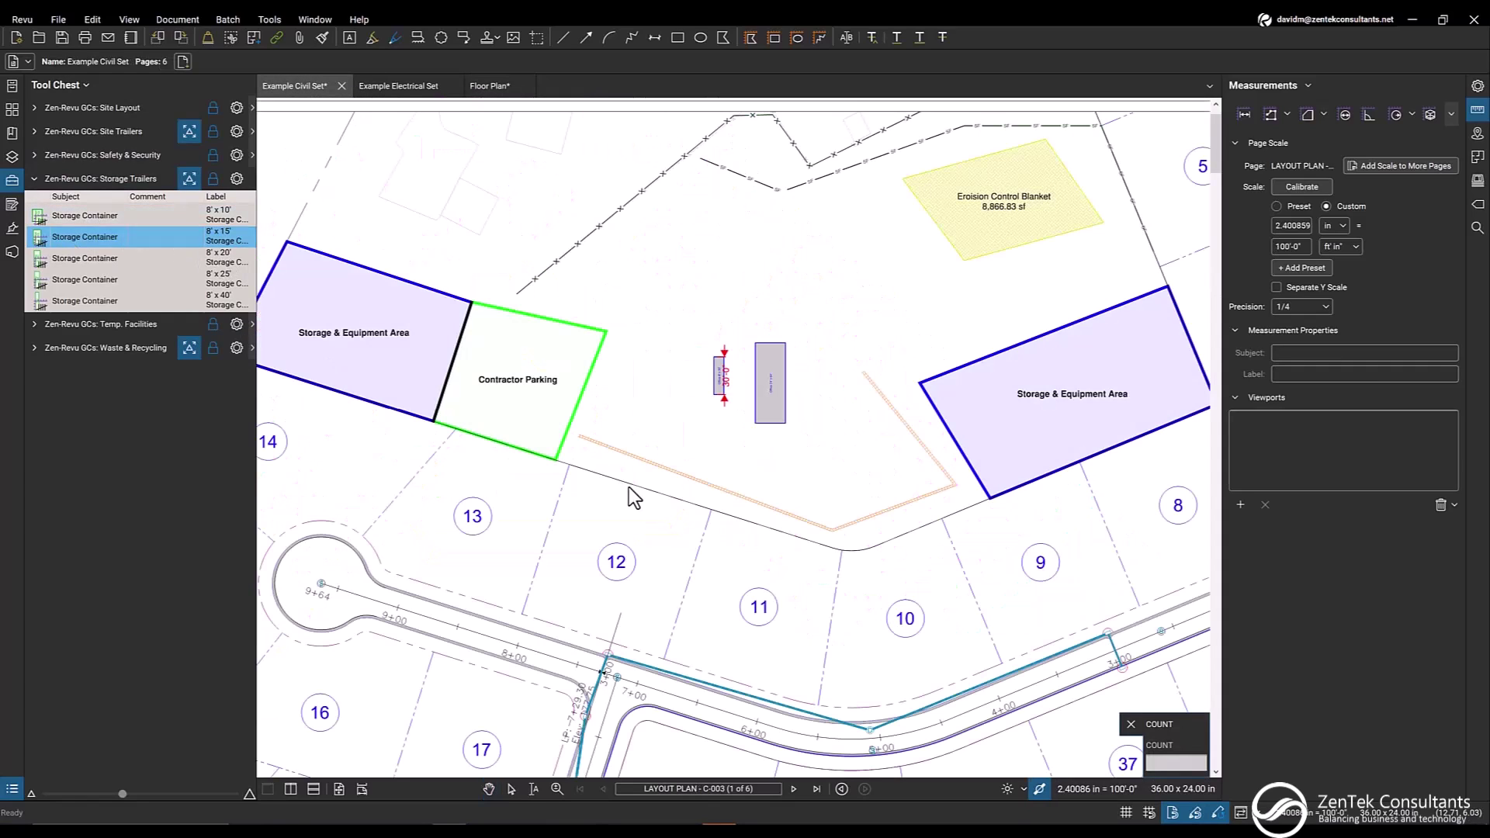
pyautogui.scroll(-1, 620, 495)
pyautogui.moveTo(618, 493); pyautogui.dragTo(503, 281)
pyautogui.moveTo(613, 458); pyautogui.dragTo(436, 388)
pyautogui.scroll(-3, 705, 479)
pyautogui.moveTo(662, 429); pyautogui.dragTo(644, 532)
pyautogui.scroll(1, 699, 326)
pyautogui.scroll(1, 702, 325)
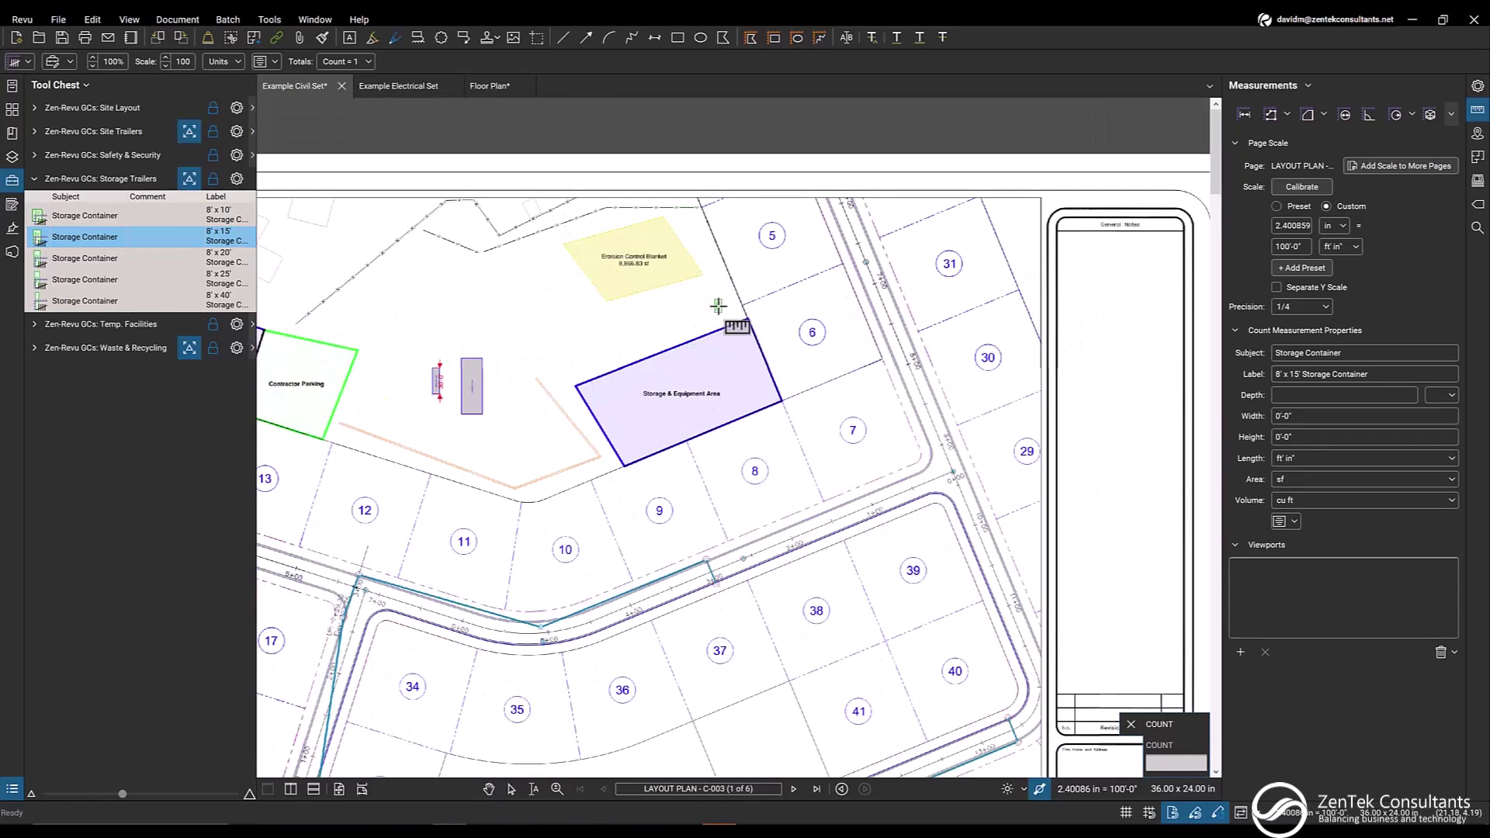
pyautogui.scroll(2, 728, 311)
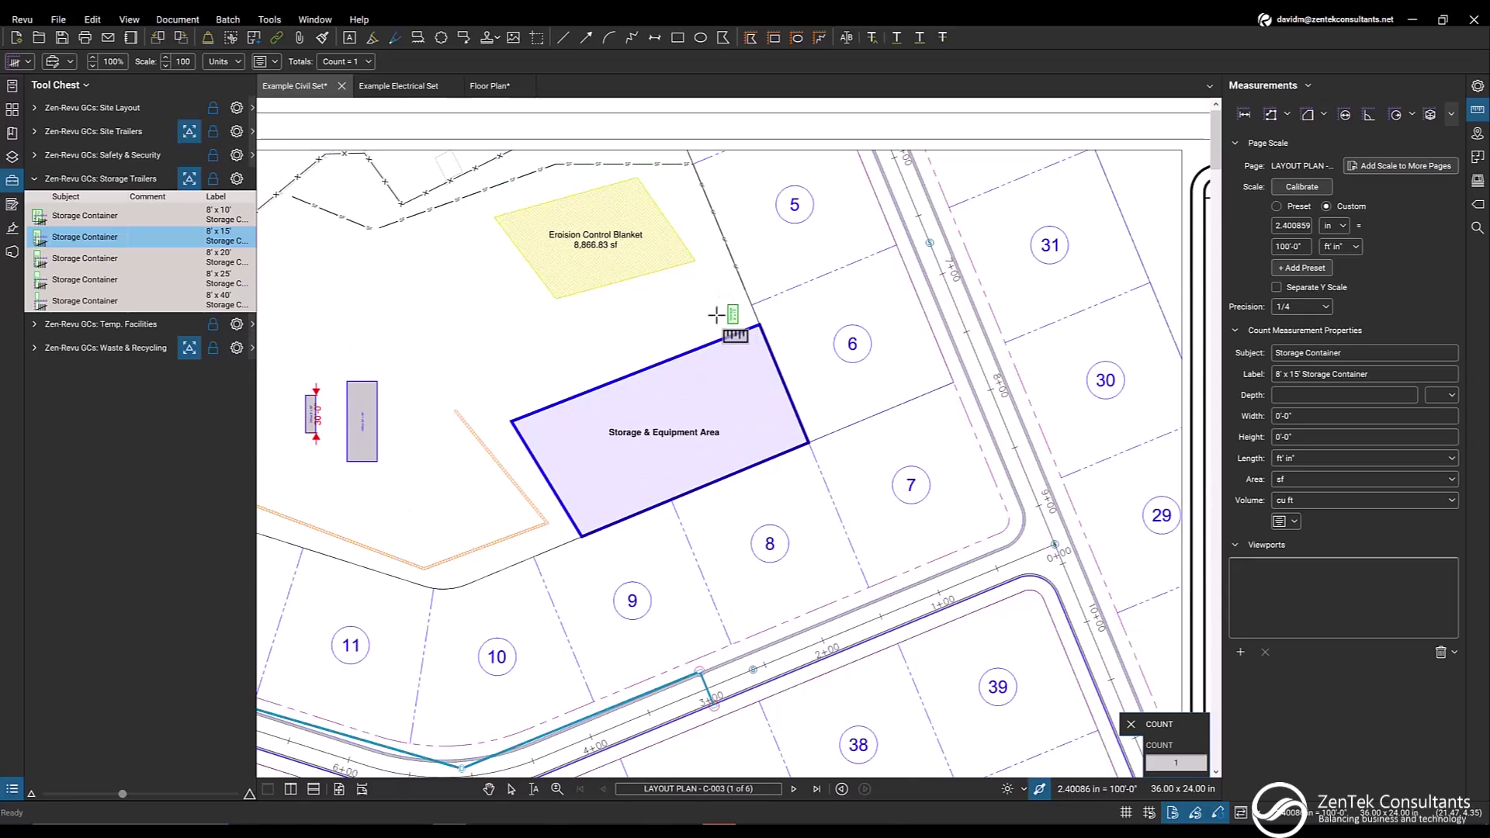
# Place two 8' x 40' storage containers directly west of the 8' x 15' ones
pyautogui.click(189, 303)
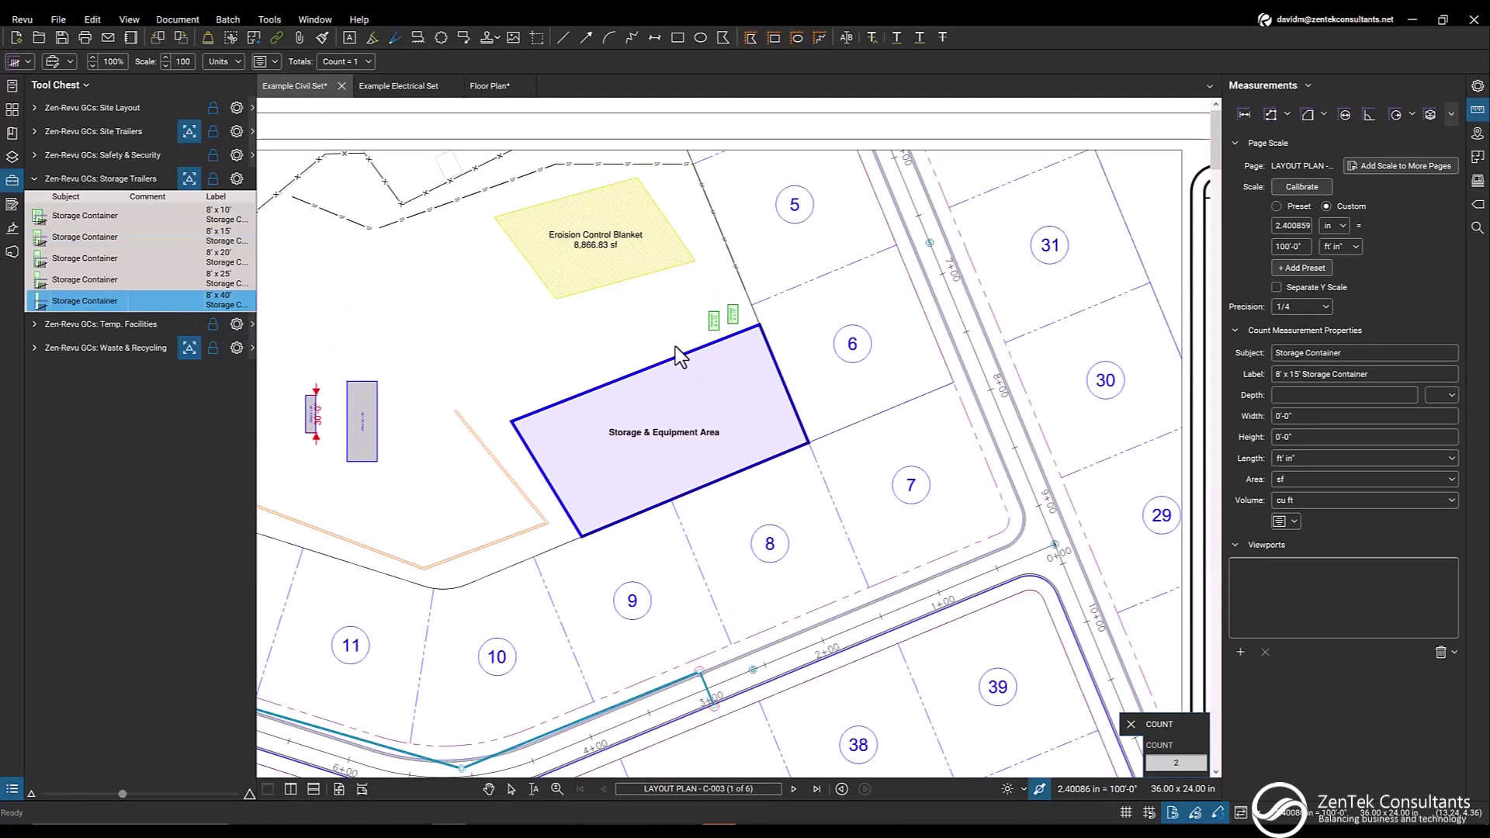
pyautogui.click(691, 319)
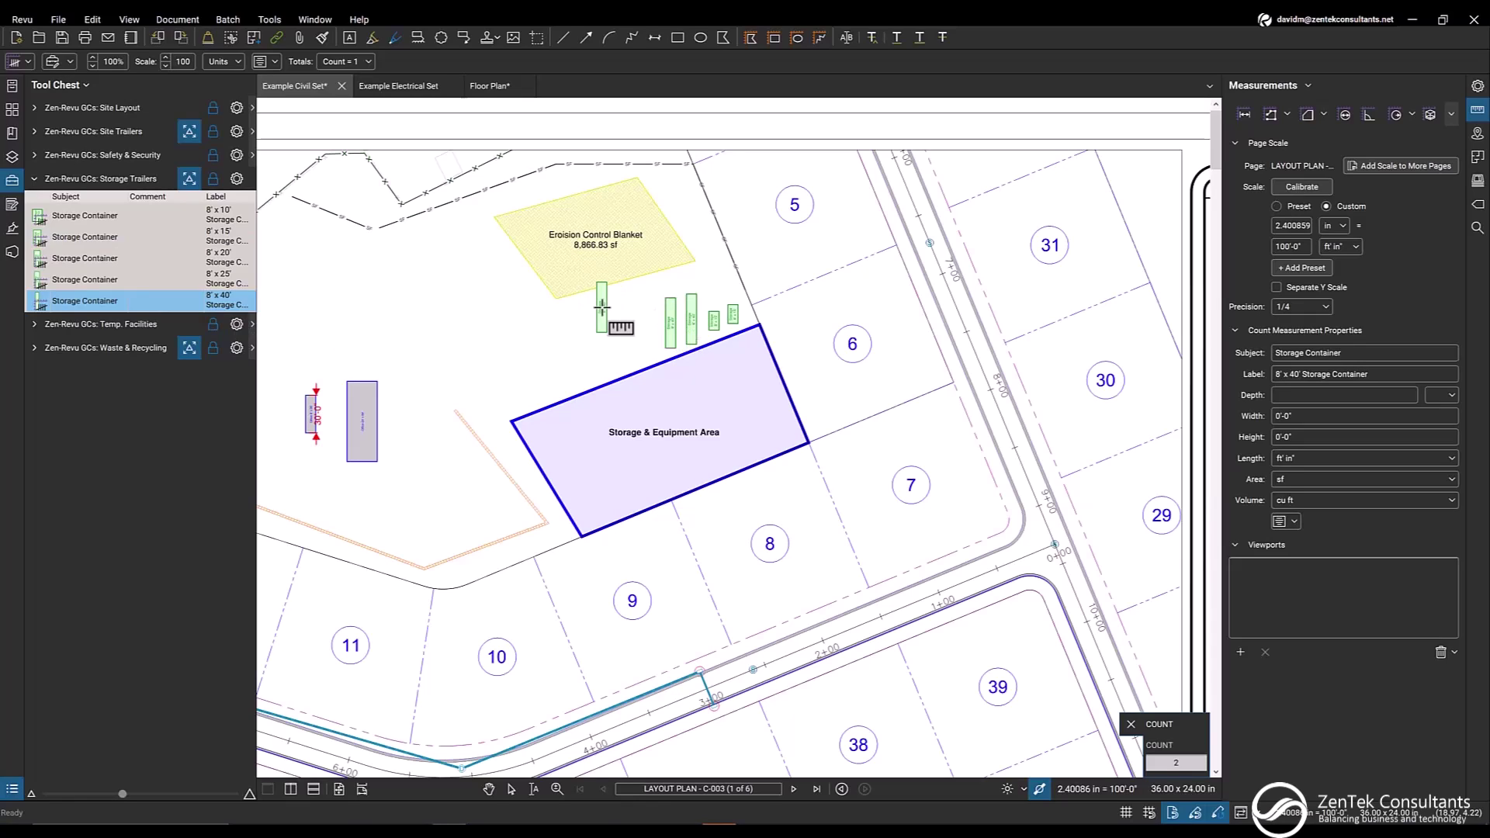
pyautogui.rightClick(602, 309)
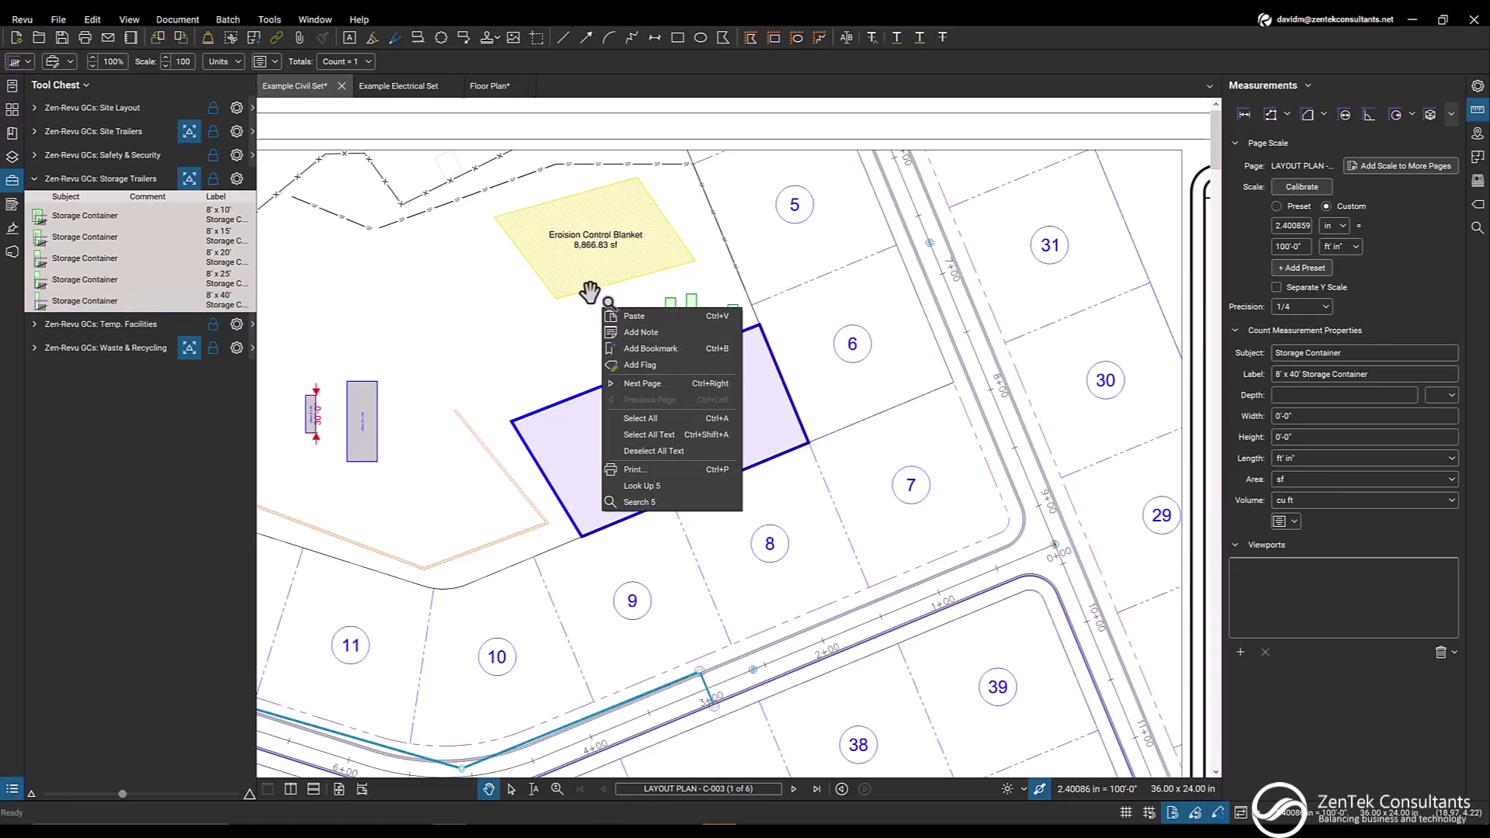
# Open the Markups List and relabel the 8' x 15' storage containers as Carpet Material
pyautogui.doubleClick(616, 801)
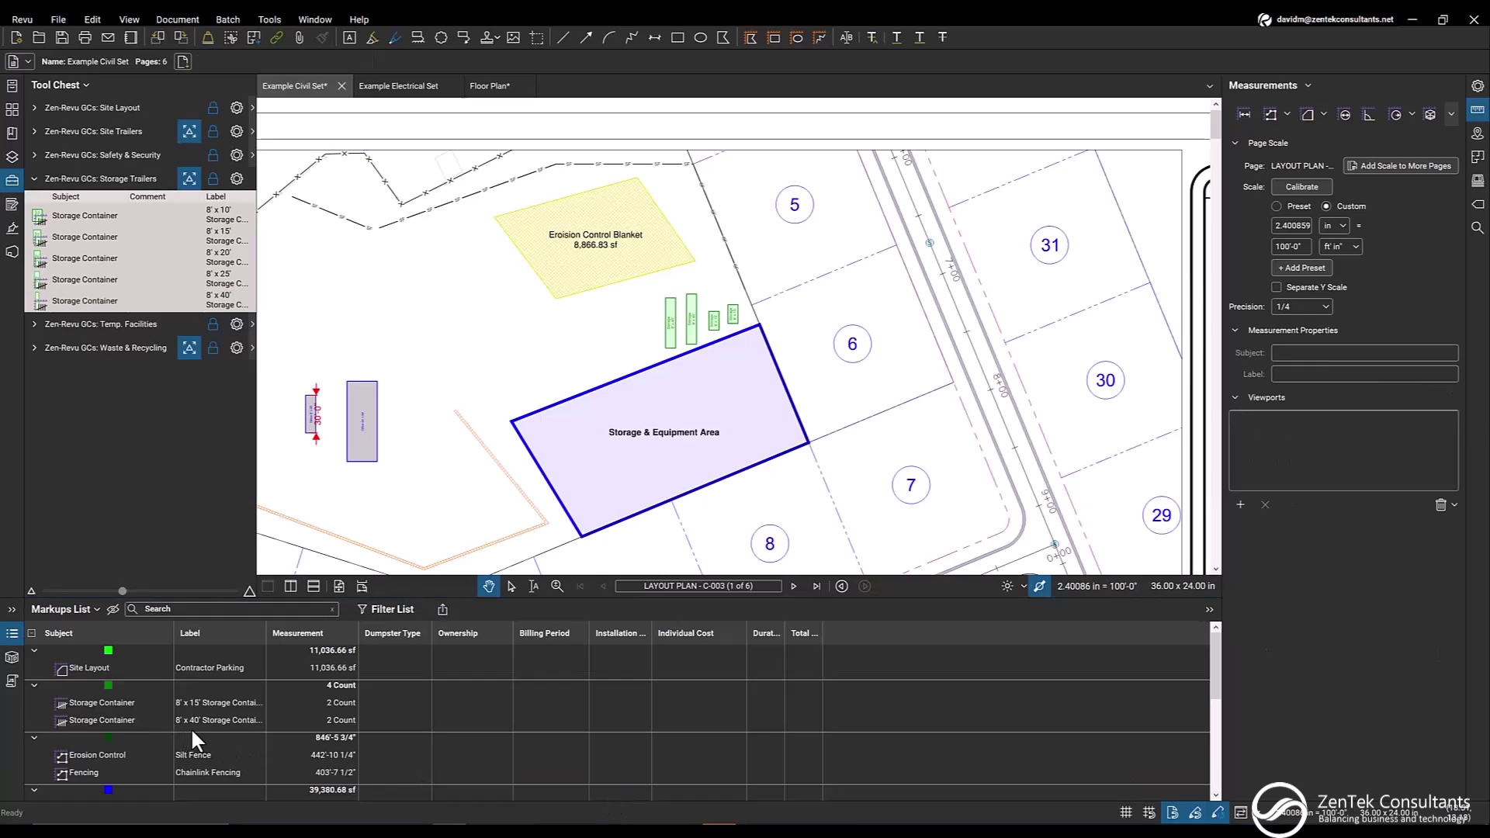
pyautogui.click(243, 702)
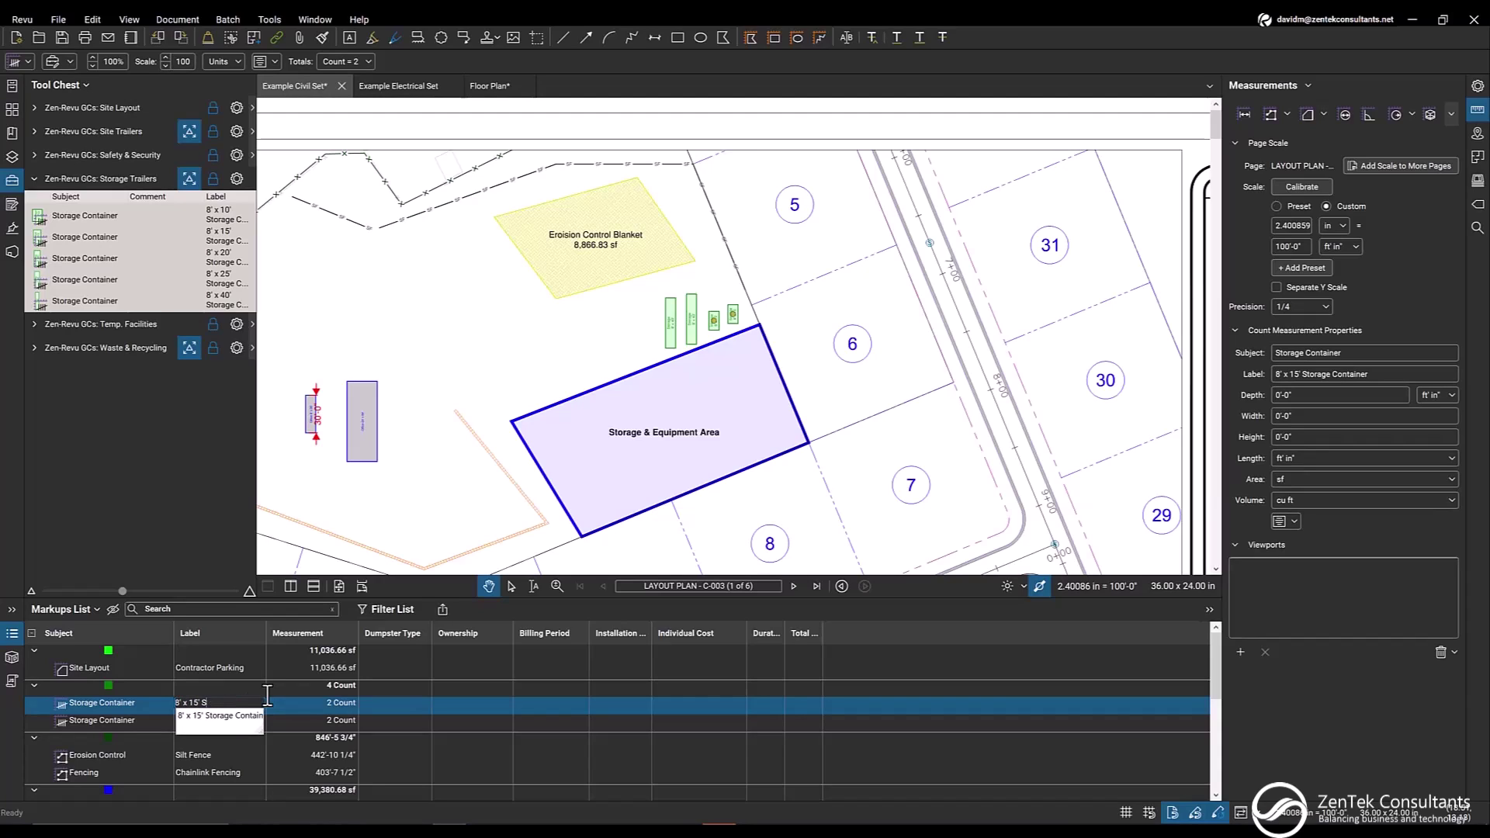
pyautogui.press('BackSpace')
pyautogui.press('BackSpace')
pyautogui.press('BackSpace')
pyautogui.press('BackSpace')
pyautogui.press('BackSpace')
pyautogui.press('BackSpace')
pyautogui.press('BackSpace')
pyautogui.press('BackSpace')
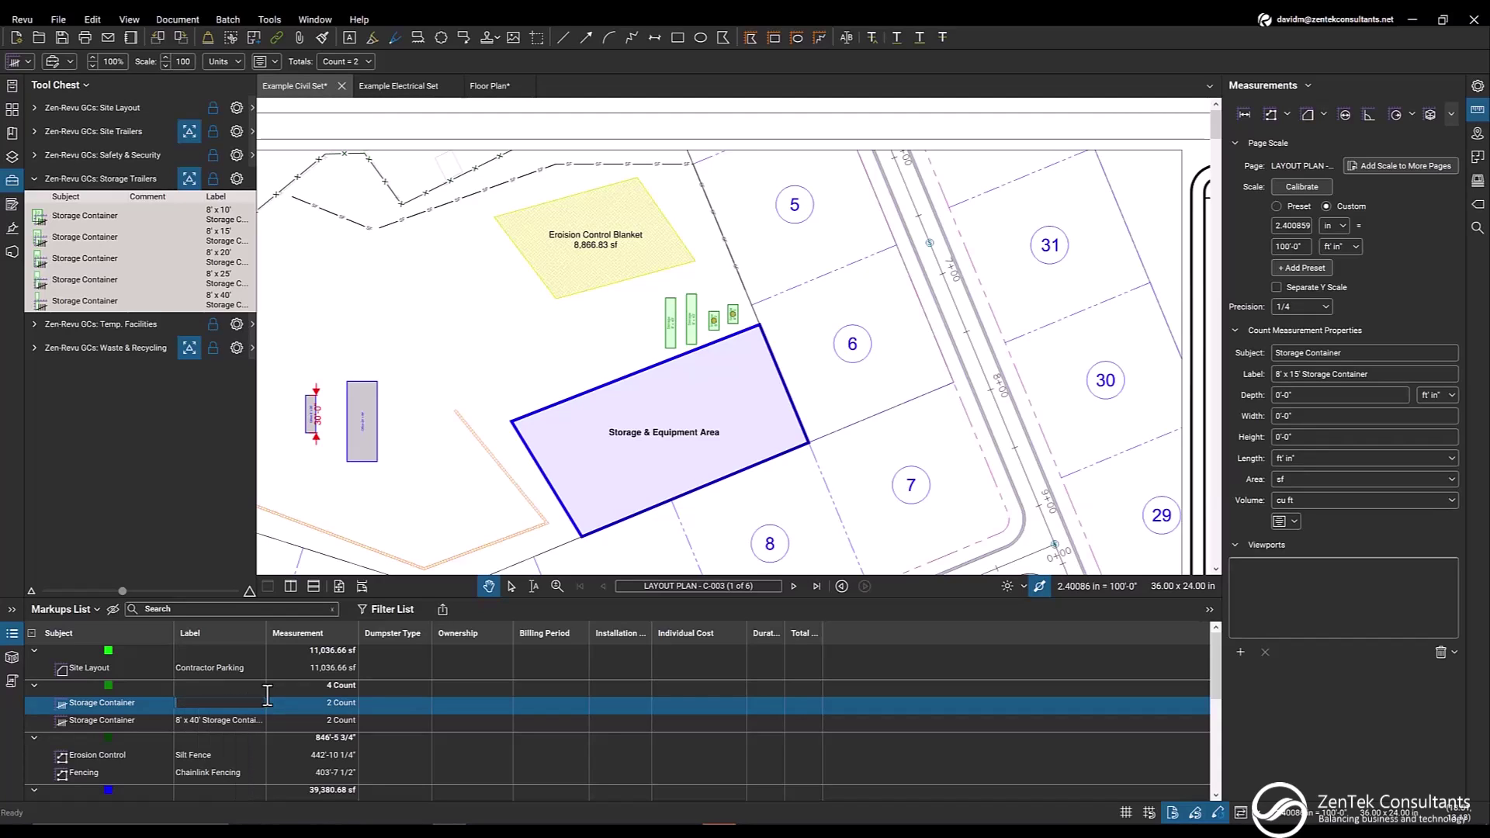
pyautogui.write('Carpet Material')
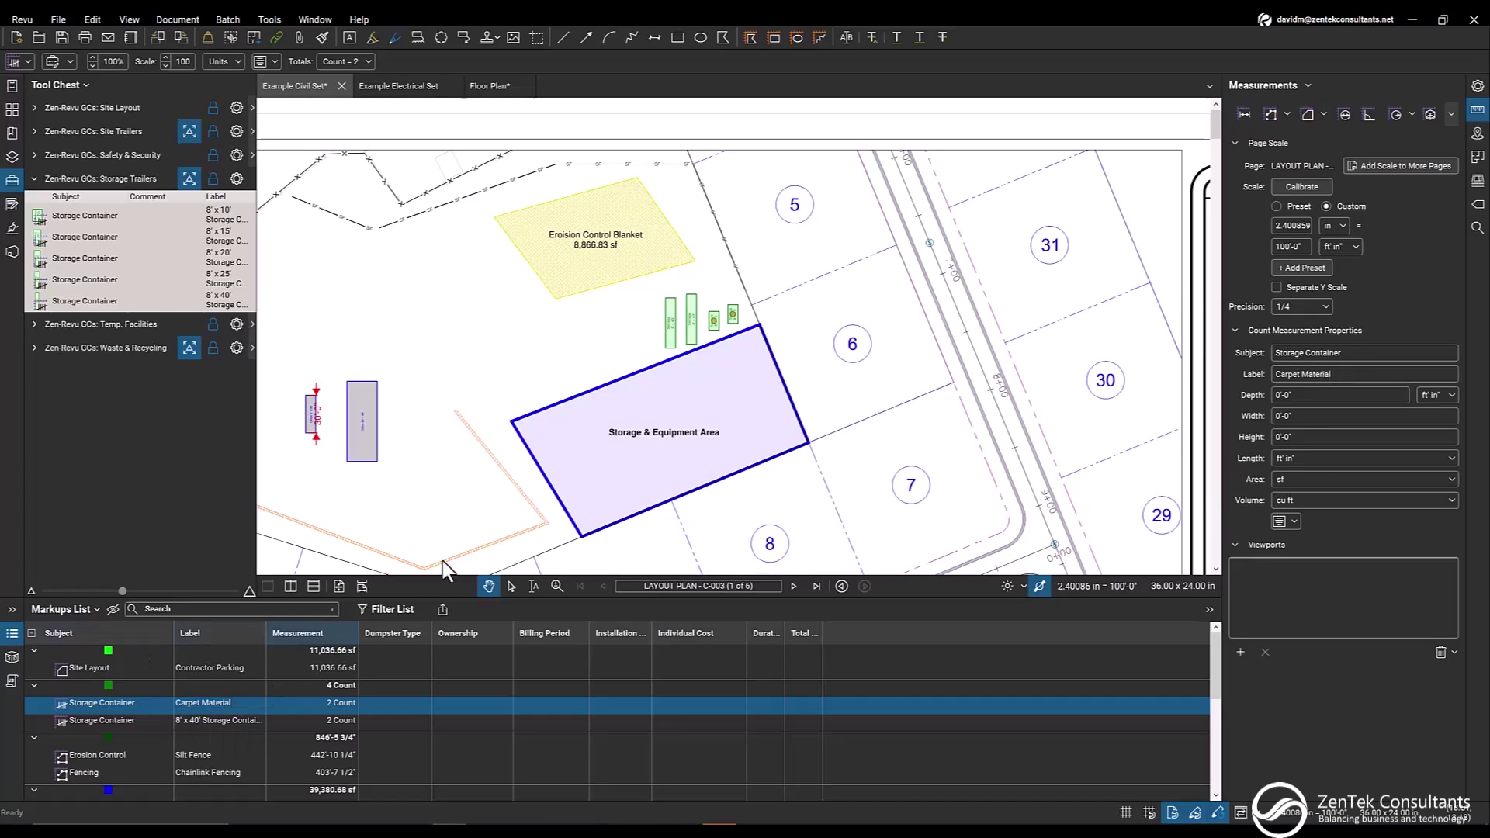
# Extend the container row westward with one 8' x 20' and one 8' x 25' storage container
pyautogui.scroll(2, 715, 318)
pyautogui.scroll(2, 768, 329)
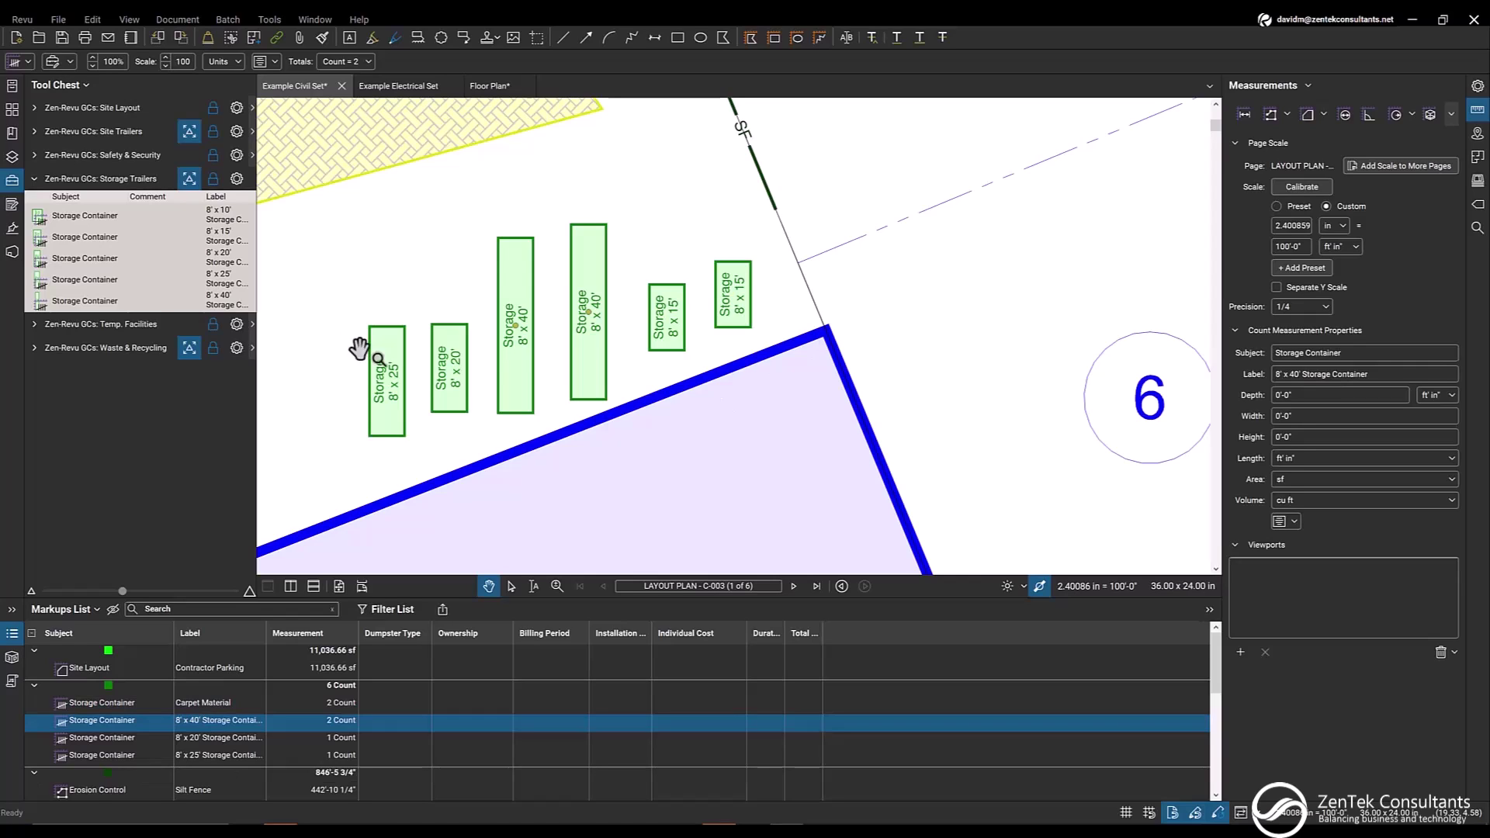
# Place a Generator from the Temp. Facilities tool set at the western corner of the eastern Storage & Equipment Area
pyautogui.click(35, 323)
pyautogui.click(31, 178)
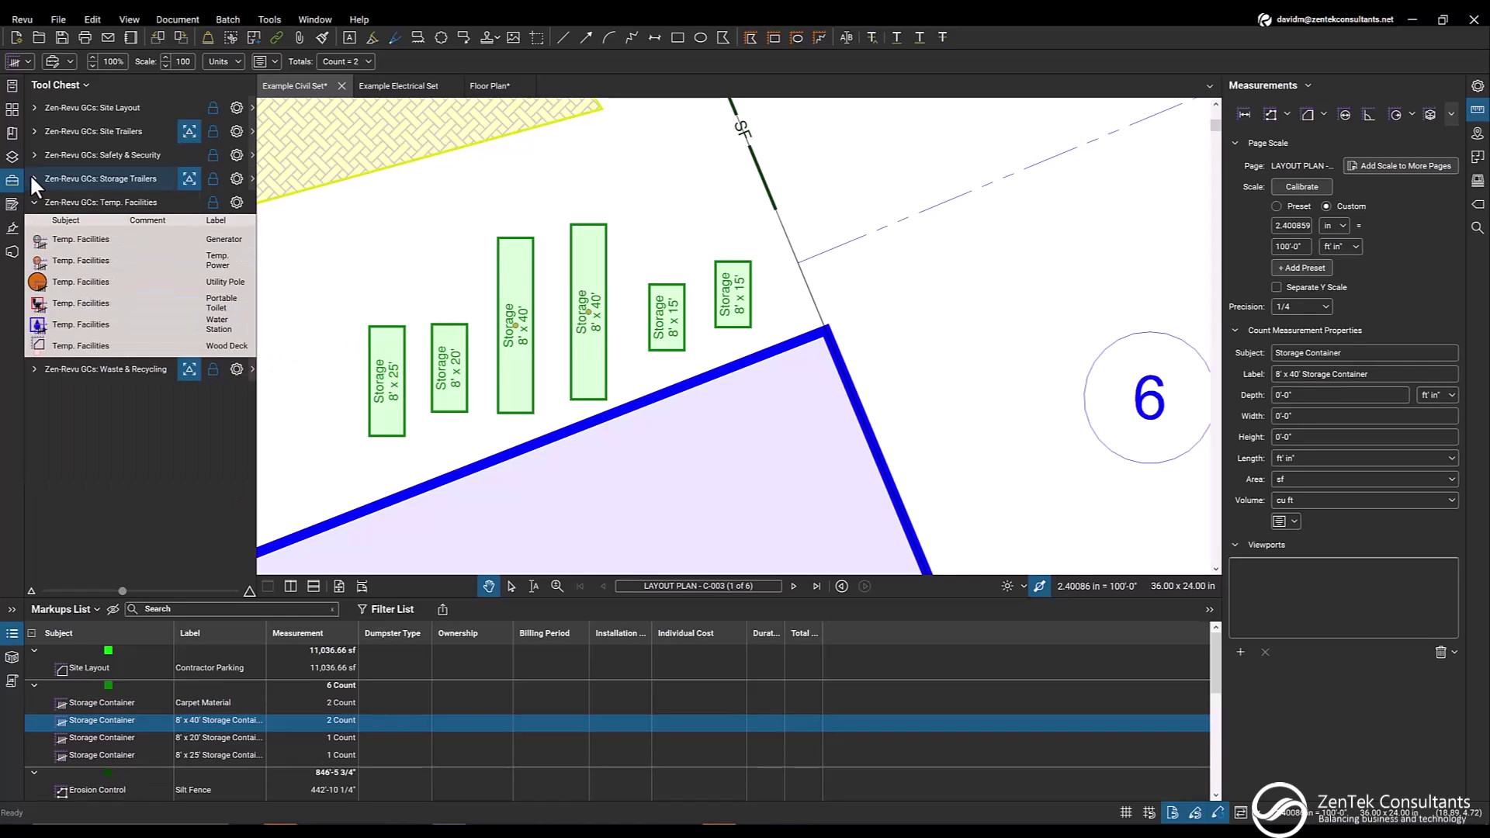
pyautogui.click(86, 239)
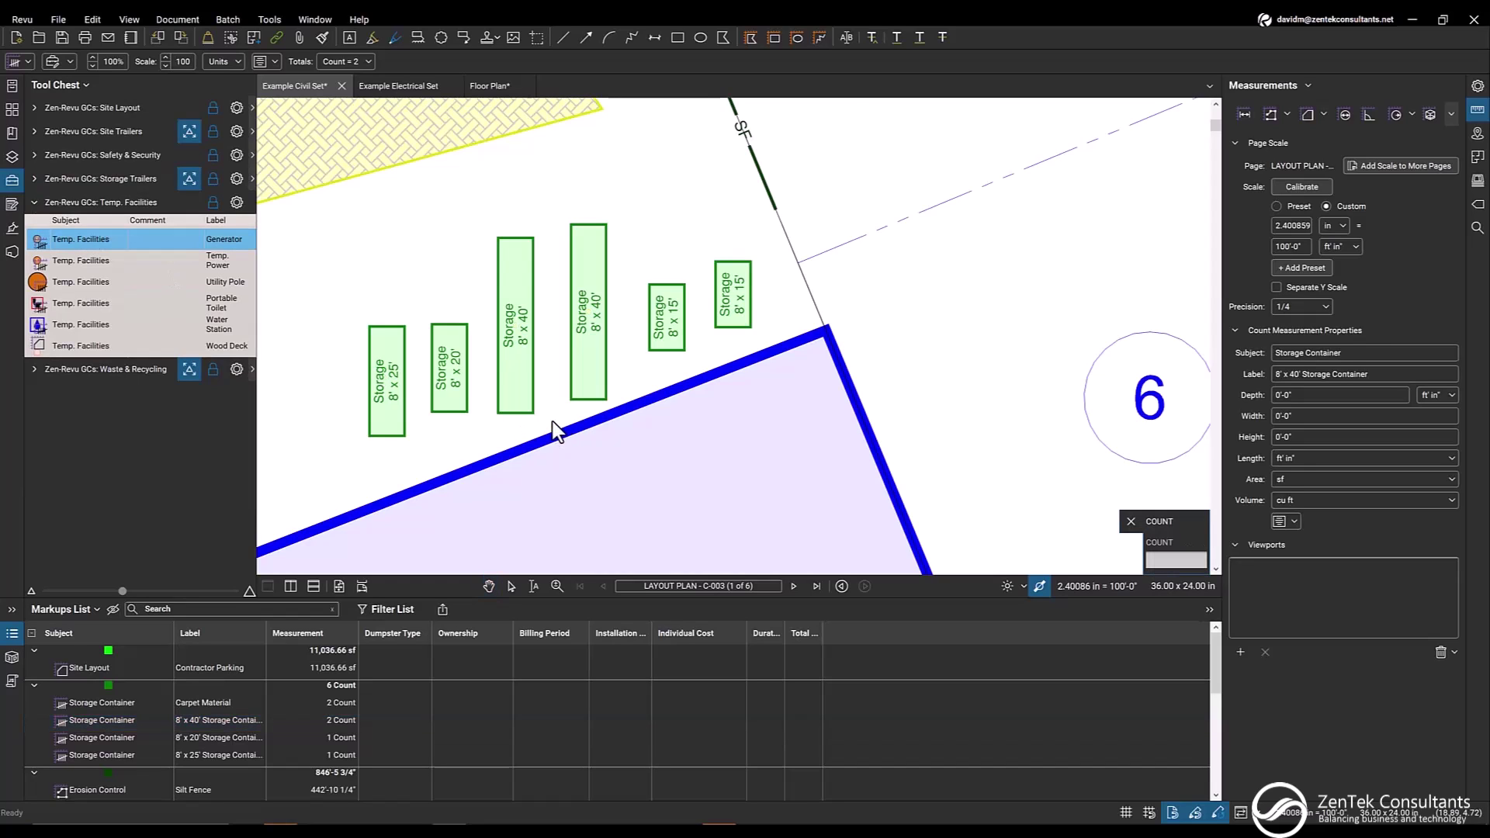
pyautogui.scroll(-2, 547, 418)
pyautogui.scroll(-1, 547, 418)
pyautogui.moveTo(562, 367); pyautogui.dragTo(714, 245)
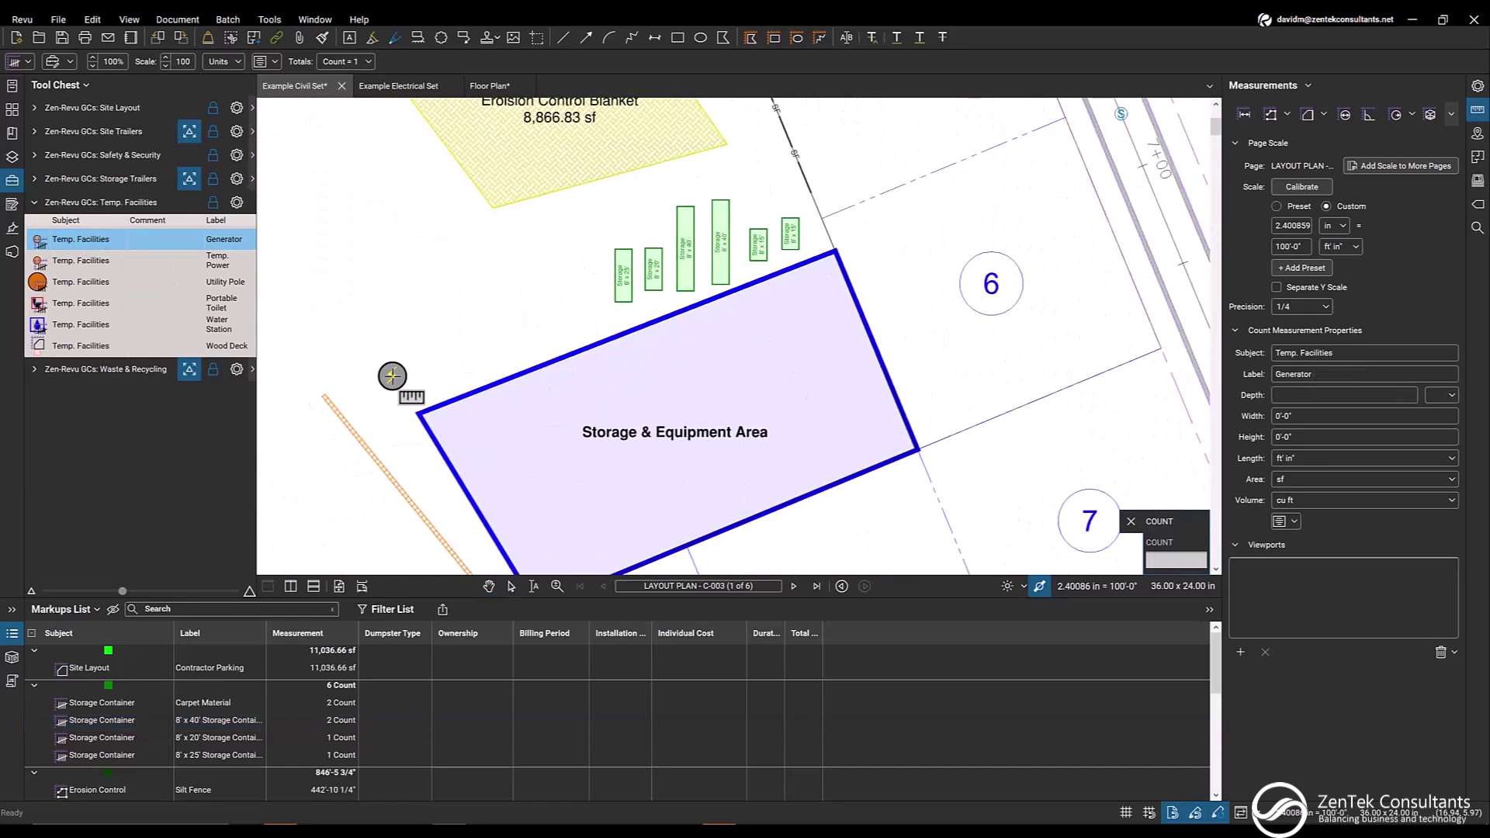
pyautogui.click(403, 391)
# Place four Temp. Power markers on the Floor Plan: three around the northern square room and one by the eastern stairwell
pyautogui.click(89, 267)
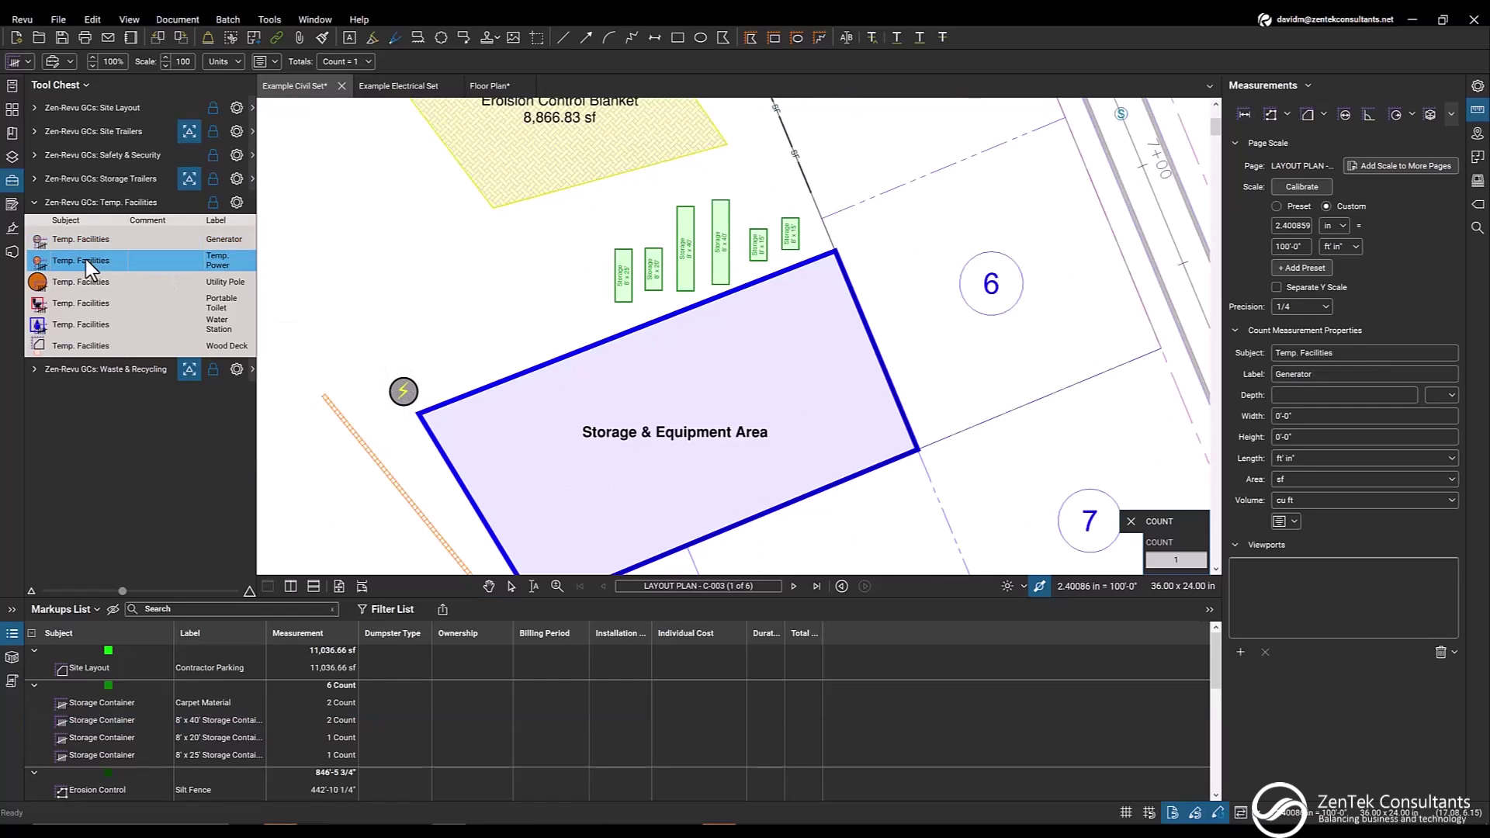
pyautogui.scroll(-1, 422, 281)
pyautogui.moveTo(422, 281); pyautogui.dragTo(630, 118)
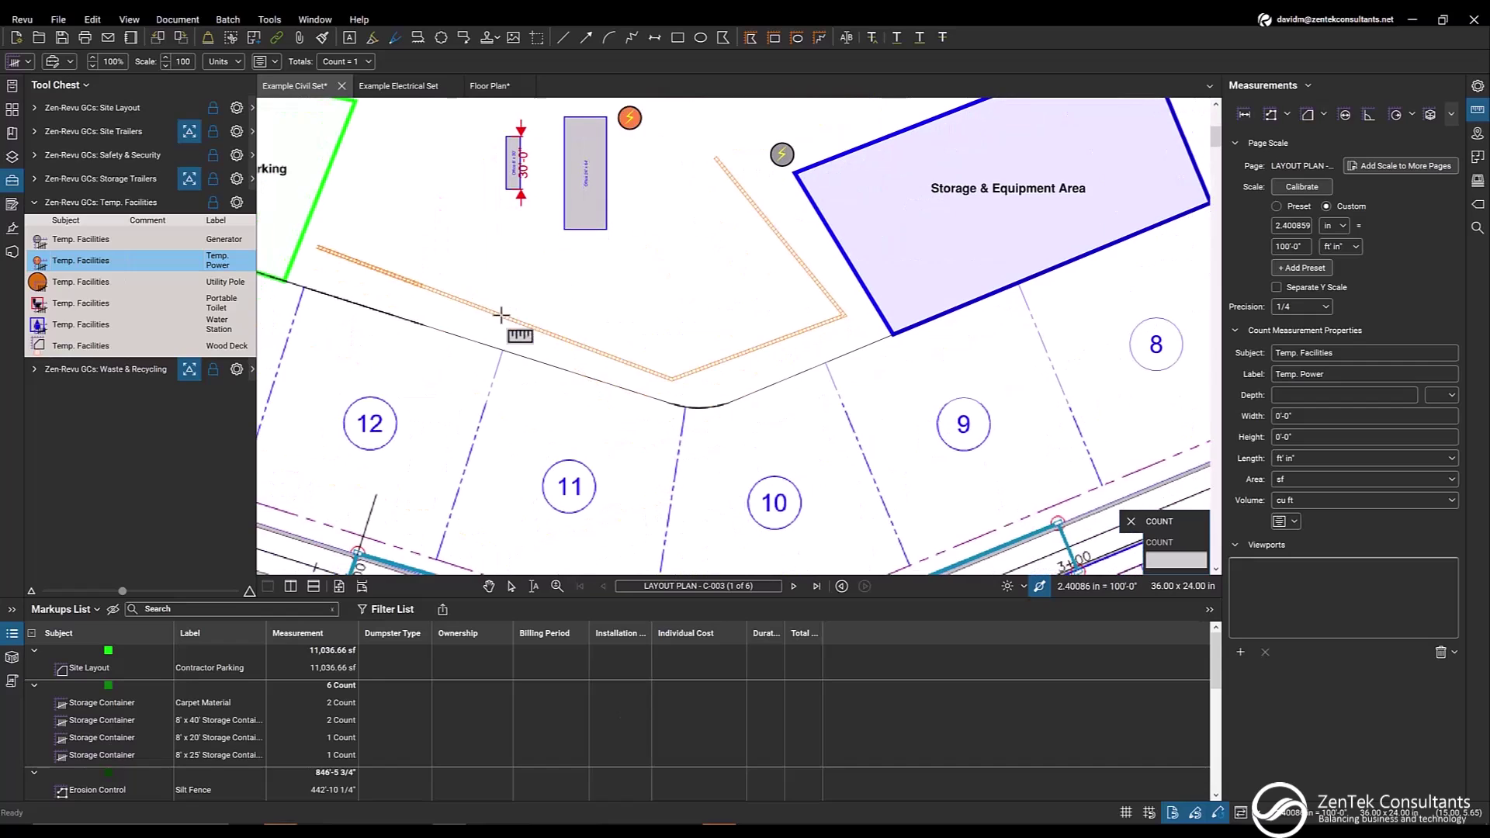
pyautogui.click(497, 86)
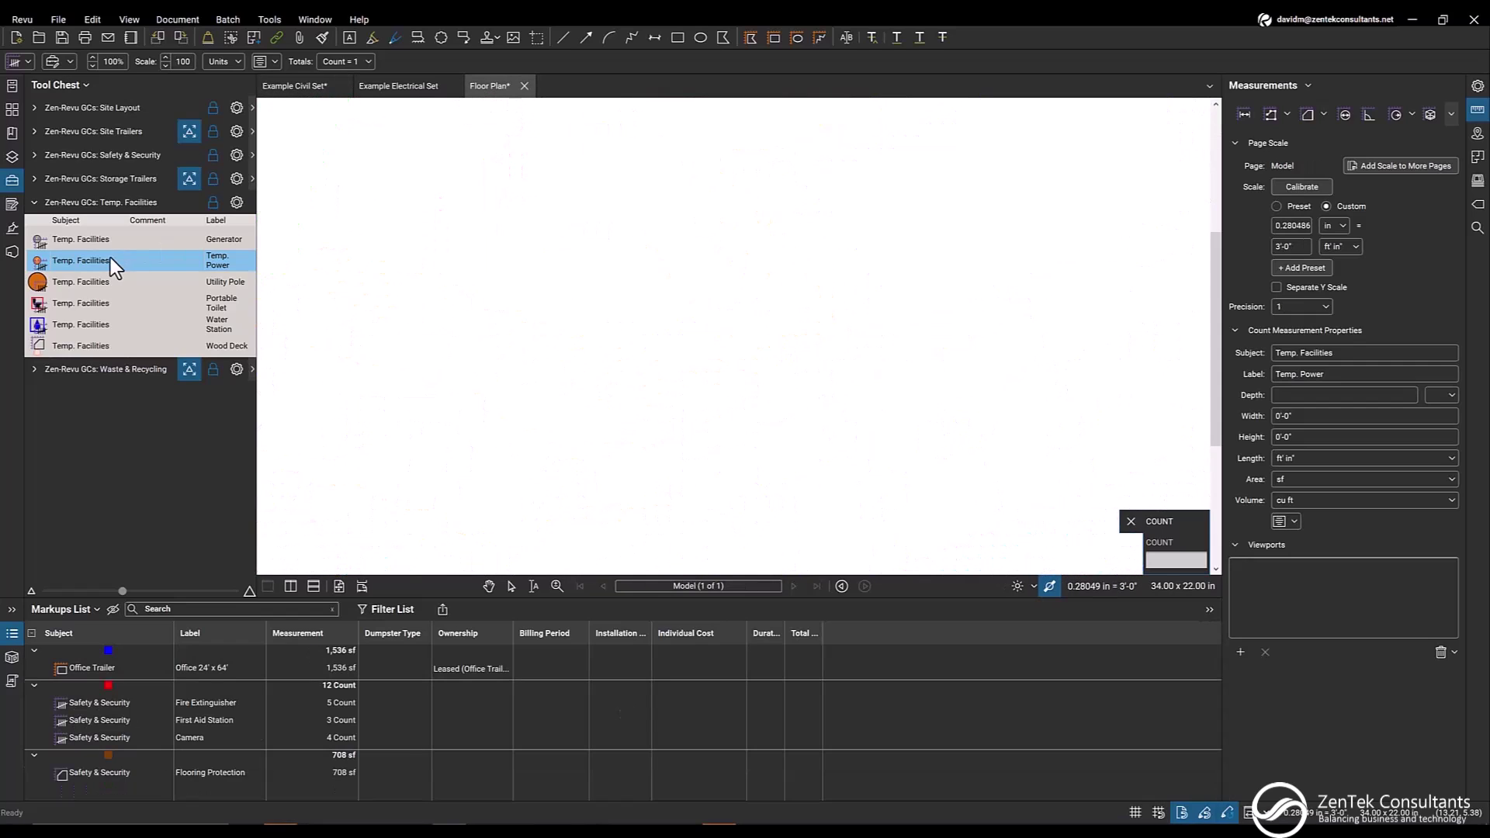
pyautogui.click(205, 257)
pyautogui.click(440, 174)
pyautogui.click(607, 247)
pyautogui.click(783, 434)
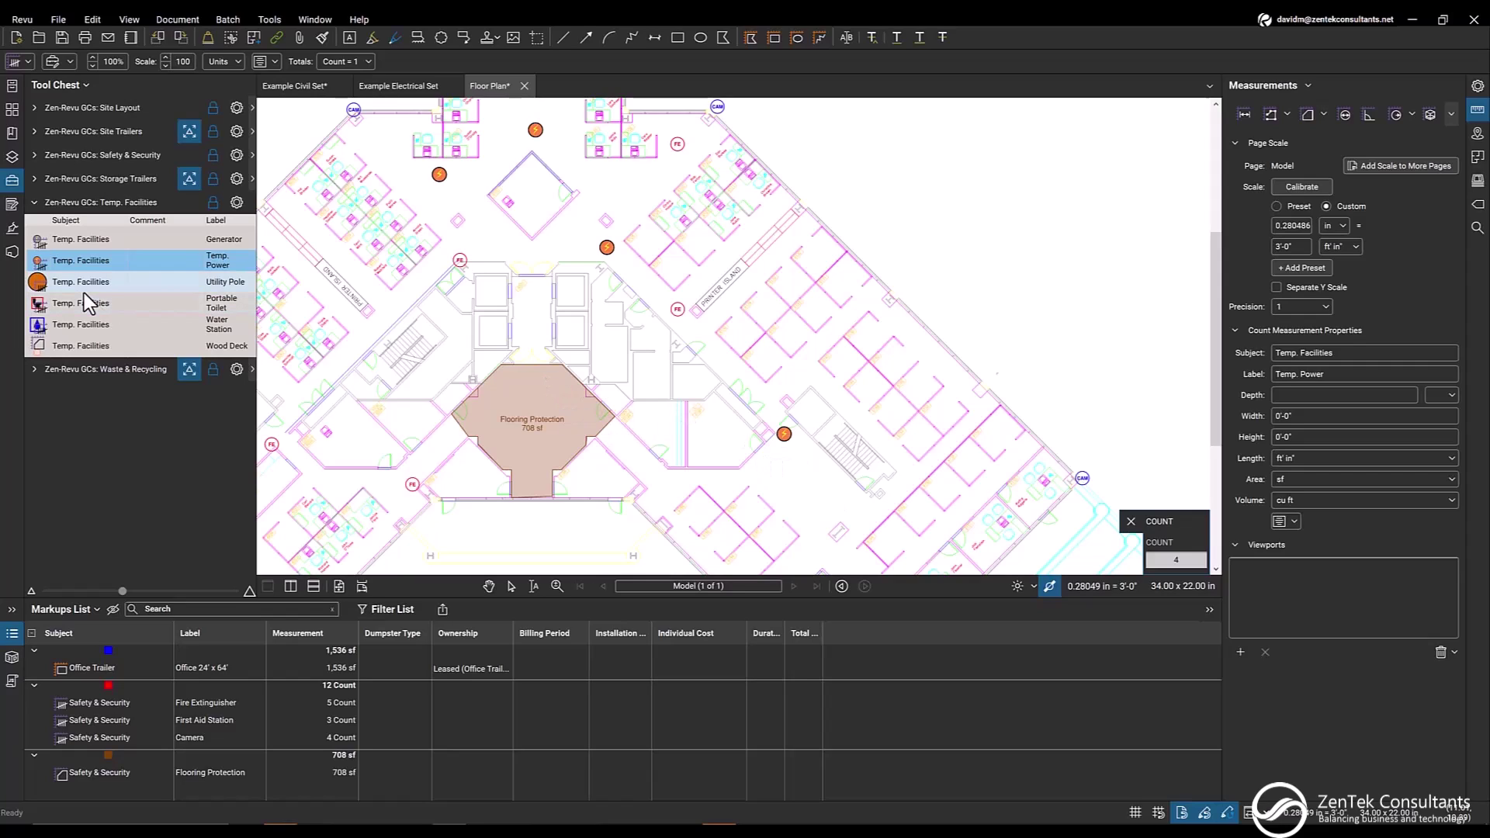
# On Example Civil Set, place four Utility Poles in a line from northeast of the office trailers towards the storage containers
pyautogui.click(318, 86)
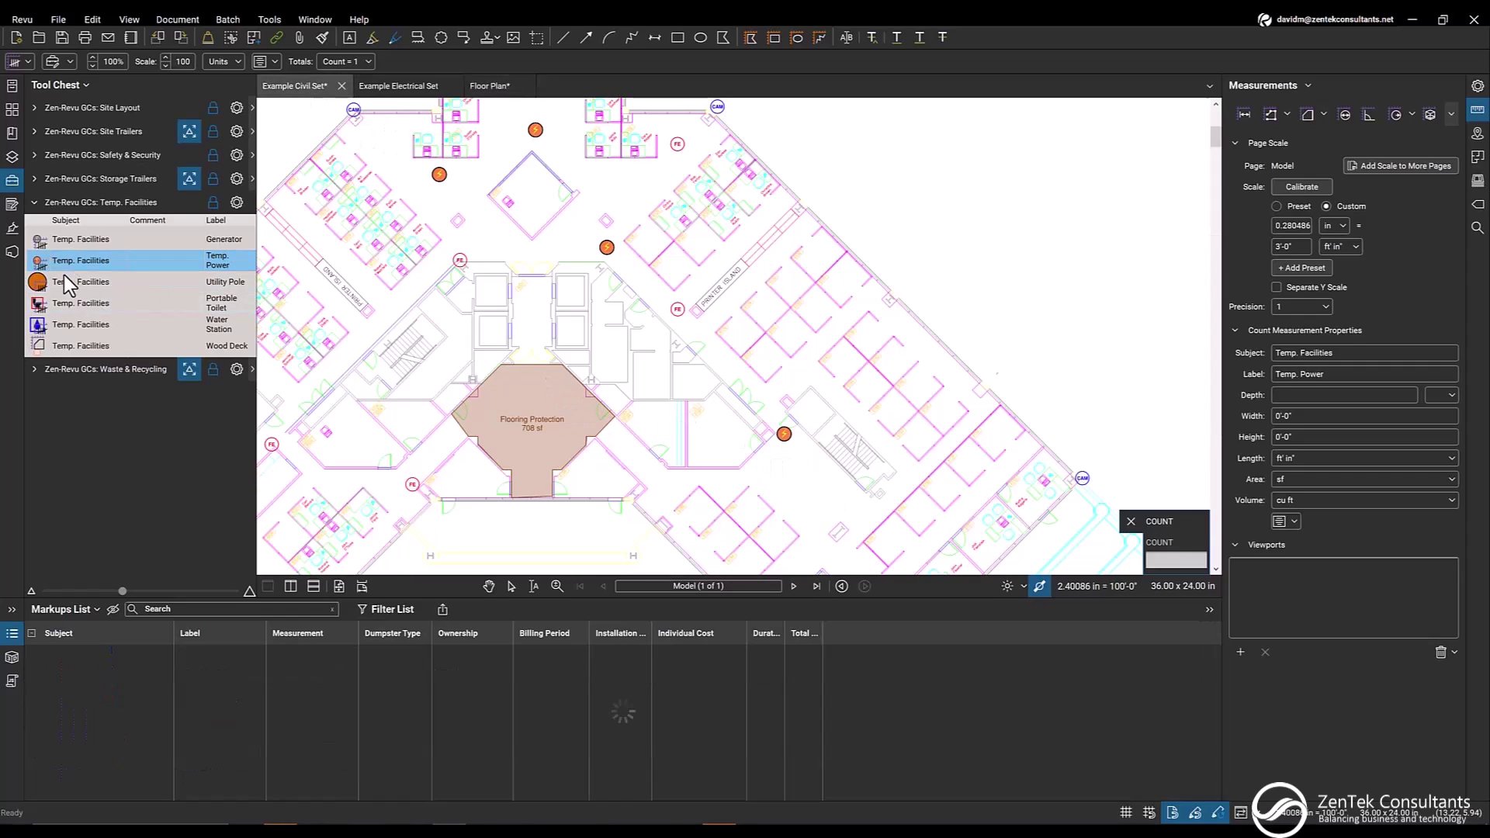
pyautogui.click(122, 285)
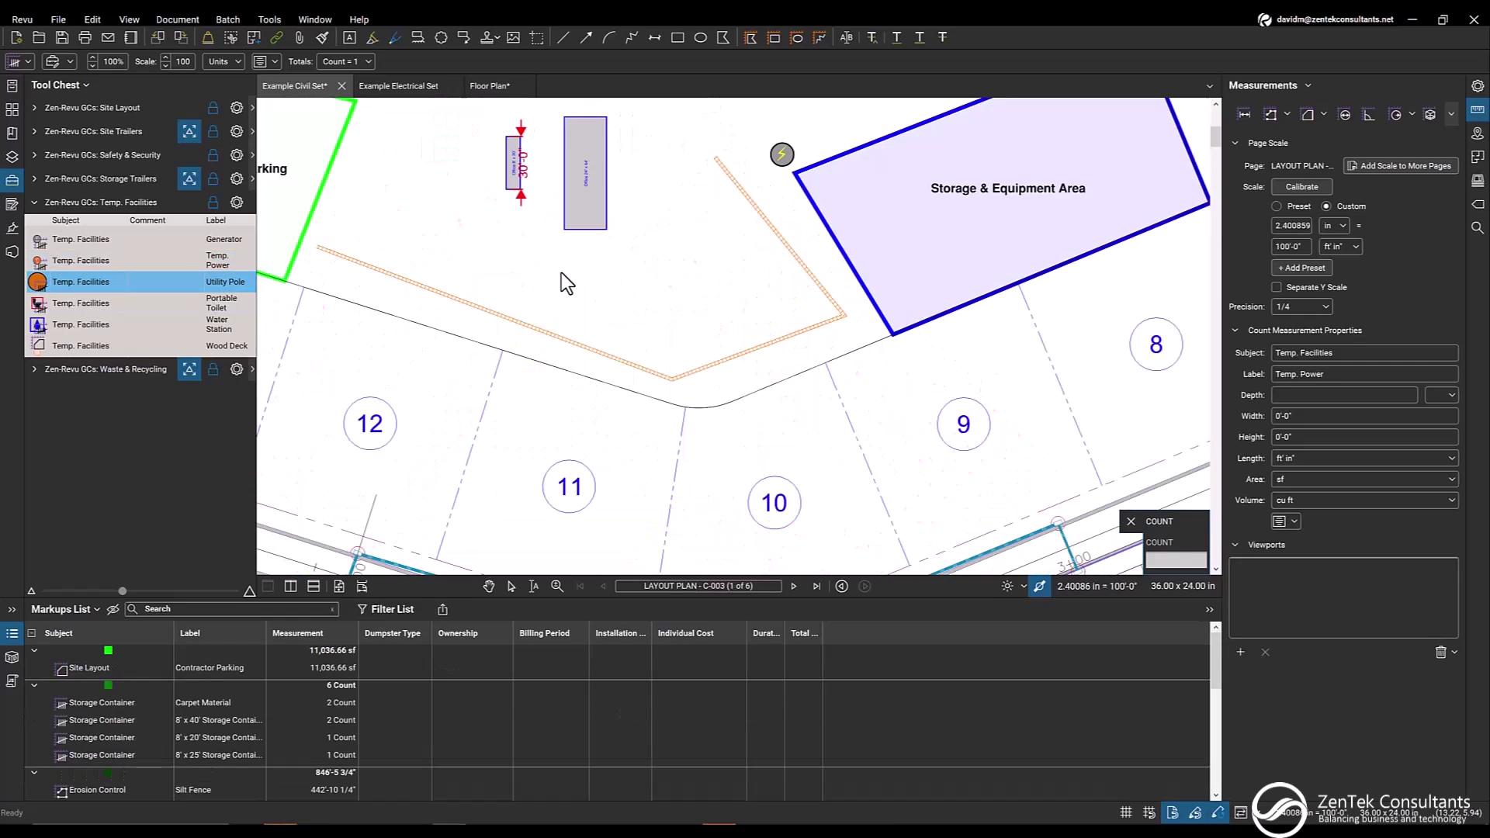
pyautogui.scroll(-2, 561, 273)
pyautogui.scroll(5, 599, 323)
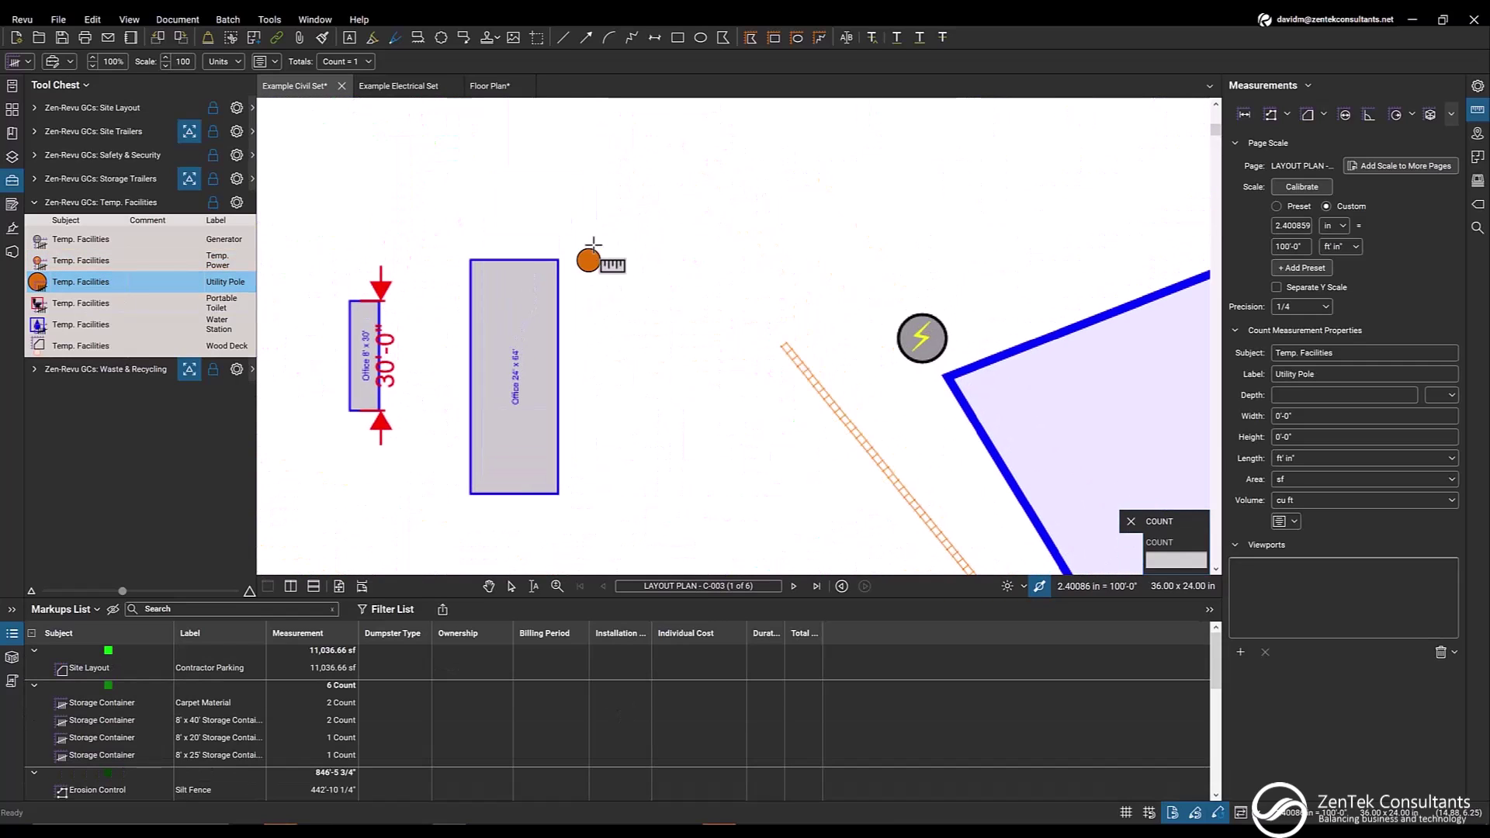
pyautogui.click(626, 194)
pyautogui.scroll(-2, 792, 233)
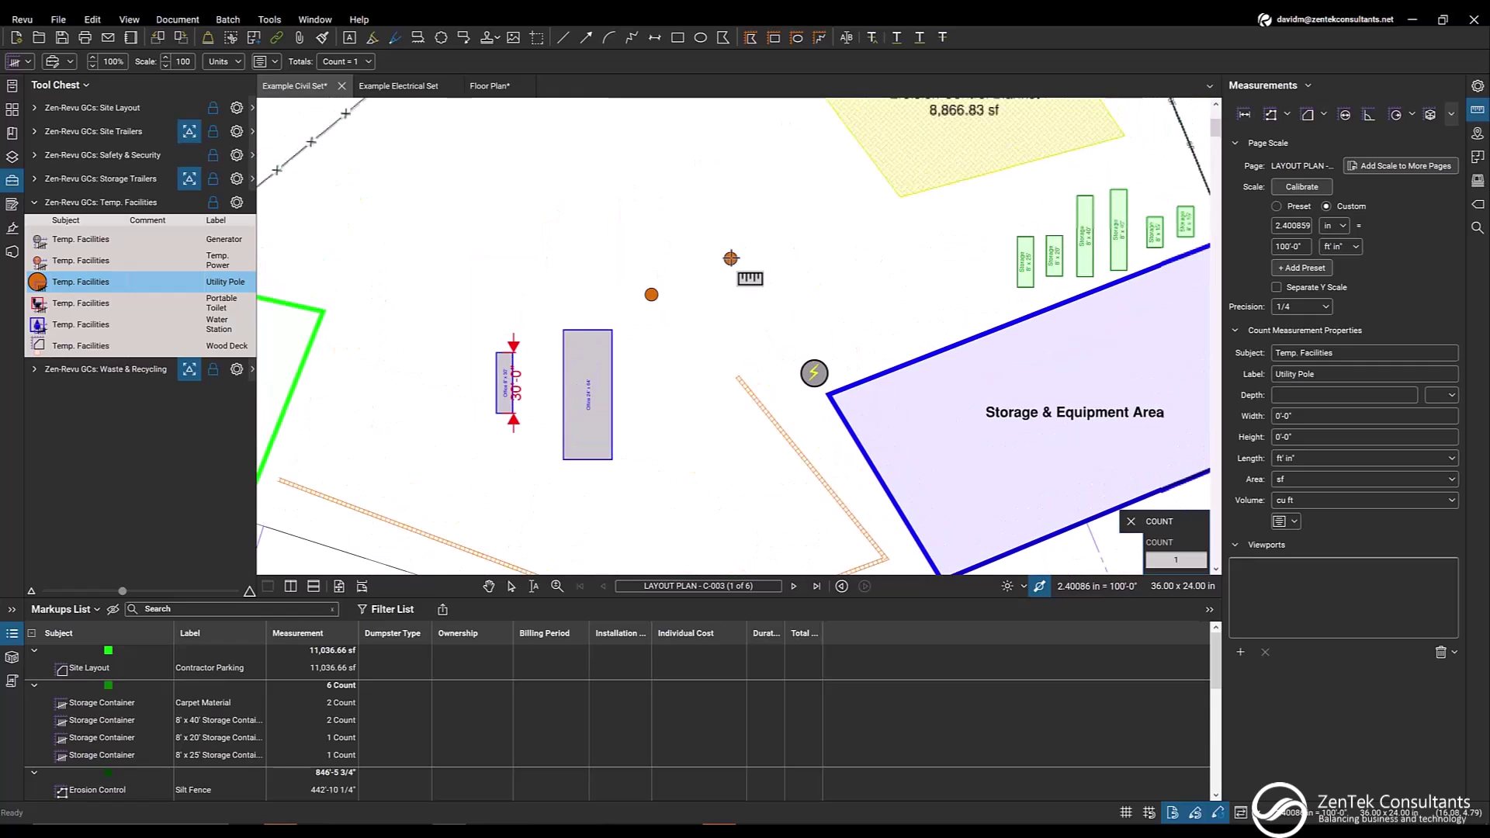
pyautogui.click(733, 255)
pyautogui.click(836, 239)
pyautogui.click(971, 221)
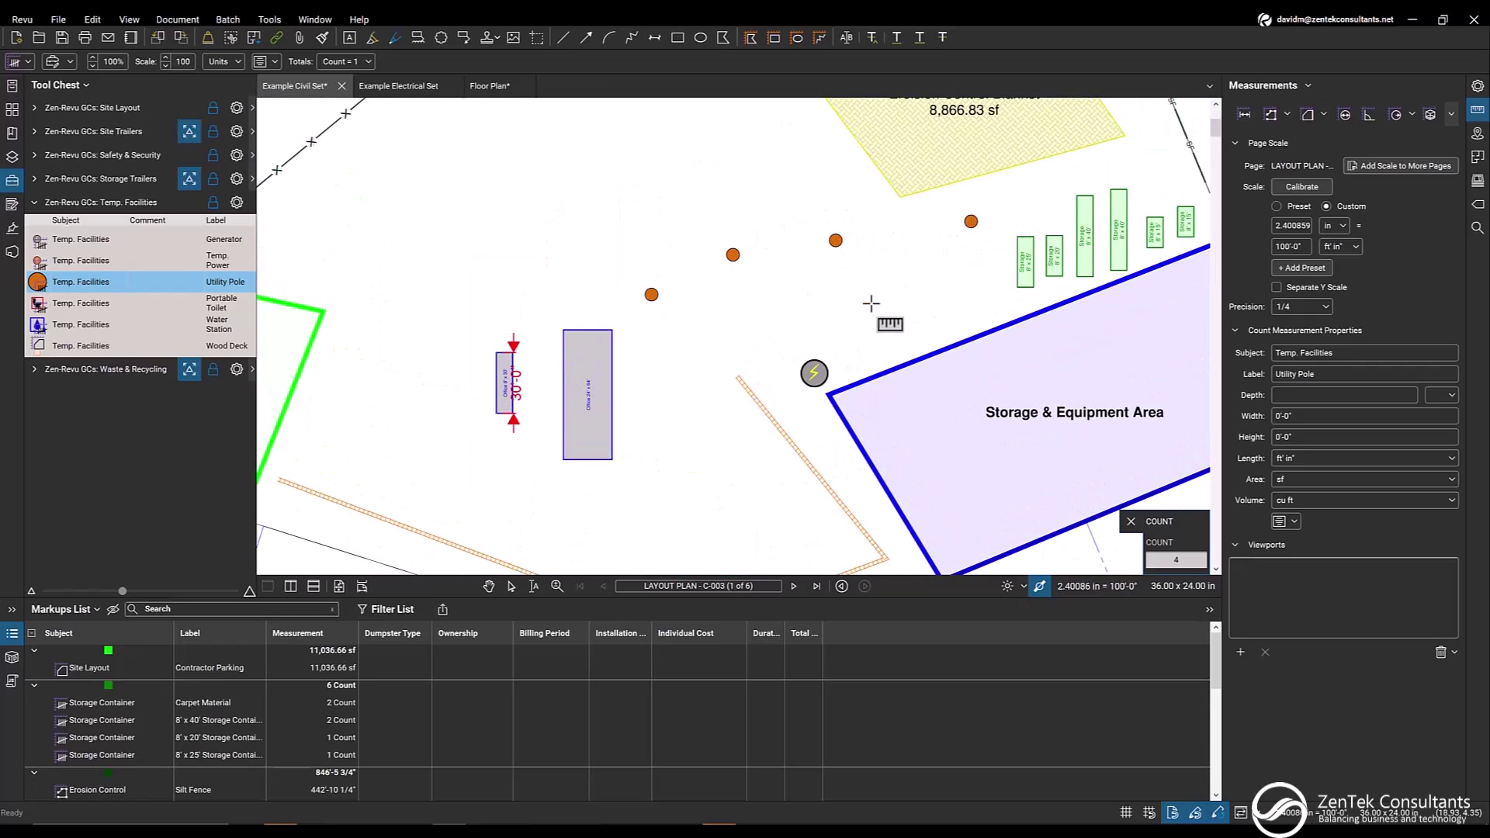
pyautogui.rightClick(852, 288)
# Place three Portable Toilets side by side just south of the Office 24' x 64' trailer
pyautogui.click(90, 306)
pyautogui.click(90, 306)
pyautogui.scroll(-1, 613, 341)
pyautogui.click(586, 434)
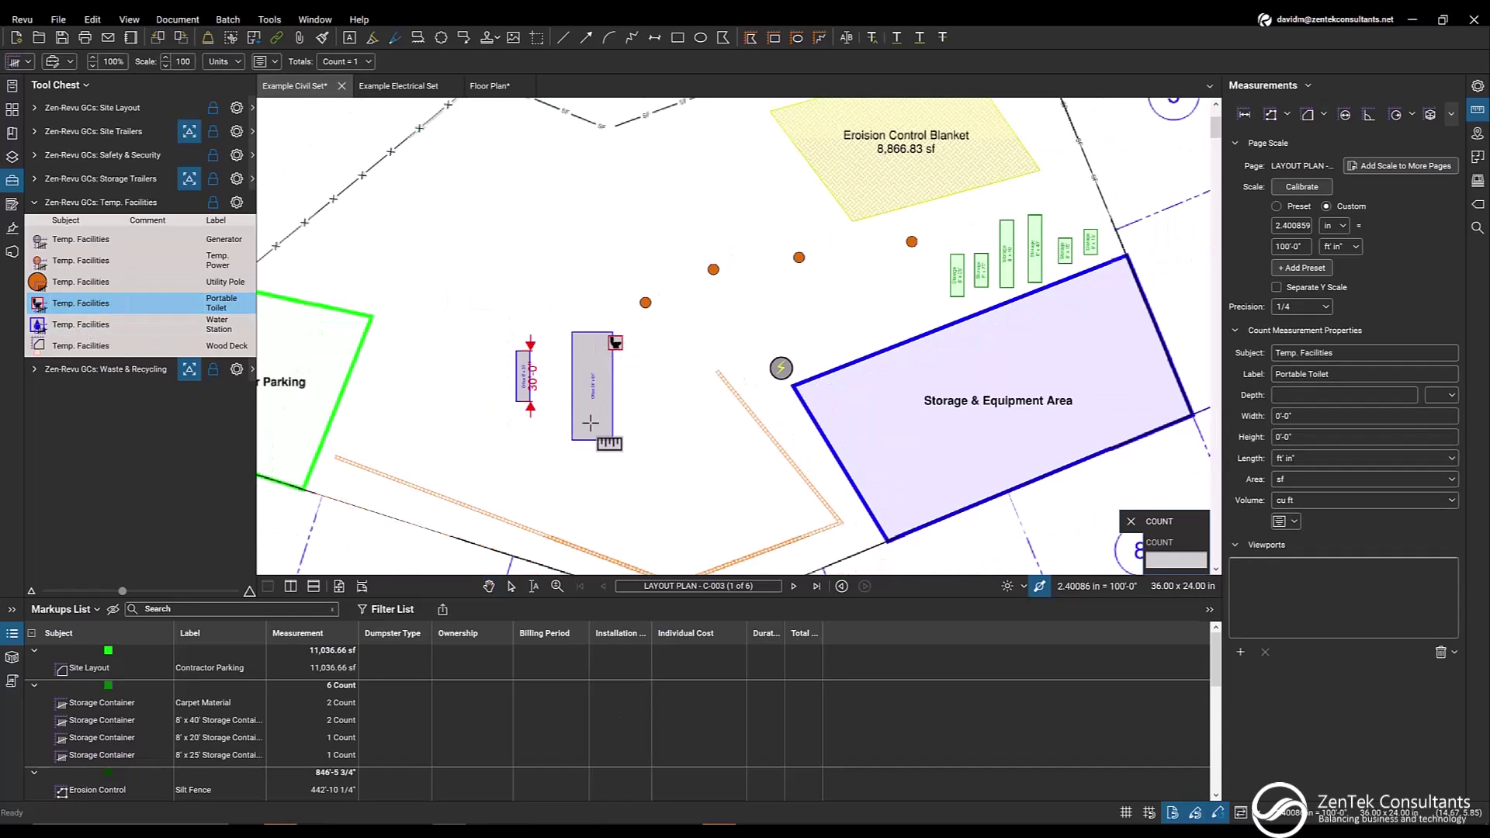
pyautogui.scroll(-3, 586, 434)
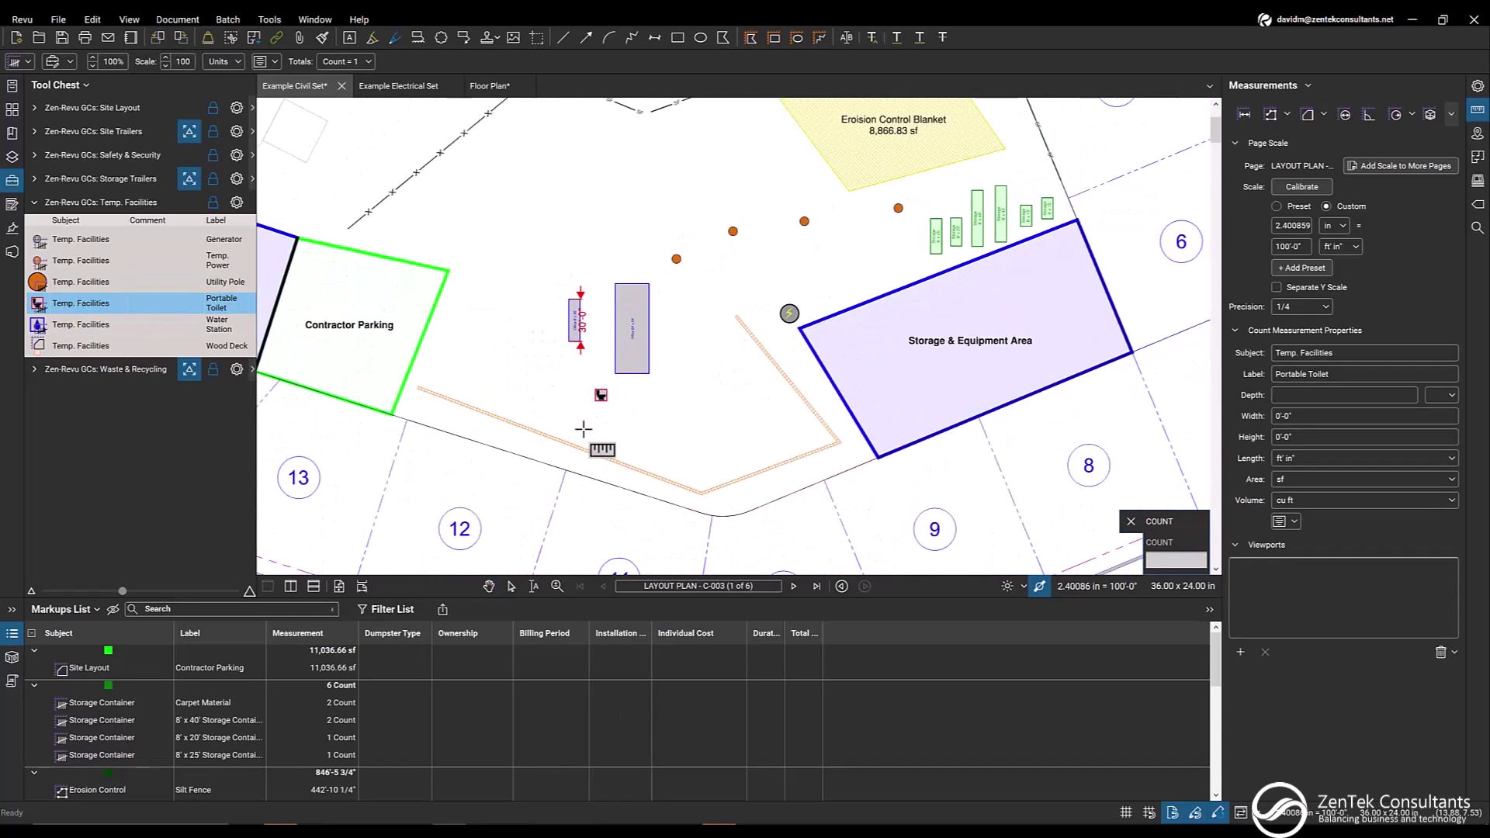
pyautogui.scroll(-4, 583, 429)
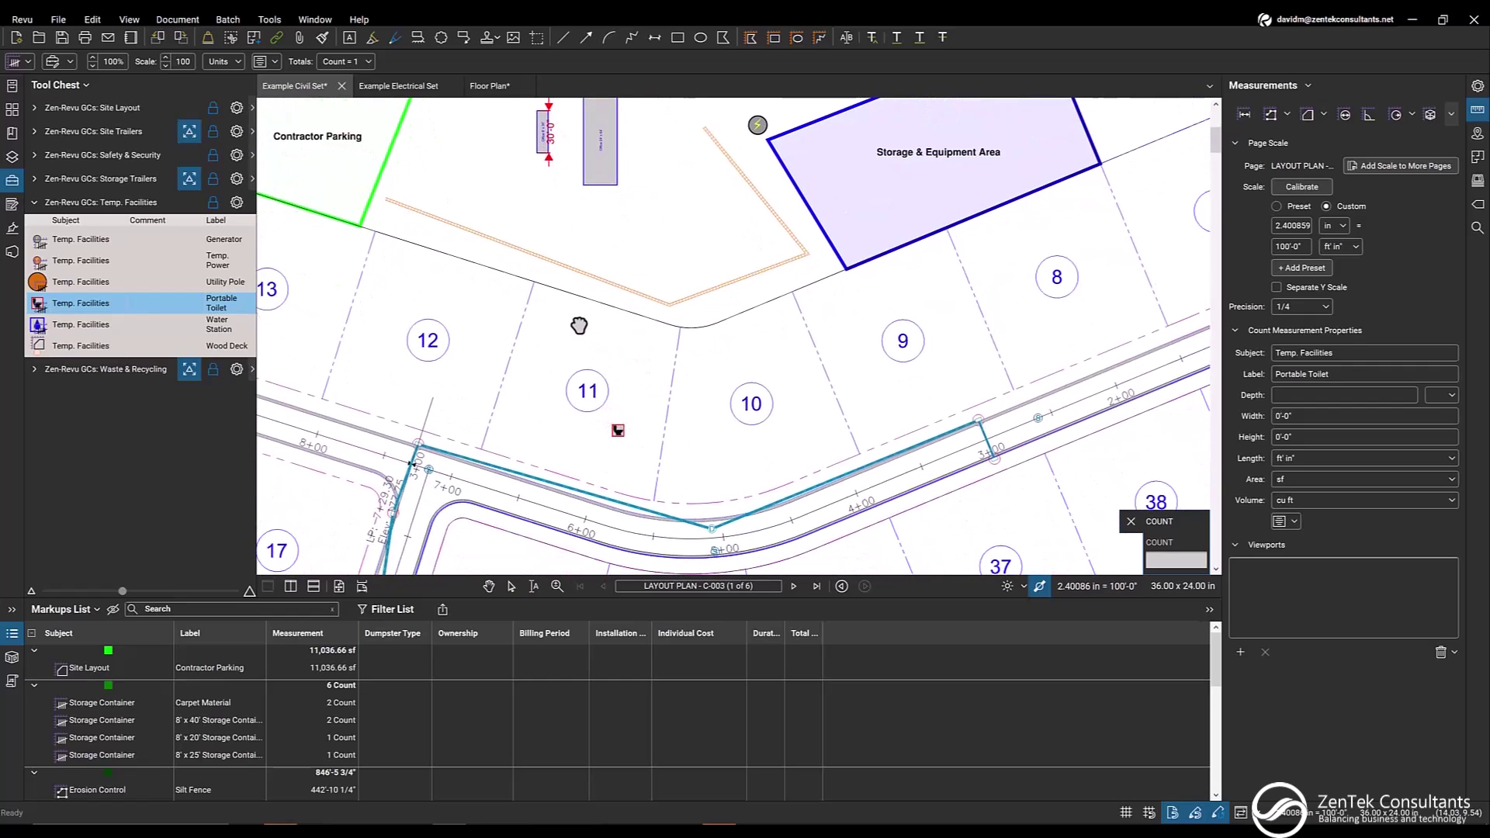
pyautogui.scroll(4, 579, 325)
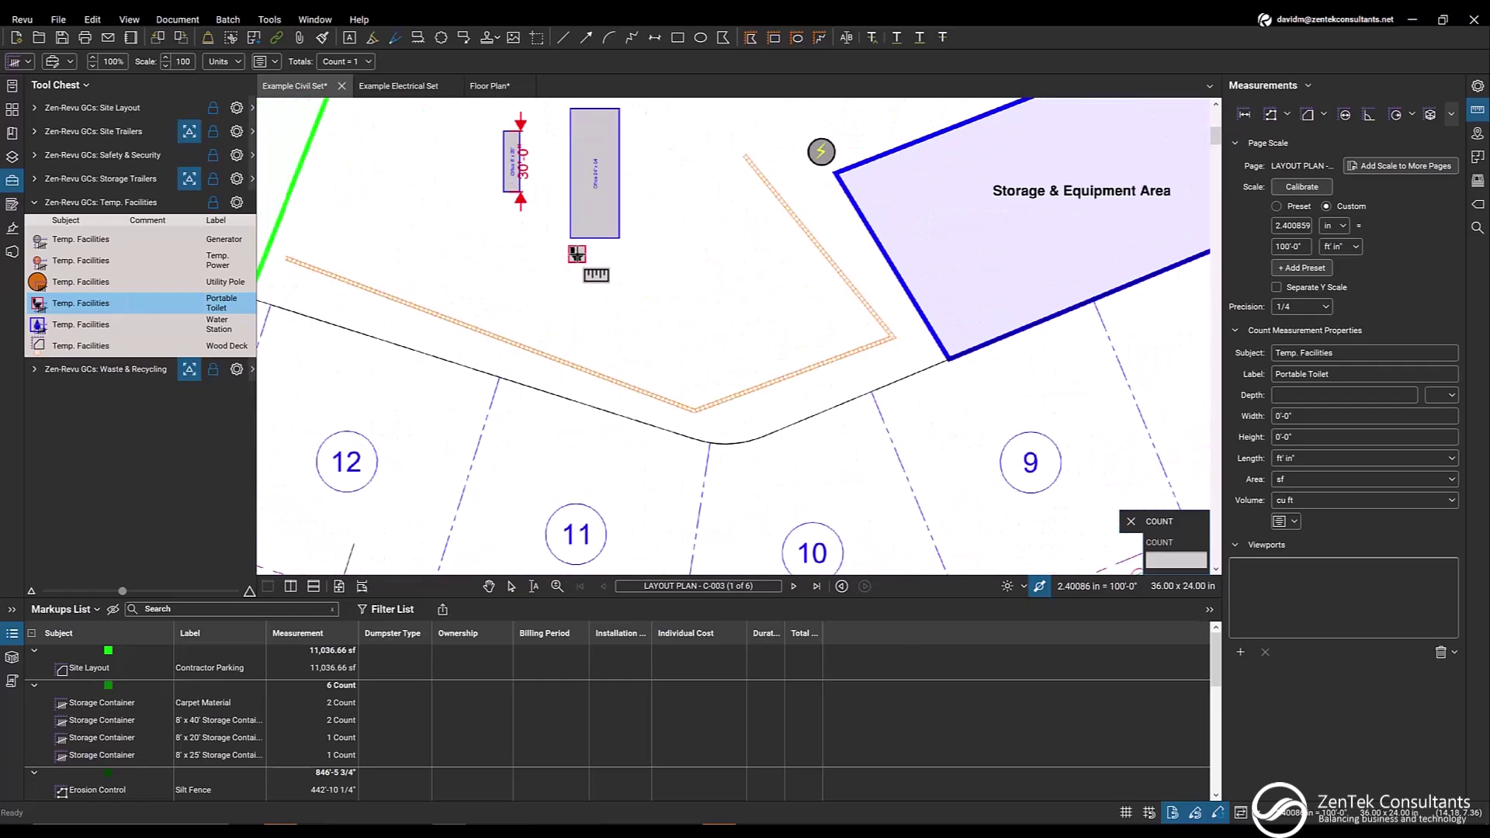
pyautogui.click(576, 254)
pyautogui.click(596, 254)
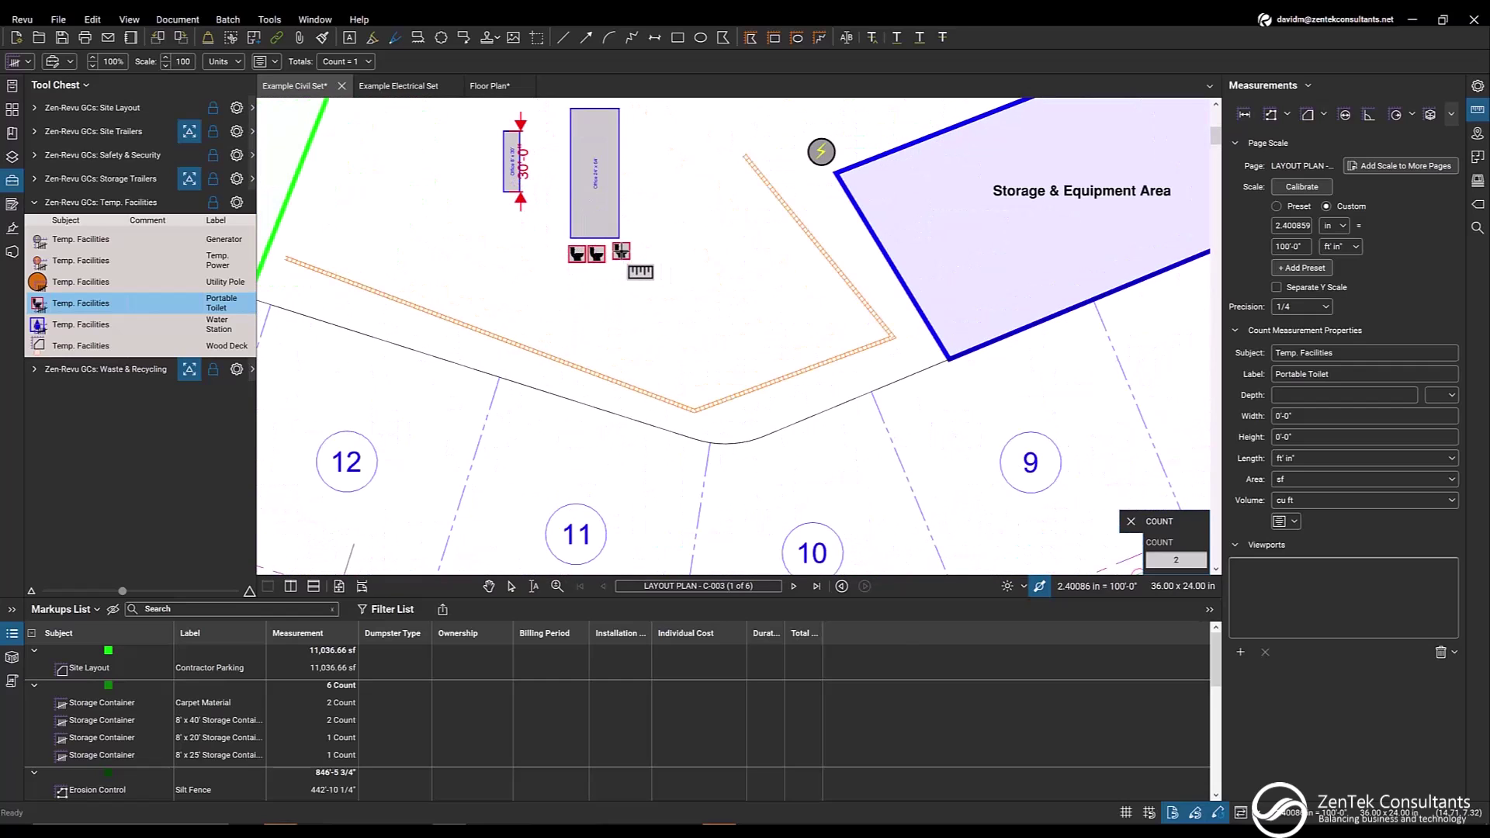
pyautogui.click(617, 254)
# Place a Water Station just east of the row of portable toilets
pyautogui.click(53, 324)
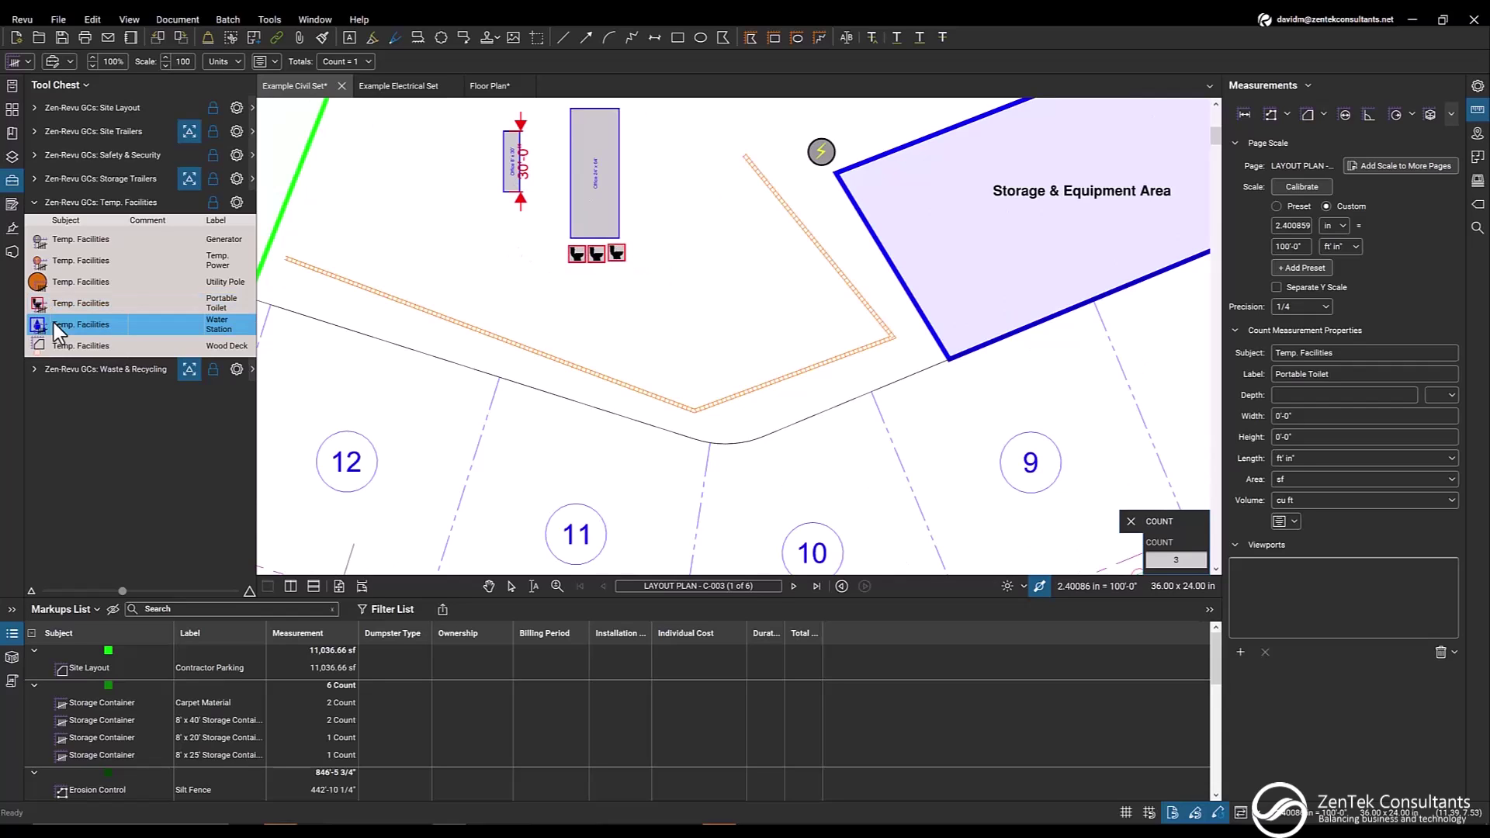
pyautogui.scroll(-2, 671, 260)
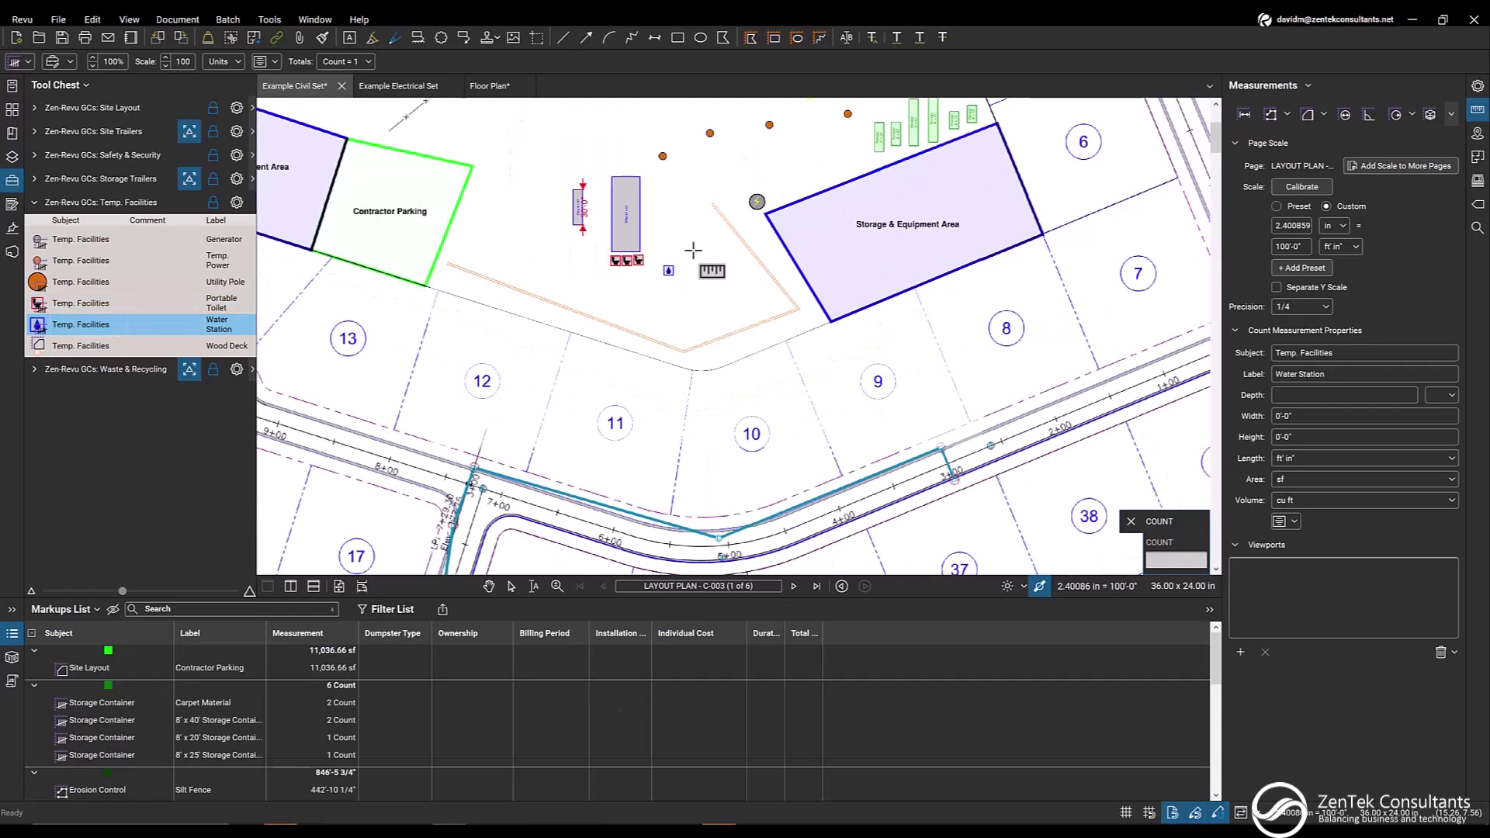
pyautogui.scroll(2, 672, 247)
pyautogui.click(653, 260)
pyautogui.scroll(2, 653, 260)
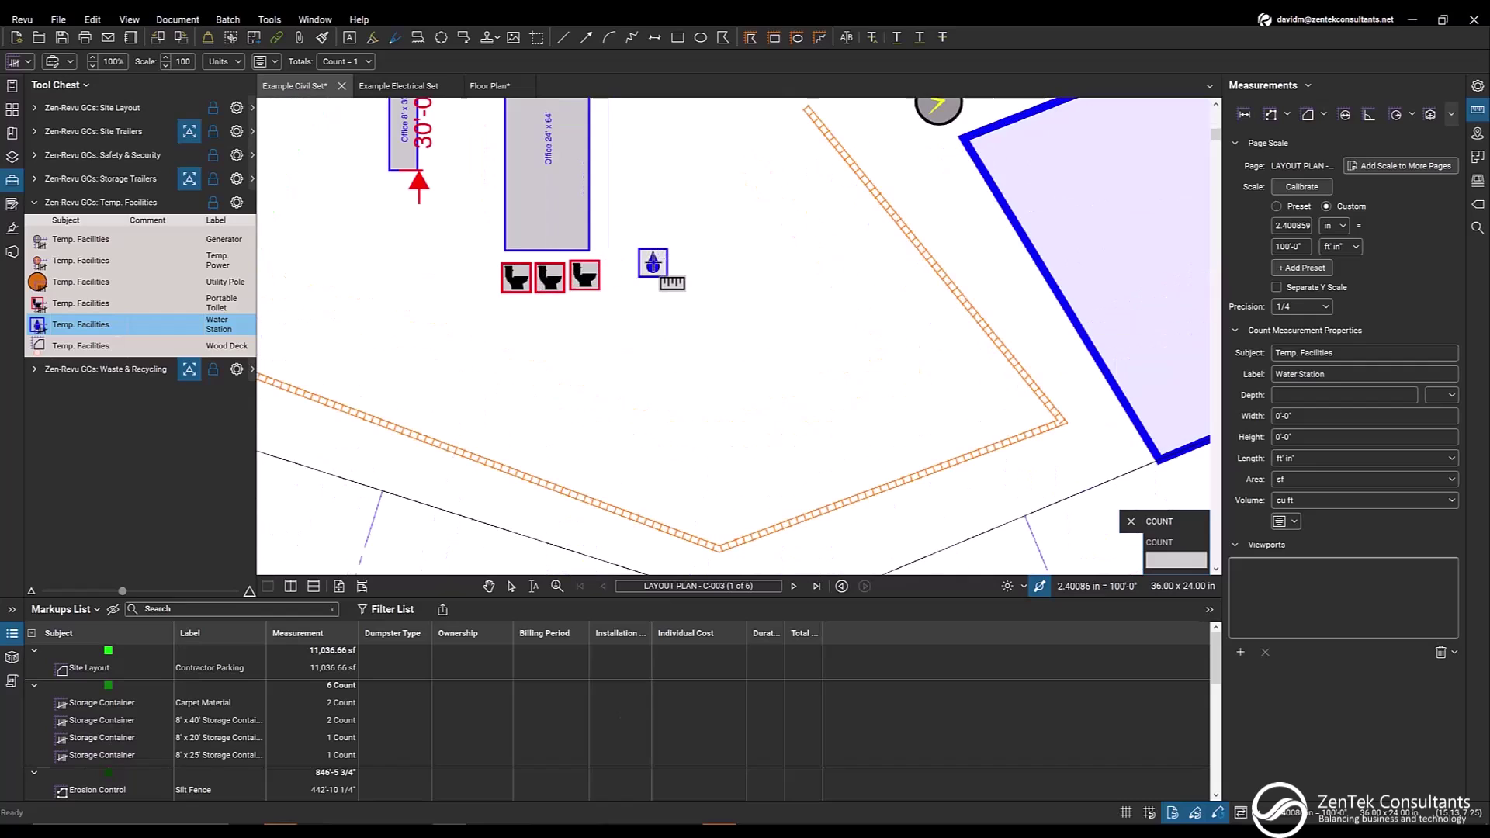
pyautogui.scroll(-2, 776, 365)
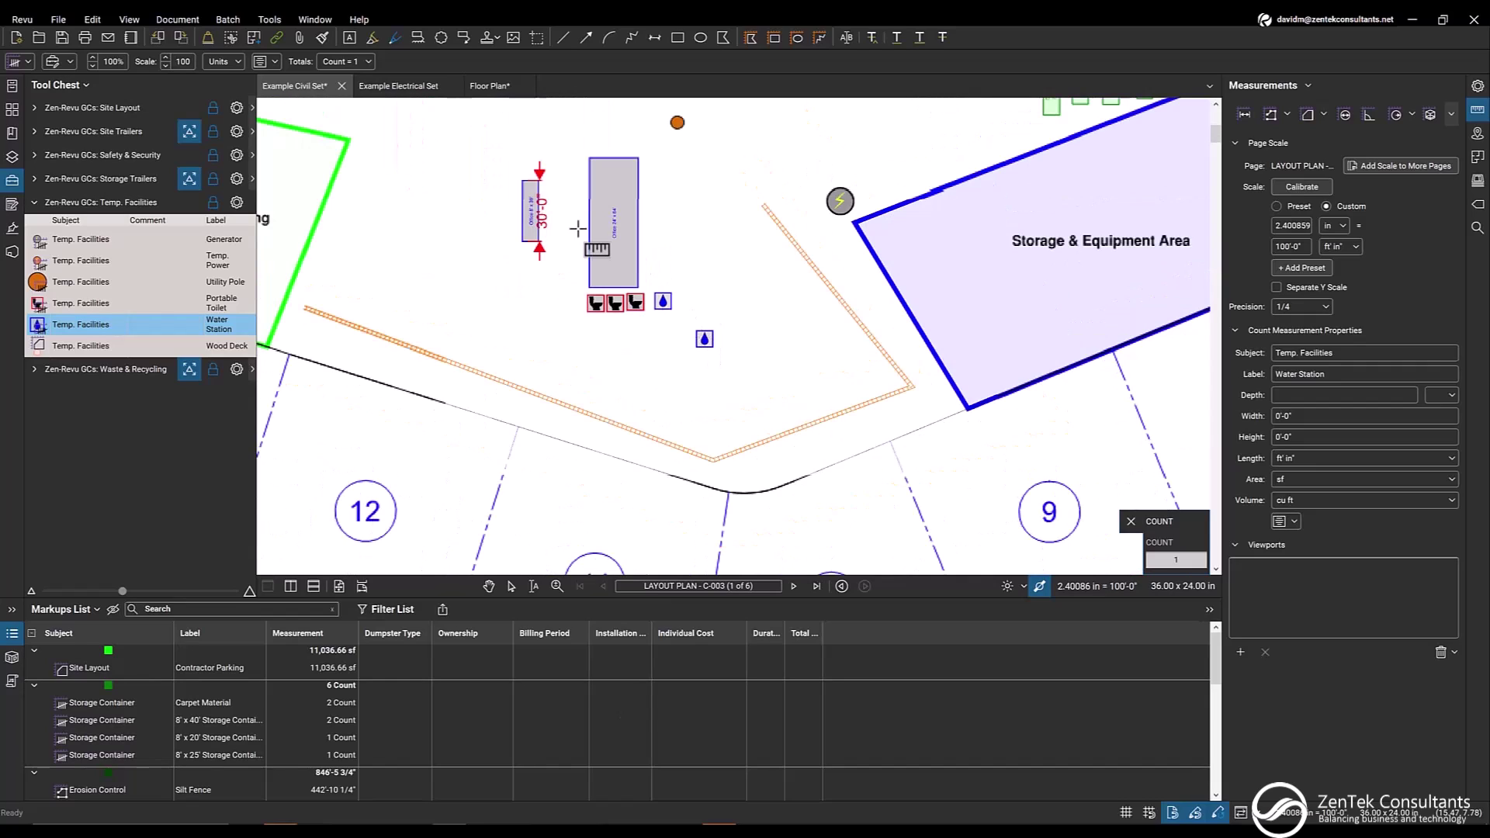
# On the Floor Plan, place two Water Stations along the building's northeastern exterior wall
pyautogui.click(390, 90)
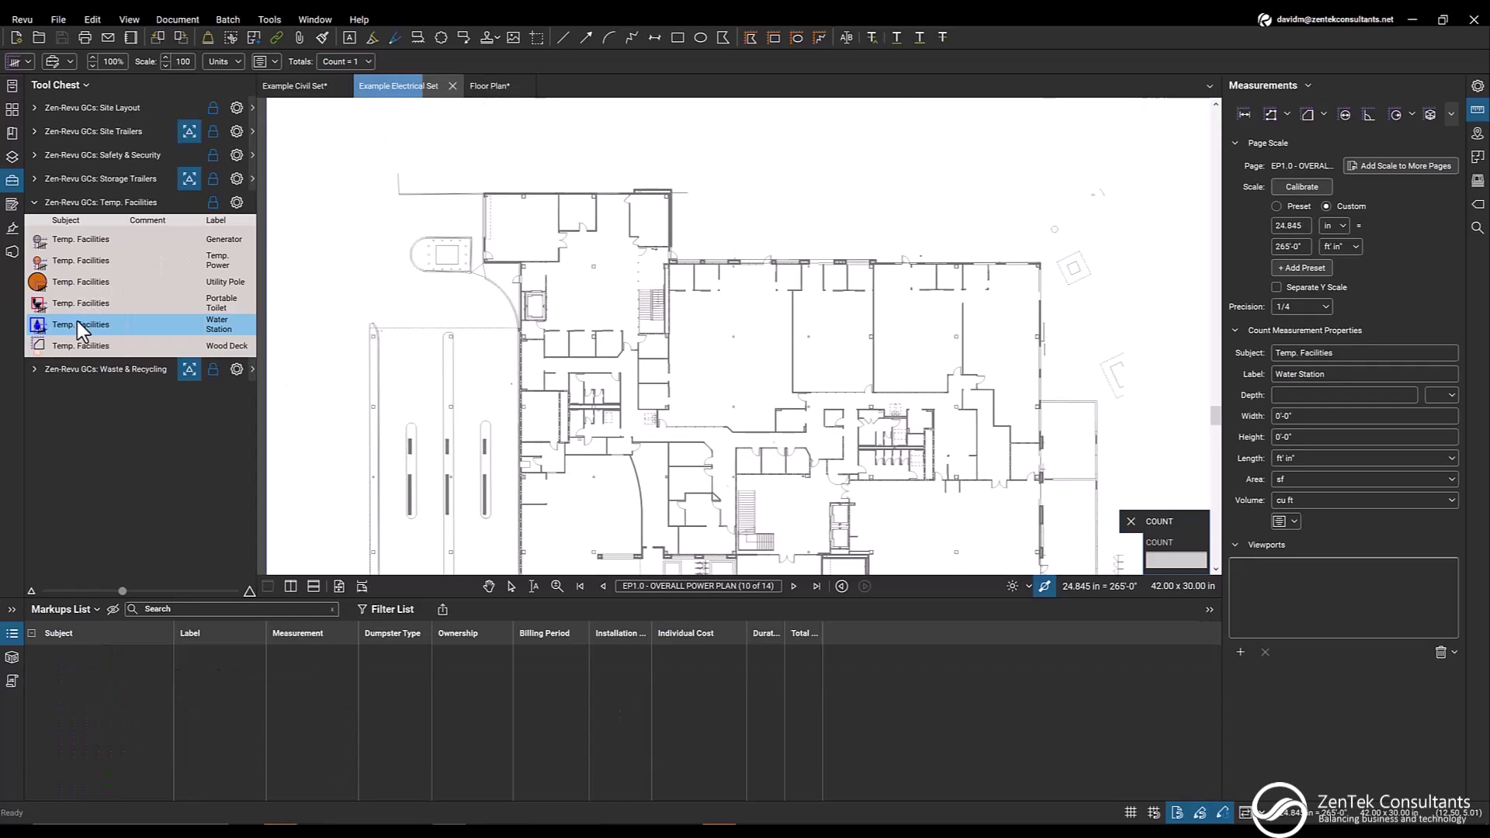
pyautogui.click(482, 87)
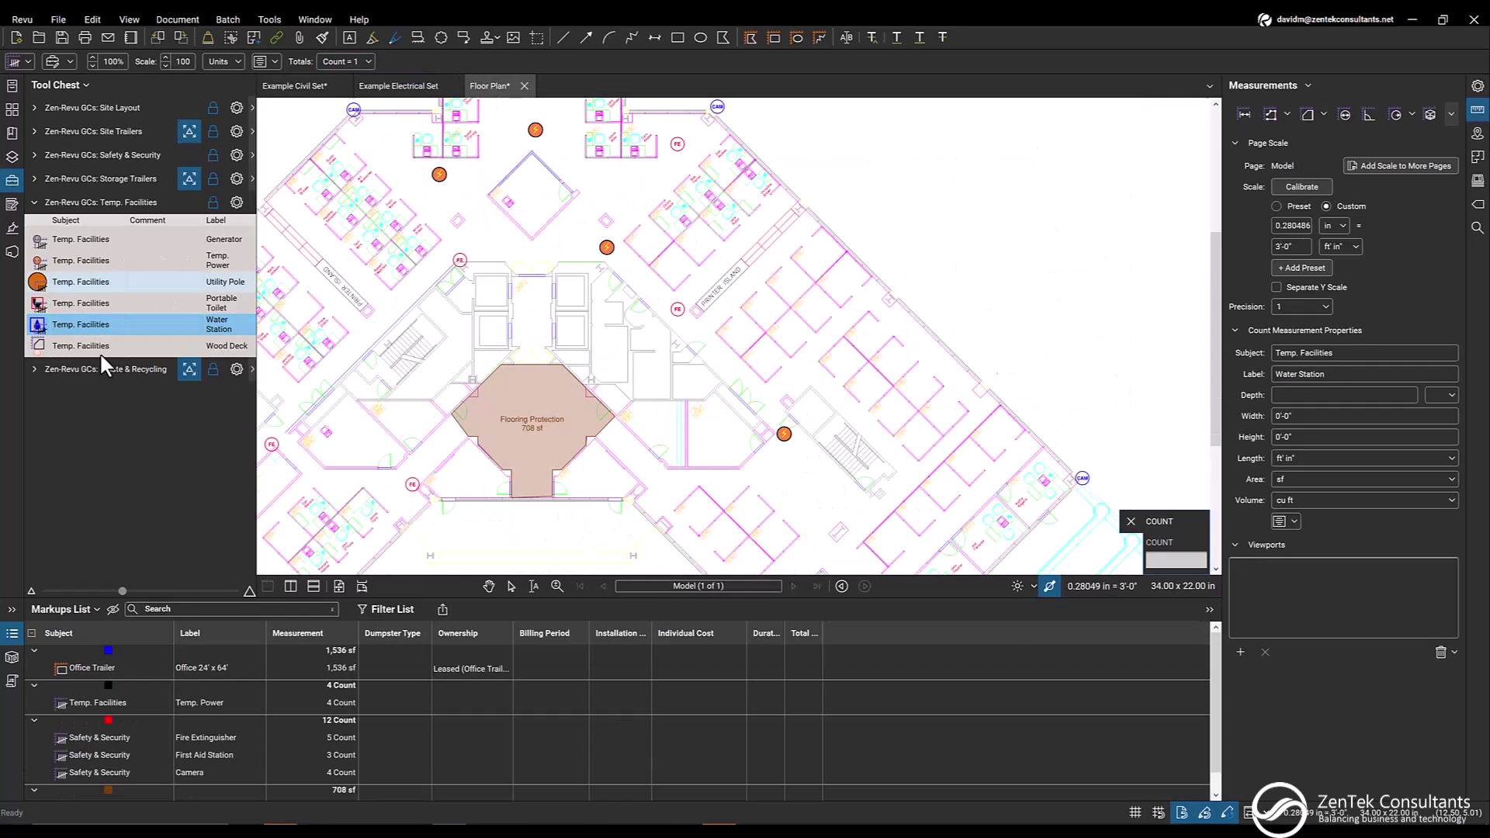
pyautogui.click(808, 200)
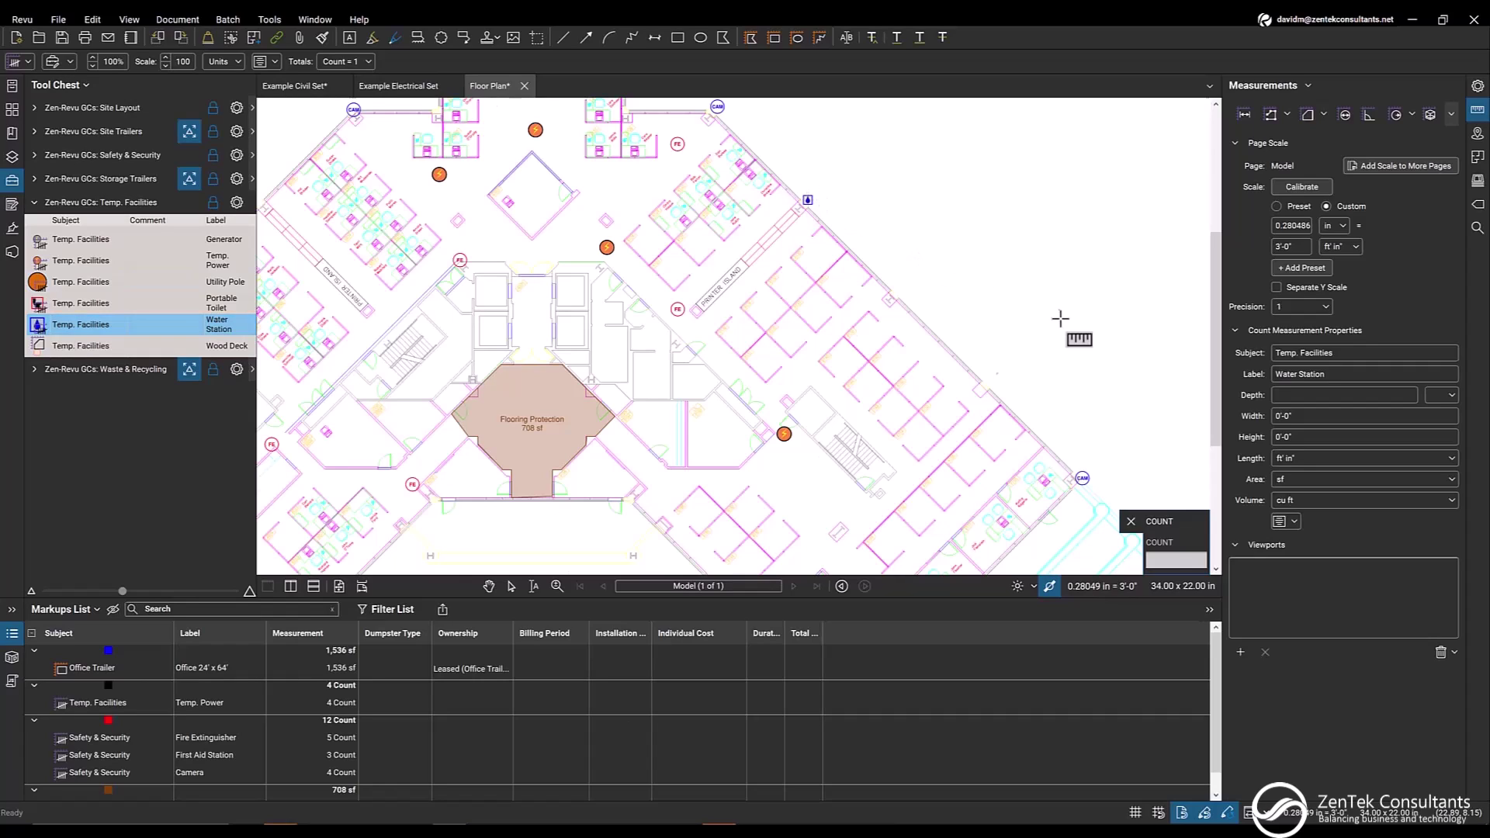
pyautogui.click(968, 358)
pyautogui.rightClick(605, 364)
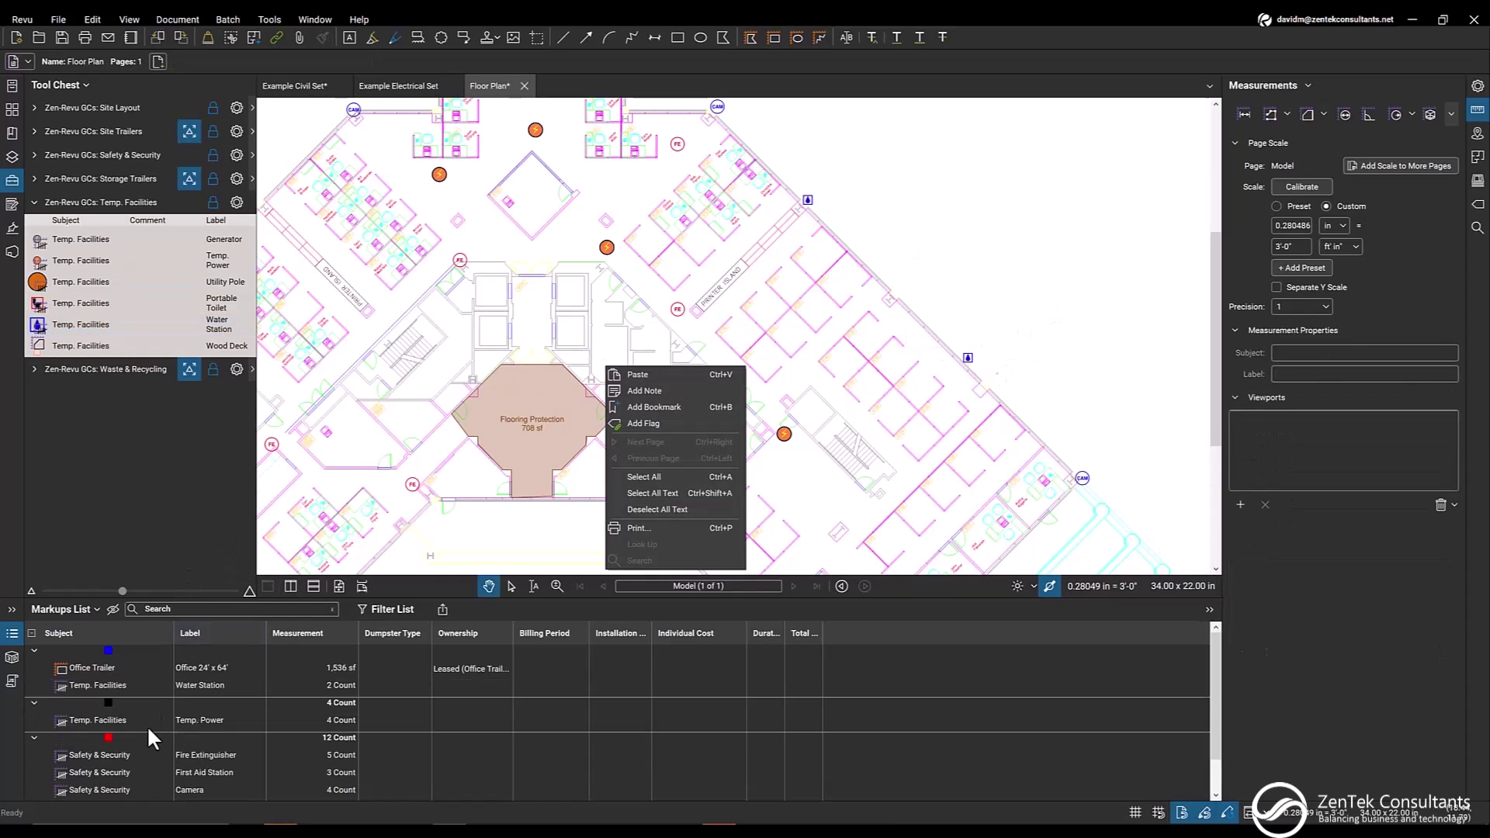
pyautogui.click(775, 231)
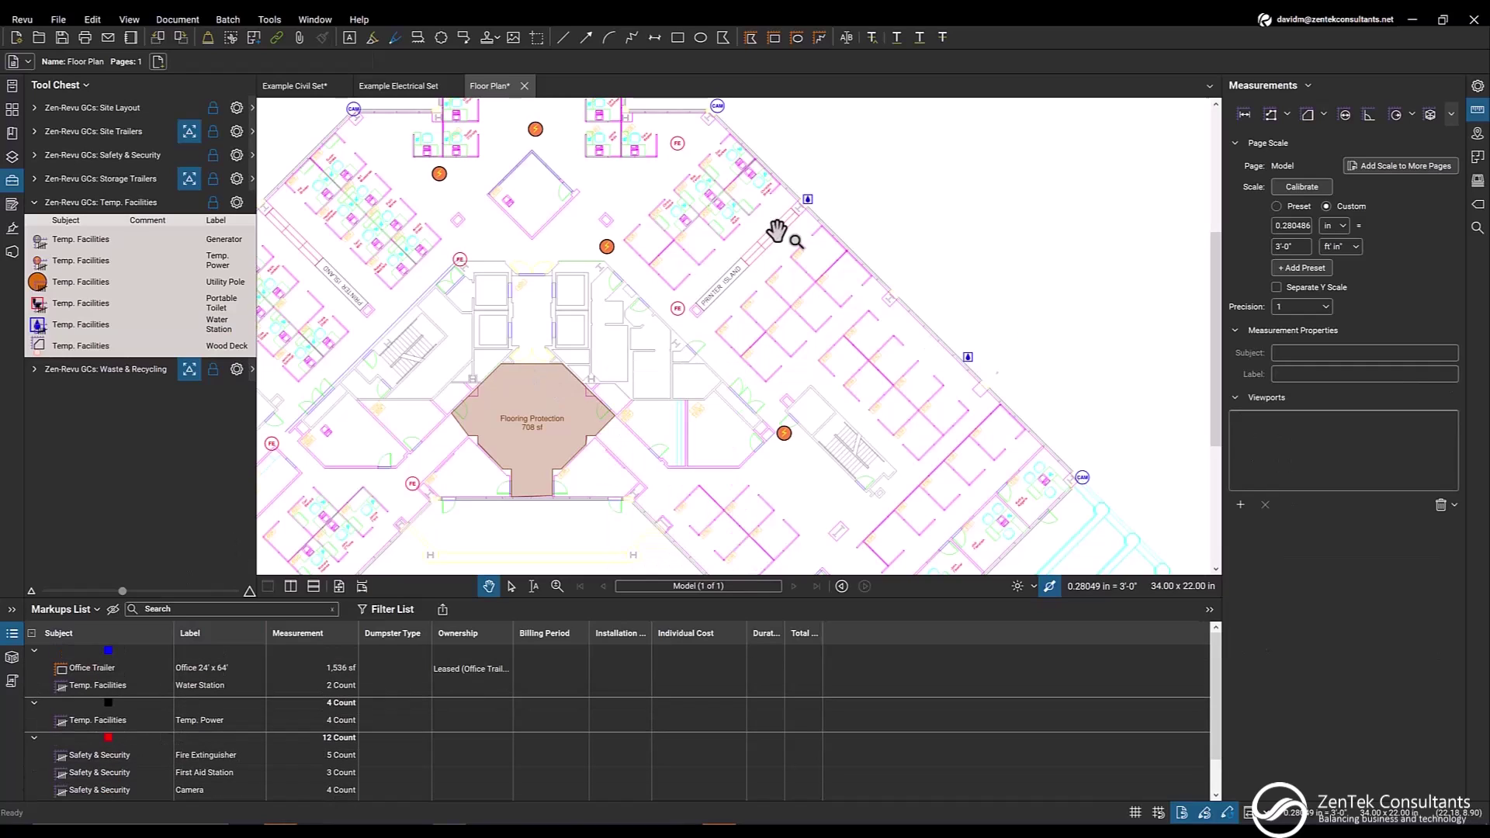
# Relabel the two exterior wall water stations as Exterior Water Spigot in the Markups List
pyautogui.click(807, 200)
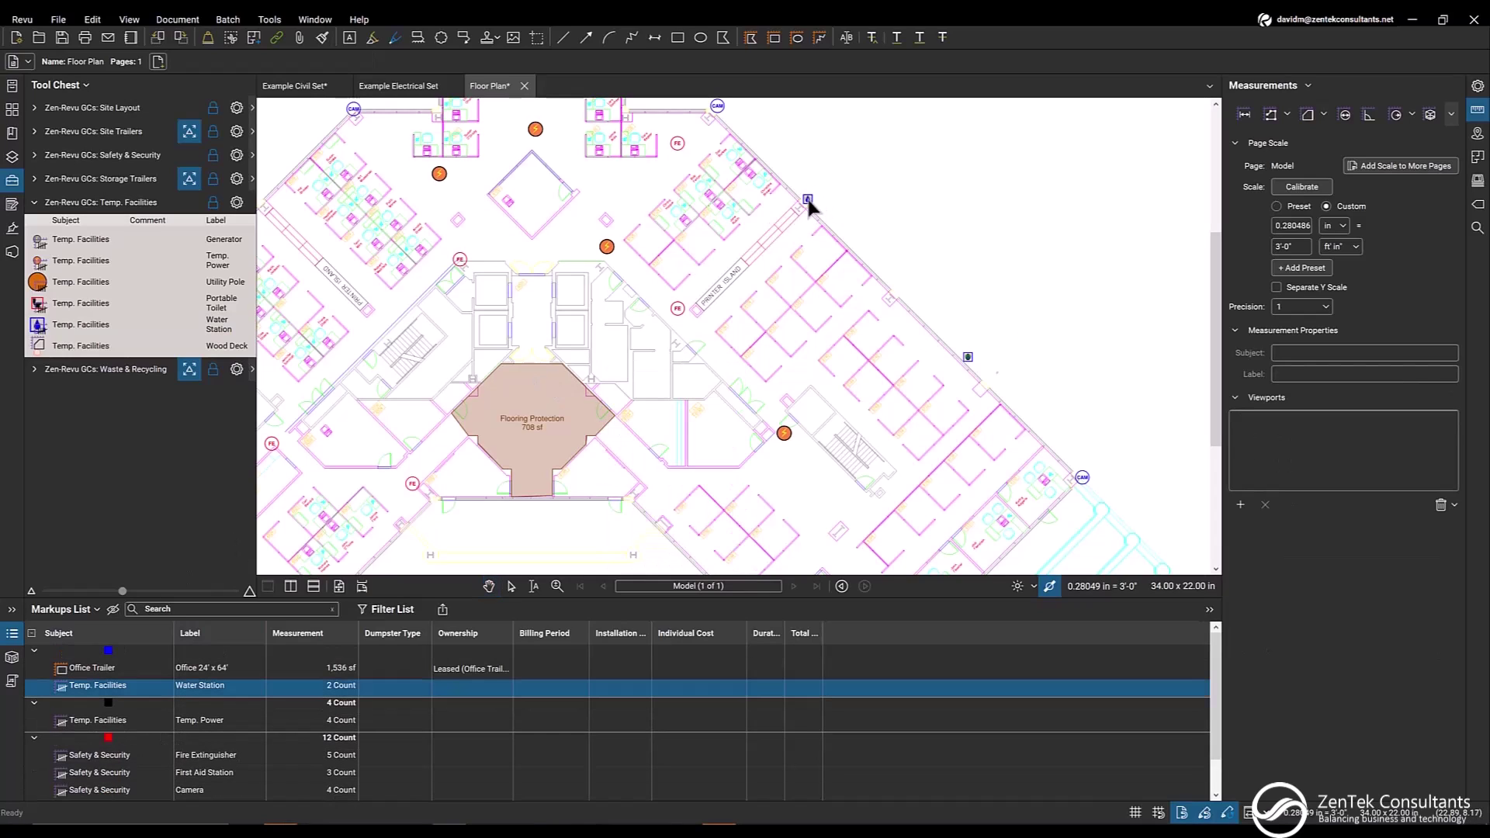
pyautogui.click(219, 685)
pyautogui.write('E')
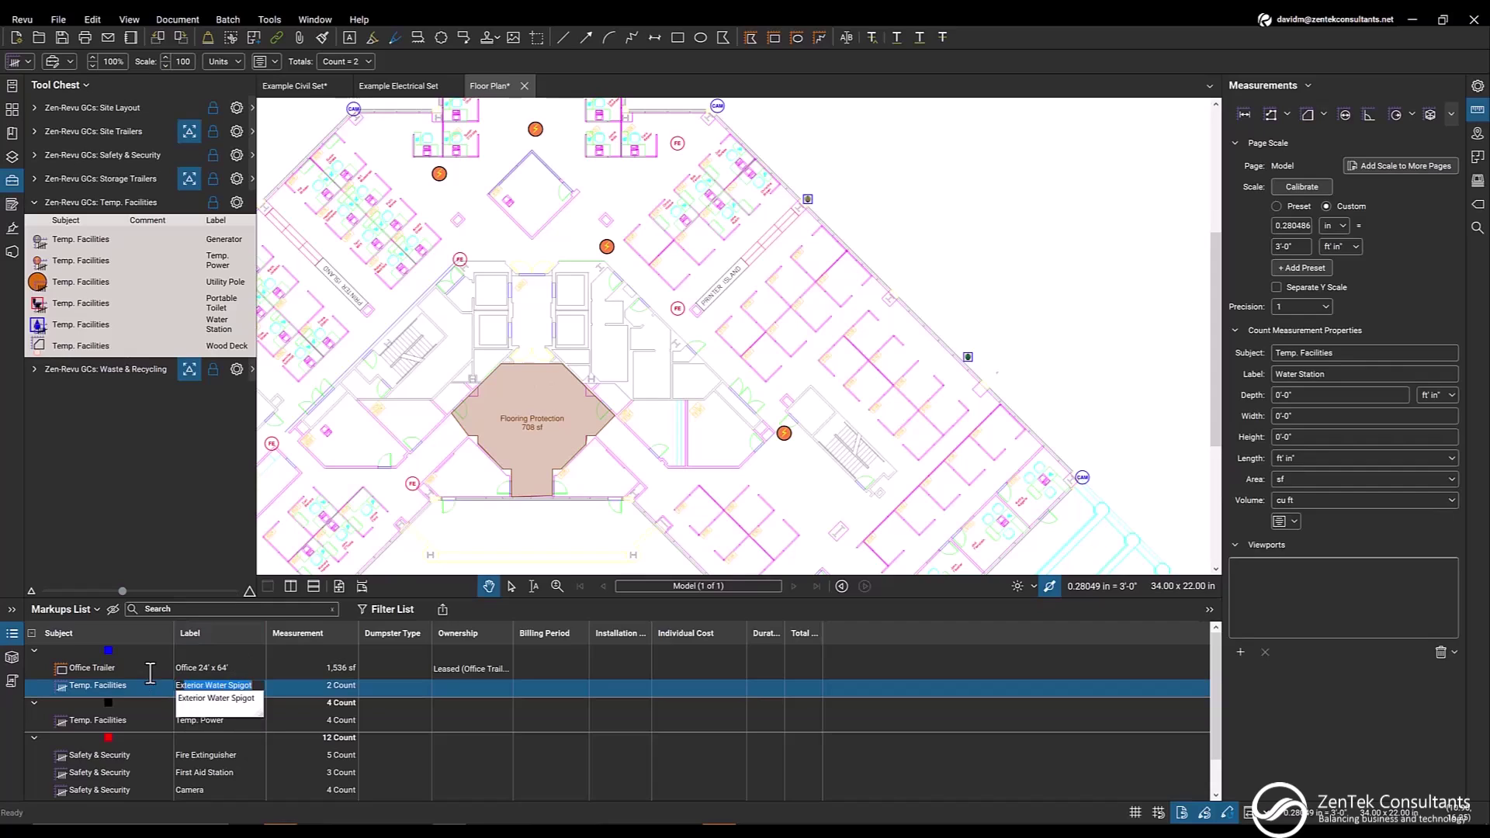
pyautogui.write('xterior')
pyautogui.press('Return')
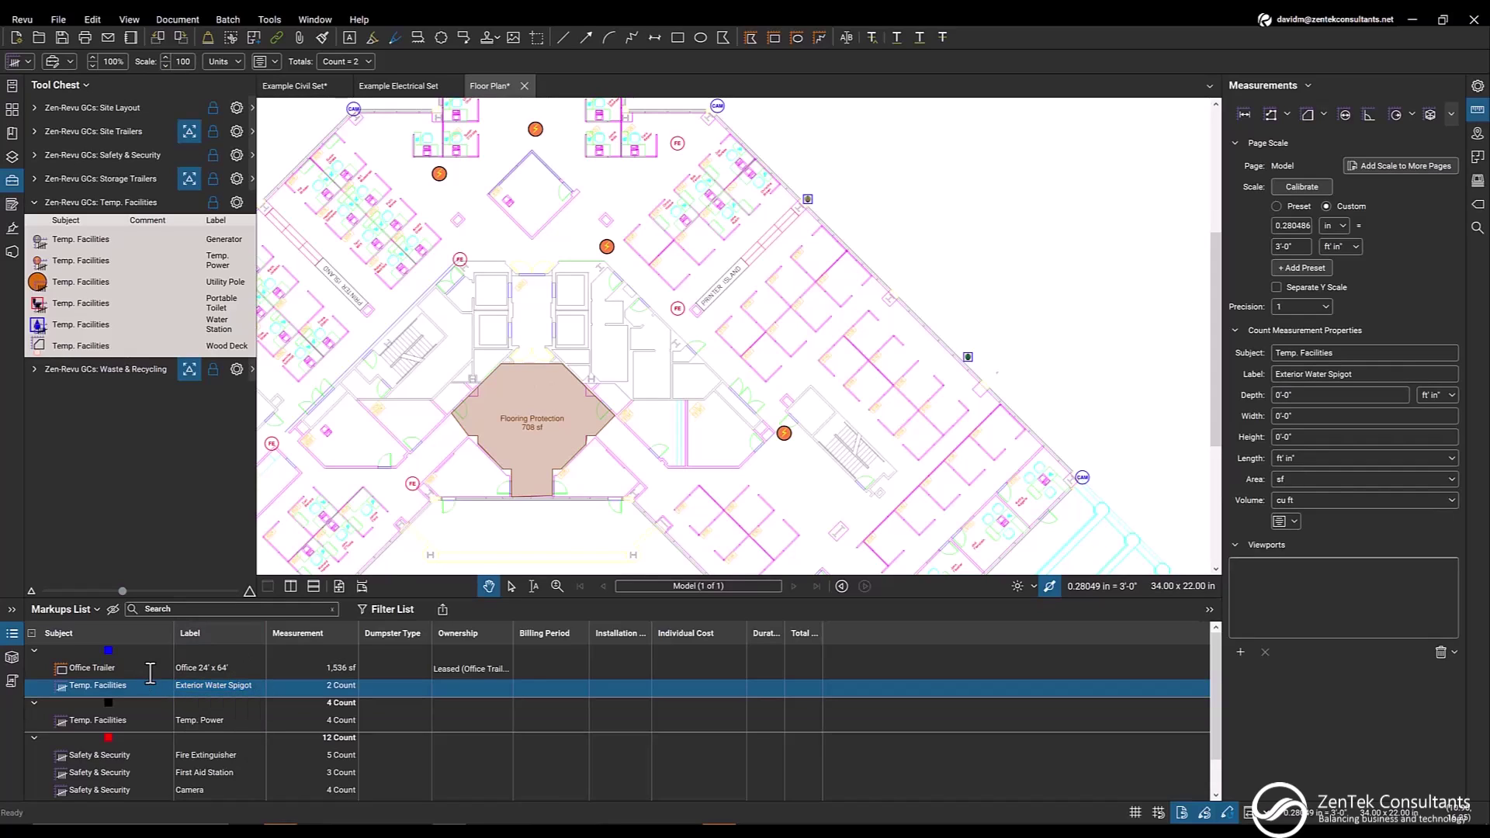
# Place another Water Station at the eastern corner of the small room between the two fire extinguishers southwest of the core
pyautogui.click(101, 326)
pyautogui.moveTo(484, 409); pyautogui.dragTo(705, 295)
pyautogui.scroll(2, 526, 346)
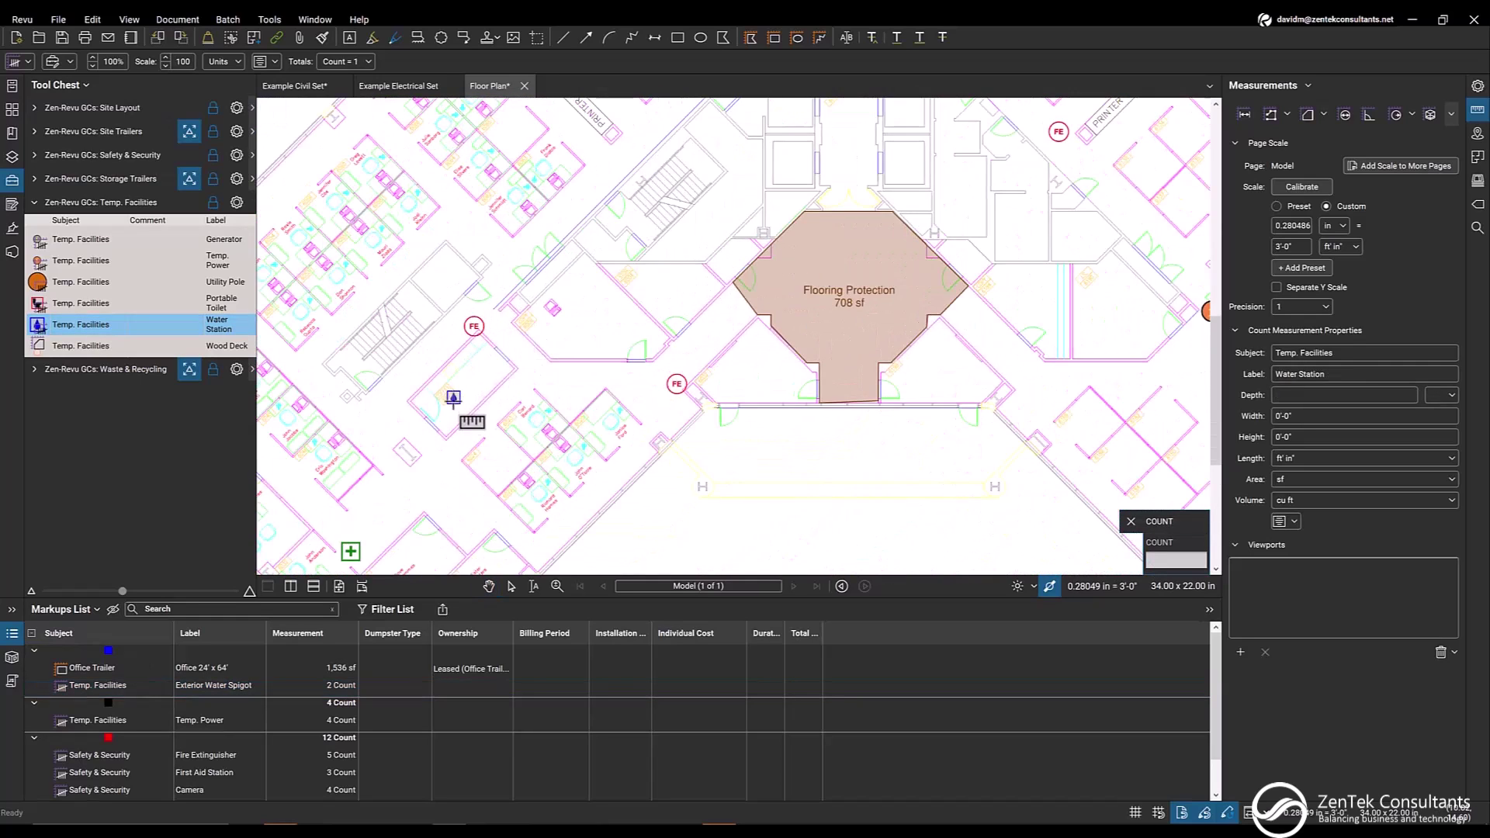
pyautogui.scroll(4, 563, 342)
pyautogui.click(648, 256)
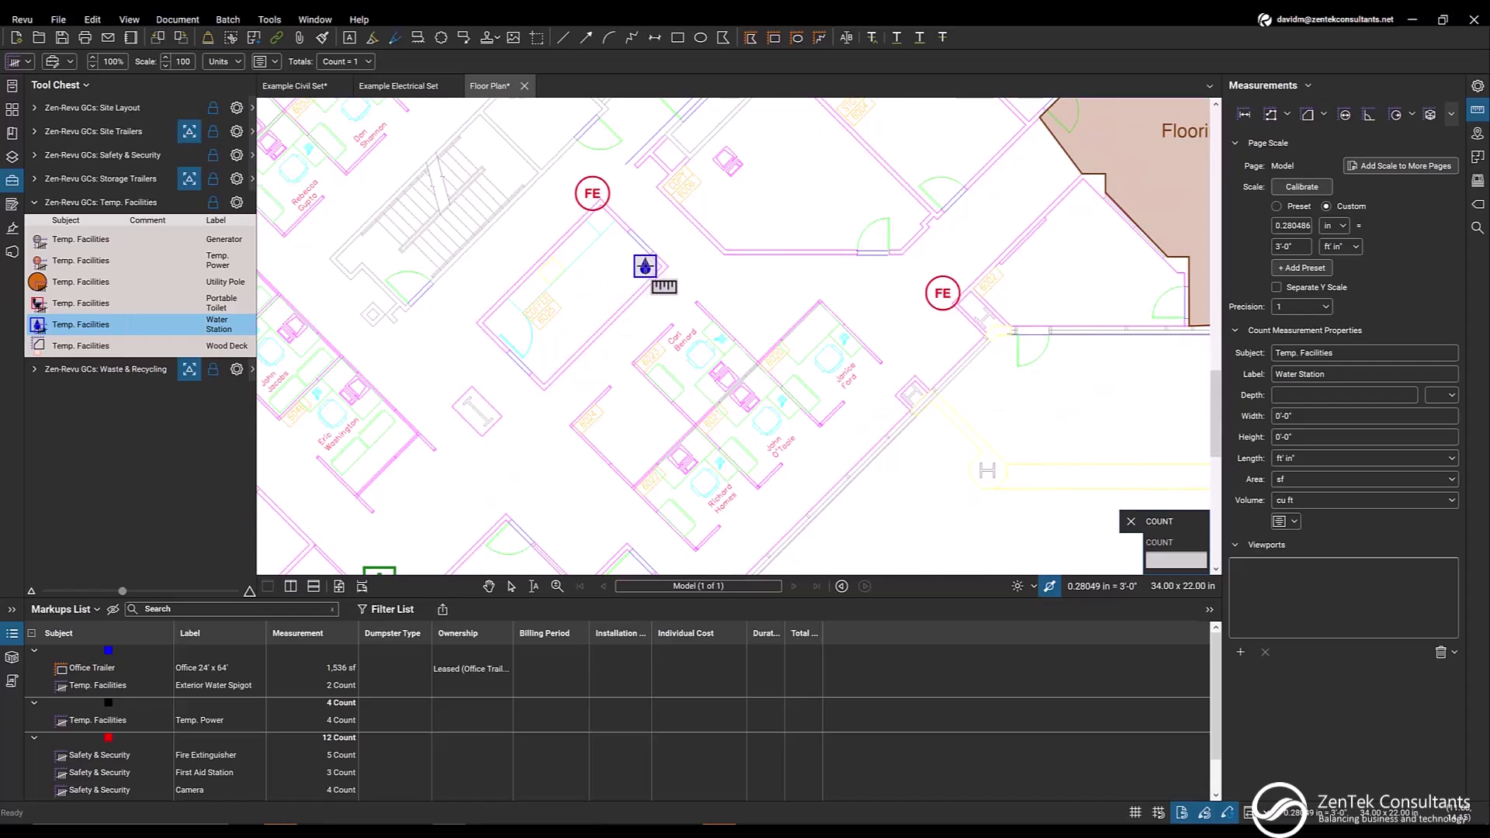
pyautogui.press('Escape')
pyautogui.rightClick(599, 246)
pyautogui.click(631, 253)
# Relabel the new interior water station as Mop Sink Water in the Markups List
pyautogui.click(645, 266)
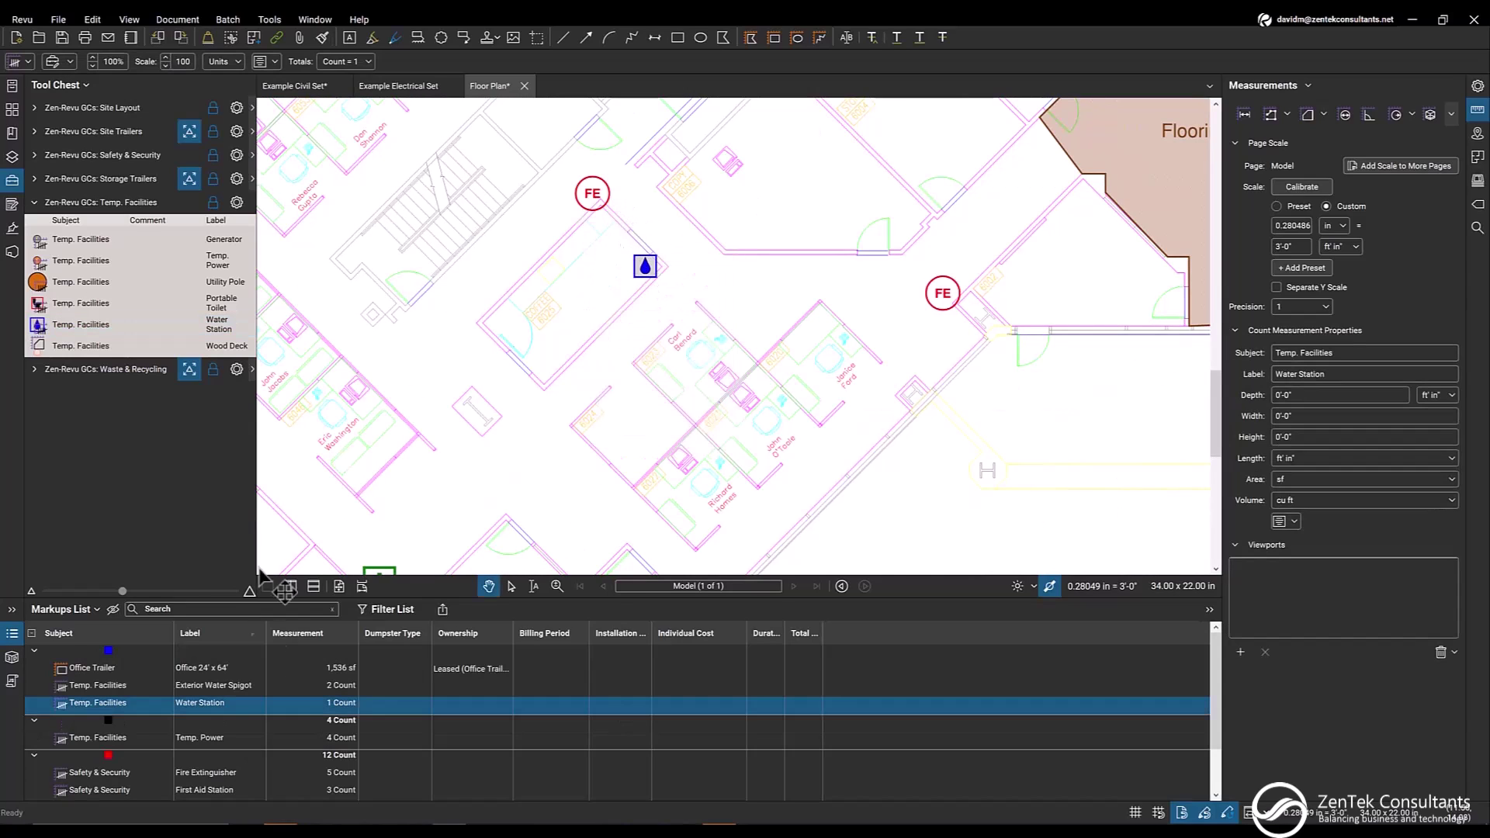
pyautogui.click(235, 700)
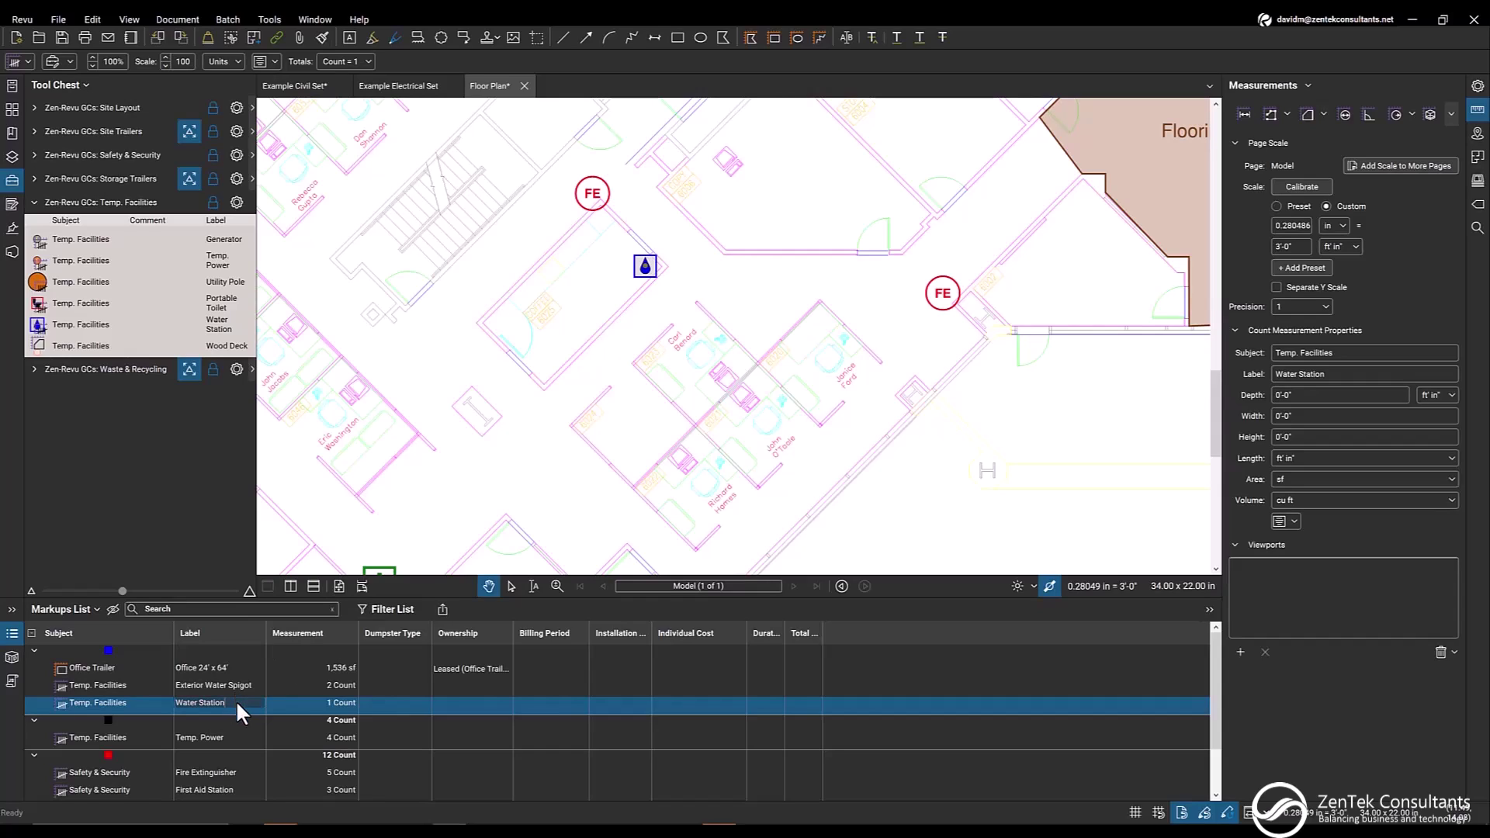
pyautogui.write('Mop Sink Water')
pyautogui.press('Return')
# Draw a rectangular Wood Deck about 9'-6" by 25'-9" against the southeastern side of the Office 24' x 64' trailer
pyautogui.click(101, 342)
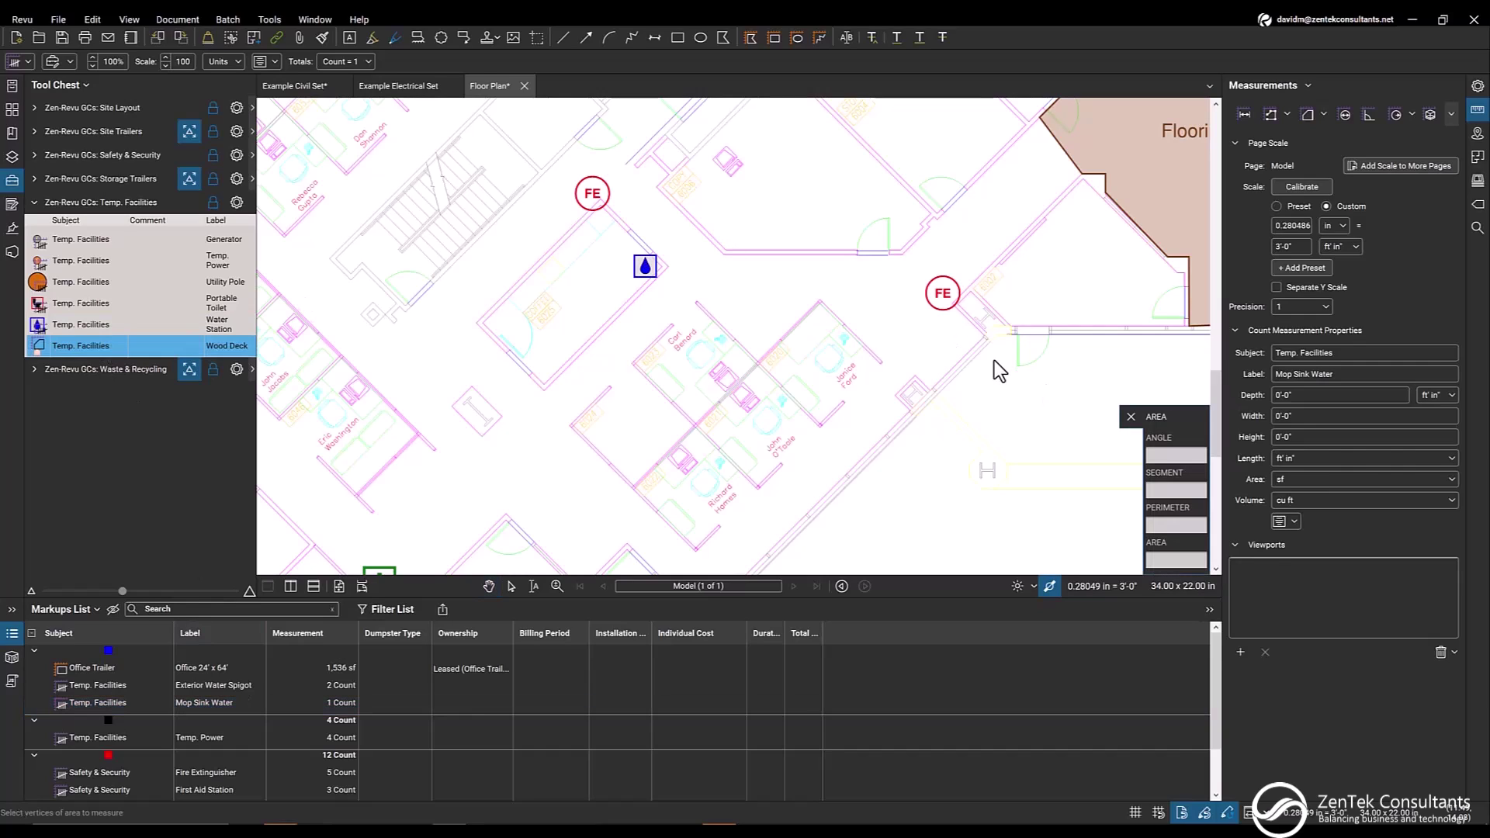
pyautogui.scroll(-5, 501, 295)
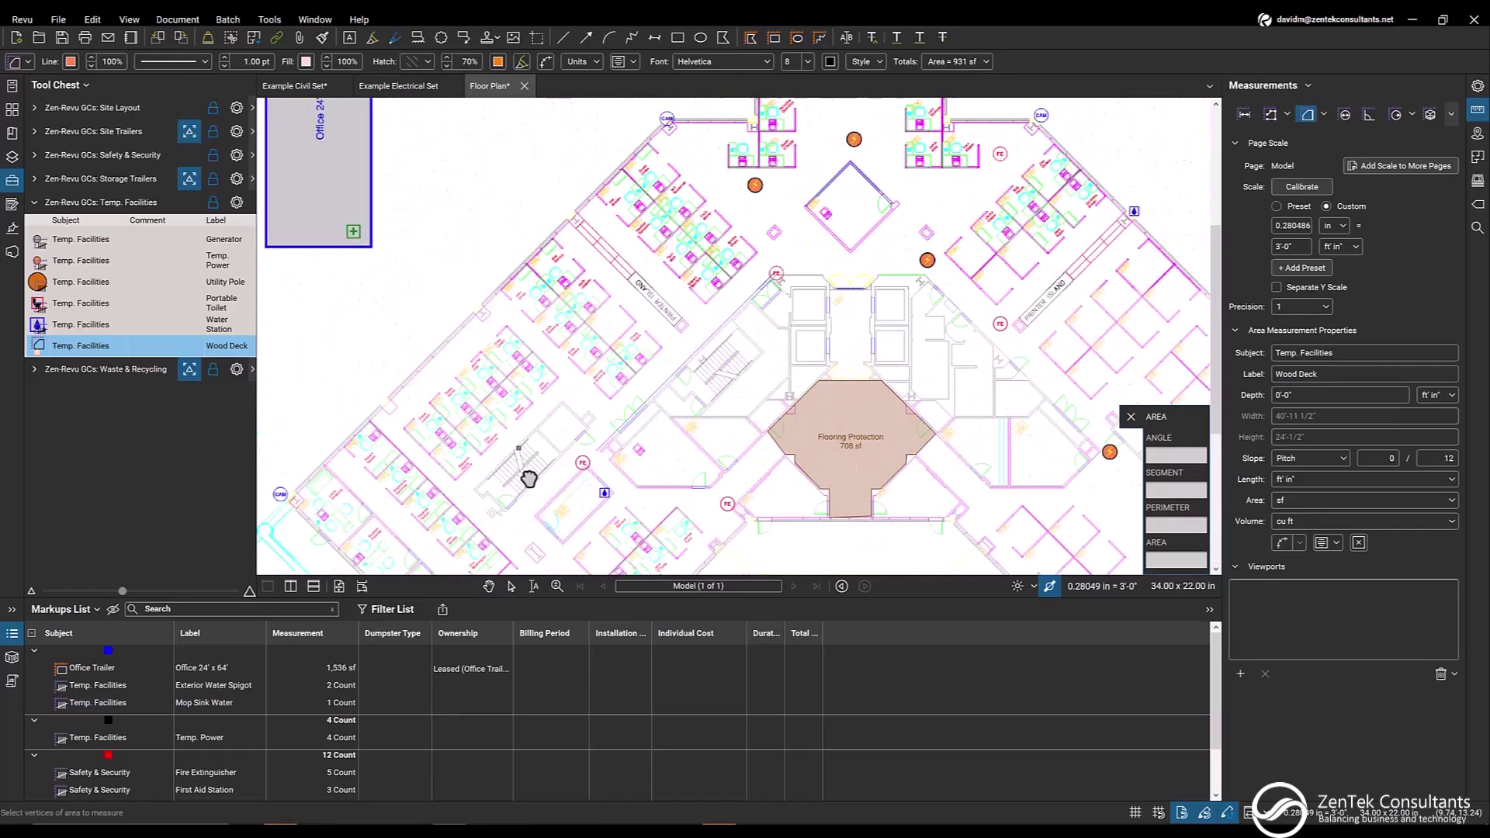
pyautogui.scroll(5, 436, 290)
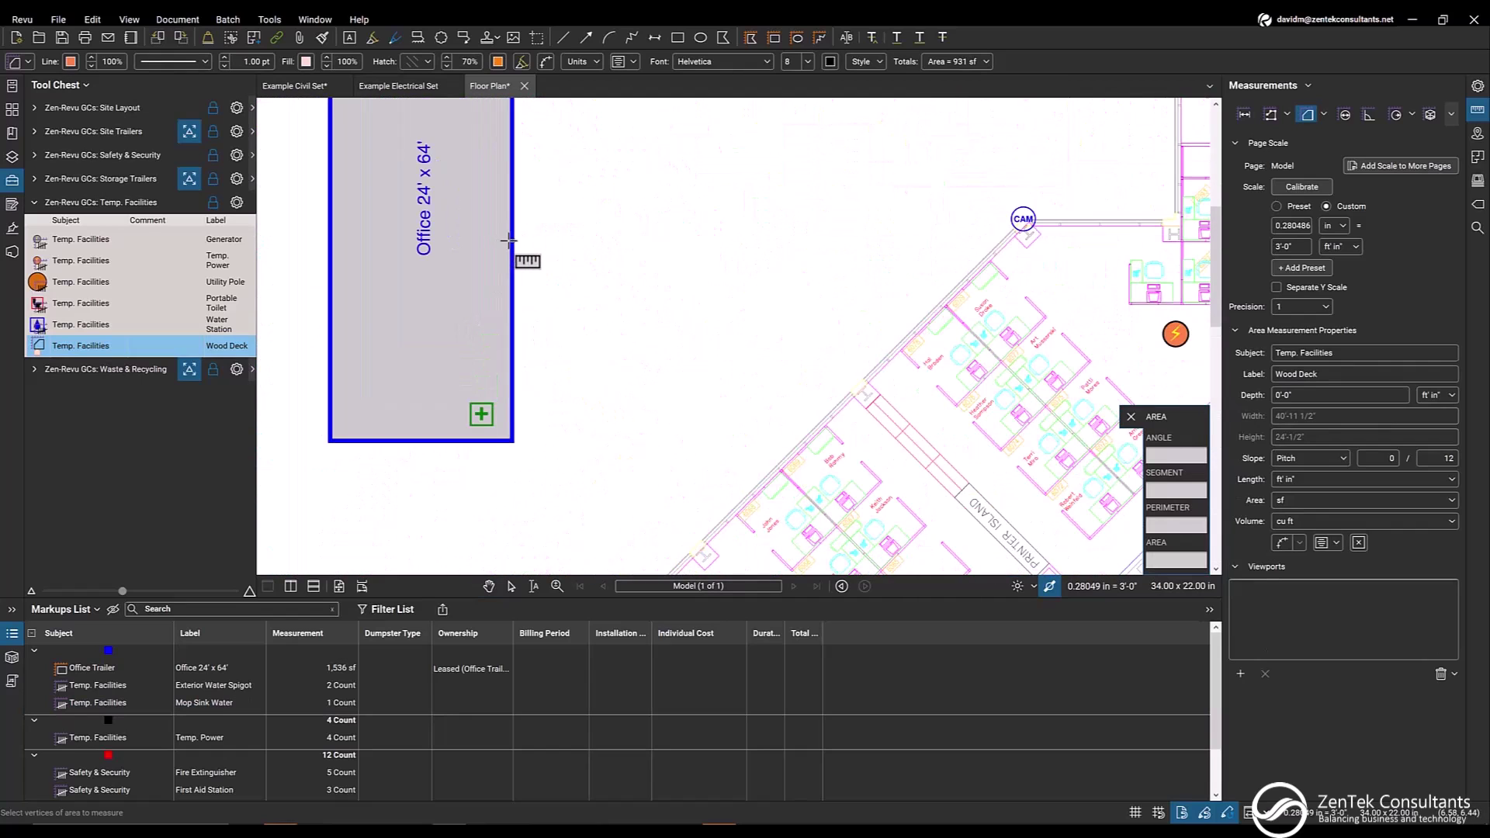
pyautogui.click(554, 239)
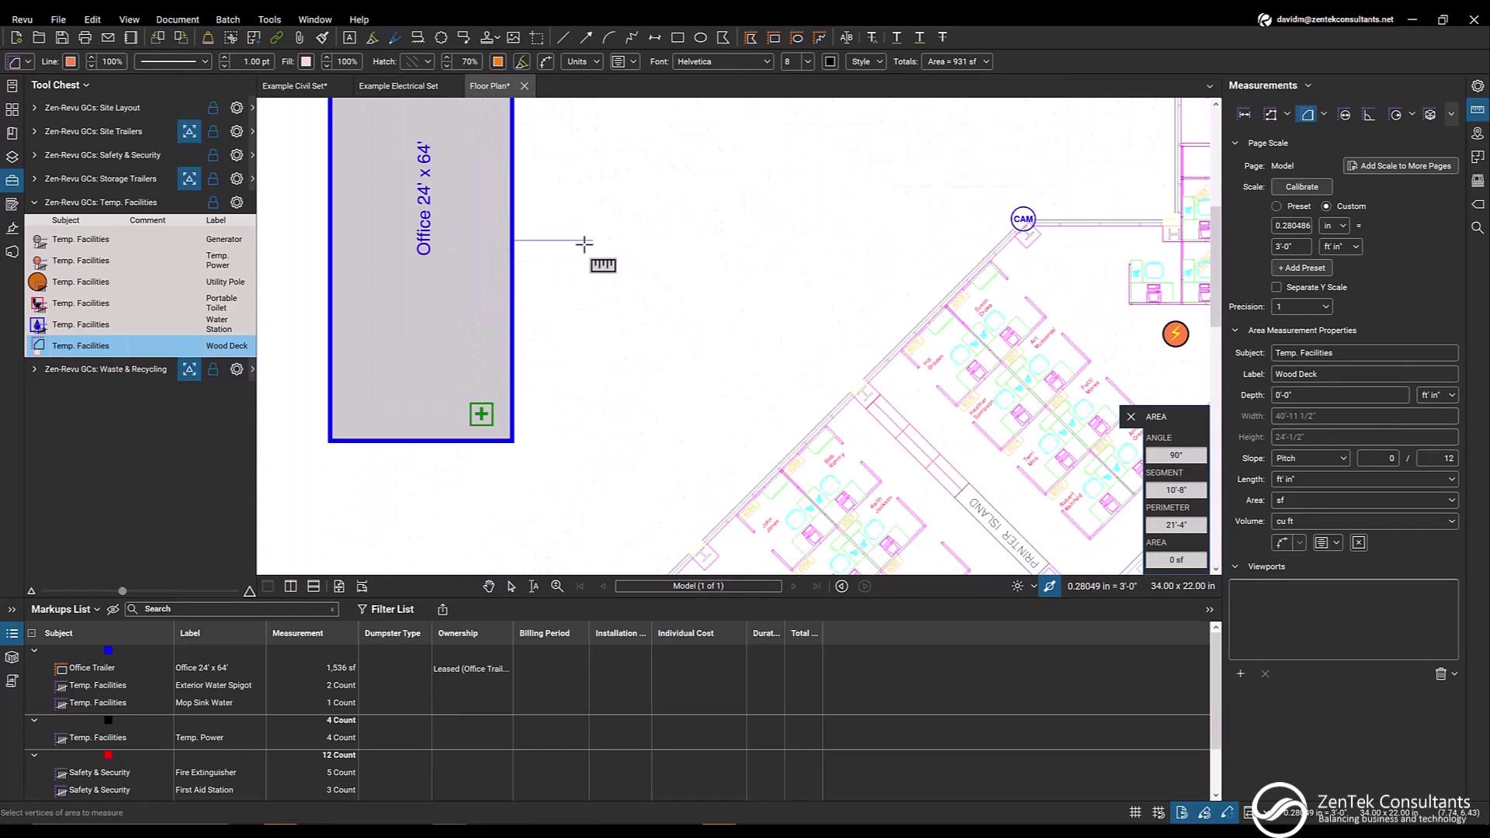
pyautogui.click(583, 241)
pyautogui.click(579, 436)
pyautogui.doubleClick(514, 441)
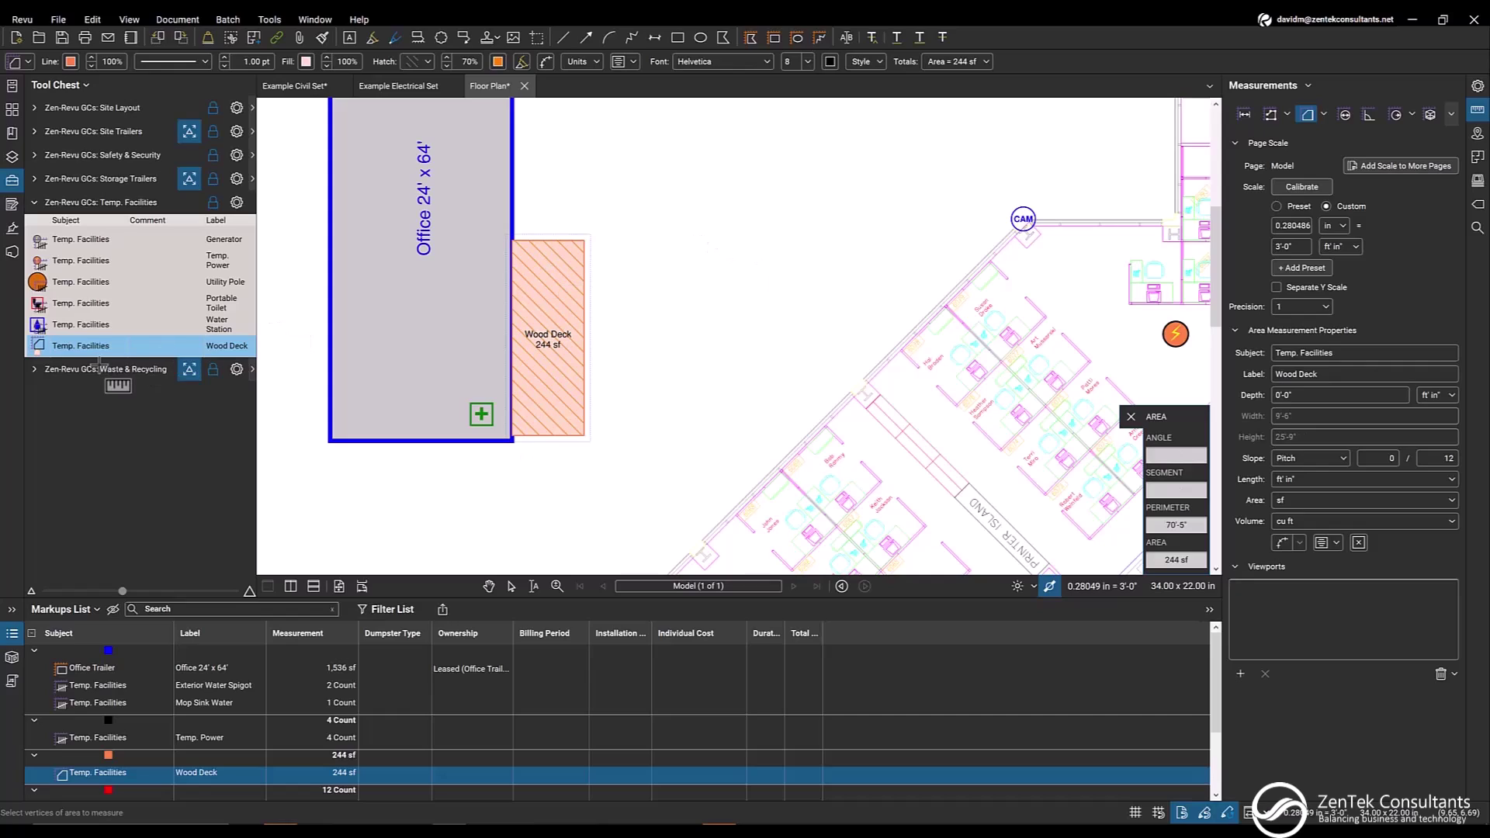
# Expand the Waste & Recycling tool set in place of Temp. Facilities and return to Example Civil Set
pyautogui.click(35, 369)
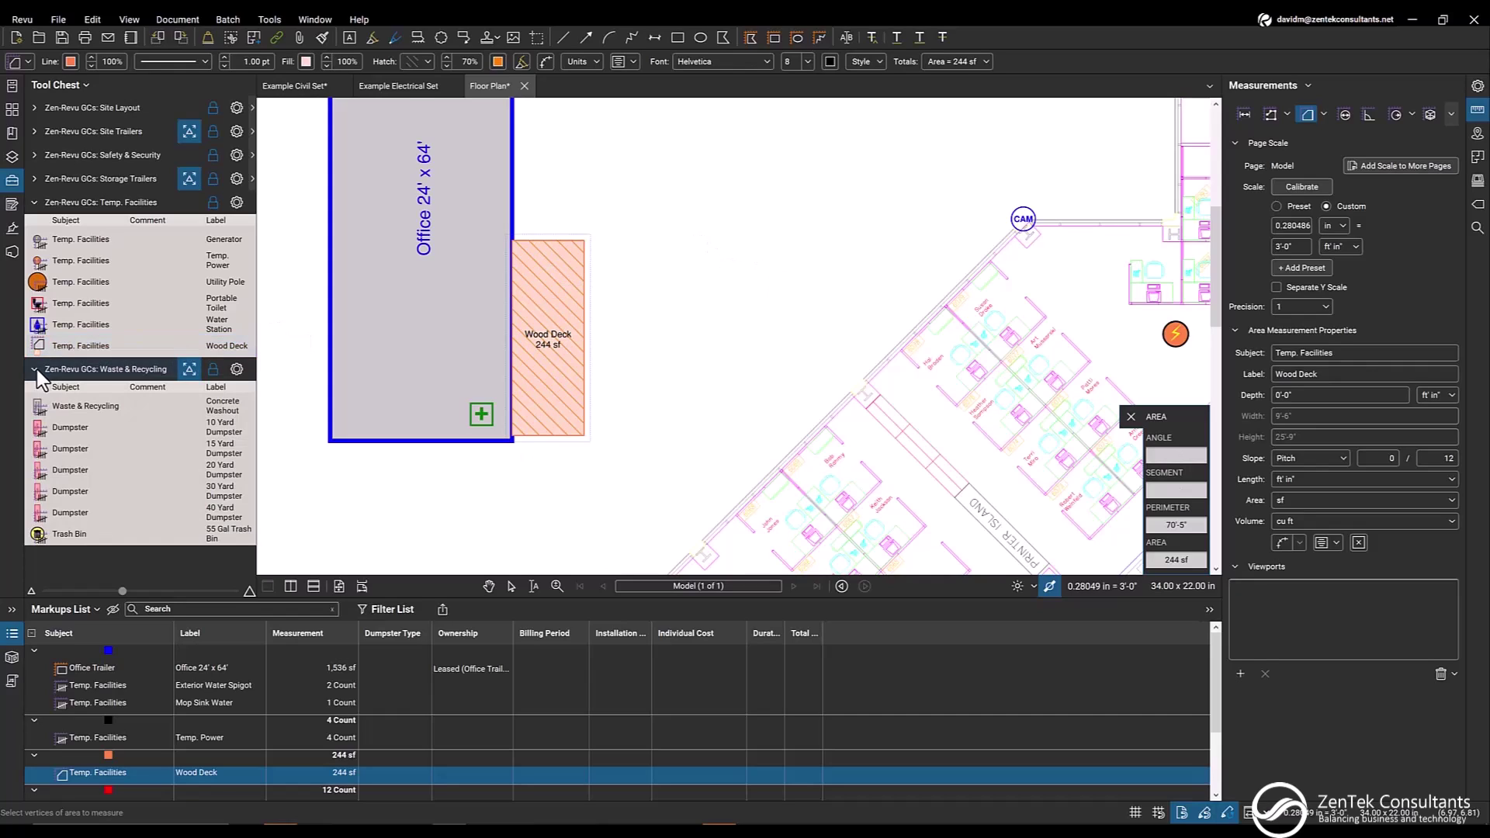
pyautogui.click(33, 202)
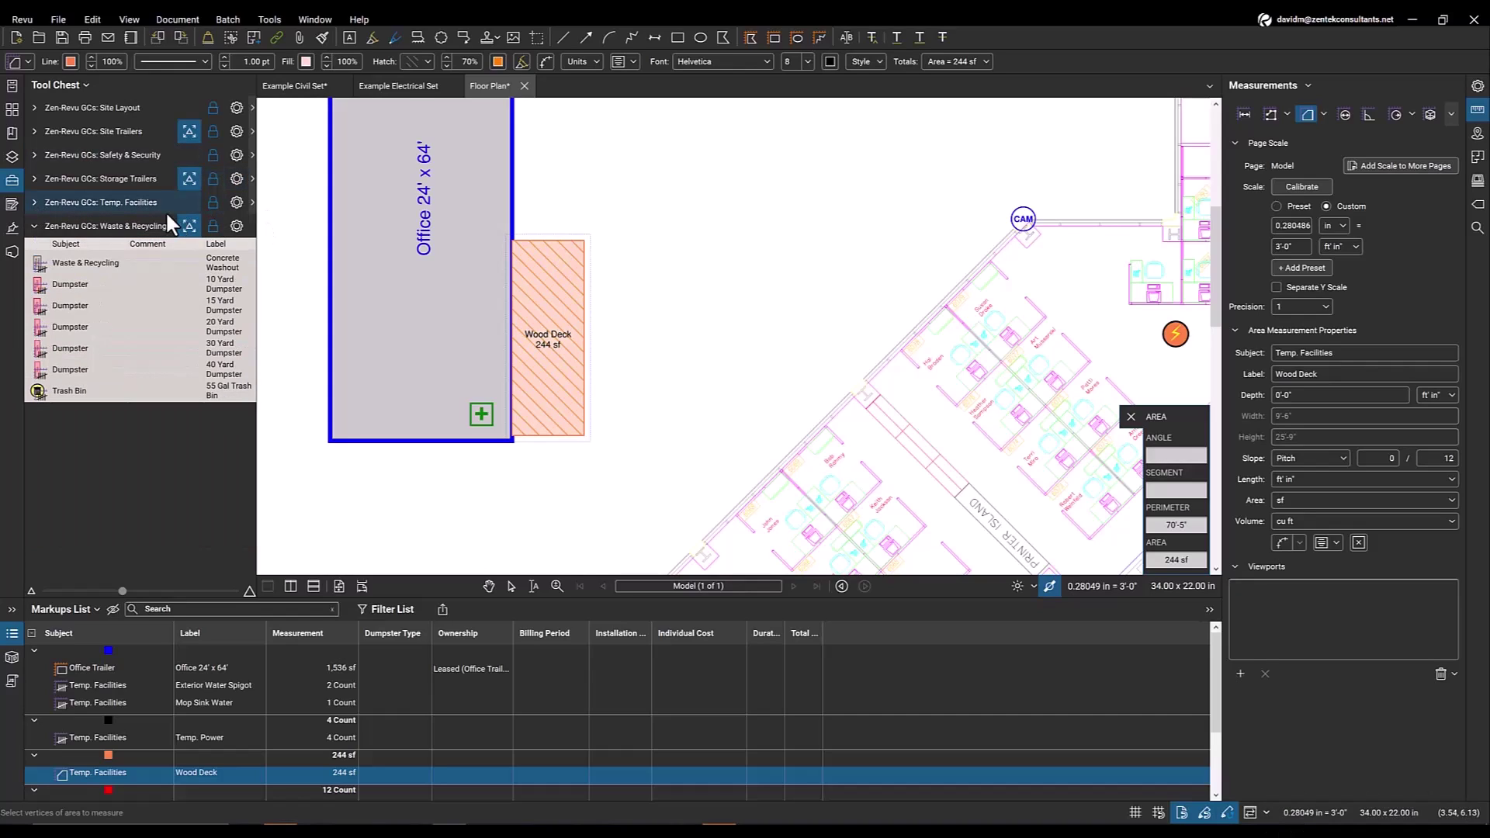
pyautogui.click(293, 88)
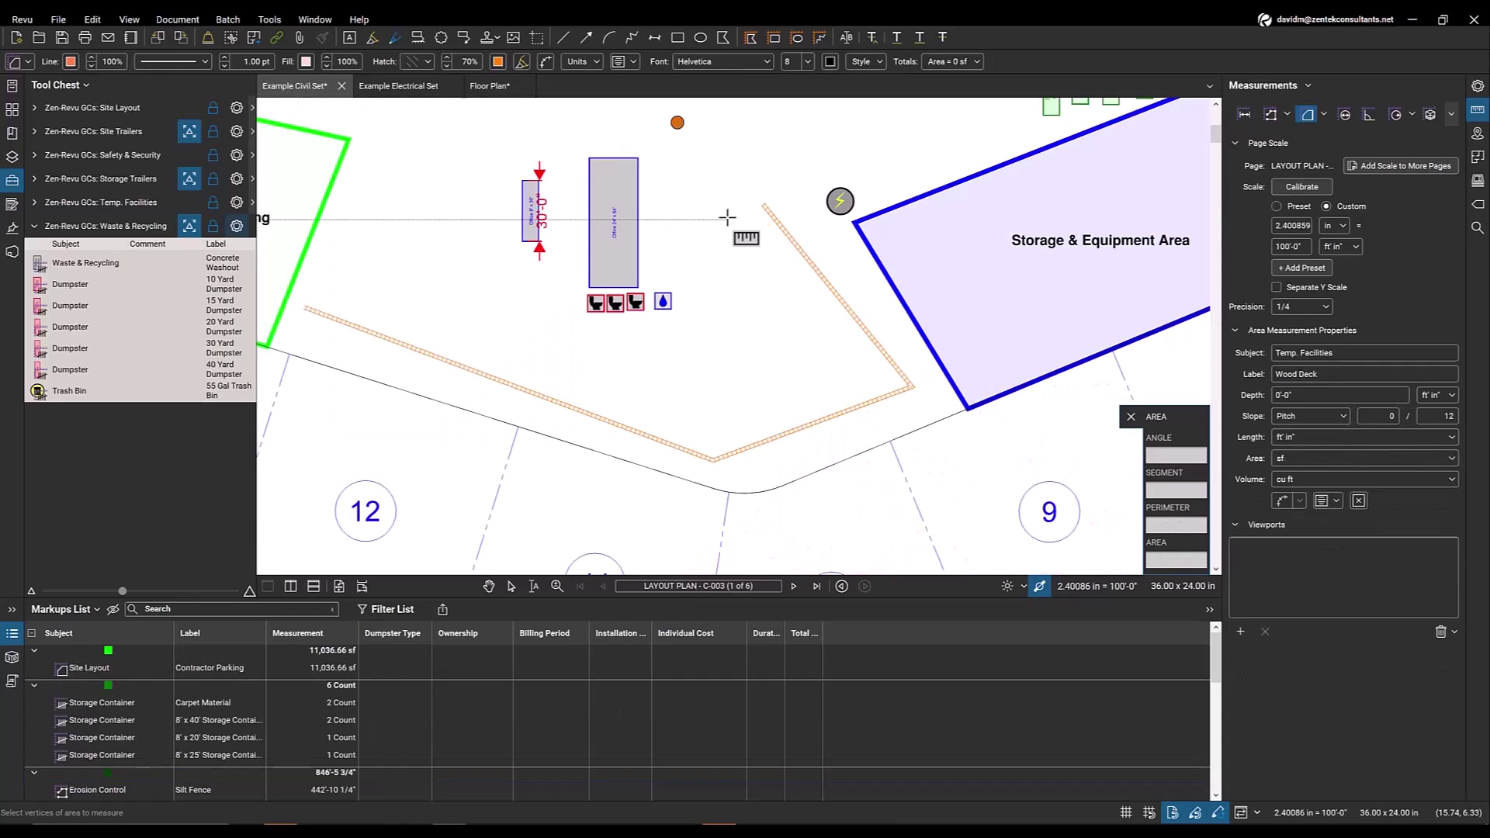
# Leave the Wood Deck area tool and hide the Markups List to enlarge the layout plan view
pyautogui.scroll(-4, 727, 217)
pyautogui.rightClick(652, 246)
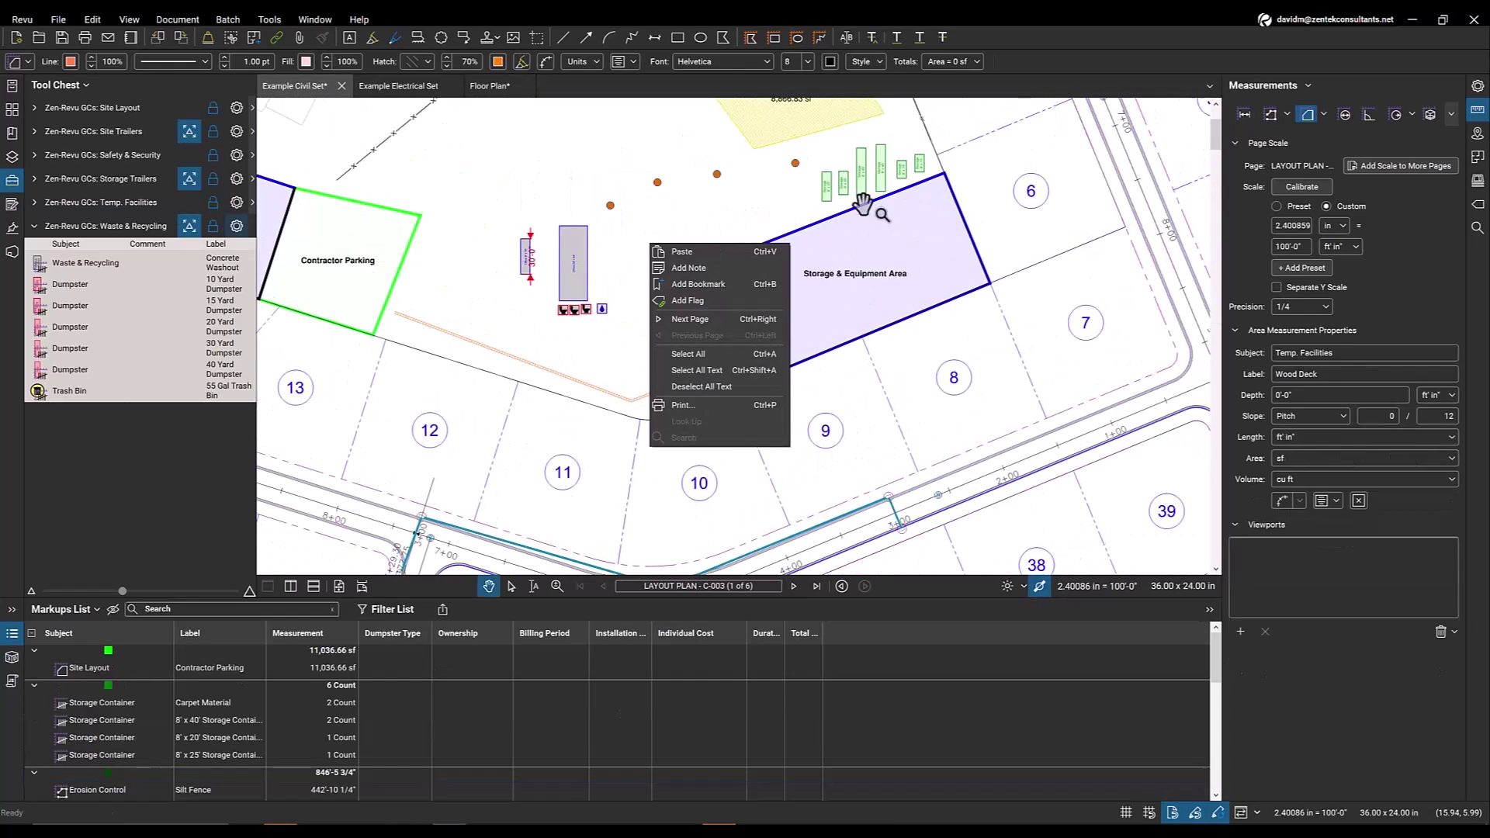
pyautogui.click(926, 226)
pyautogui.moveTo(984, 209); pyautogui.dragTo(957, 241)
pyautogui.moveTo(566, 598); pyautogui.dragTo(512, 551)
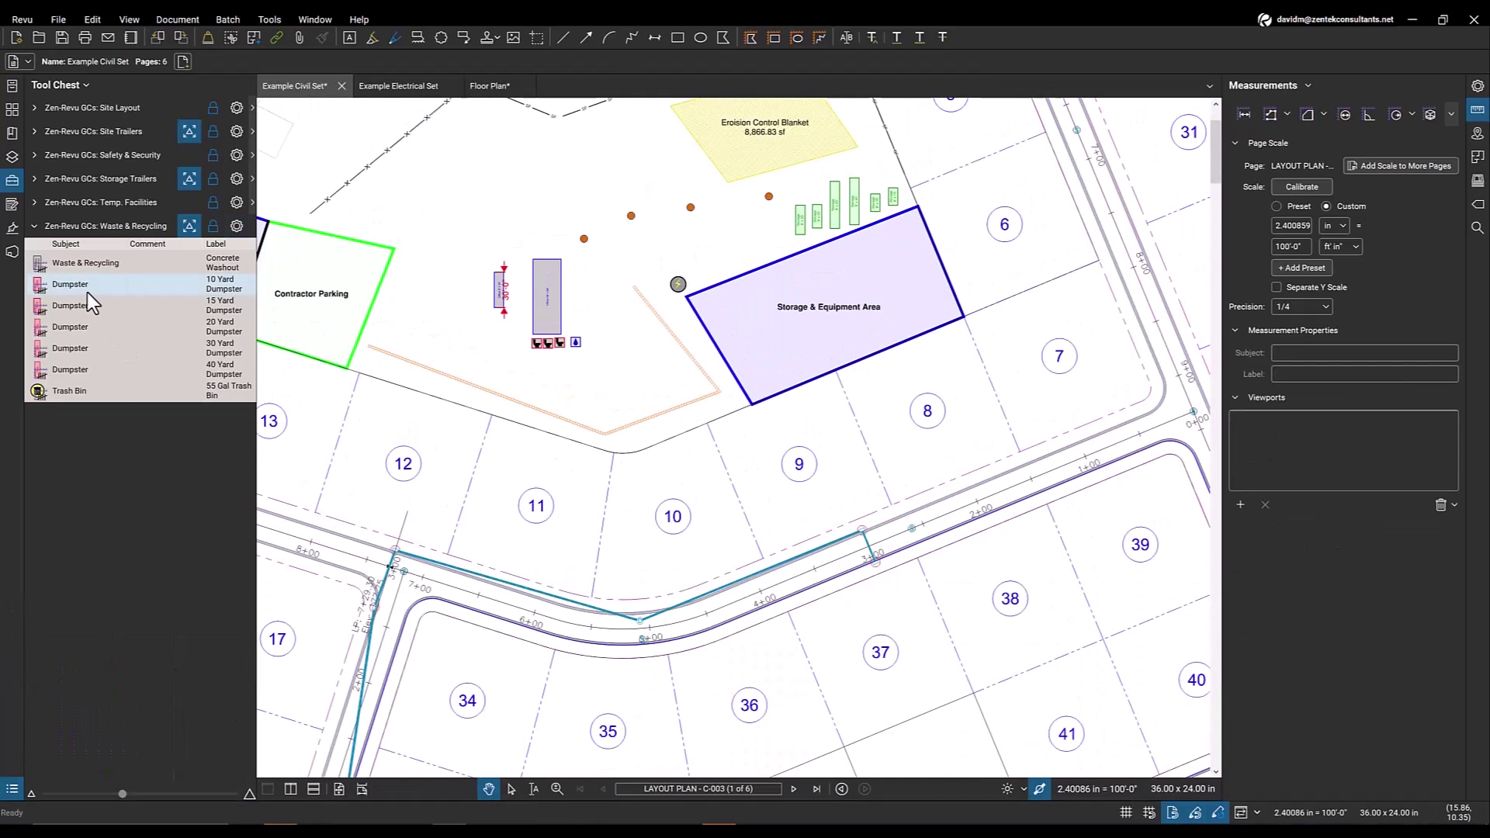
# Place a 10 Yard Dumpster just above the corner where the Storage & Equipment Area meets Contractor Parking
pyautogui.click(87, 292)
pyautogui.scroll(2, 642, 521)
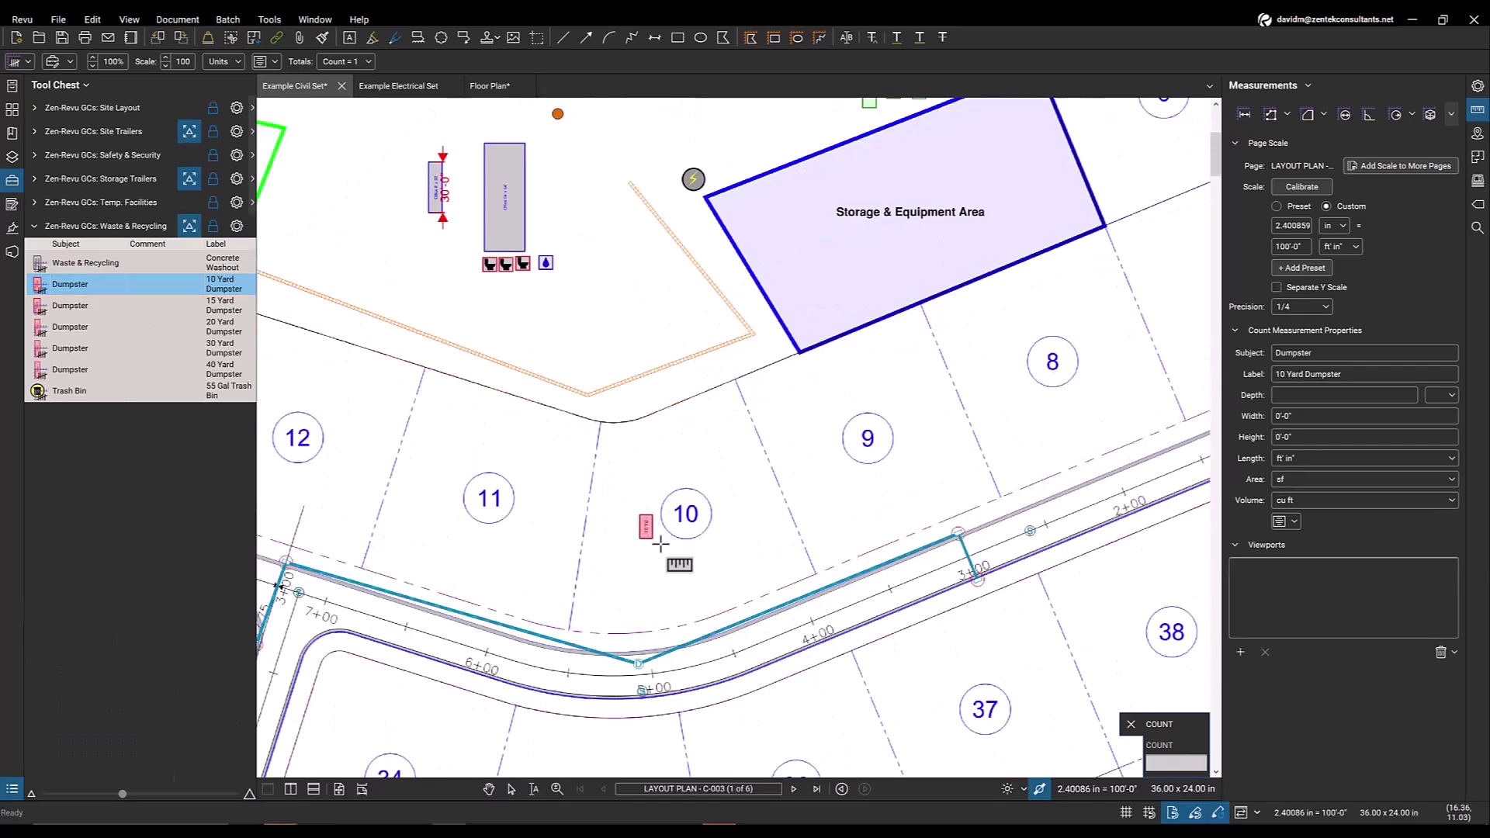
pyautogui.scroll(-2, 661, 543)
pyautogui.scroll(-1, 721, 419)
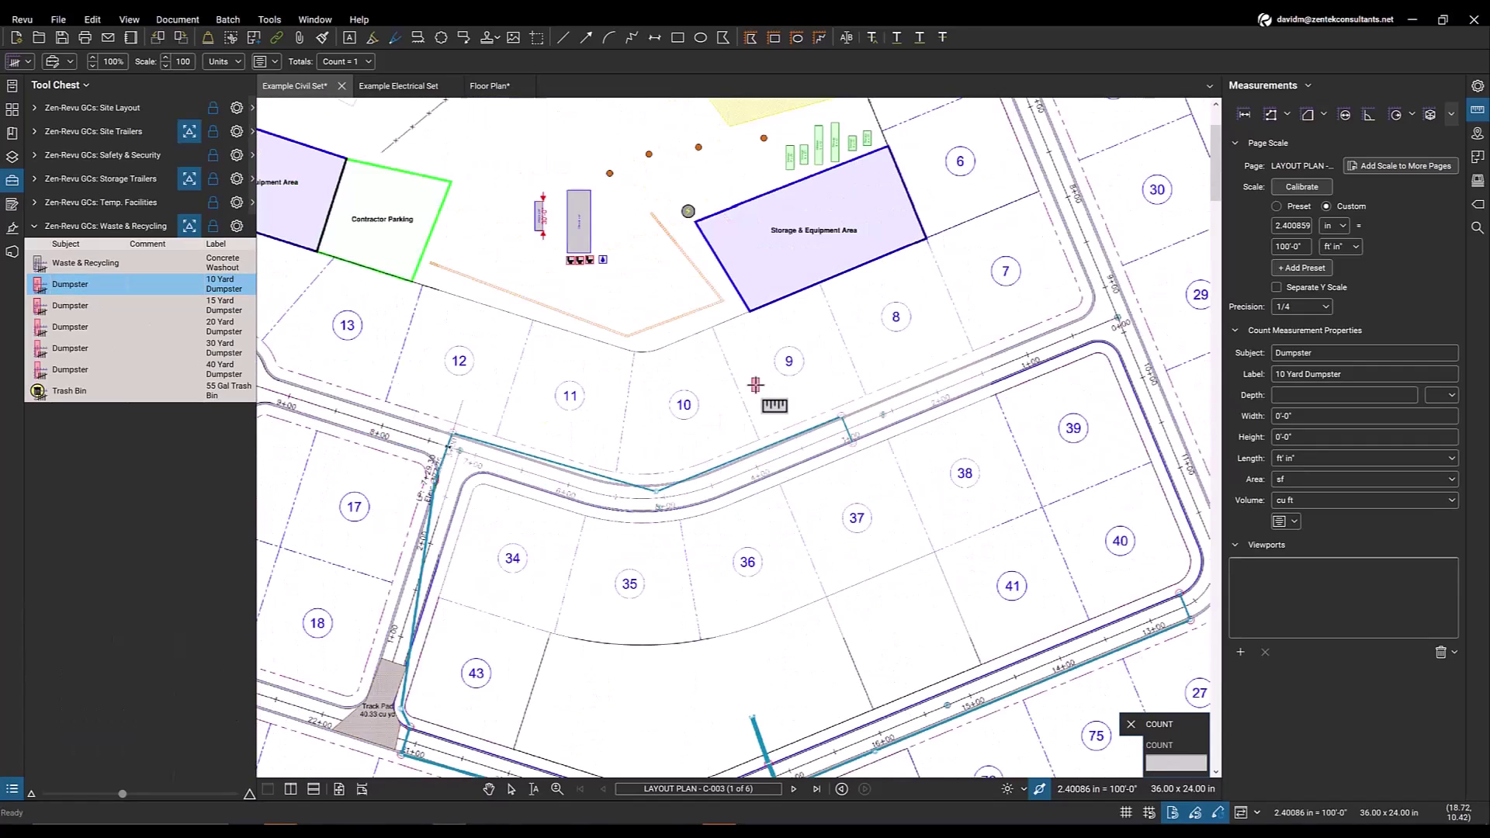
pyautogui.moveTo(755, 385); pyautogui.dragTo(660, 432)
pyautogui.scroll(2, 851, 267)
pyautogui.moveTo(852, 268); pyautogui.dragTo(850, 470)
pyautogui.moveTo(606, 598); pyautogui.dragTo(1017, 512)
pyautogui.moveTo(558, 512); pyautogui.dragTo(758, 538)
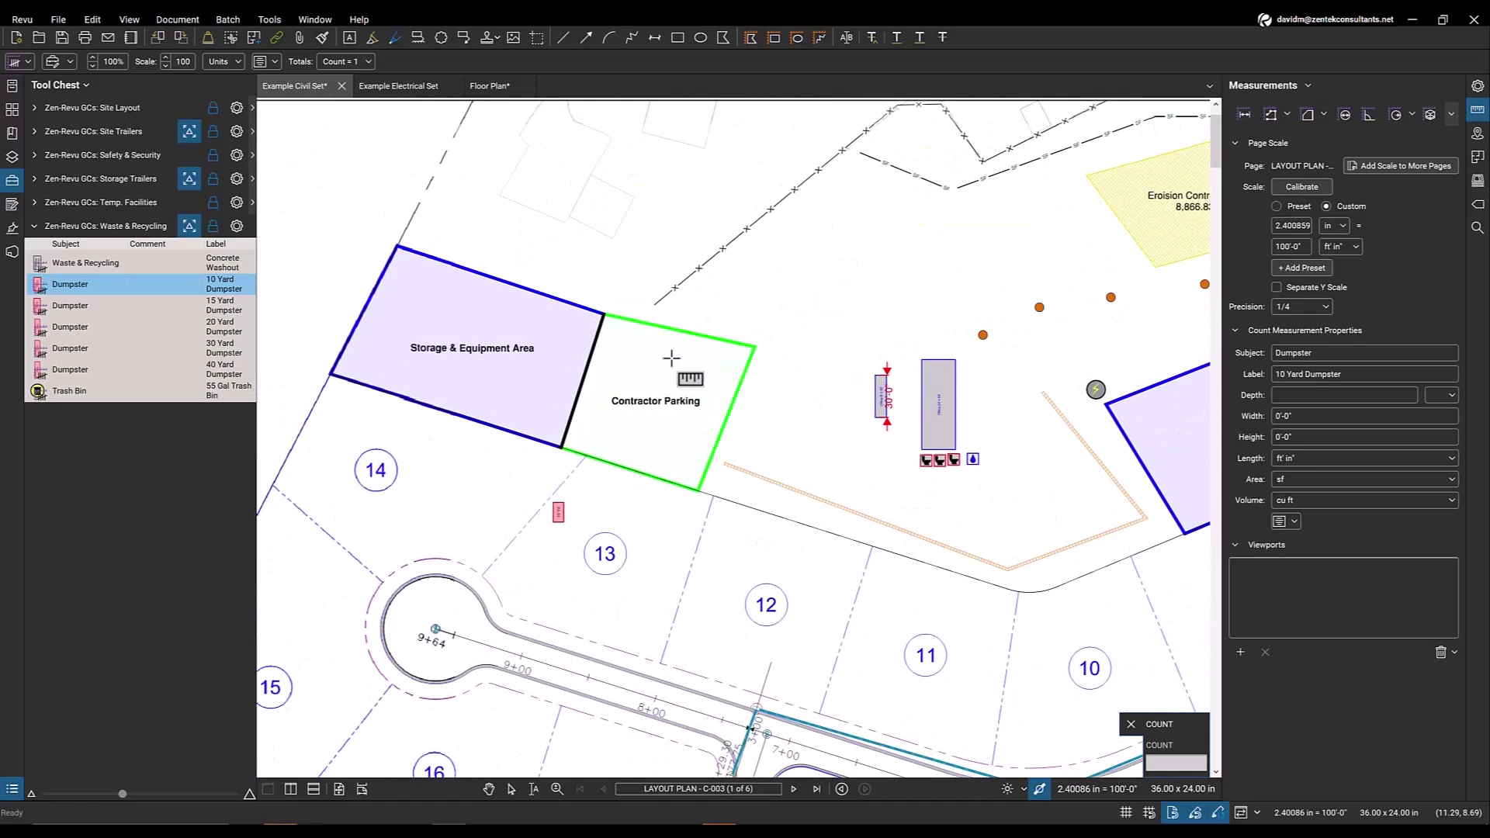
pyautogui.scroll(3, 574, 295)
pyautogui.click(602, 315)
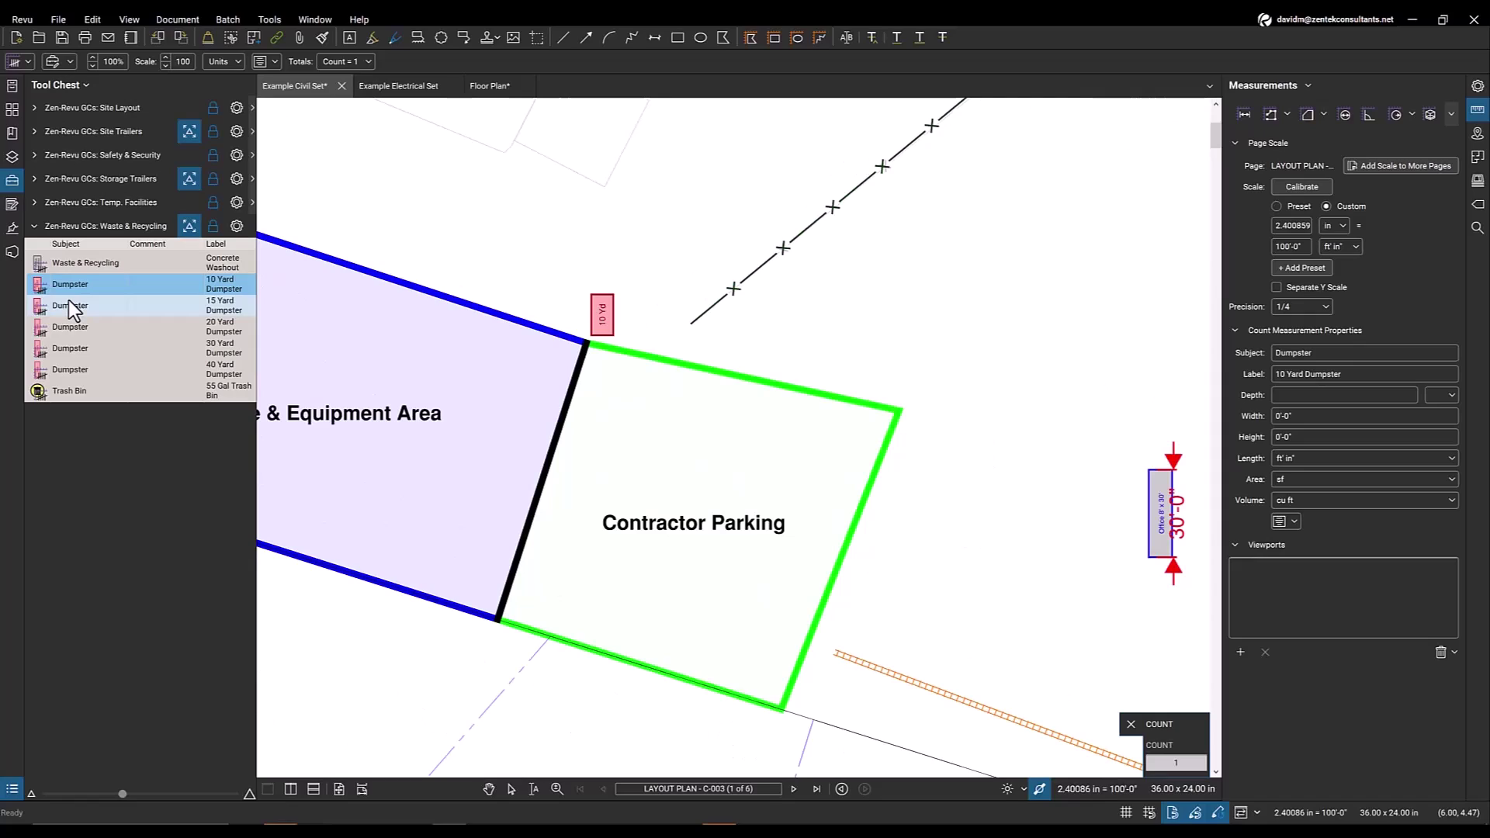
# Place a 40 Yard Dumpster and a Concrete Washout in a row beside the 10 Yard Dumpster
pyautogui.click(217, 386)
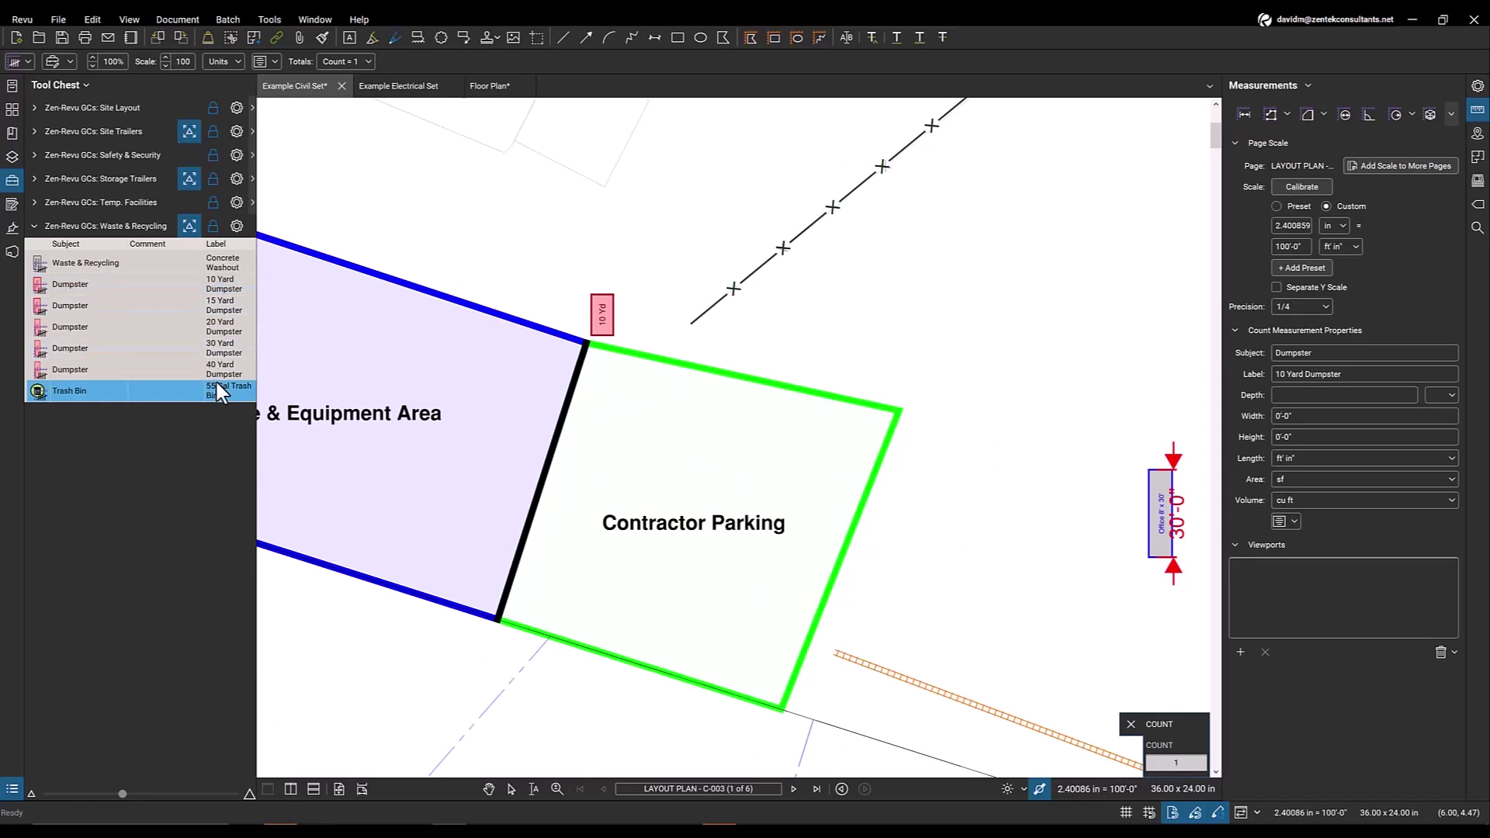
pyautogui.press('Up')
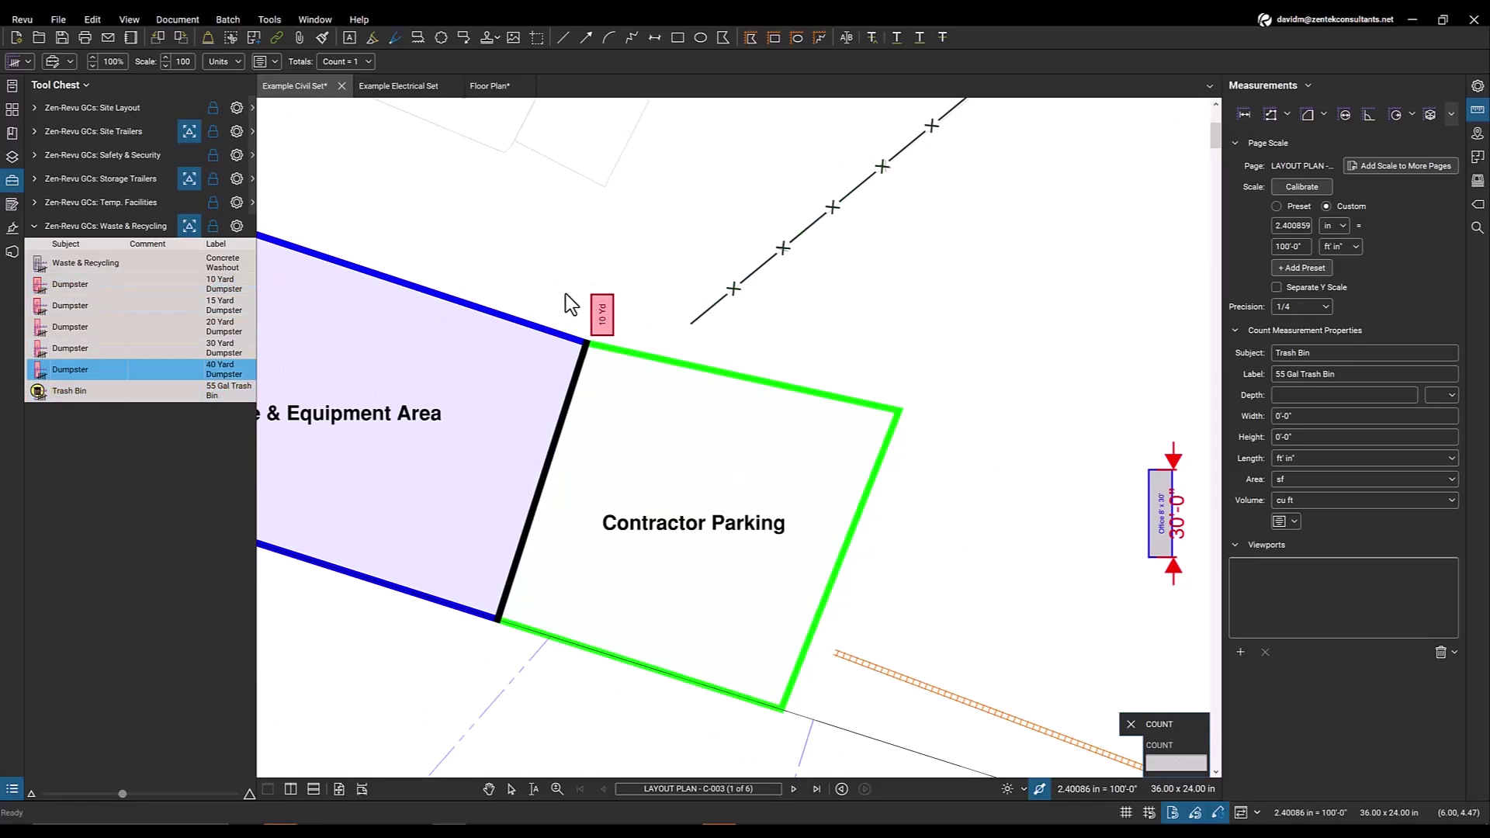
pyautogui.click(552, 284)
pyautogui.click(208, 267)
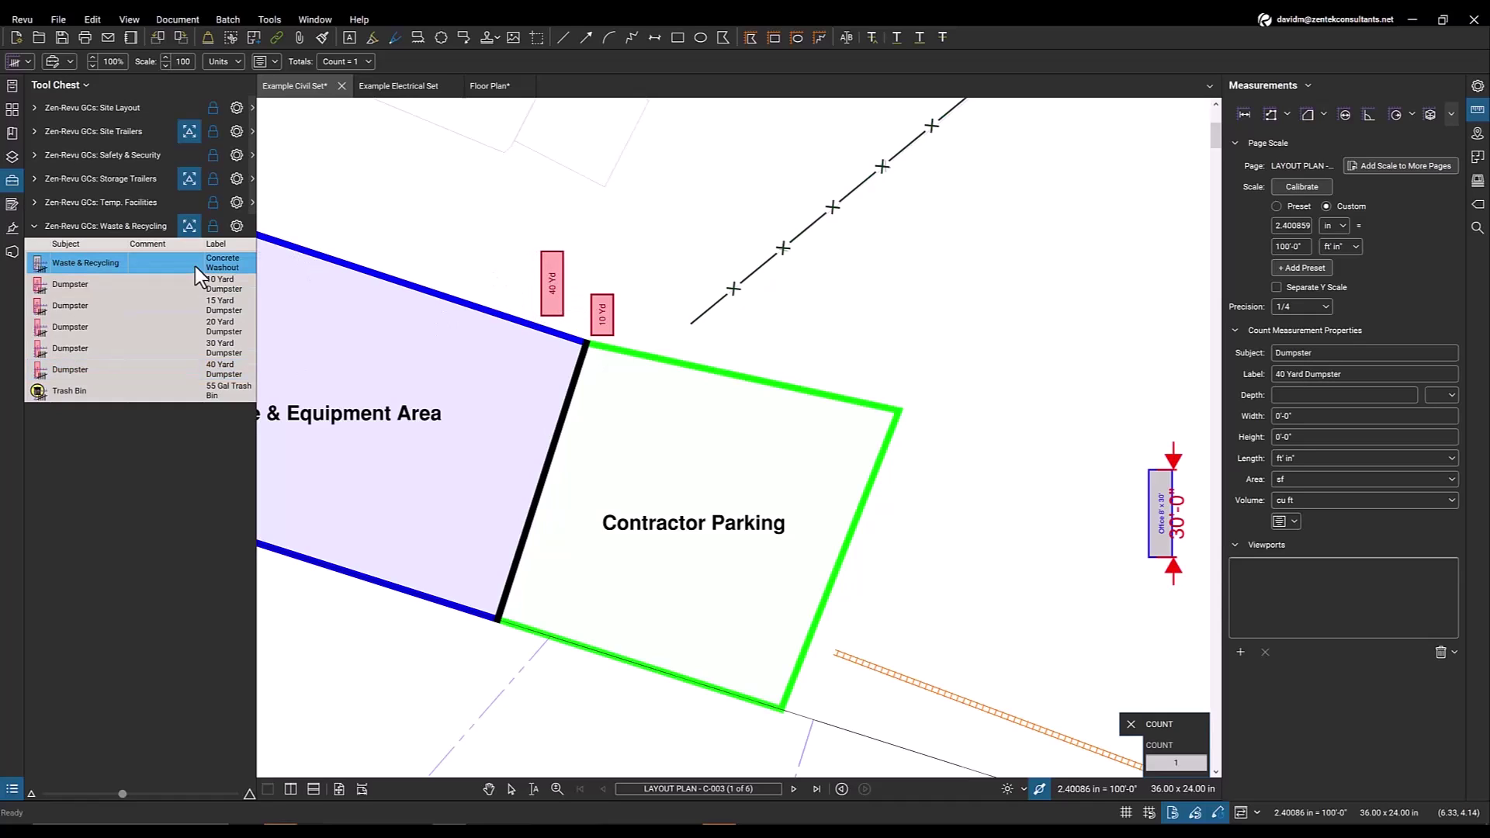
pyautogui.click(510, 275)
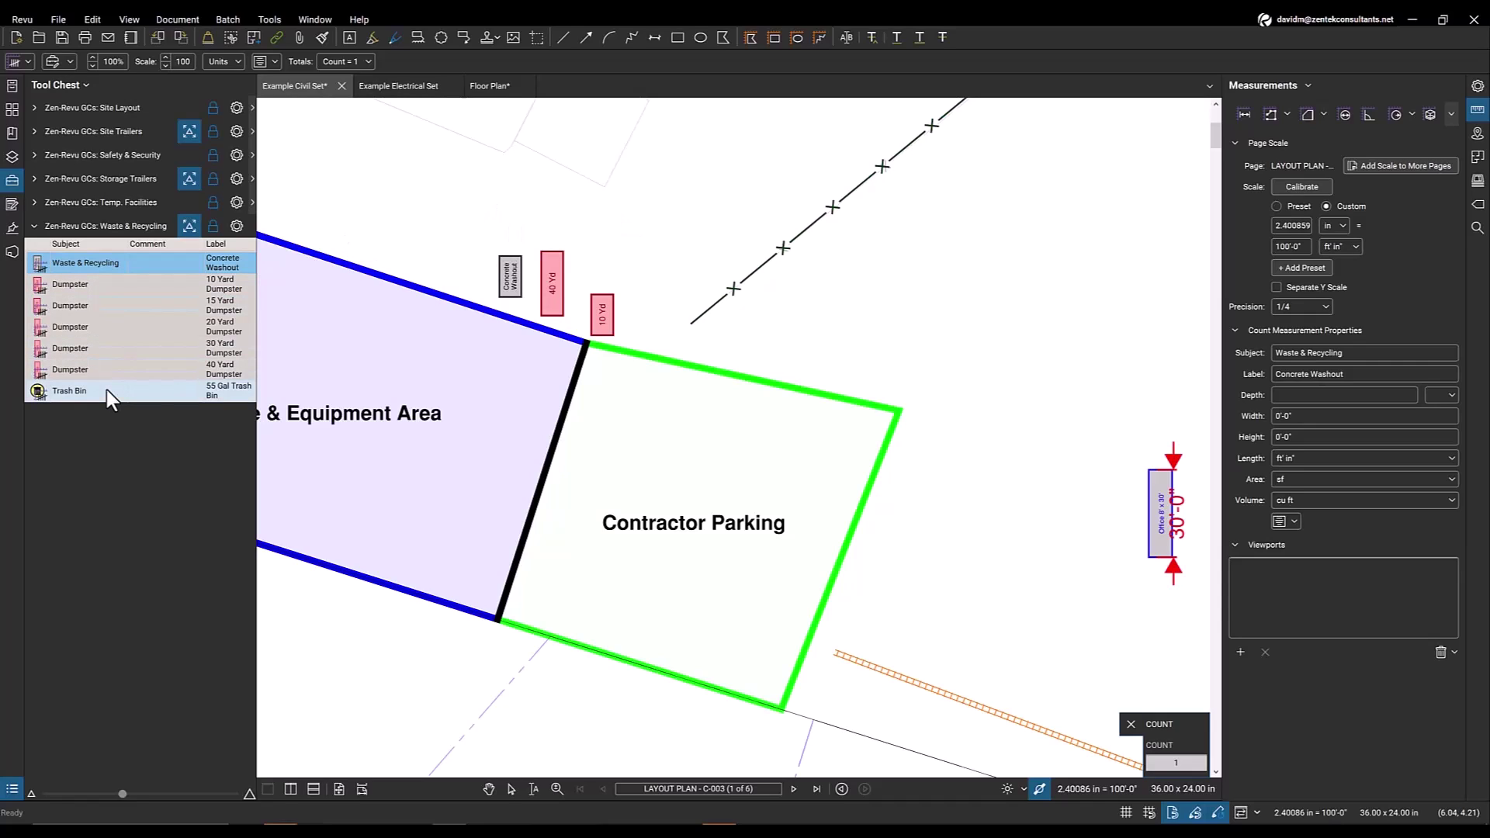
# Place four 55 Gal Trash Bins on the Floor Plan, along the office areas near the printer islands and stairs
pyautogui.click(48, 393)
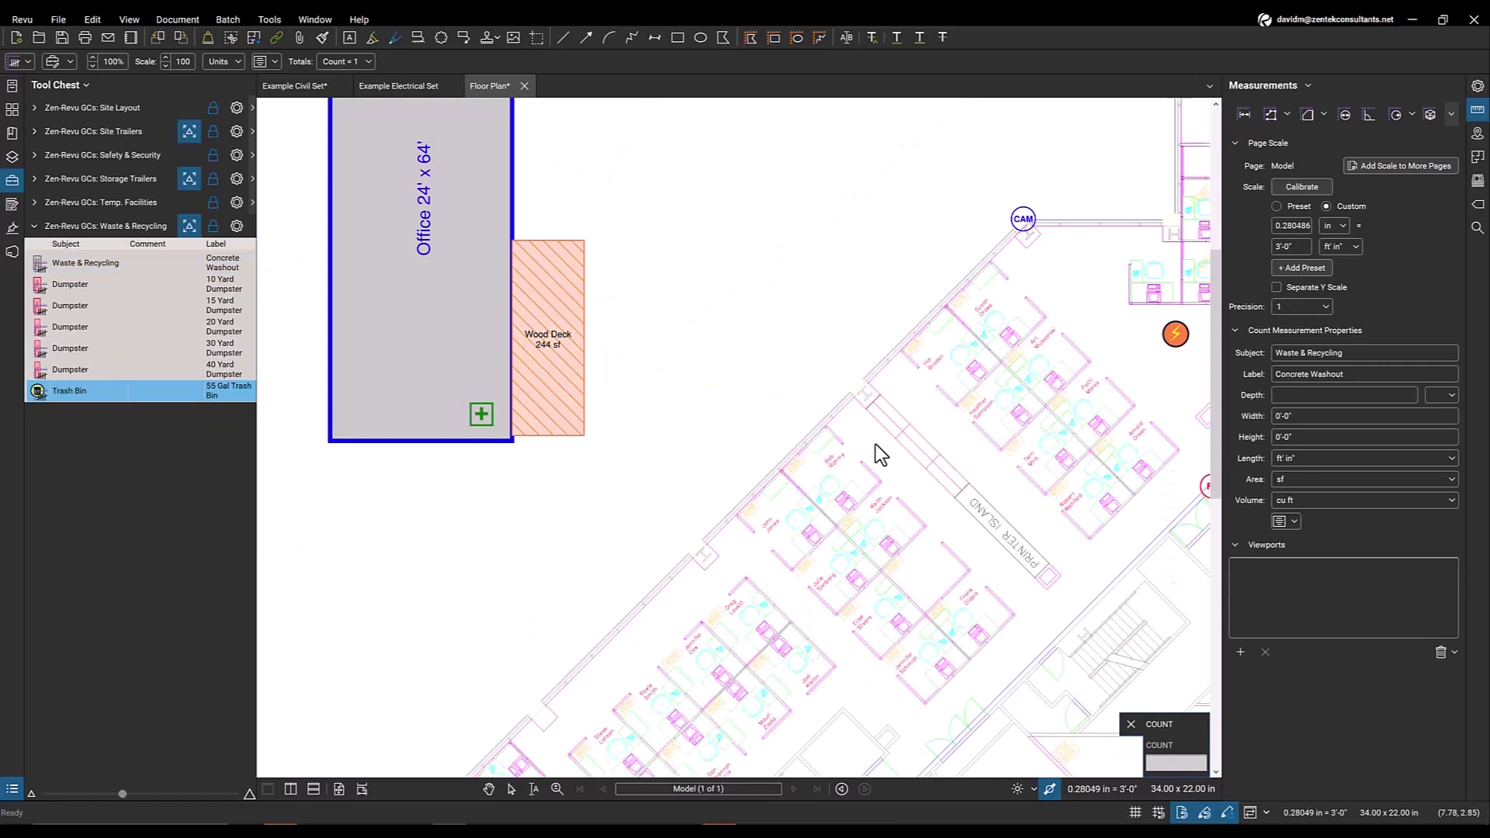
pyautogui.moveTo(701, 349); pyautogui.dragTo(487, 177)
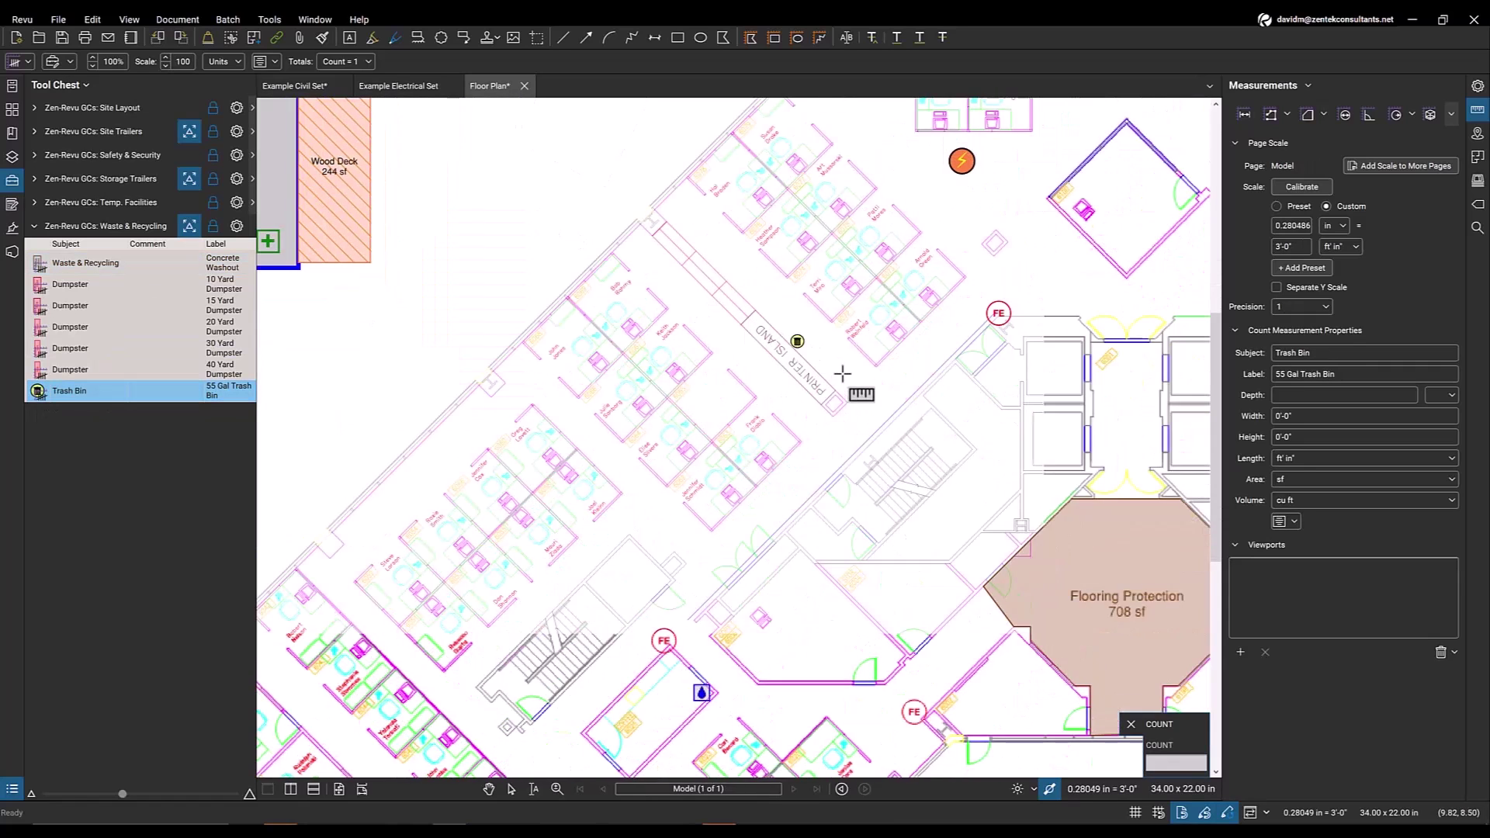
pyautogui.click(806, 432)
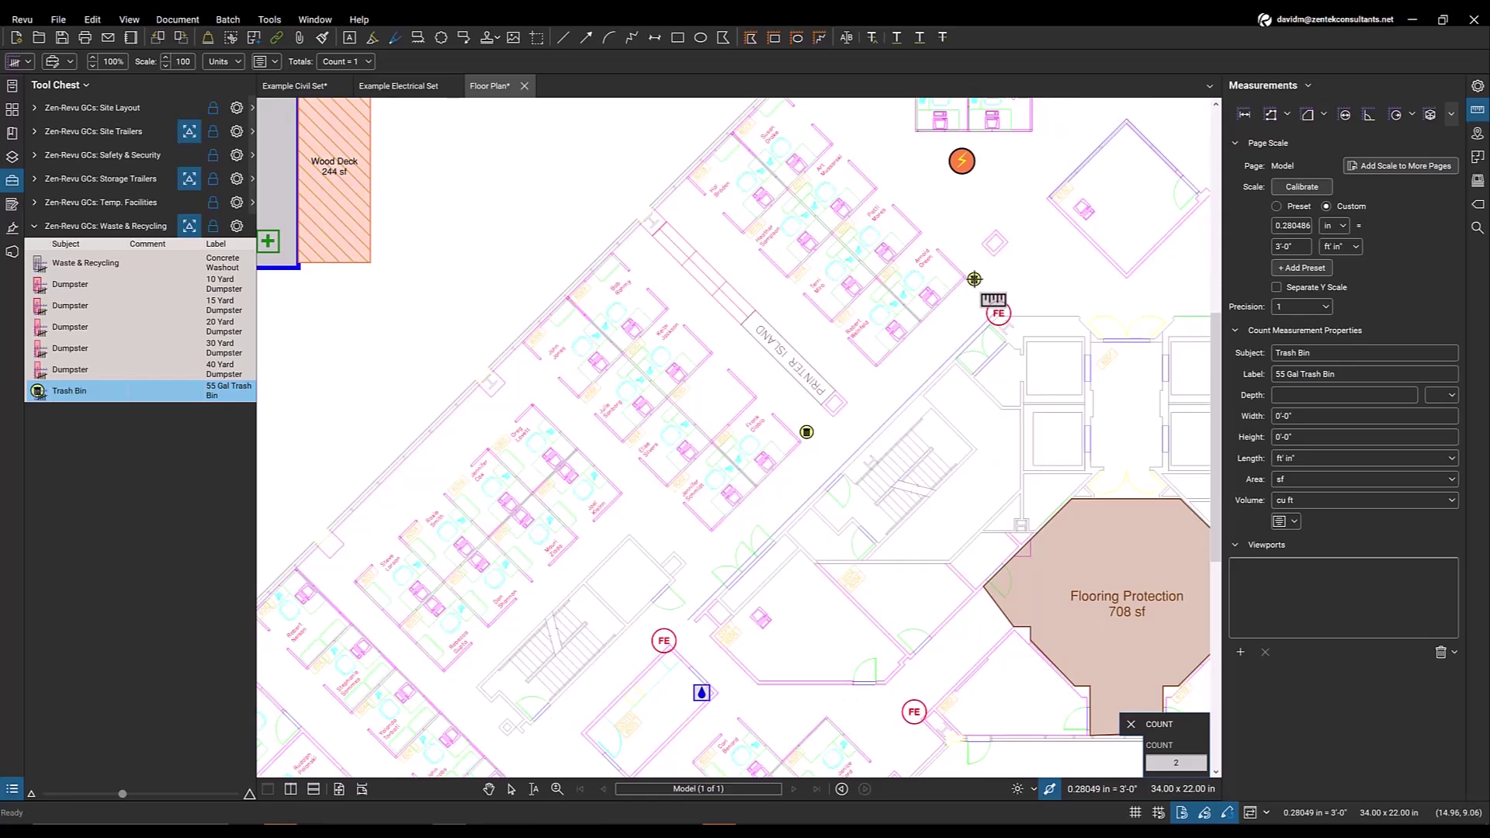
pyautogui.click(1003, 223)
pyautogui.moveTo(999, 304); pyautogui.dragTo(473, 373)
pyautogui.click(587, 372)
pyautogui.click(846, 448)
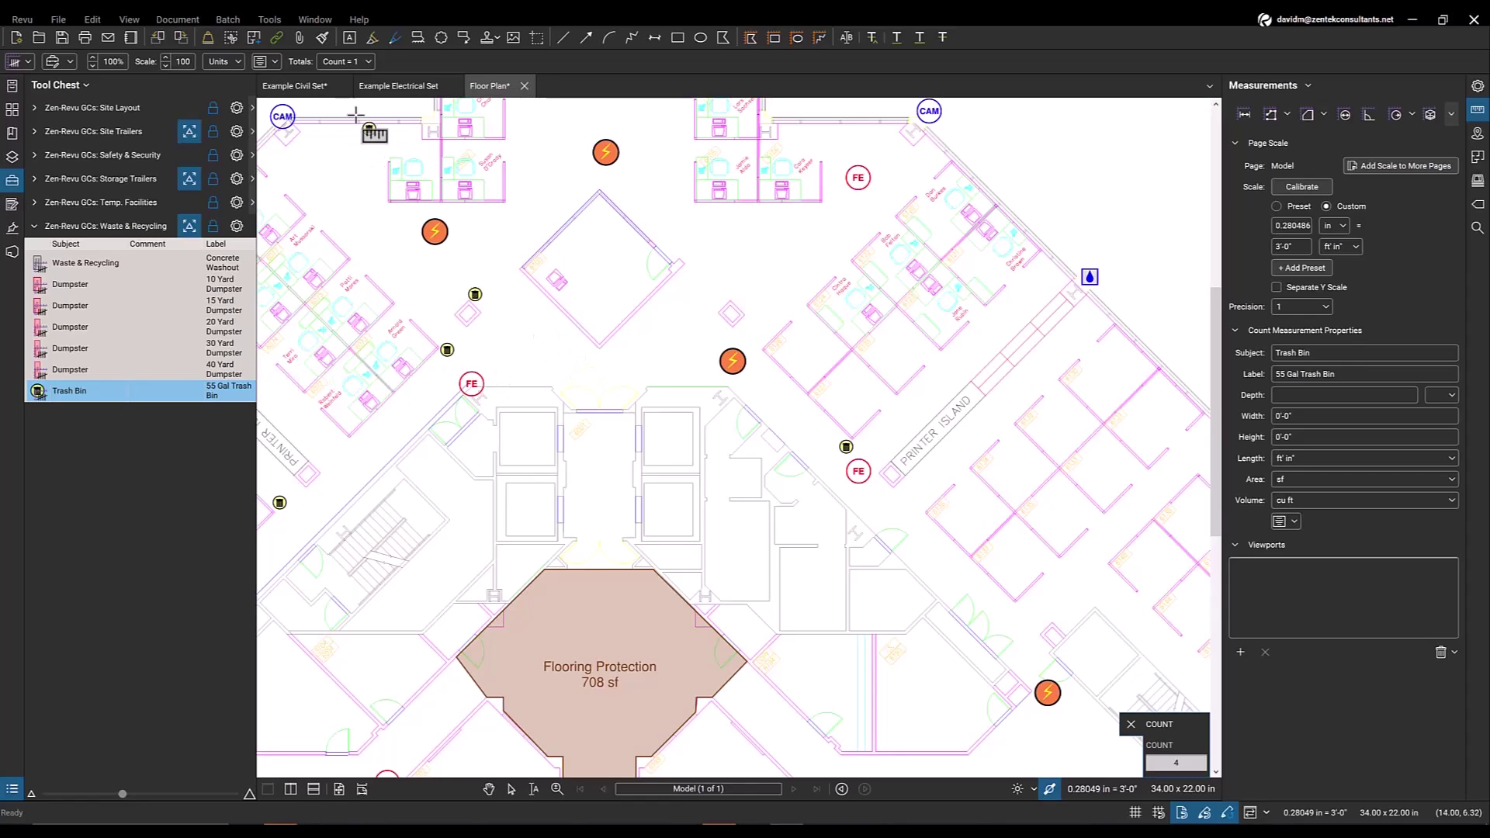
# Locate the 40 Yard Dumpster in the Markups List of Example Civil Set and widen the Dumpster Type column
pyautogui.click(293, 87)
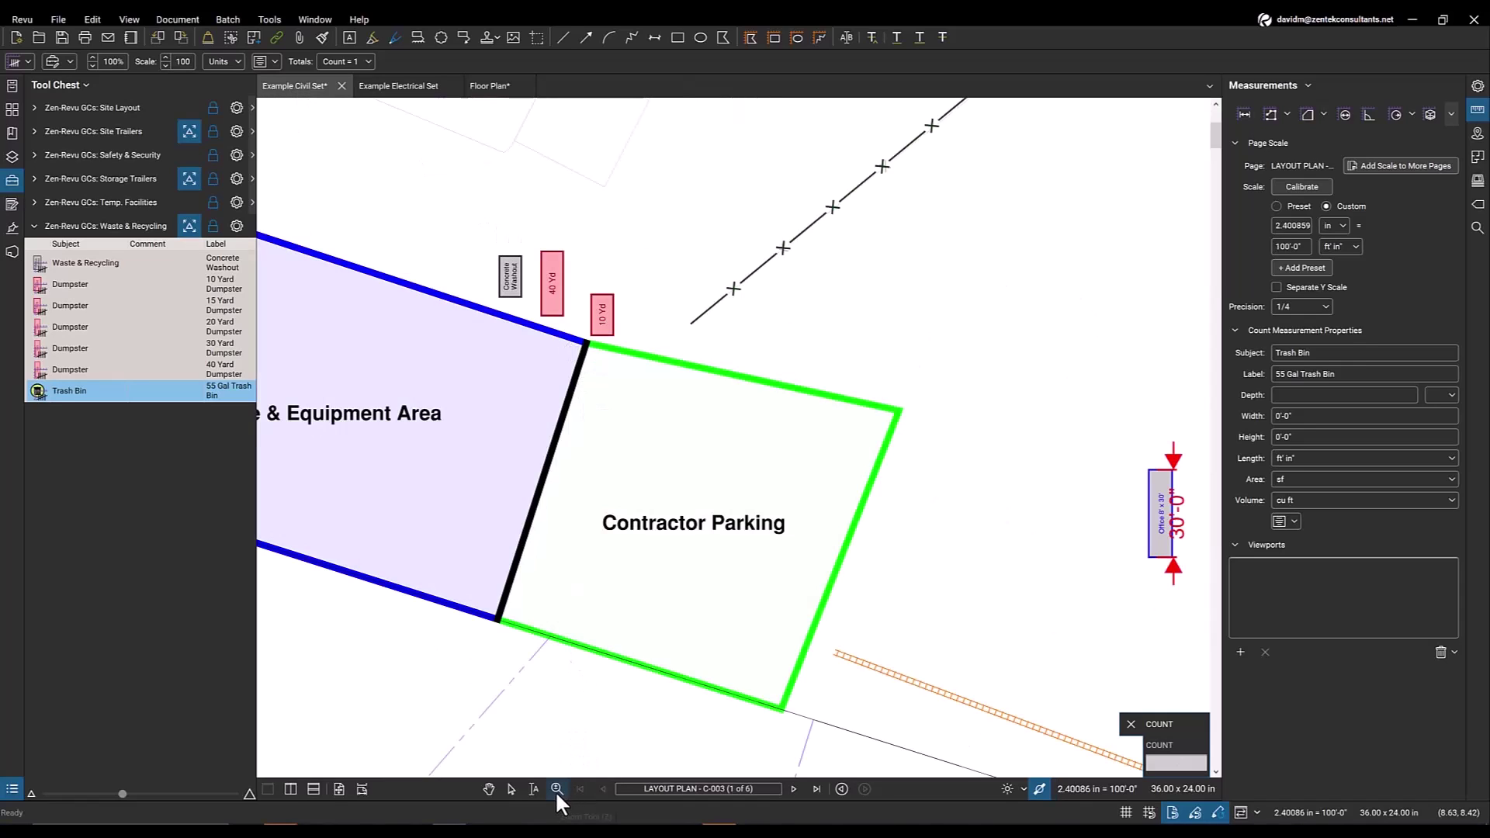
pyautogui.doubleClick(543, 801)
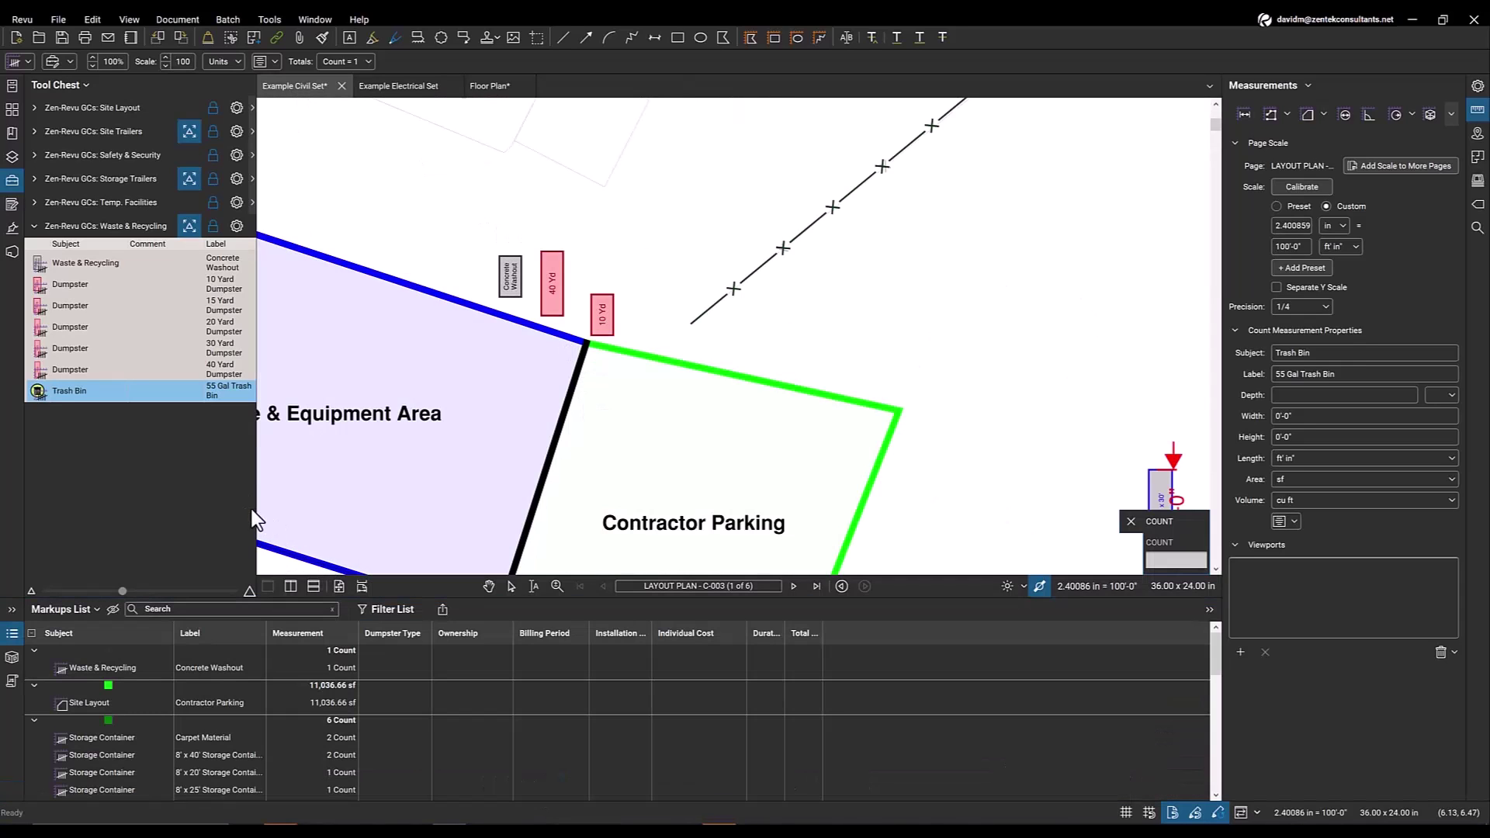
pyautogui.press('Escape')
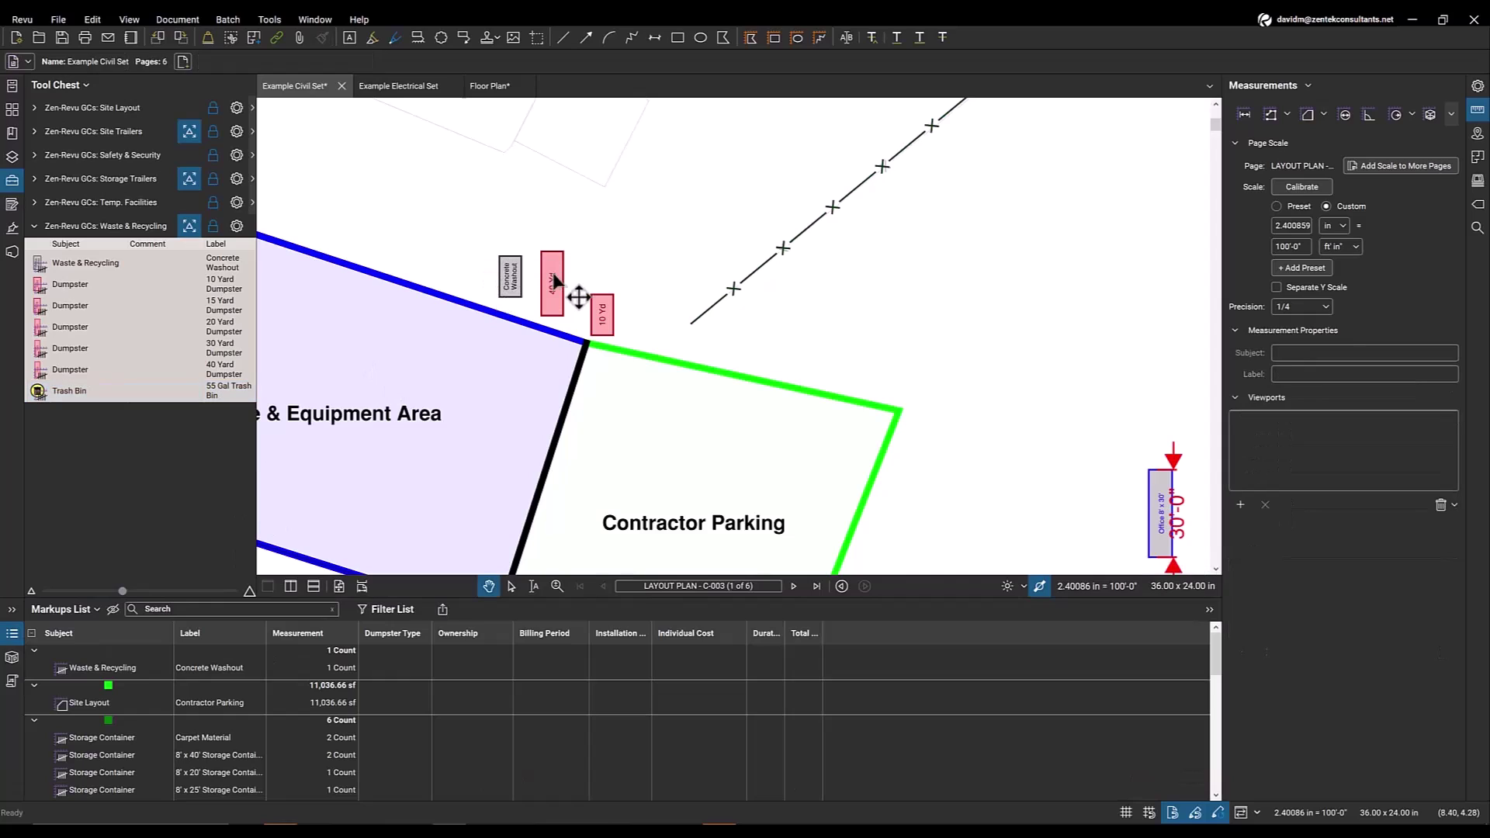
pyautogui.click(550, 294)
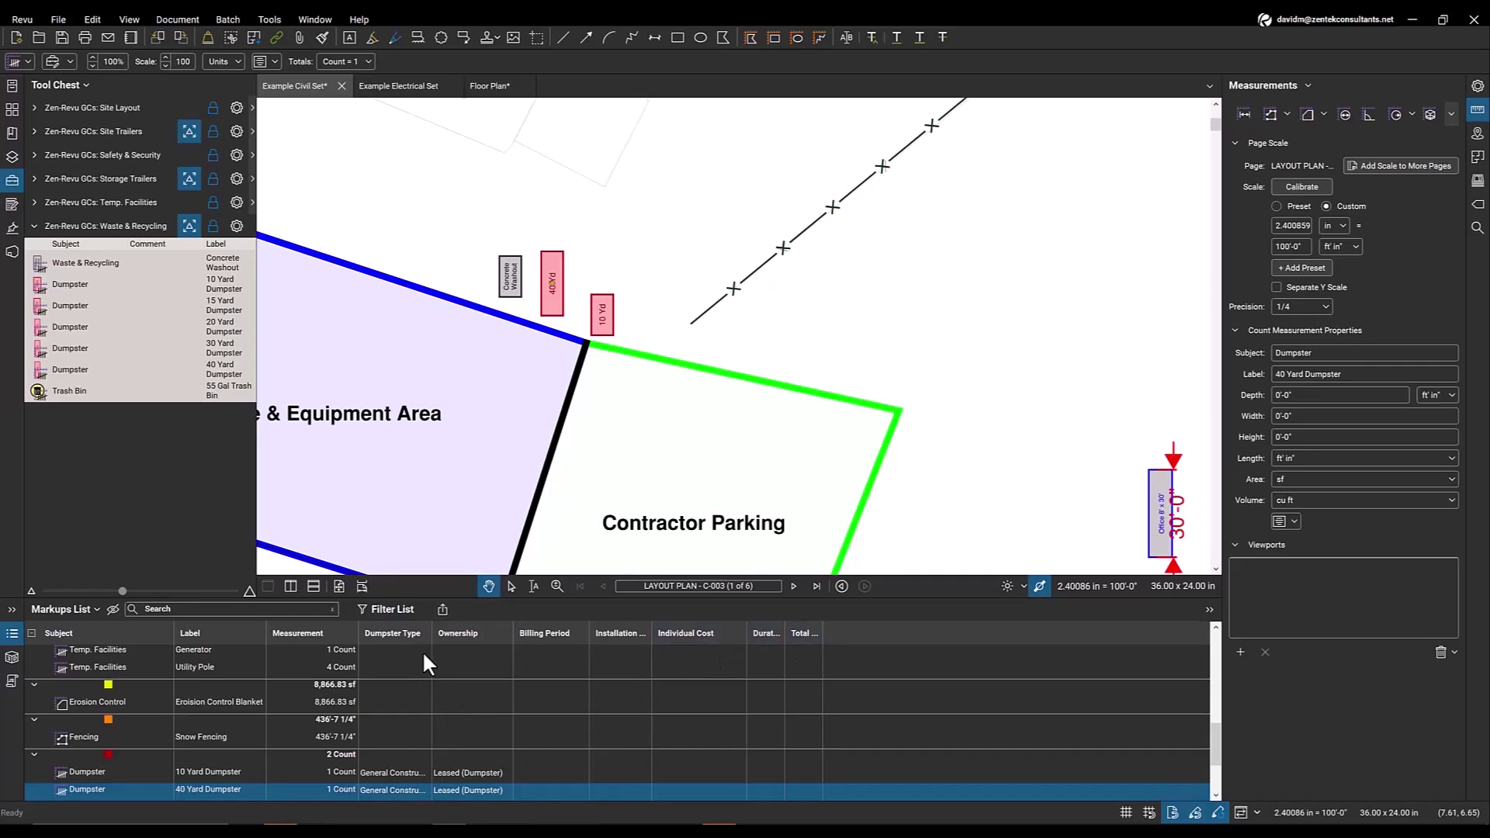
pyautogui.moveTo(433, 636); pyautogui.dragTo(489, 640)
# Examine the available Dumpster Type and Ownership choices for the 10 Yard Dumpster in the Markups List
pyautogui.click(478, 775)
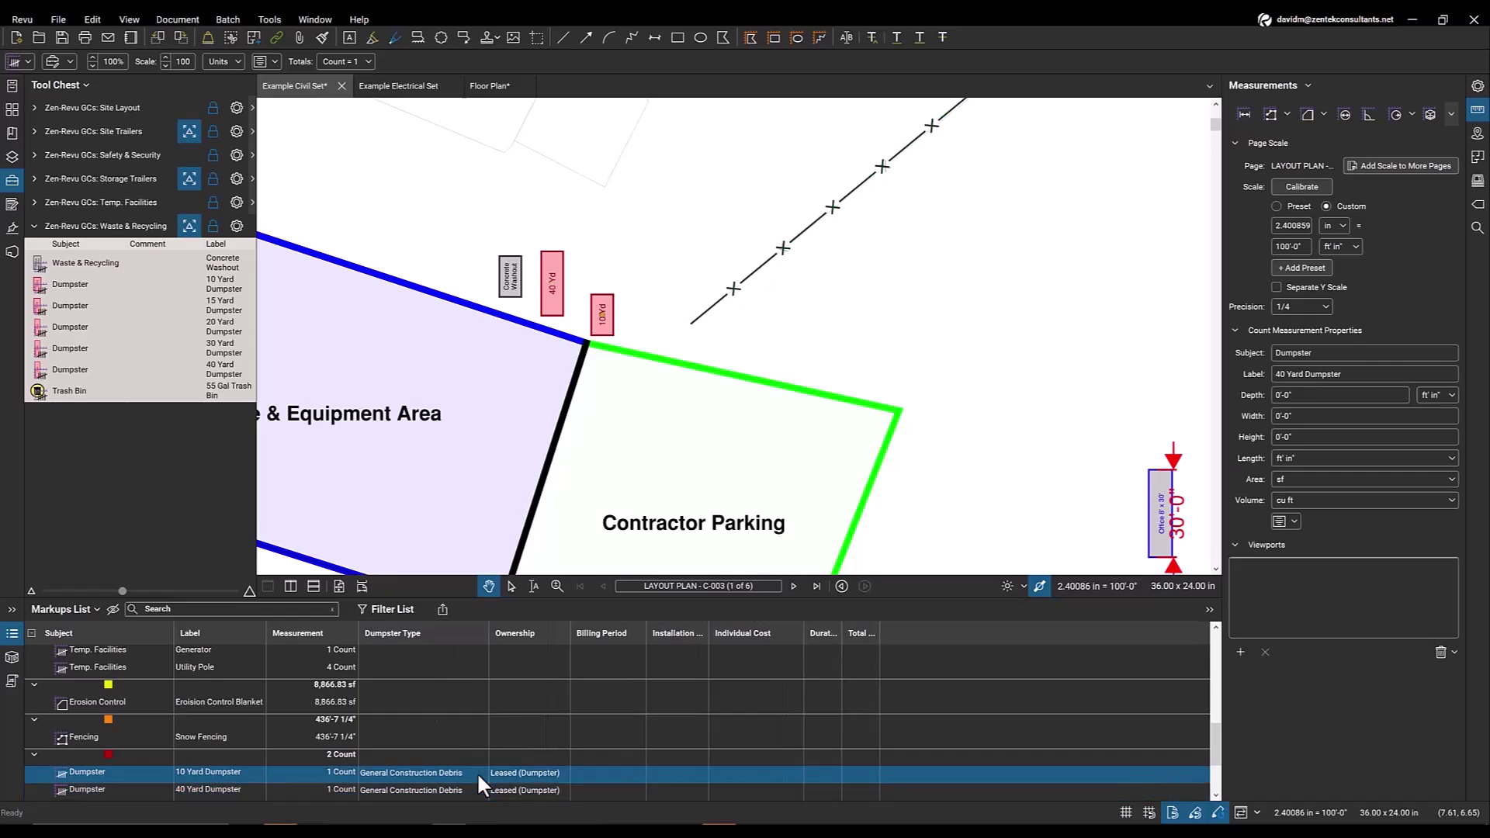
pyautogui.click(476, 772)
pyautogui.click(481, 773)
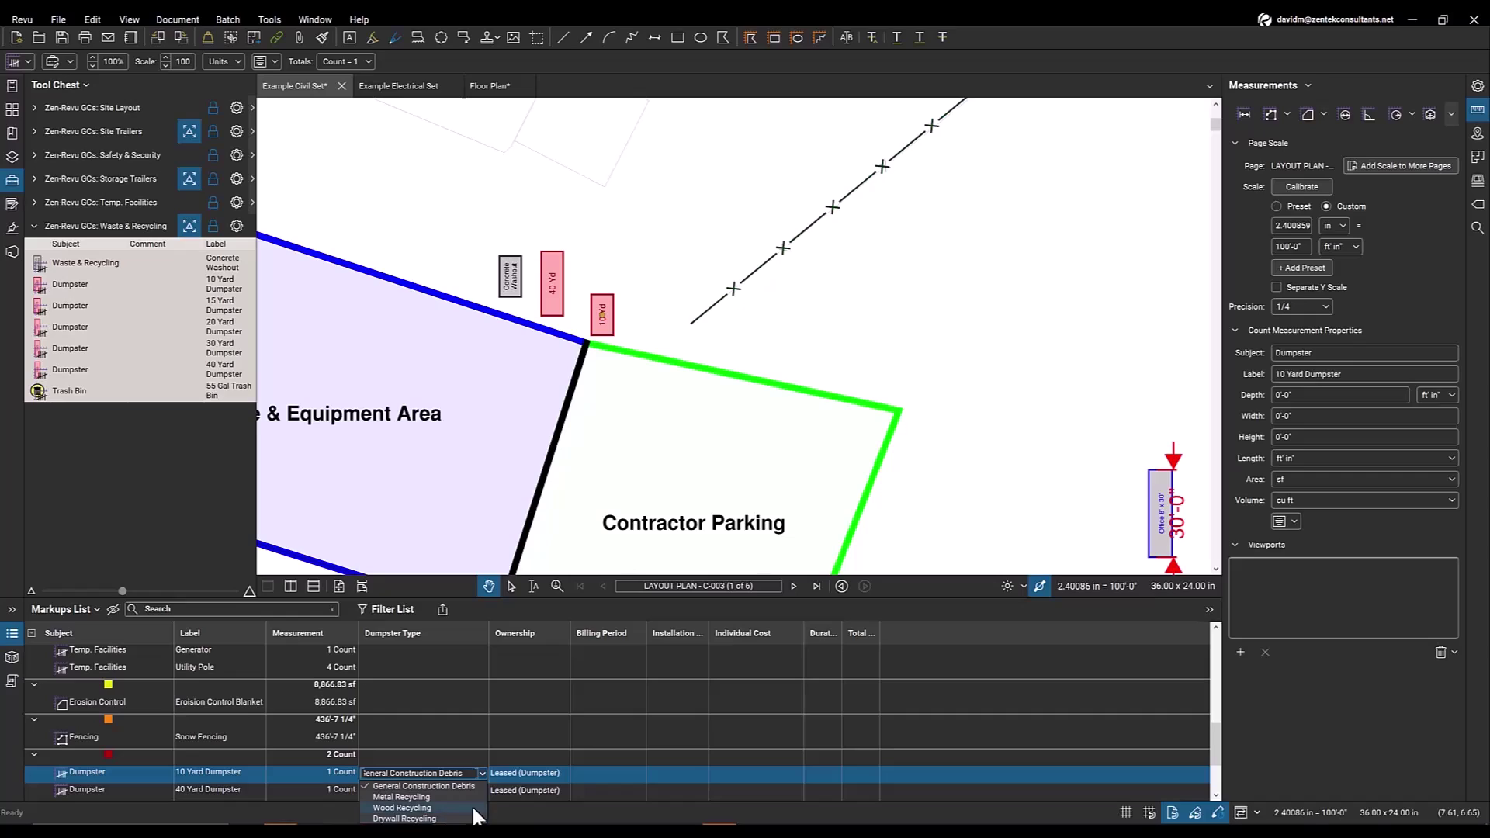
pyautogui.click(542, 775)
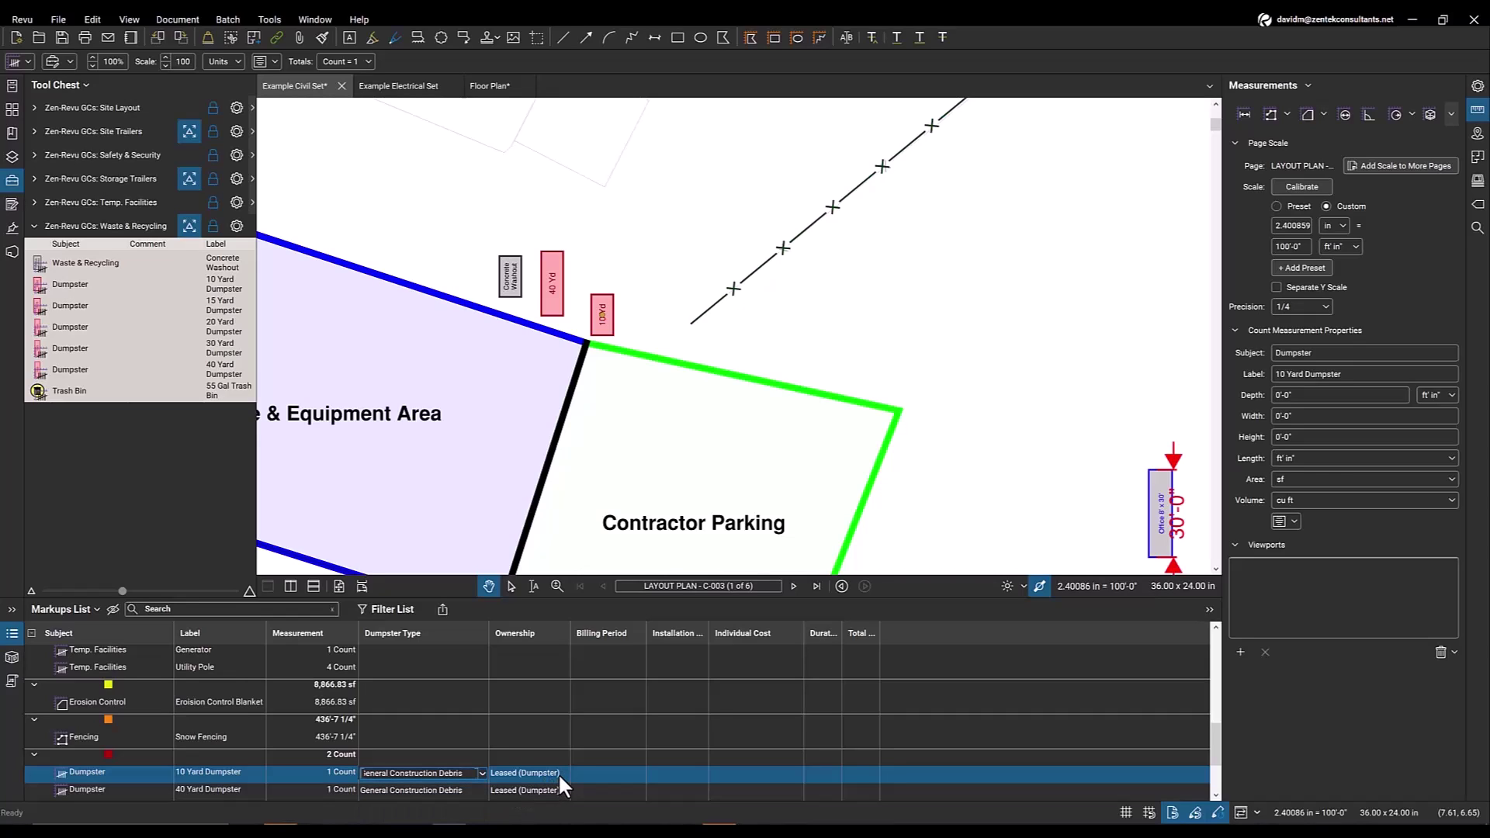
pyautogui.click(565, 773)
pyautogui.click(565, 773)
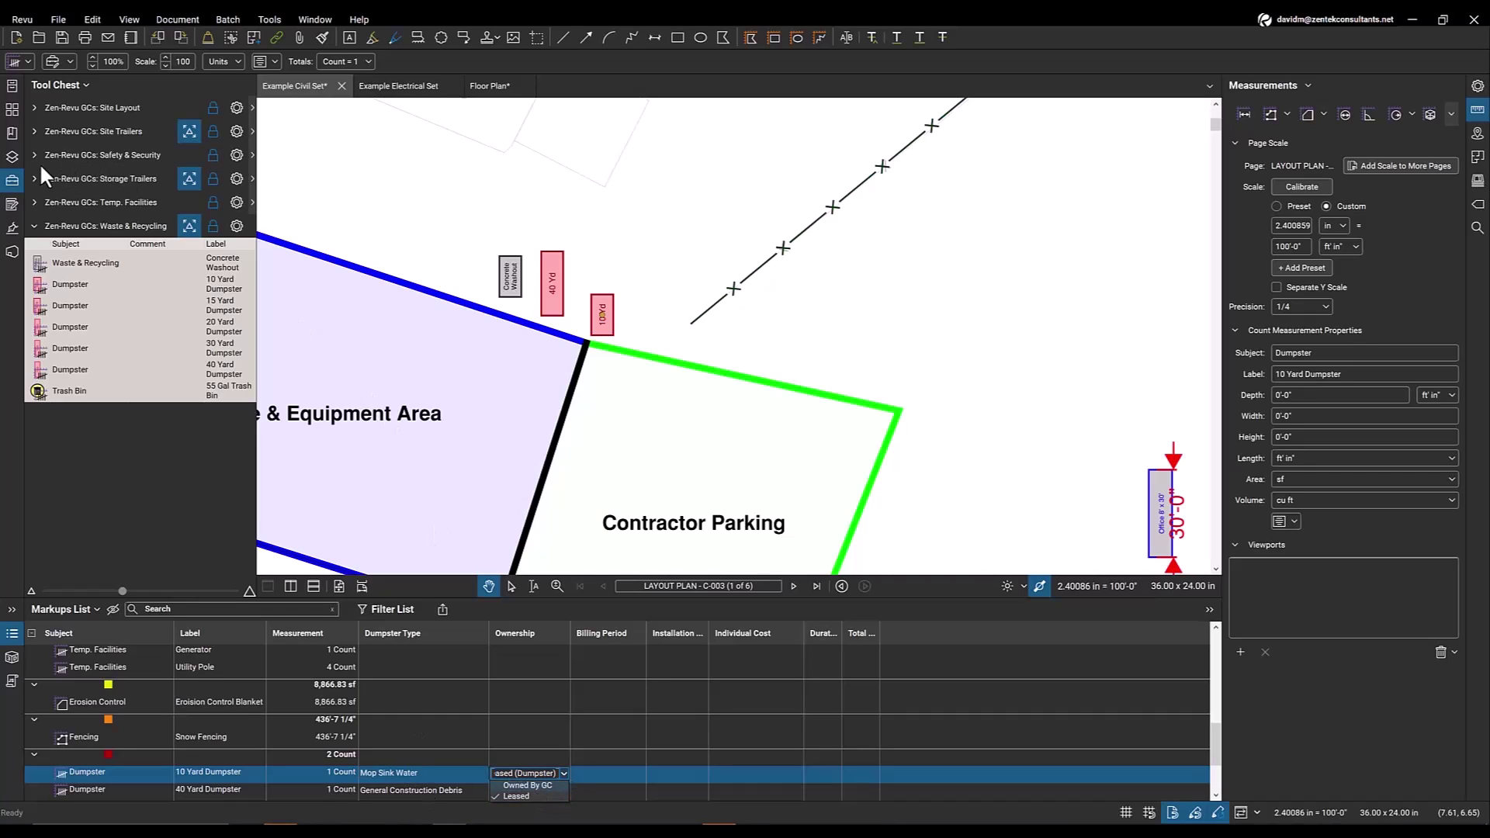
# Clear the markup selection and widen the Duration (Months) and Total Cost columns in the Markups List
pyautogui.scroll(-3, 808, 375)
pyautogui.scroll(1, 874, 388)
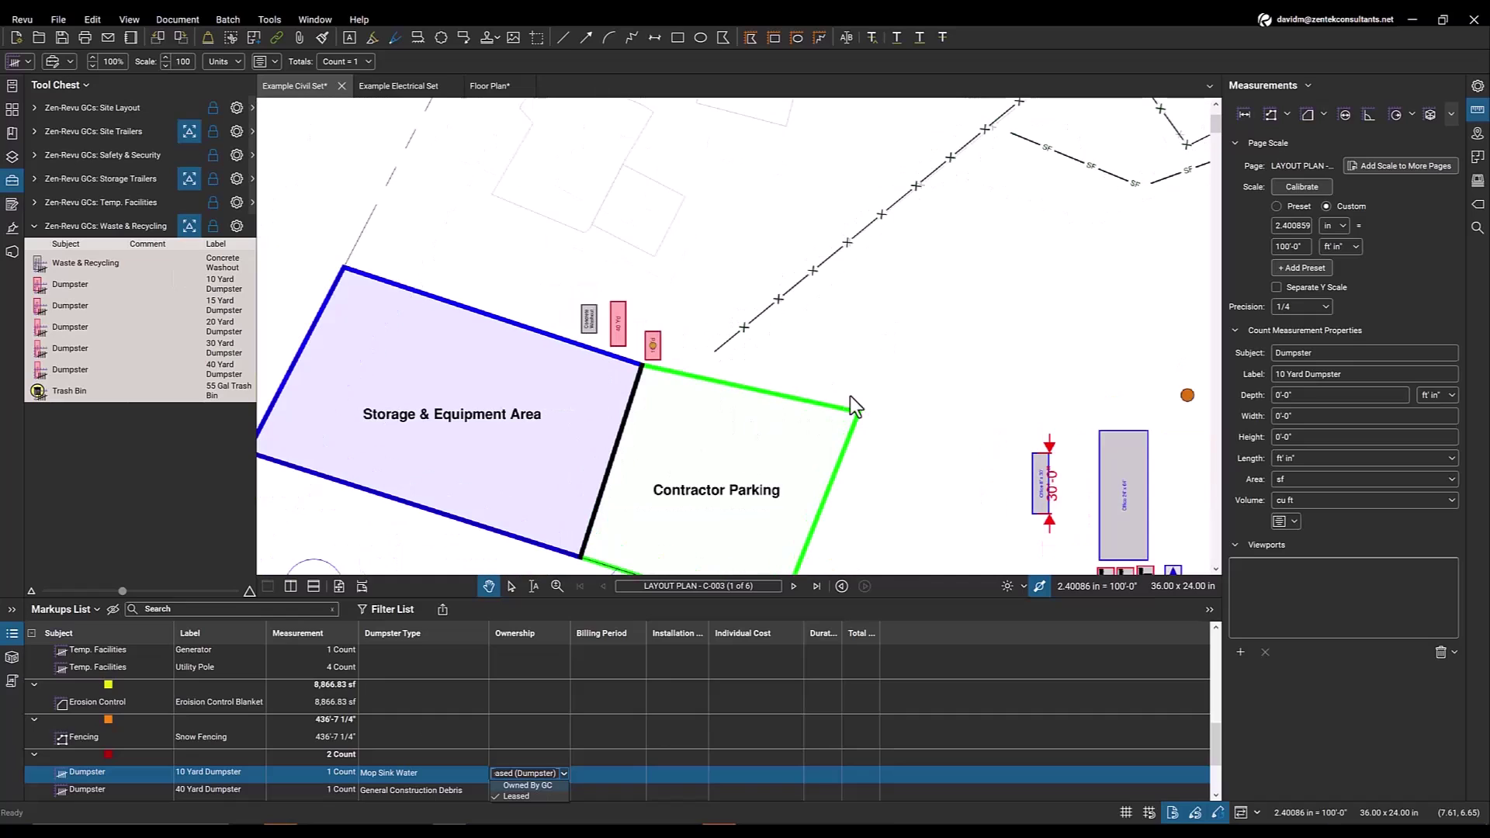
pyautogui.moveTo(947, 416); pyautogui.dragTo(822, 366)
pyautogui.click(950, 425)
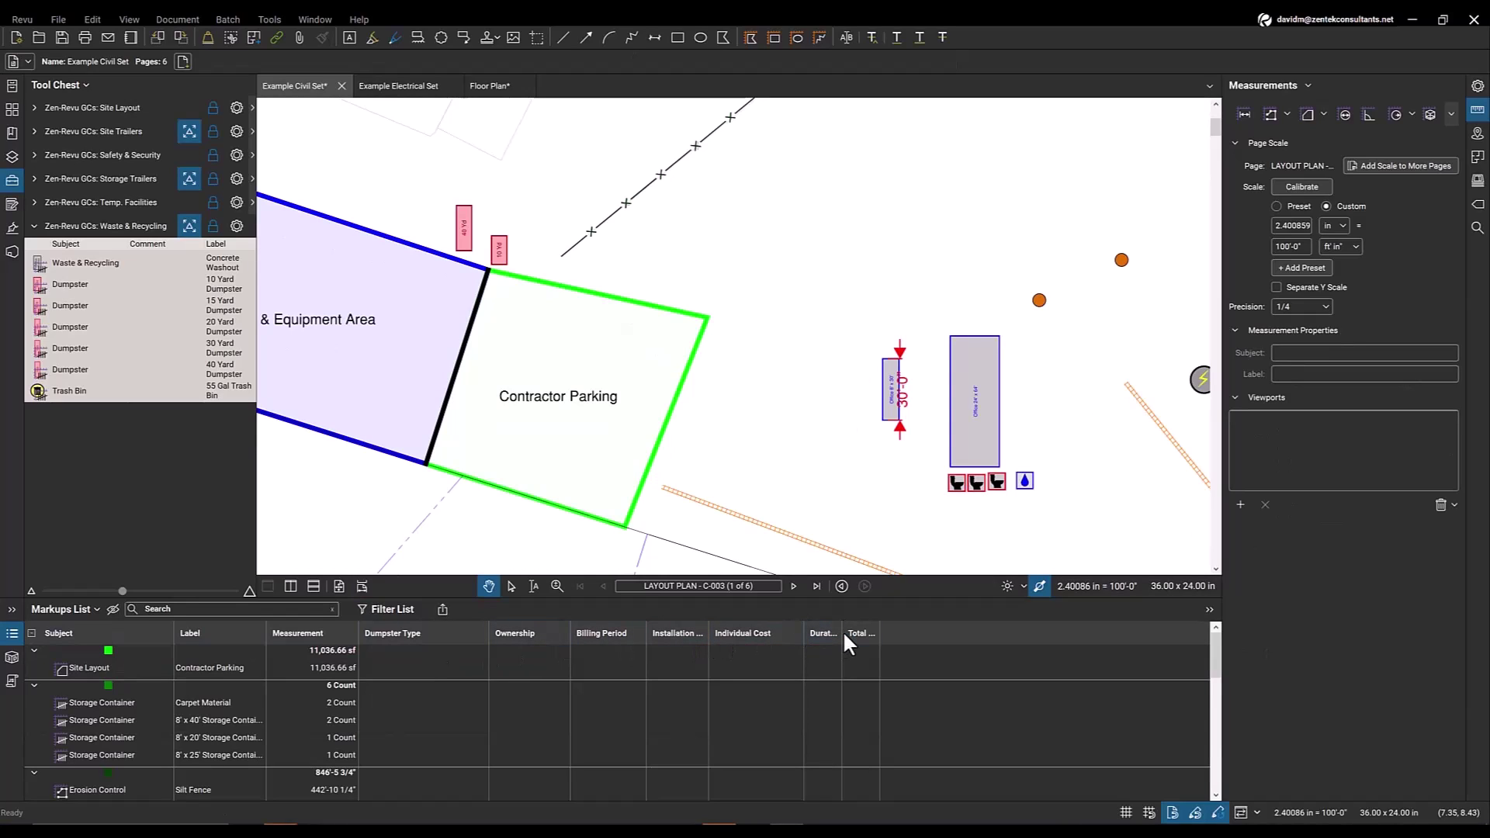
pyautogui.moveTo(880, 637)
pyautogui.mouseDown()
pyautogui.moveTo(918, 637)
pyautogui.moveTo(854, 635)
pyautogui.moveTo(900, 634)
pyautogui.mouseUp()
# Set the Billing Period of the Office 8' x 30' trailer to Monthly in the Markups List
pyautogui.moveTo(887, 433); pyautogui.dragTo(794, 426)
pyautogui.click(869, 403)
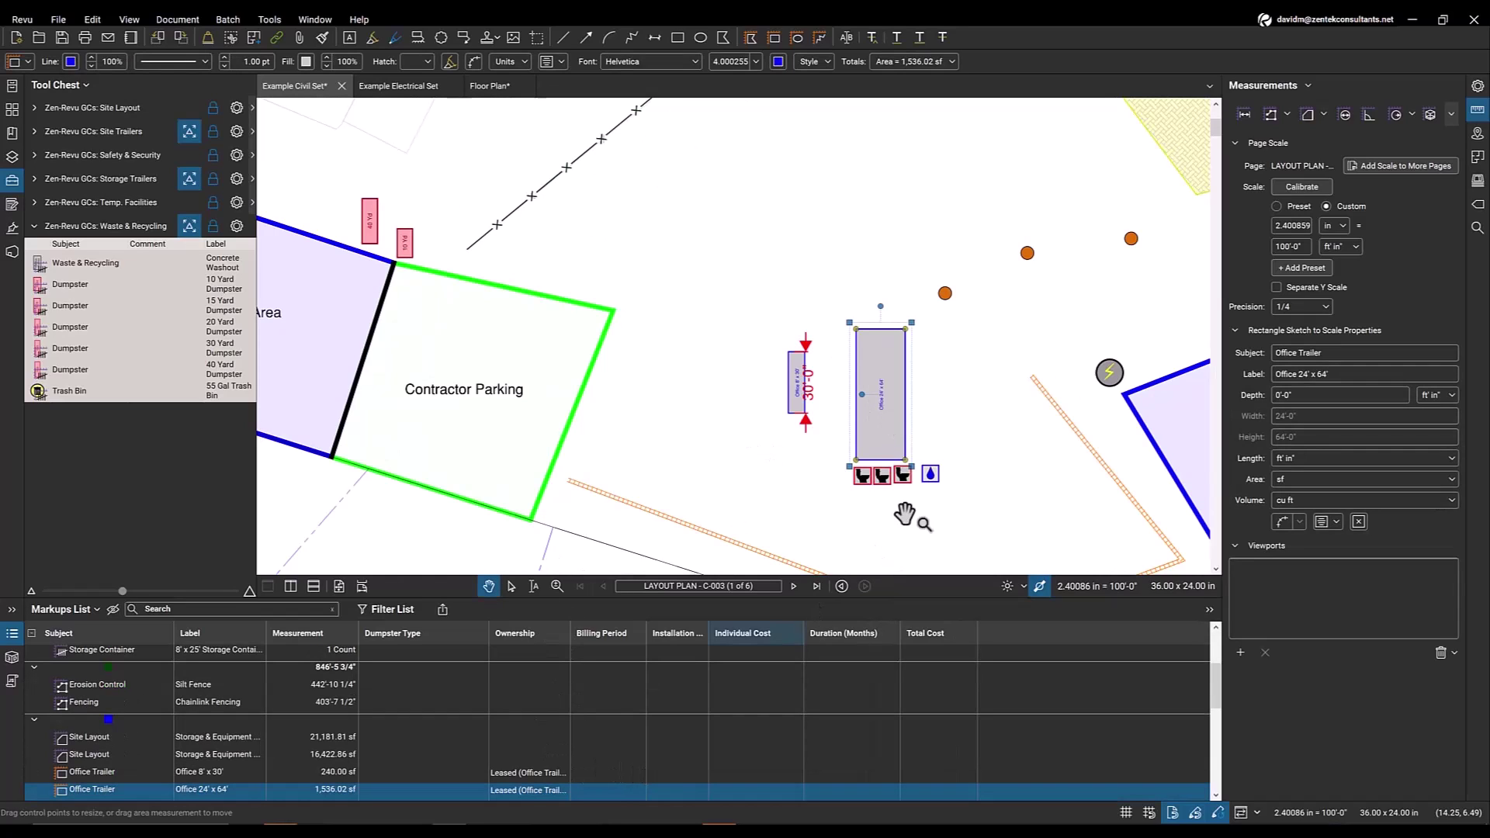
pyautogui.scroll(1, 908, 460)
pyautogui.scroll(4, 962, 454)
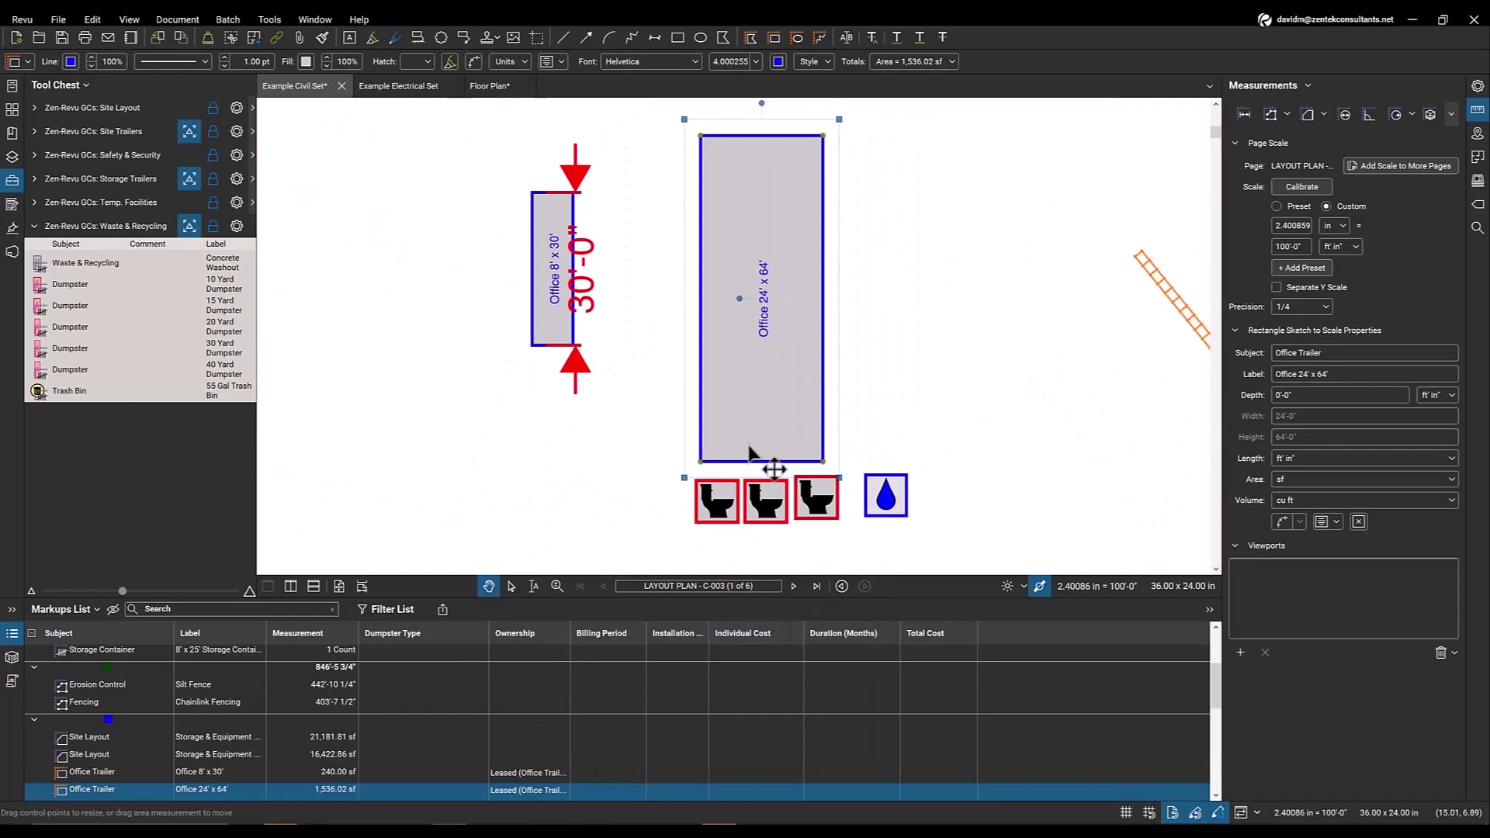
pyautogui.click(630, 772)
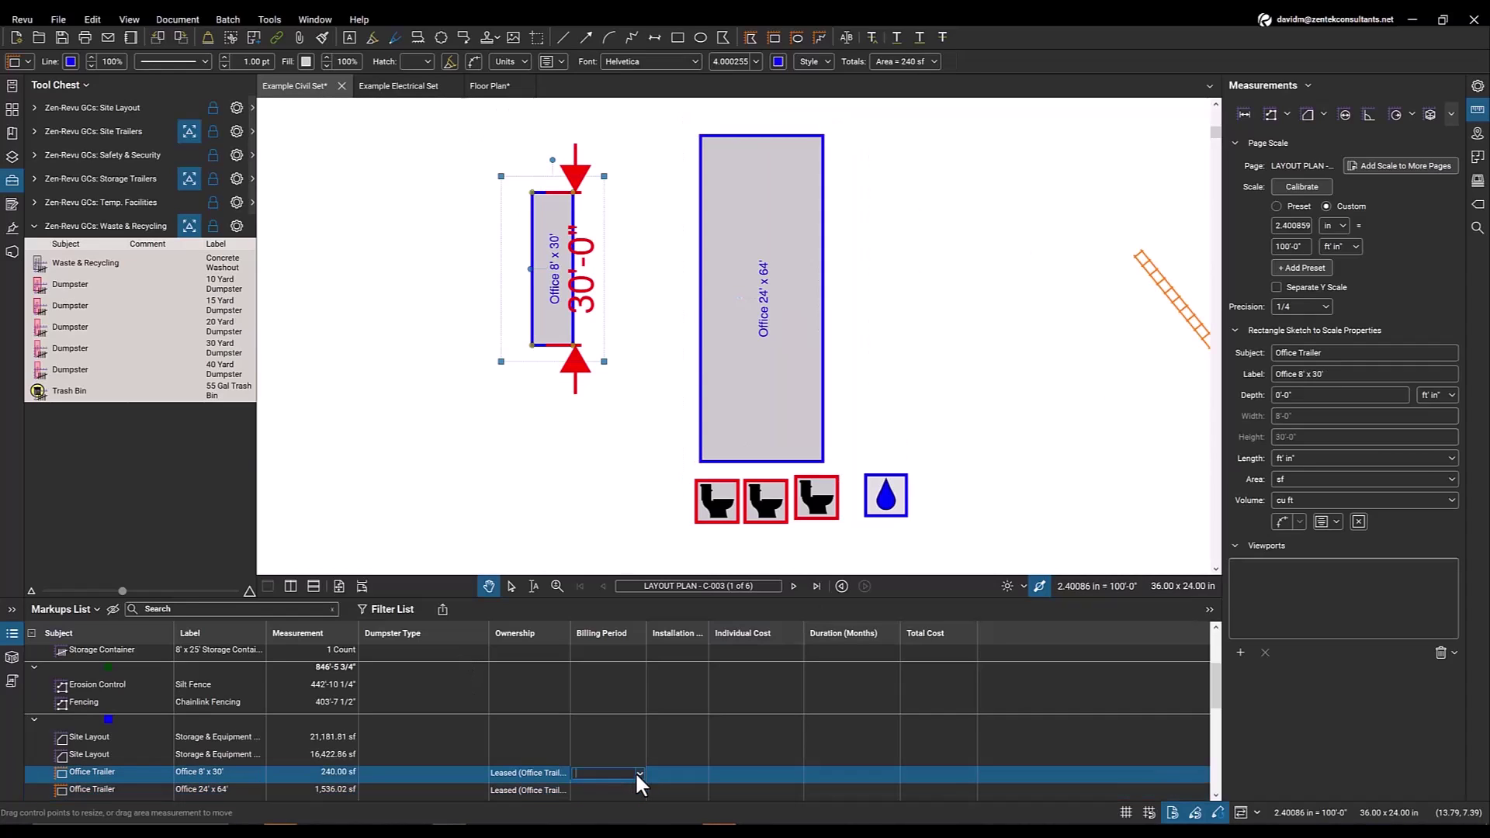
pyautogui.click(638, 773)
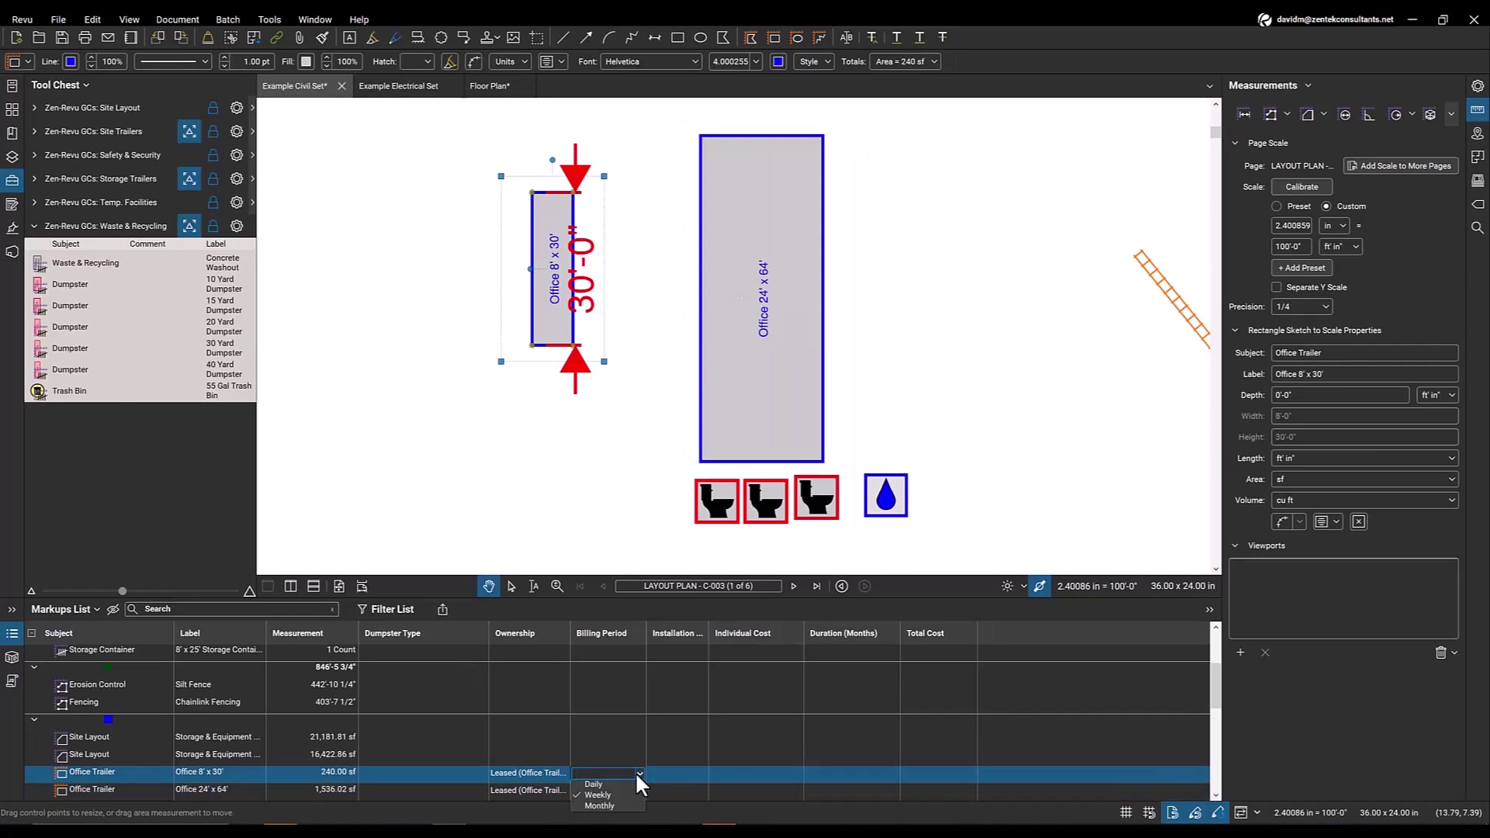
pyautogui.click(600, 808)
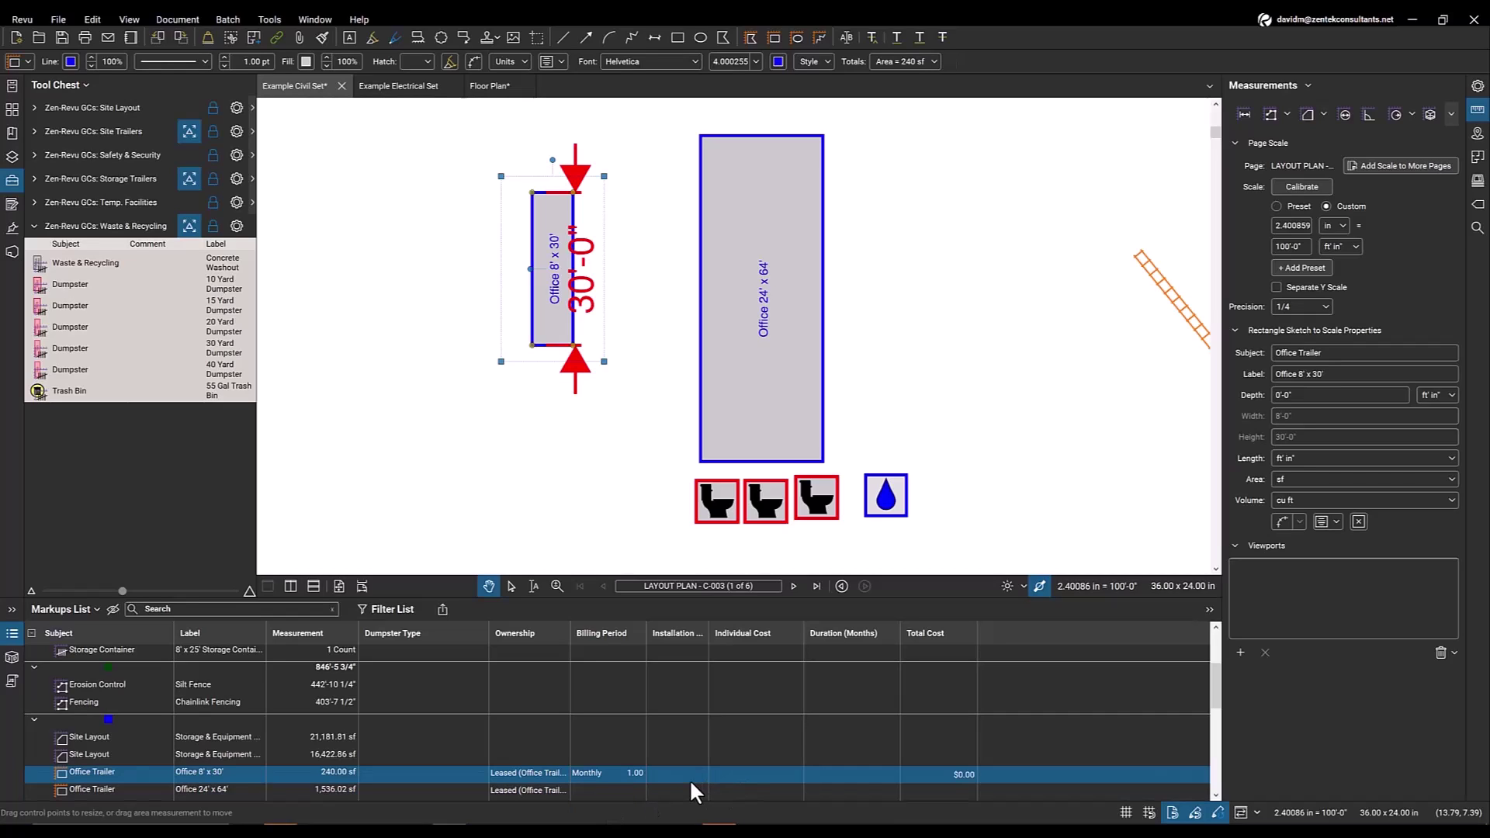
# View the Installation By choices for the Office 8' x 30' trailer and set its Individual Cost to $5,000
pyautogui.click(700, 774)
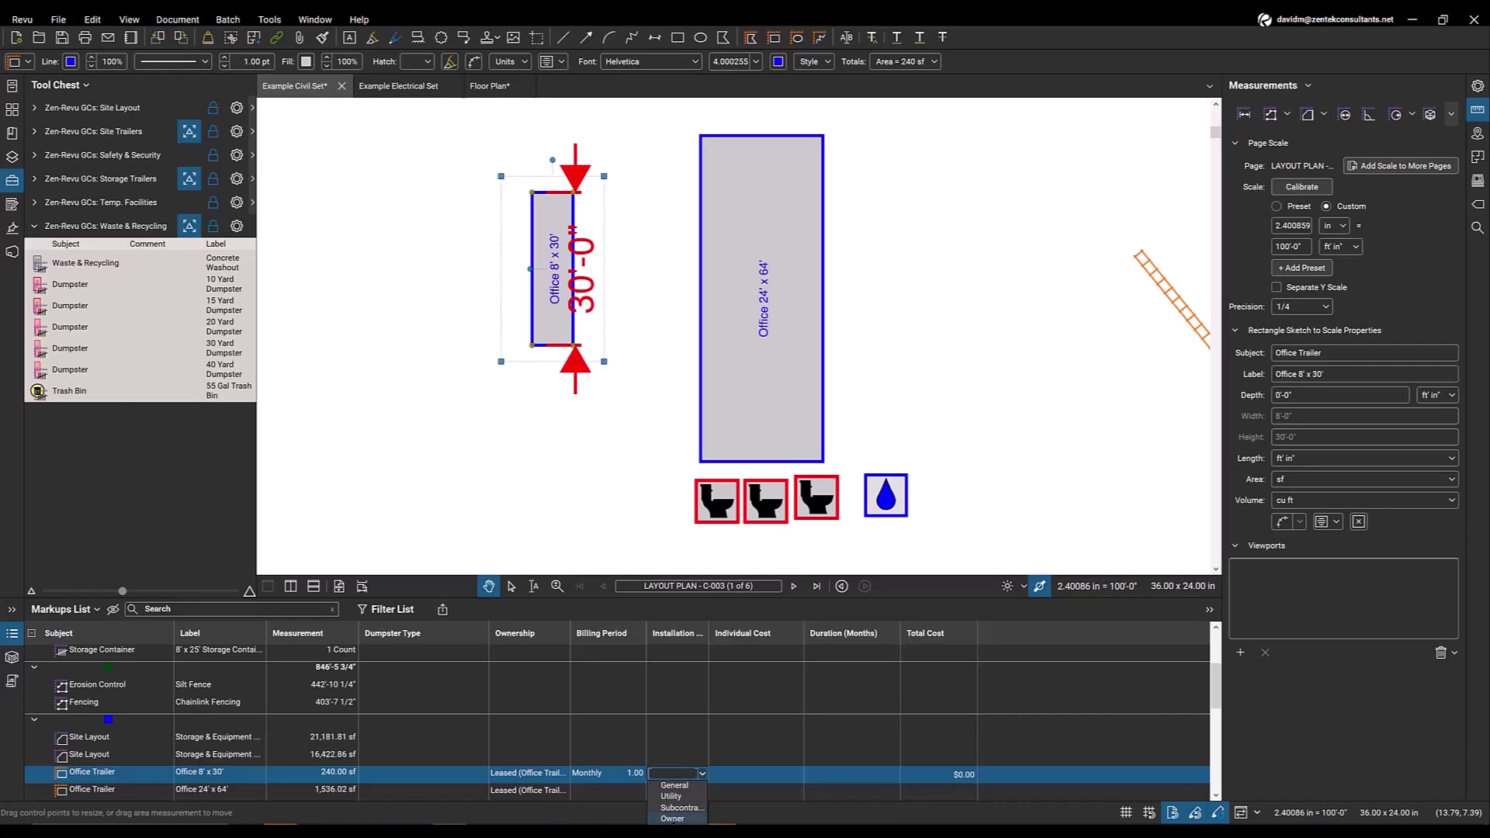
pyautogui.click(740, 776)
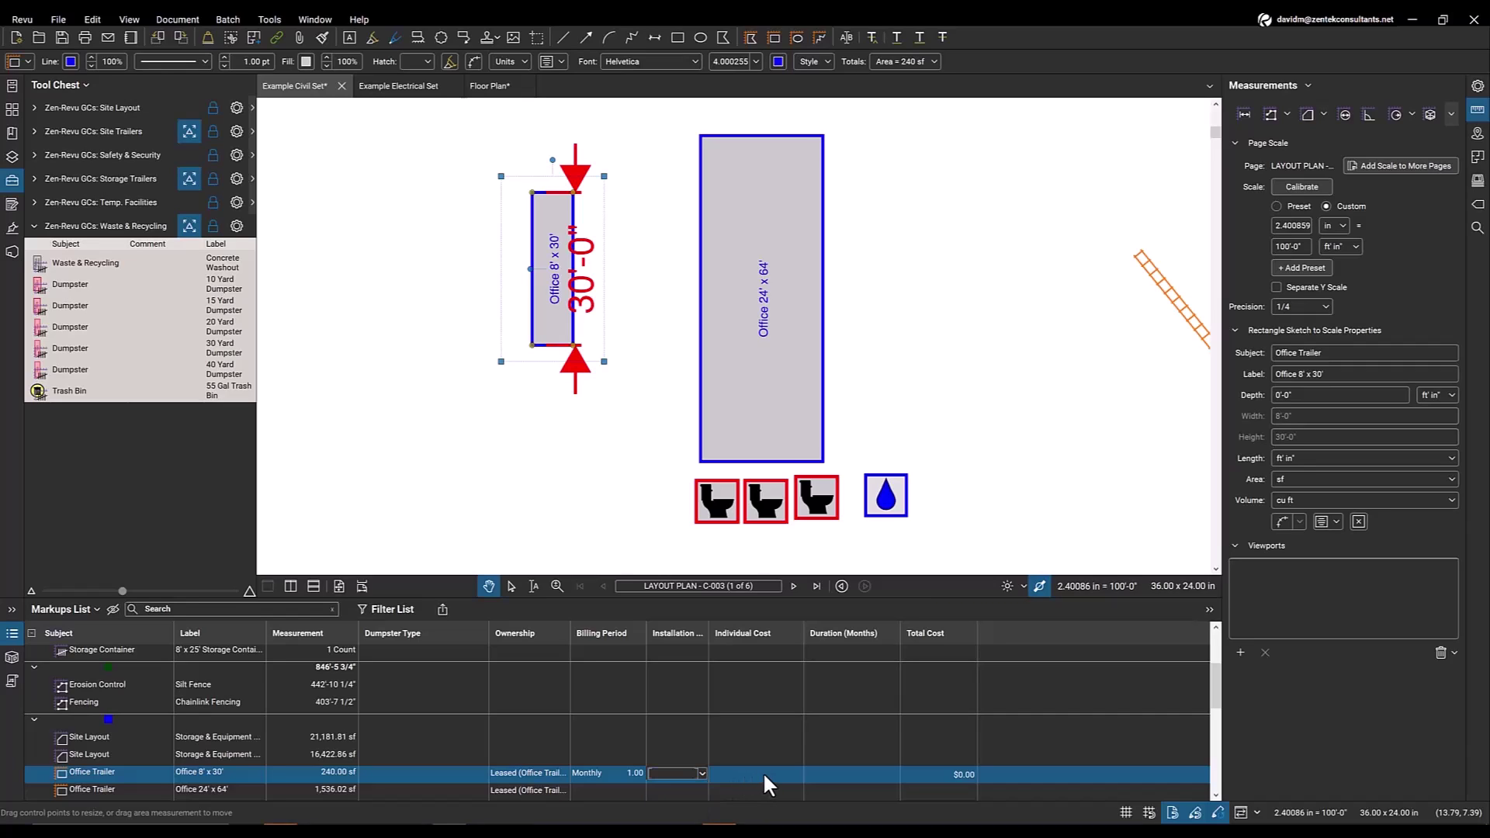
pyautogui.click(765, 775)
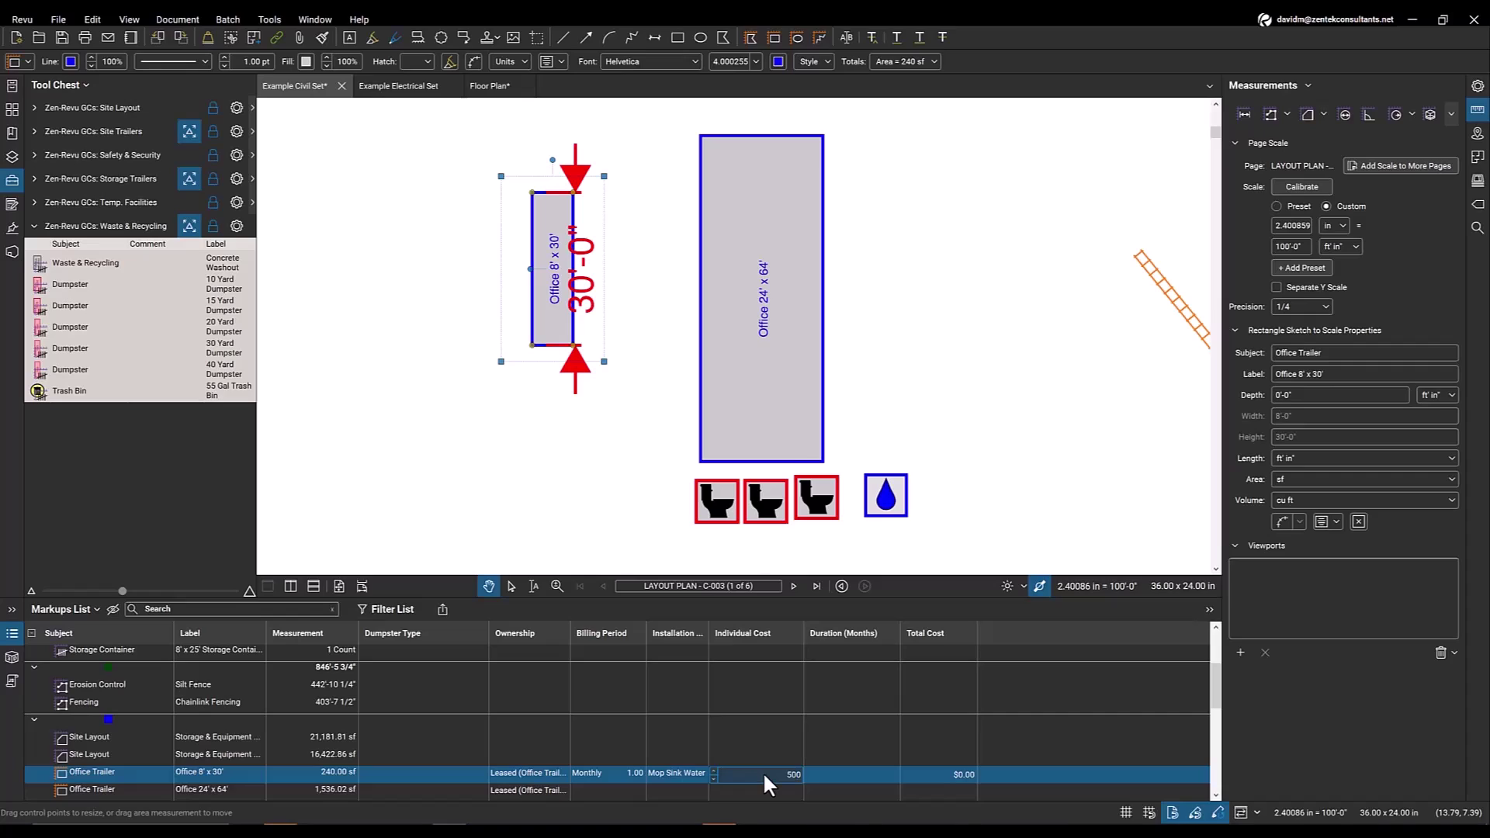
pyautogui.write('5000')
pyautogui.press('Return')
# Set the Office 8' x 30' trailer's Duration to 18 months
pyautogui.click(879, 773)
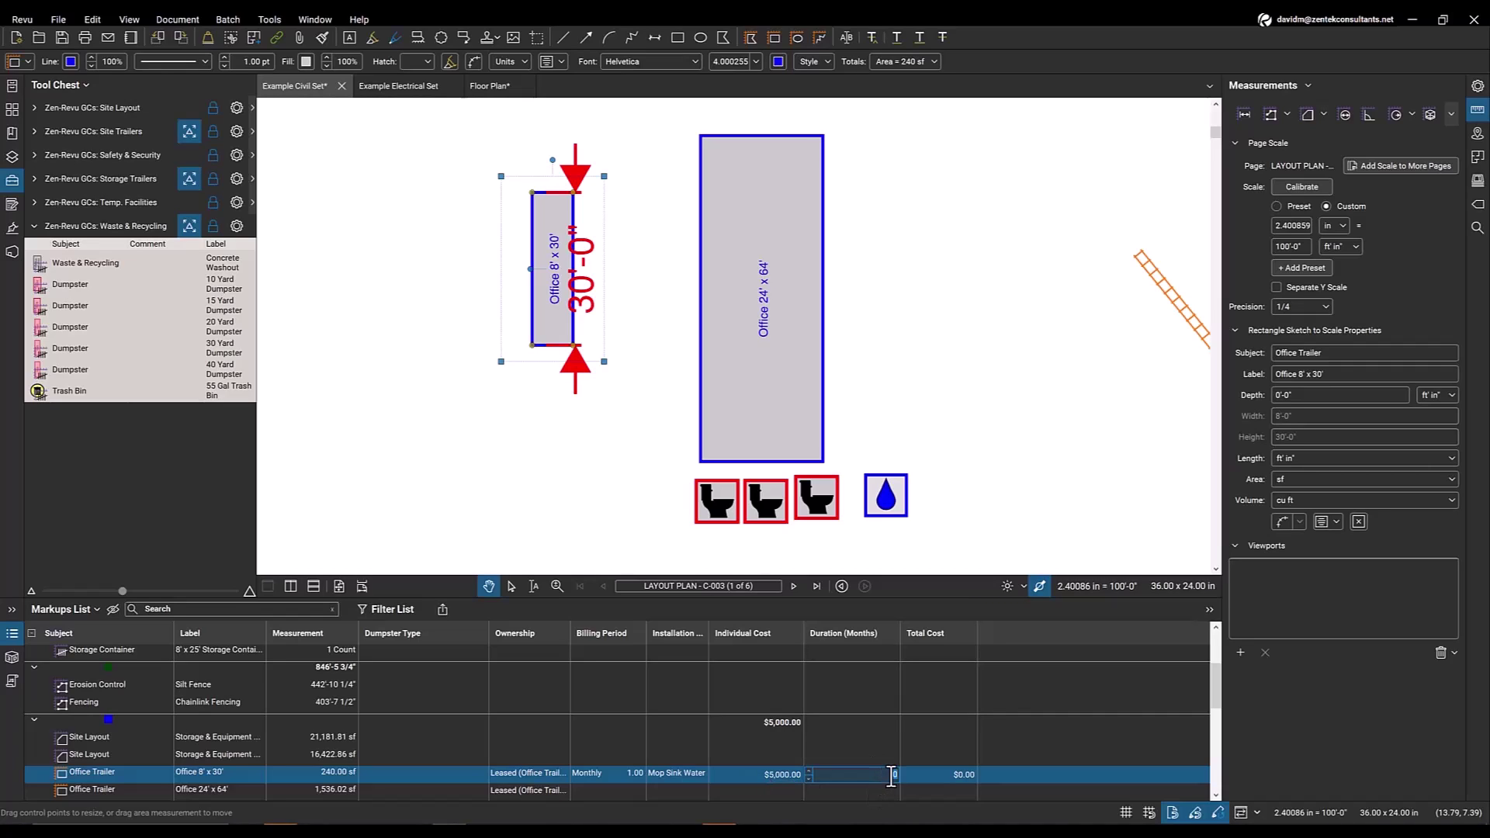
pyautogui.write('18')
pyautogui.press('Return')
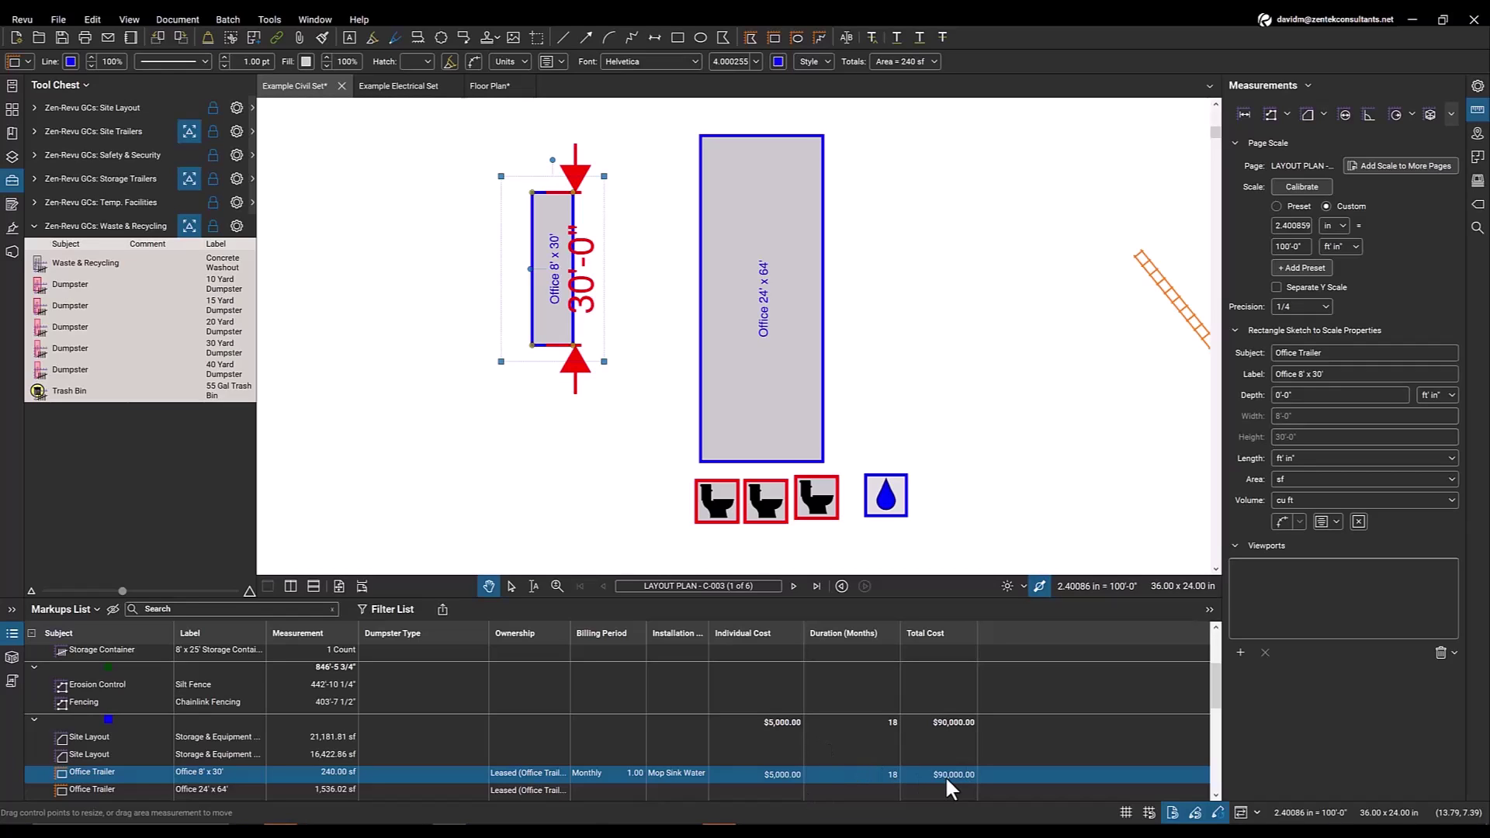
# Select the portable toilets below the Office 24' x 64' trailer and set their Billing Period to Weekly
pyautogui.click(762, 511)
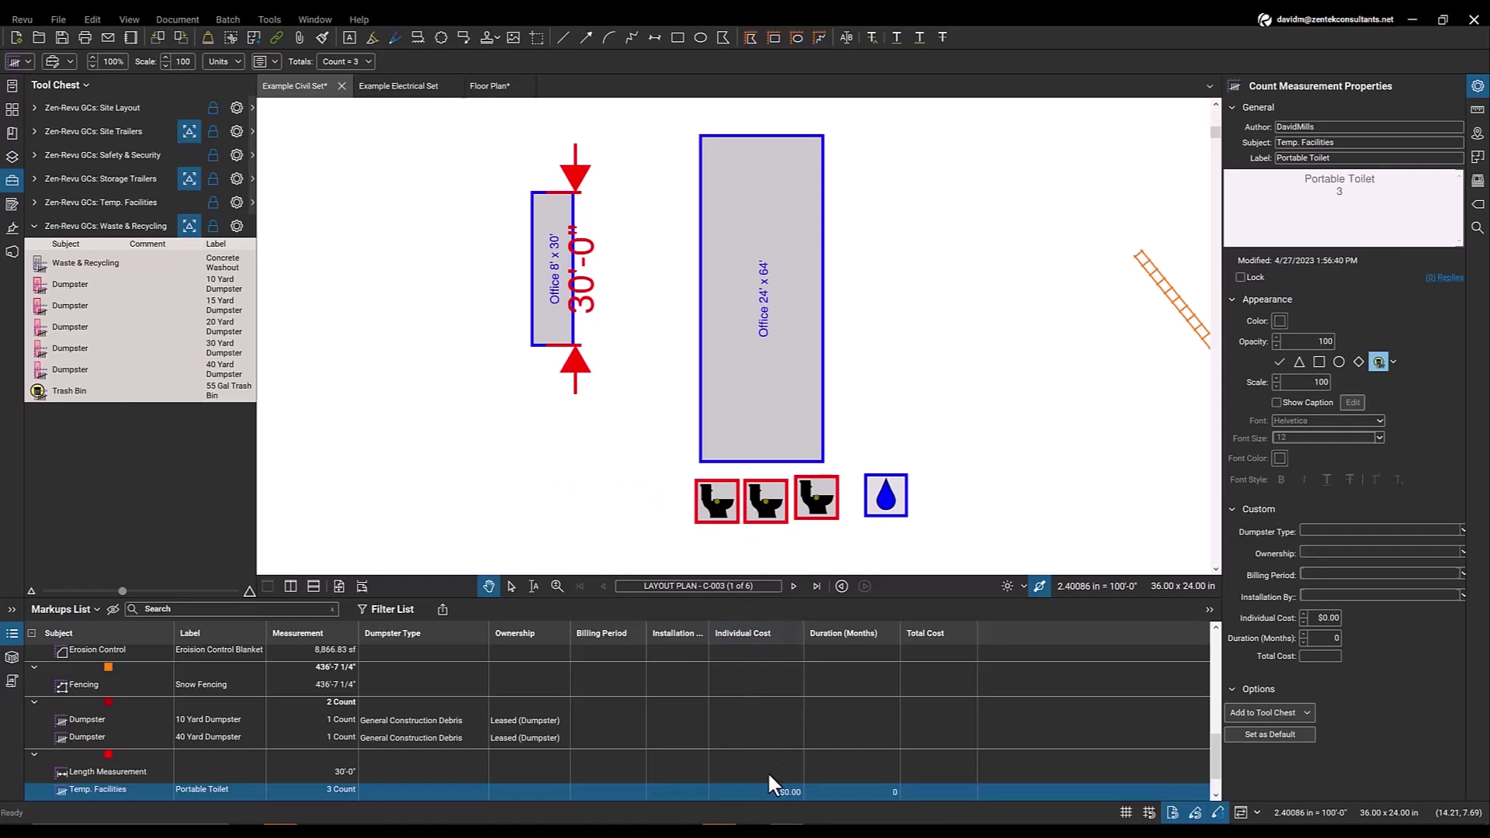
pyautogui.click(636, 791)
pyautogui.click(638, 788)
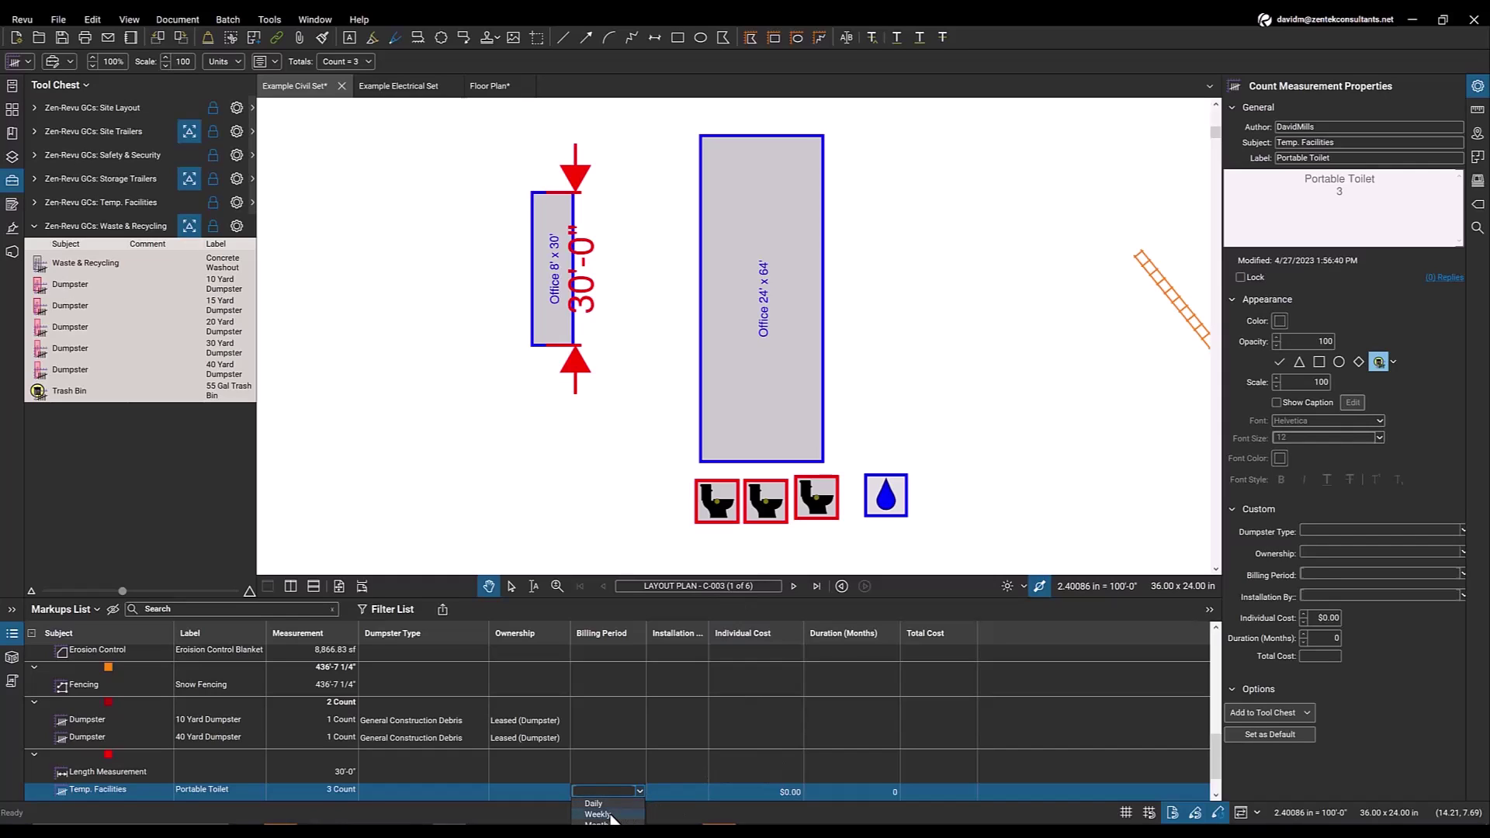
pyautogui.click(616, 814)
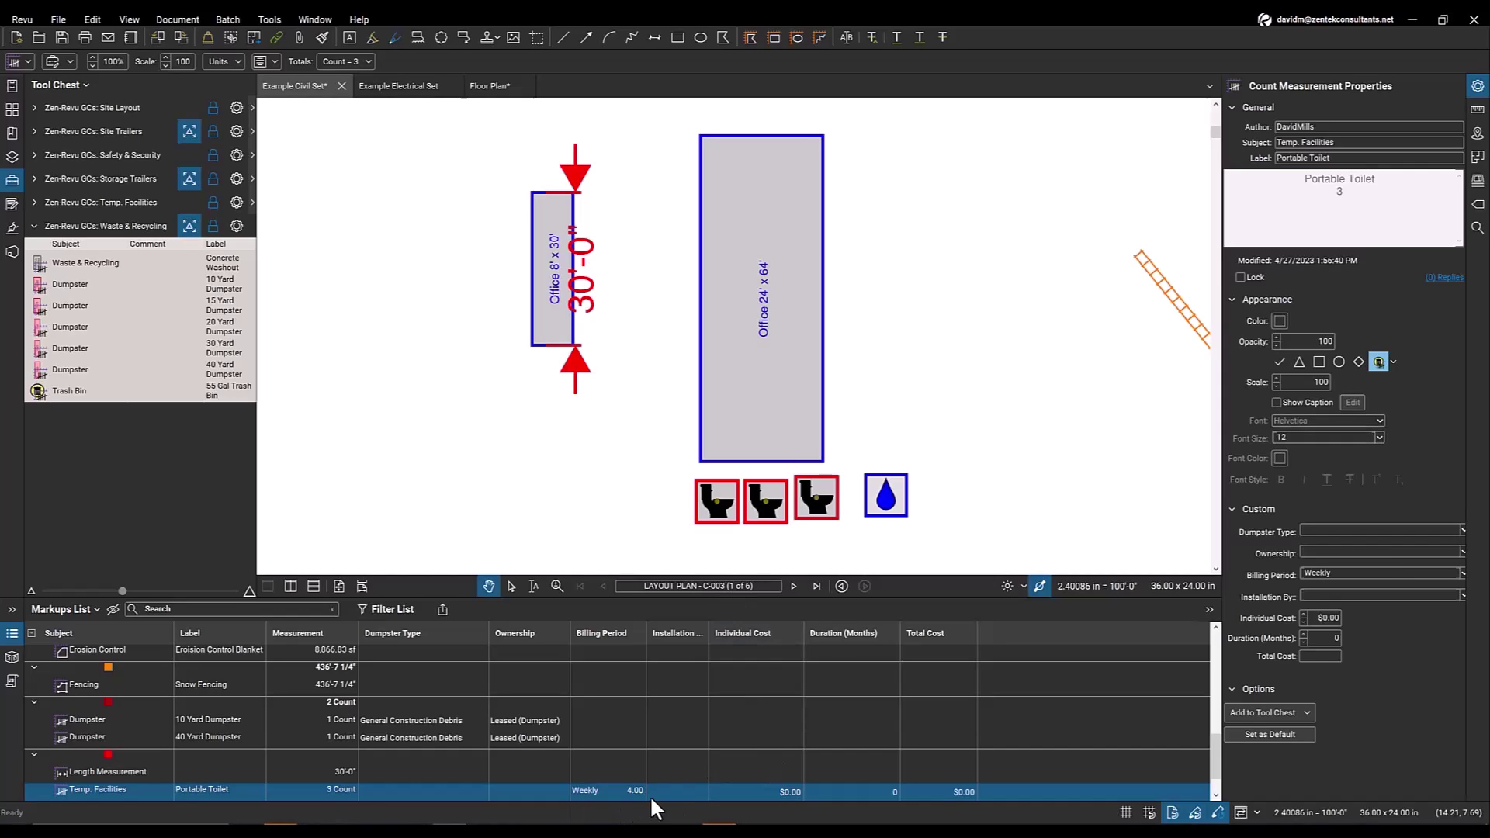
# Set the portable toilets' Individual Cost to $15 and their Duration to 18 months
pyautogui.click(779, 790)
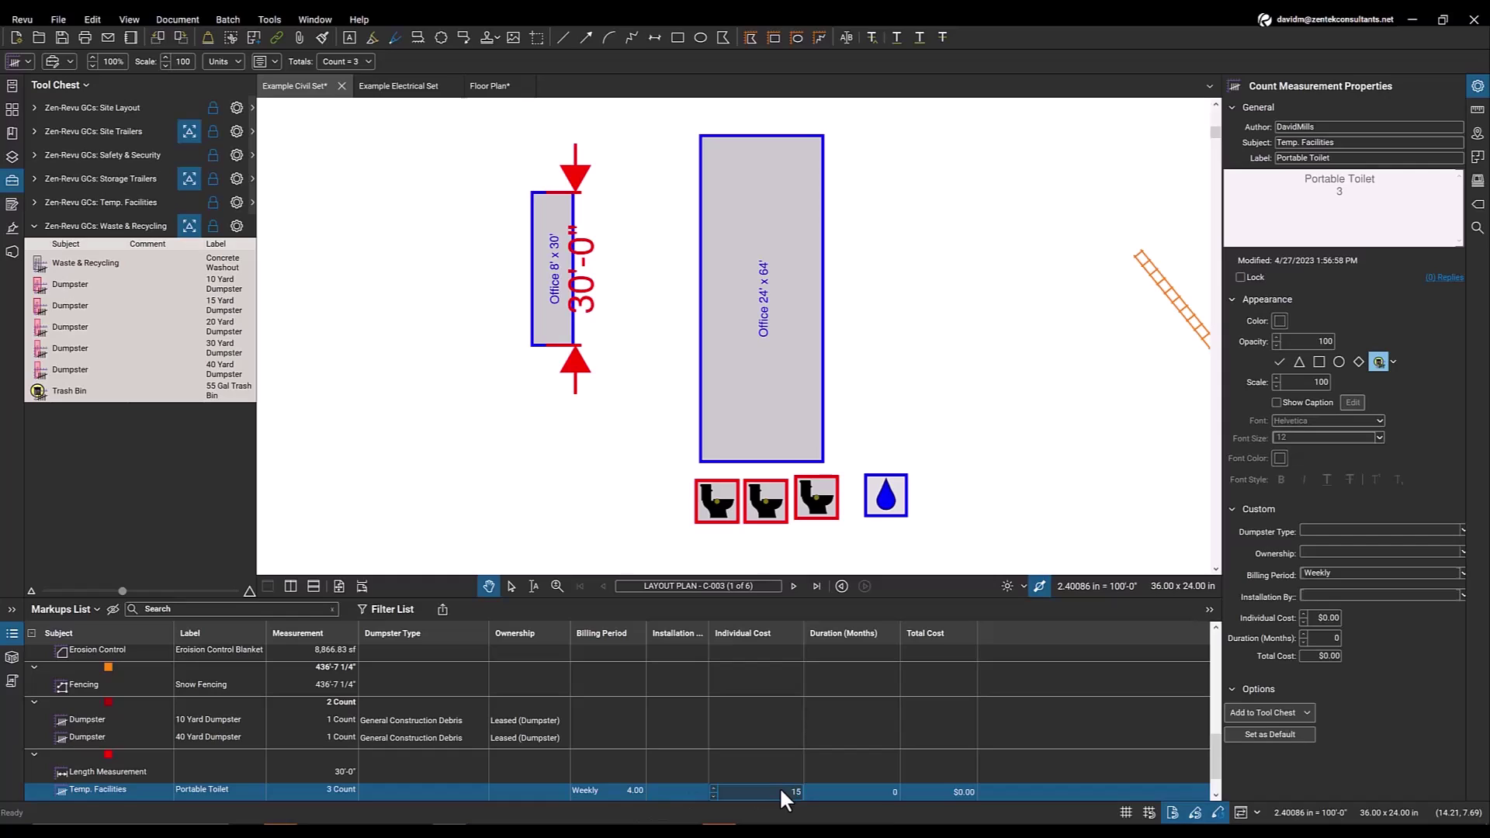
pyautogui.press('Return')
pyautogui.click(879, 800)
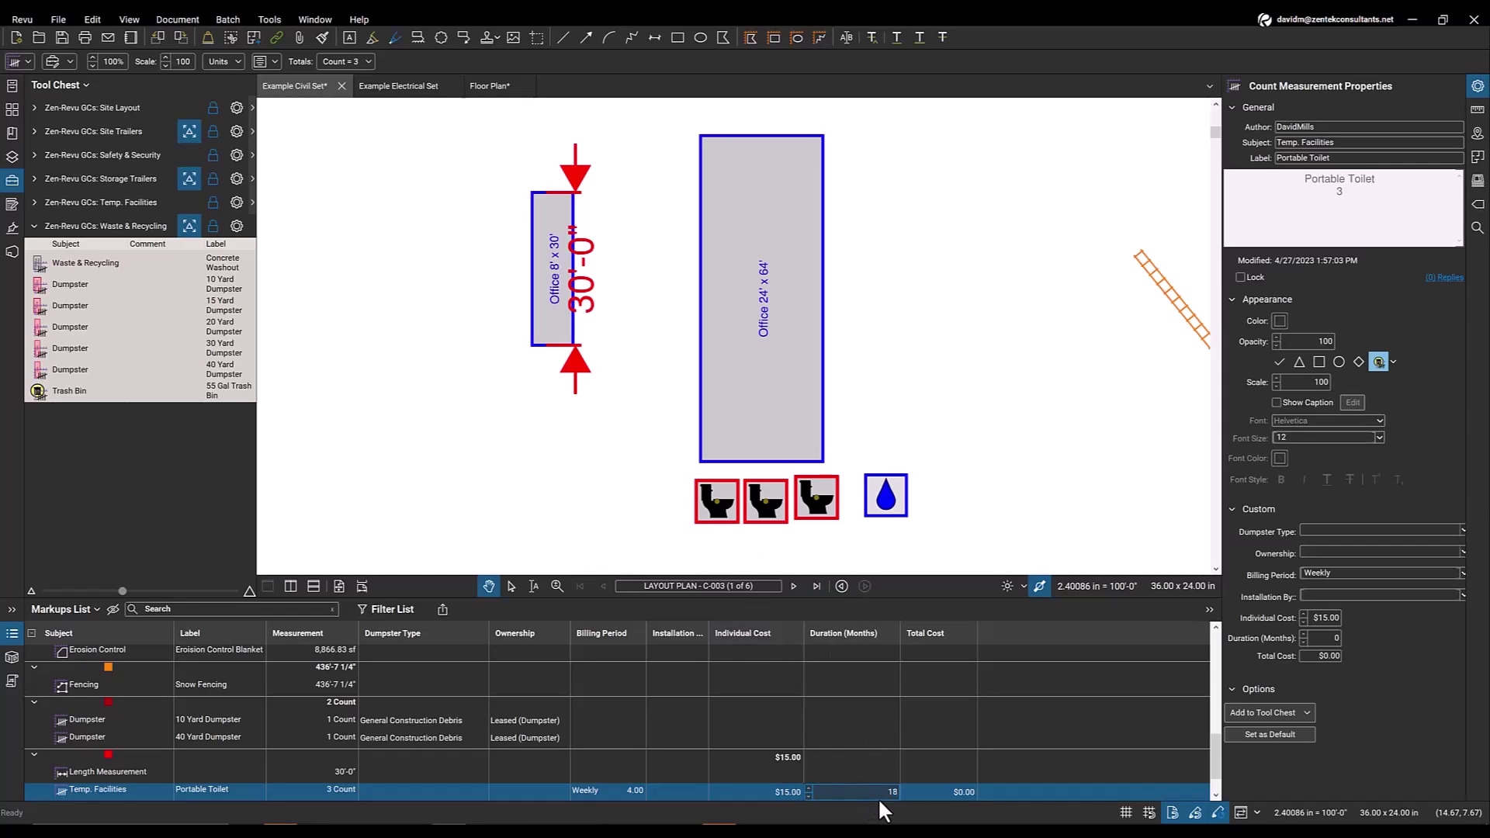
pyautogui.press('Return')
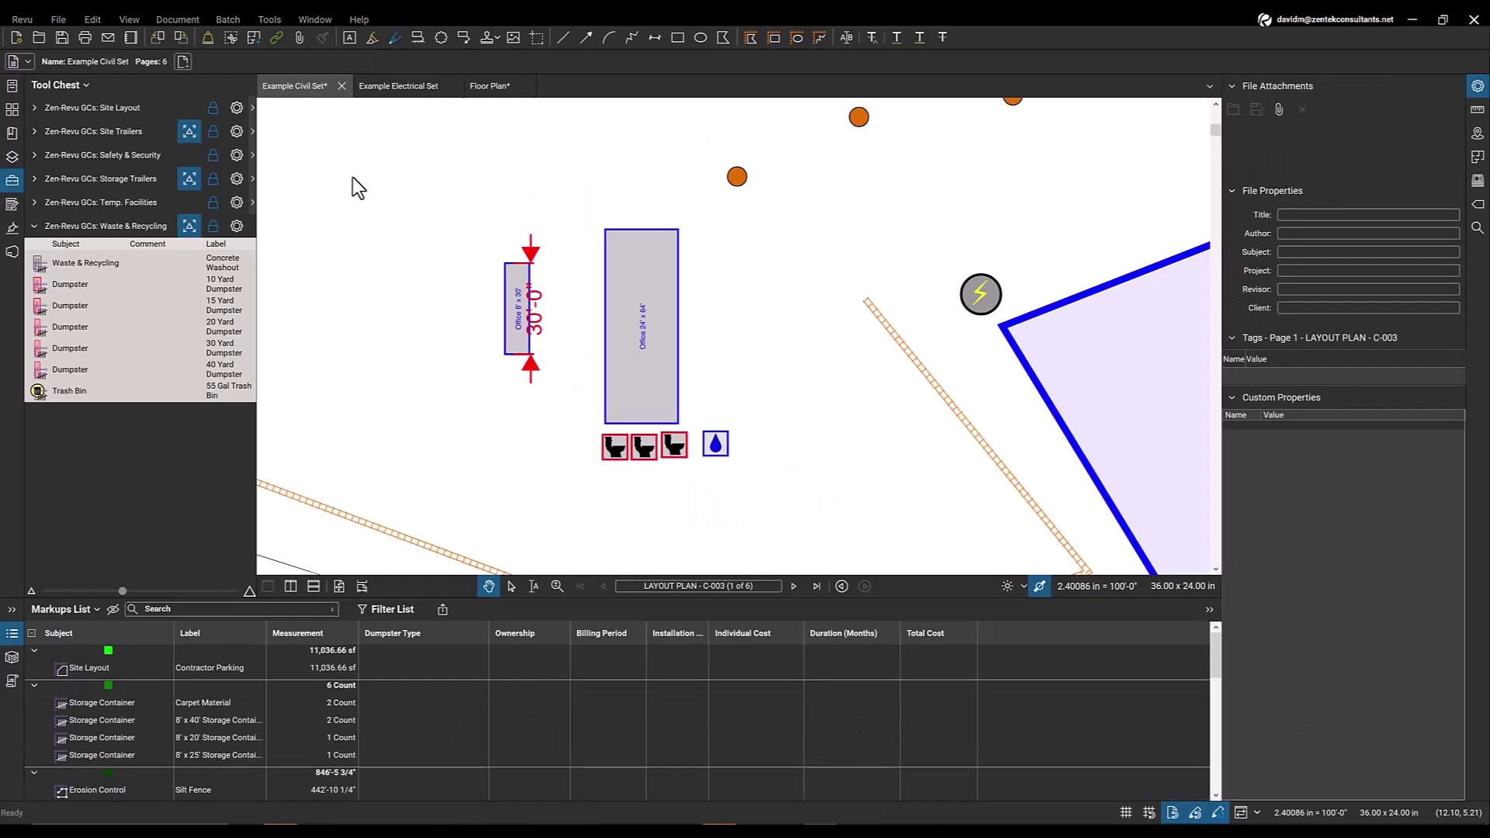
# Switch to the floor plan and display its list of markup layers
pyautogui.click(491, 96)
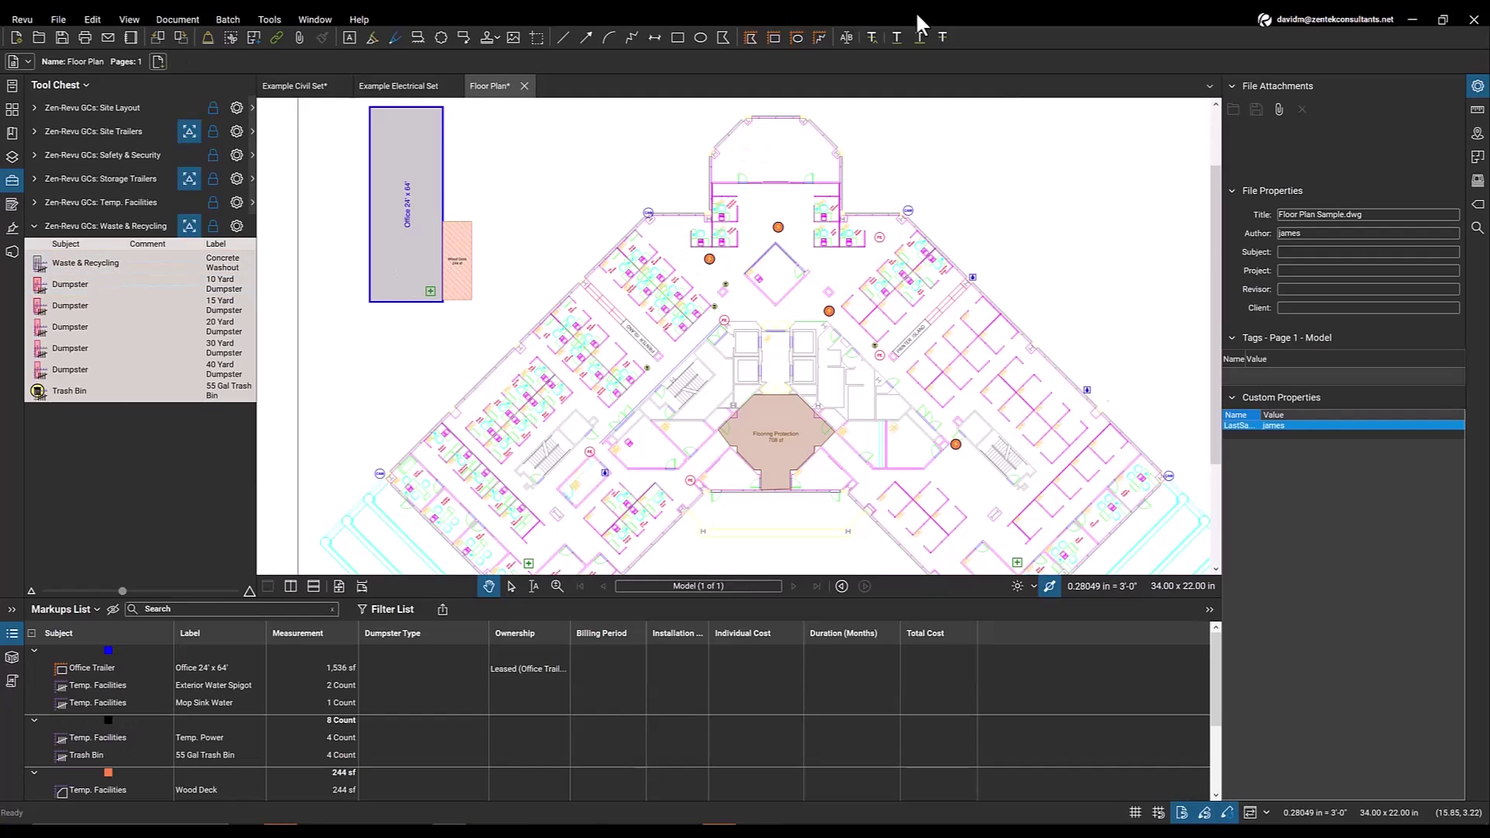
pyautogui.click(11, 166)
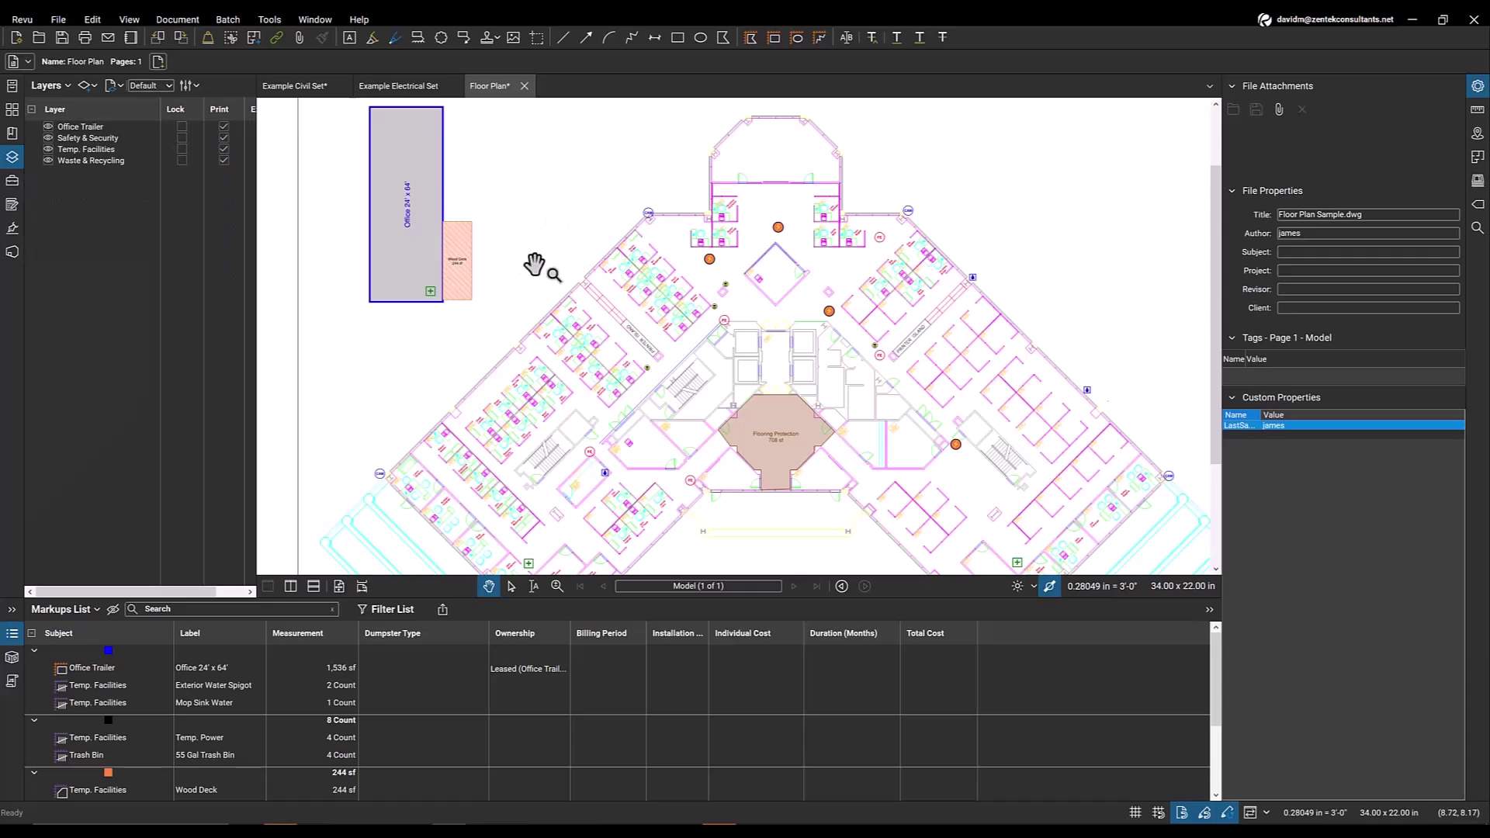
pyautogui.scroll(1, 543, 256)
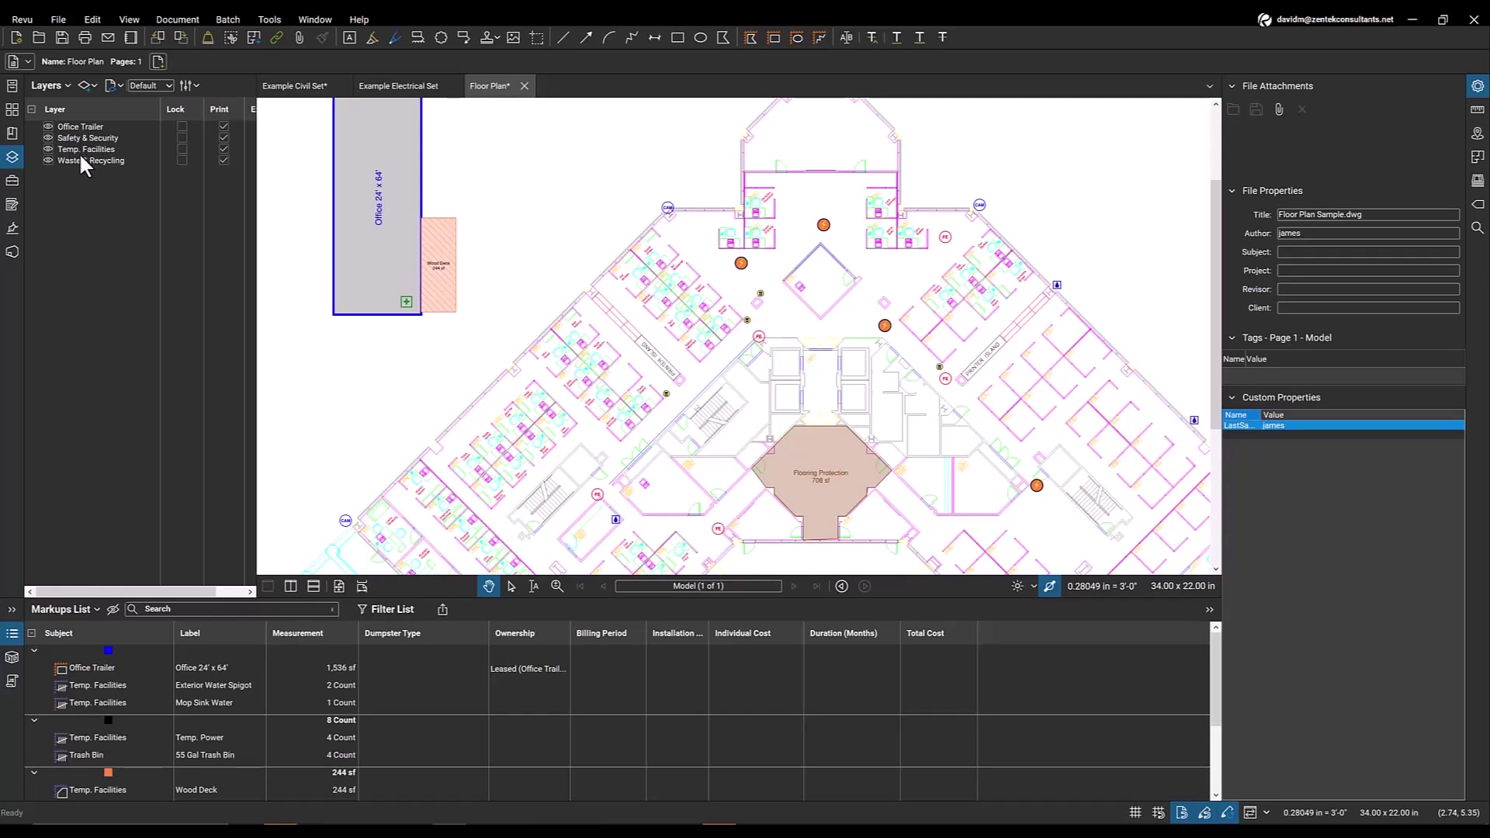
pyautogui.moveTo(607, 227); pyautogui.dragTo(549, 225)
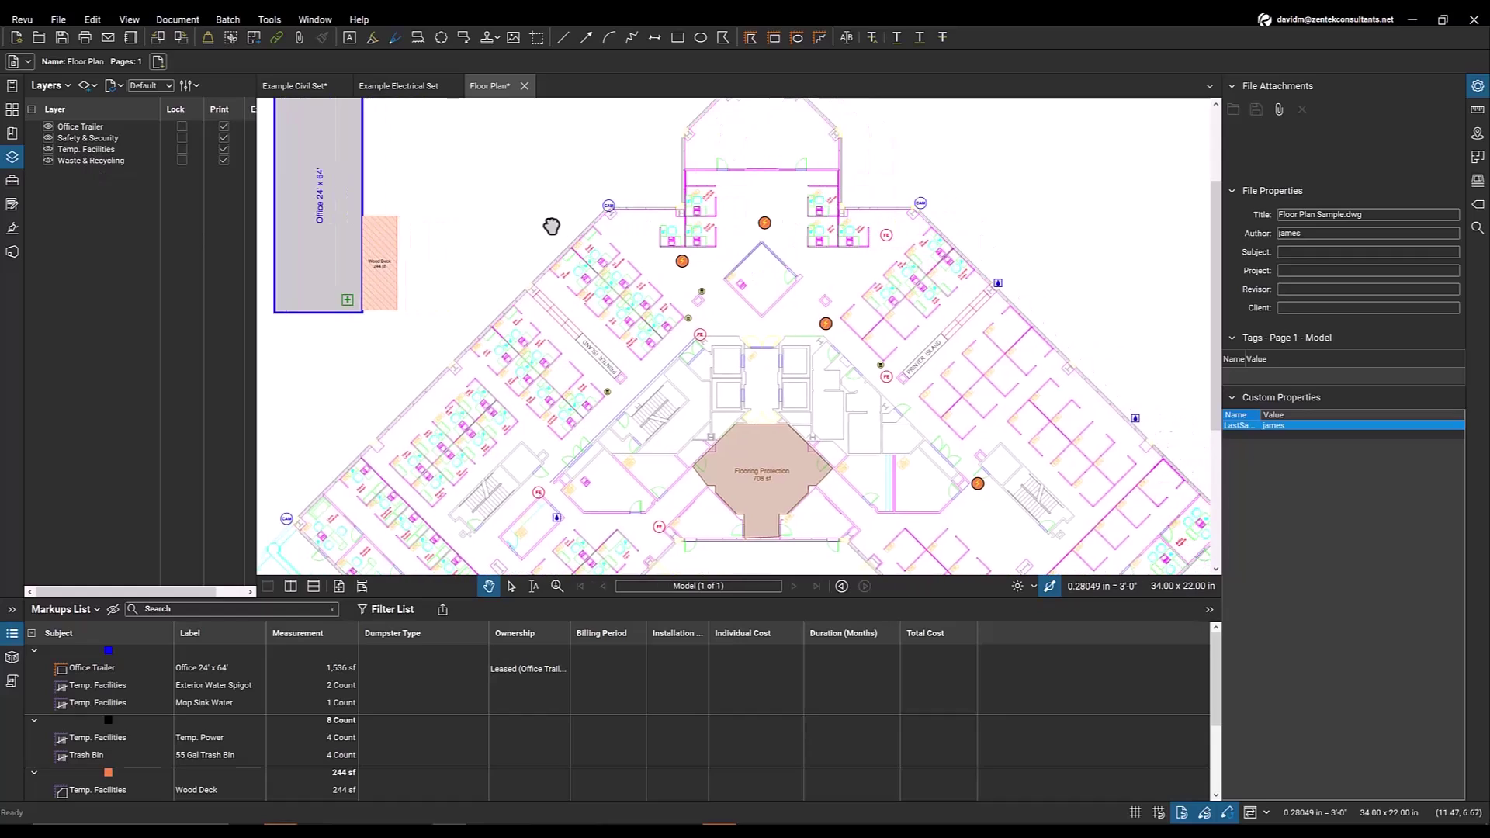
# Hide the Safety & Security, Office Trailer and Temp. Facilities layers to isolate the trash bins on the Waste & Recycling layer
pyautogui.click(48, 138)
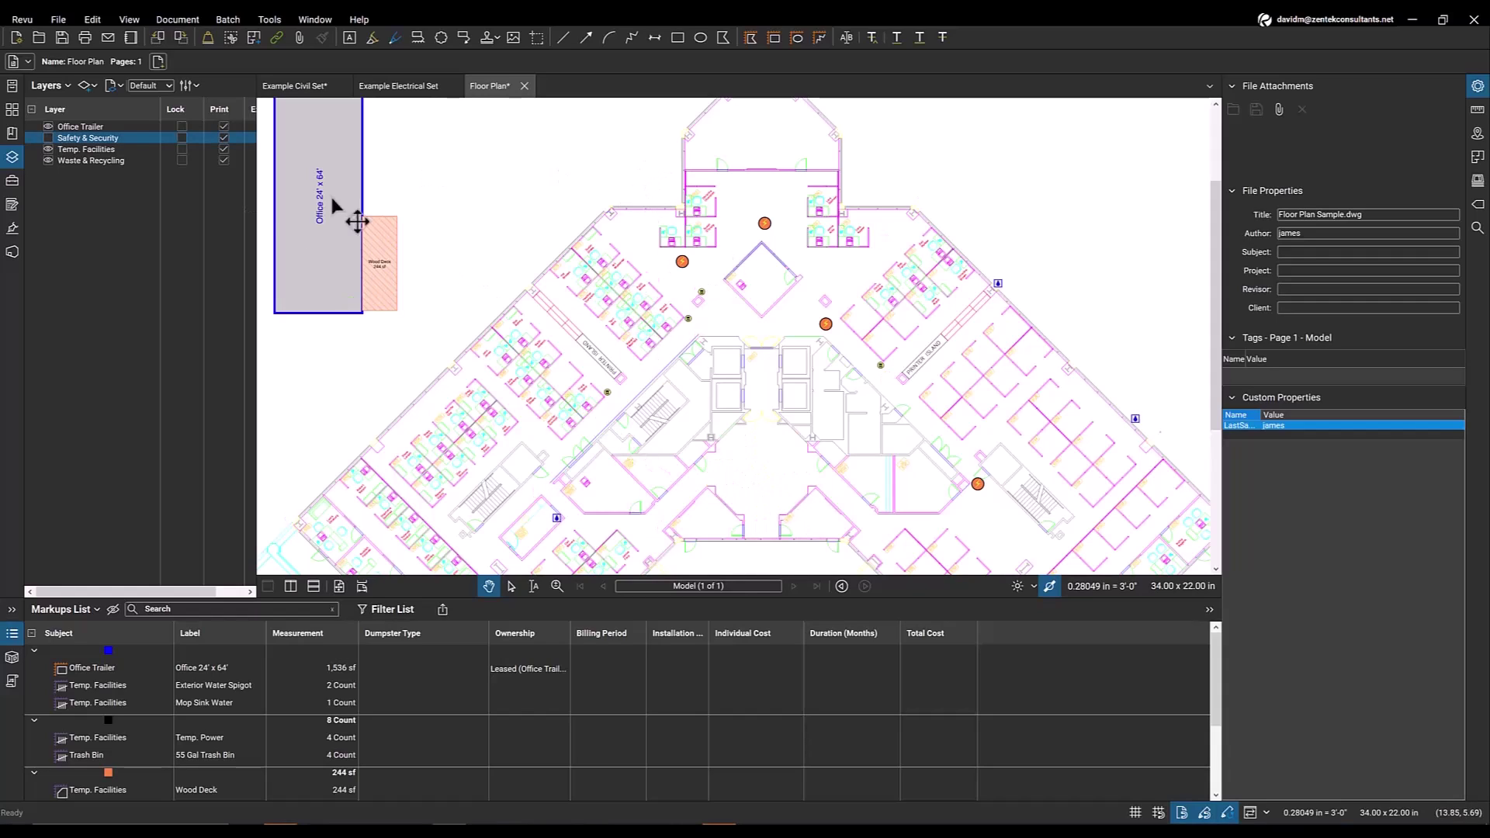
pyautogui.click(47, 126)
pyautogui.click(48, 148)
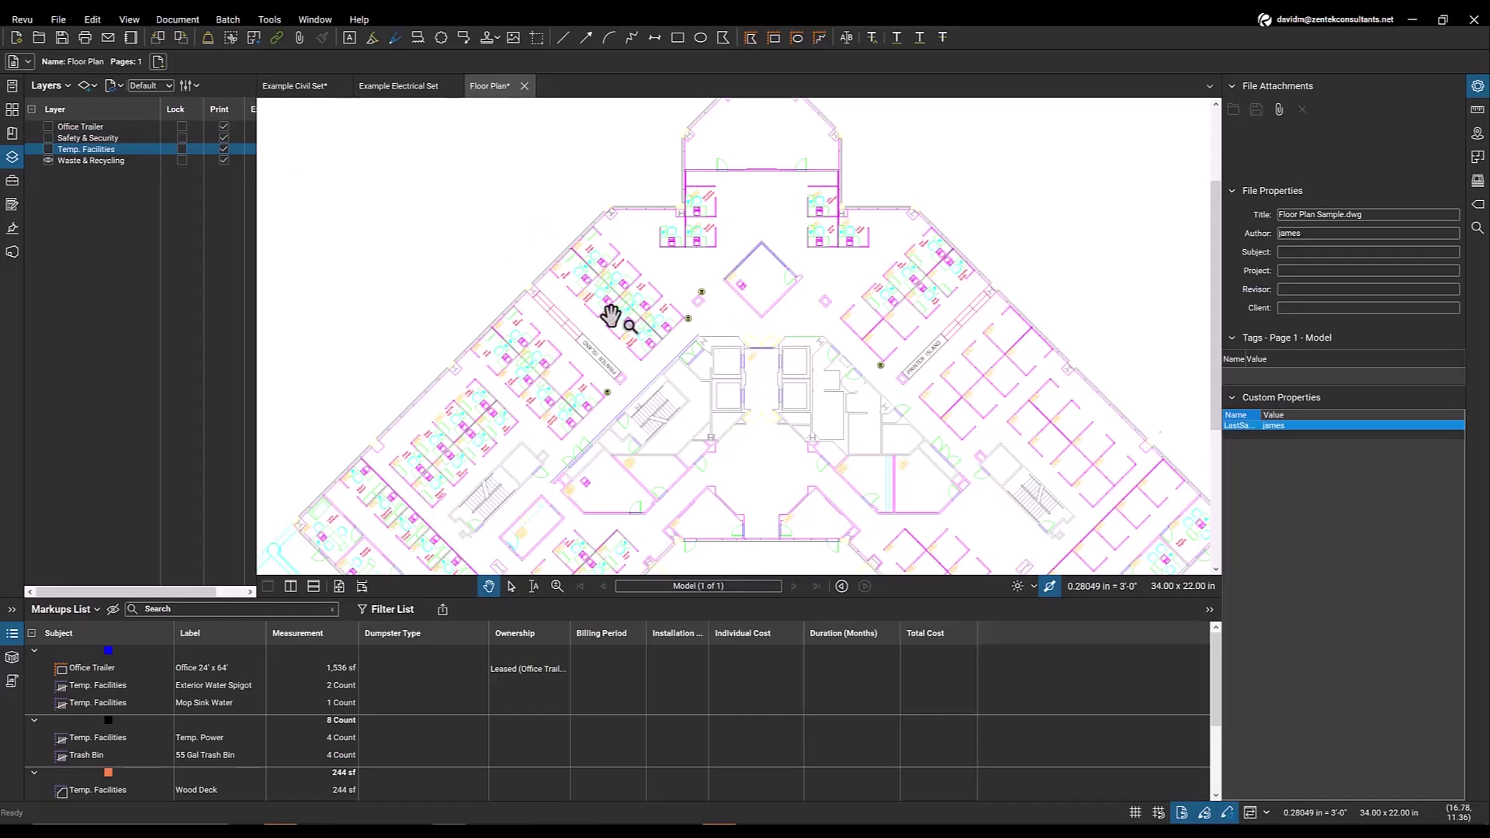
pyautogui.scroll(2, 710, 301)
pyautogui.scroll(2, 711, 303)
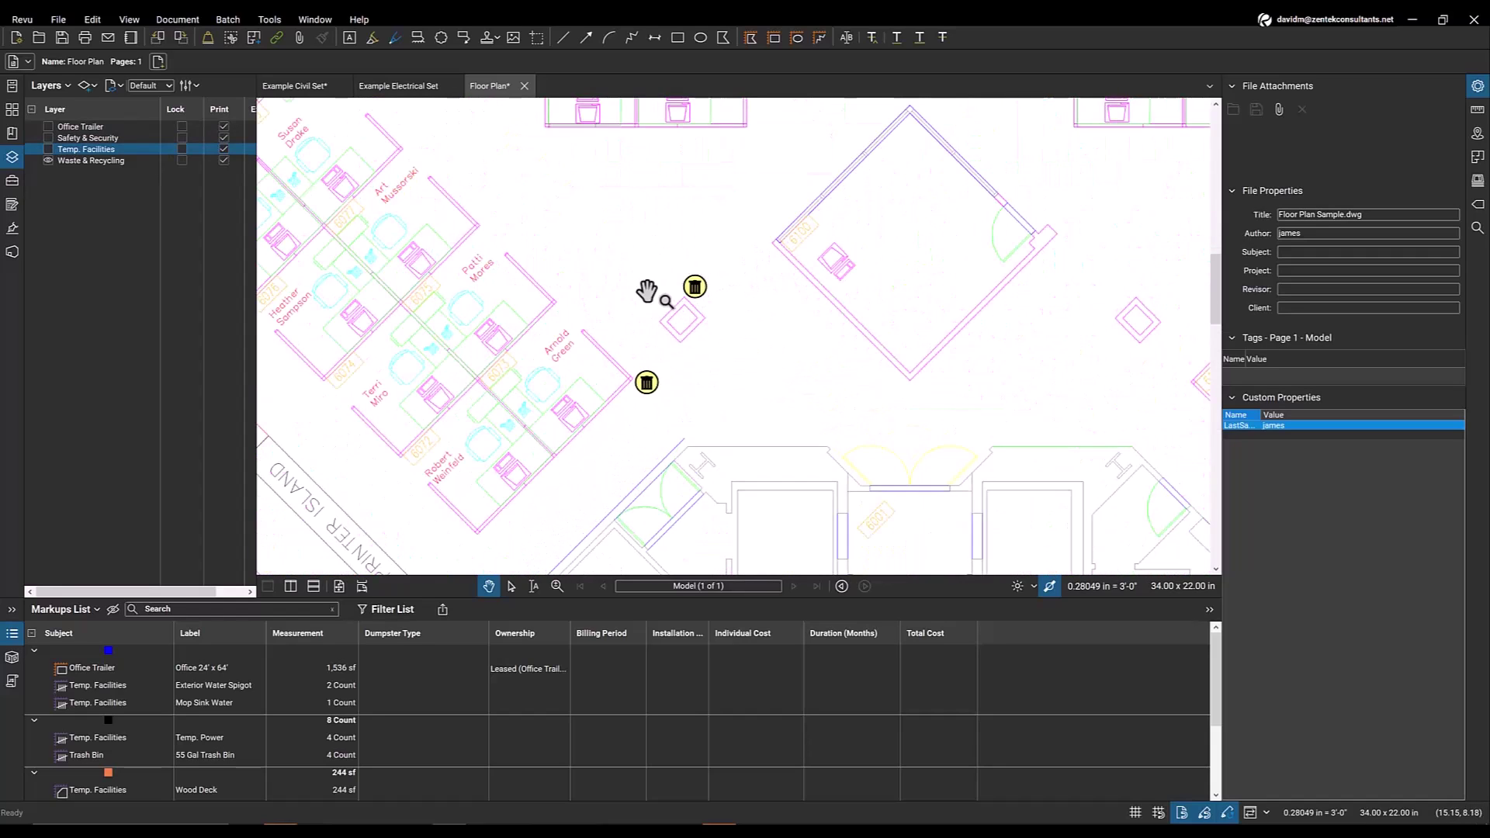
# Show the Temp. Facilities, Safety & Security and Office Trailer layers on the floor plan again
pyautogui.click(48, 148)
pyautogui.click(45, 137)
pyautogui.click(45, 126)
pyautogui.scroll(-5, 581, 334)
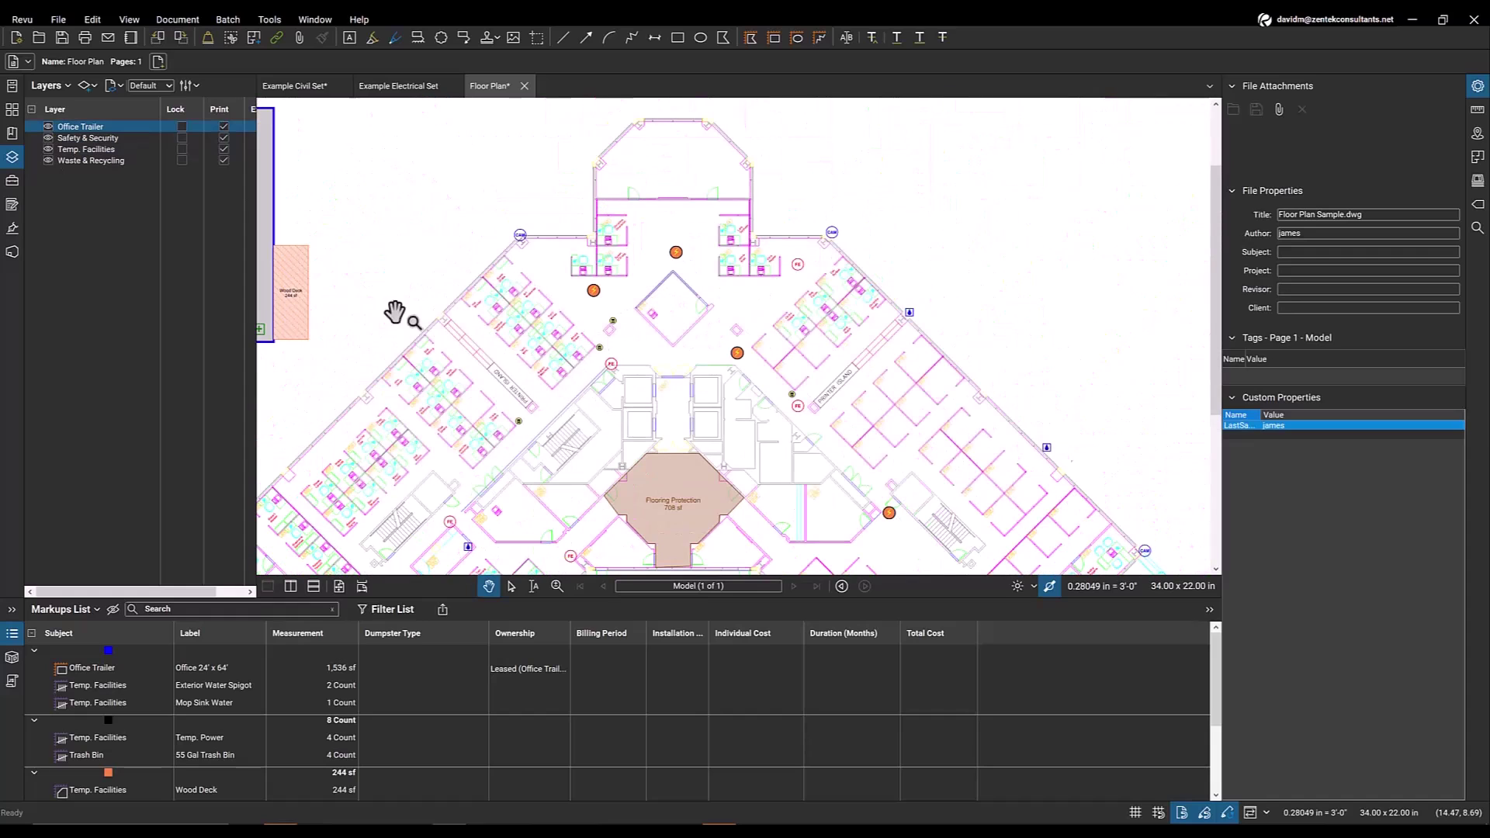
# Place two 8' x 10' Storage Containers side by side outside the building's upper-right wall, near the exterior water spigot
pyautogui.click(12, 107)
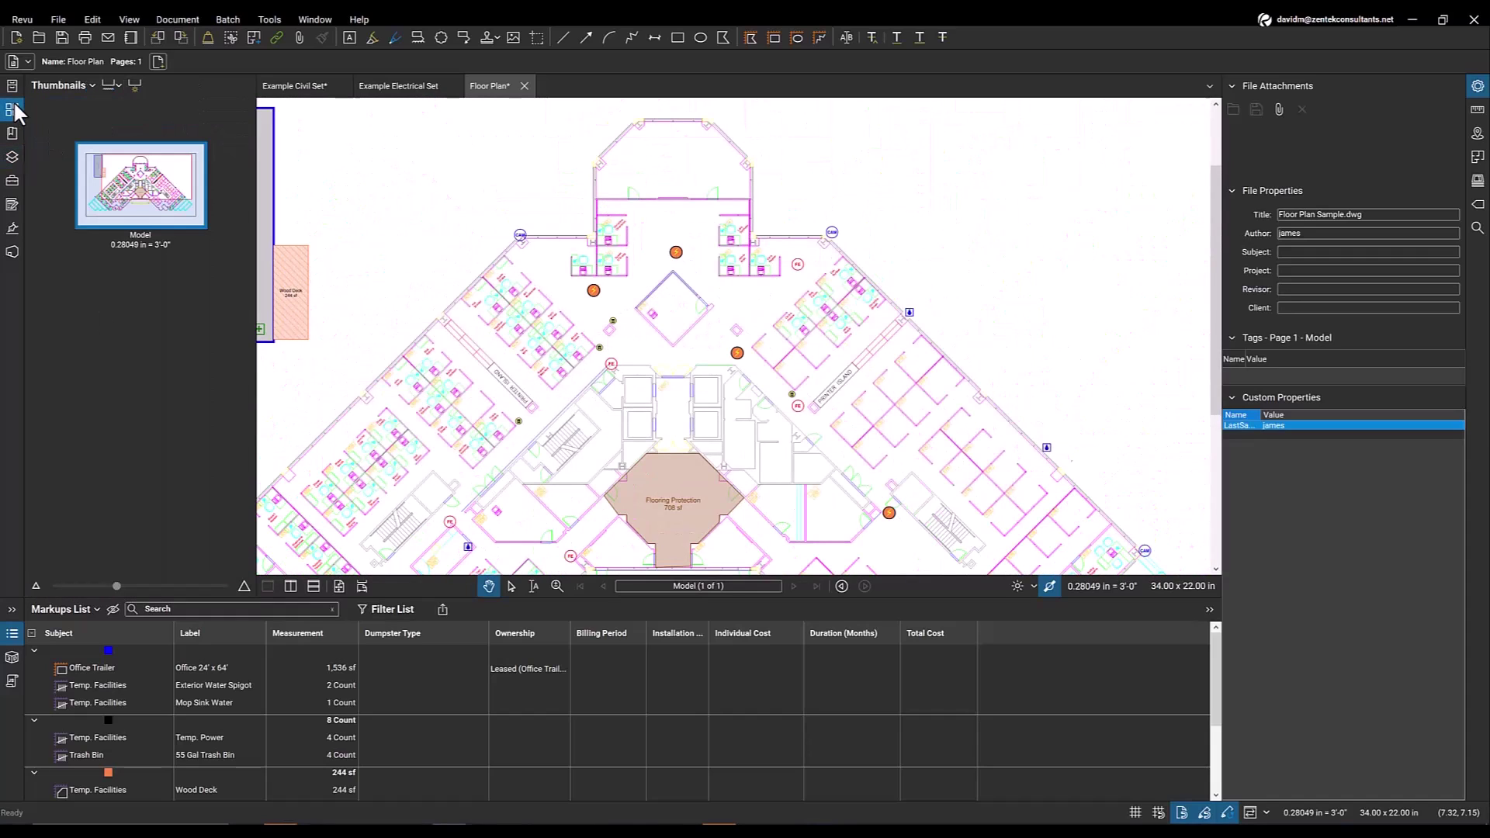
pyautogui.click(13, 181)
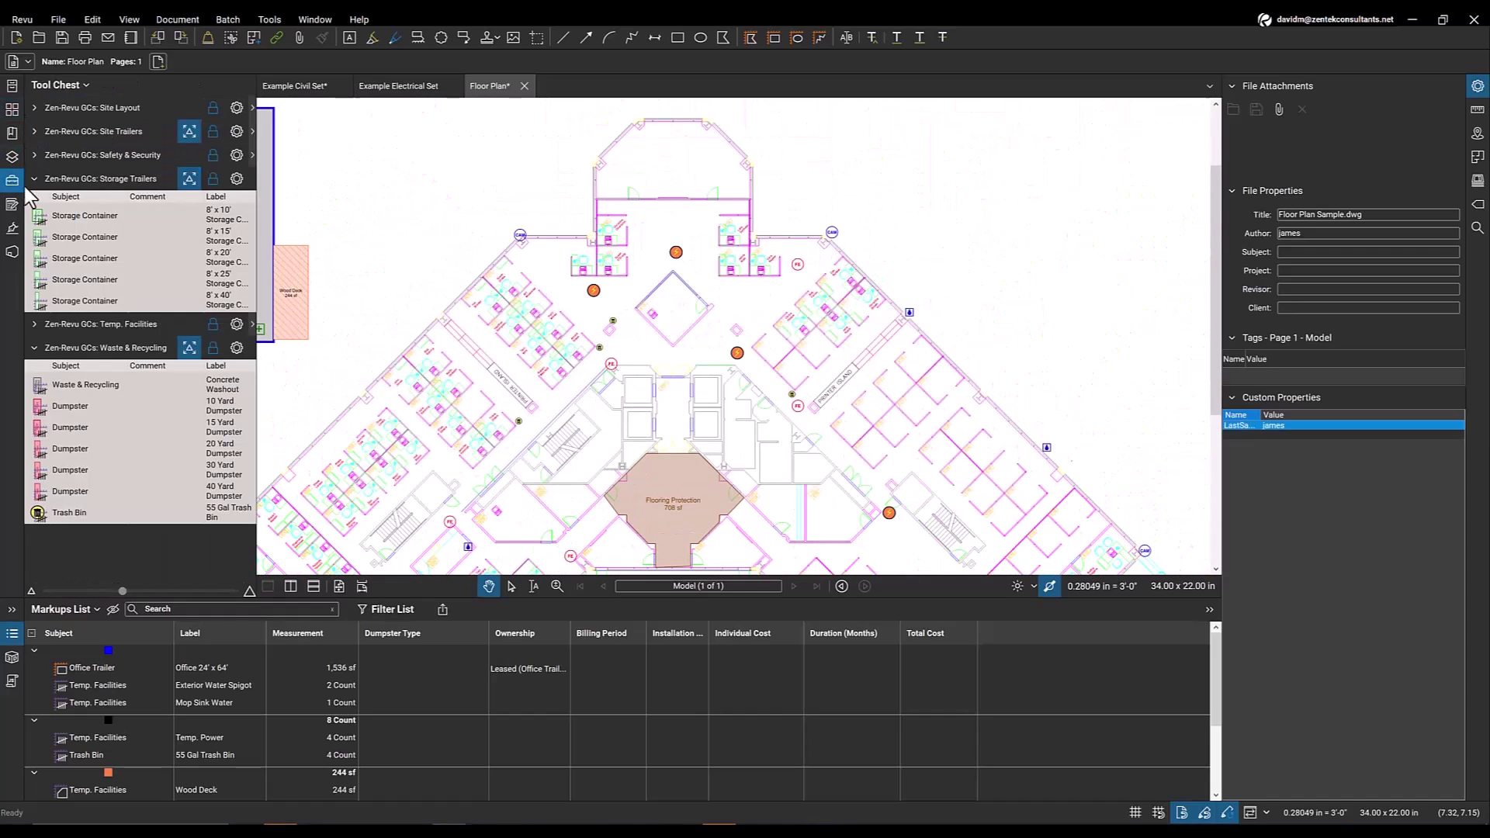
pyautogui.click(65, 215)
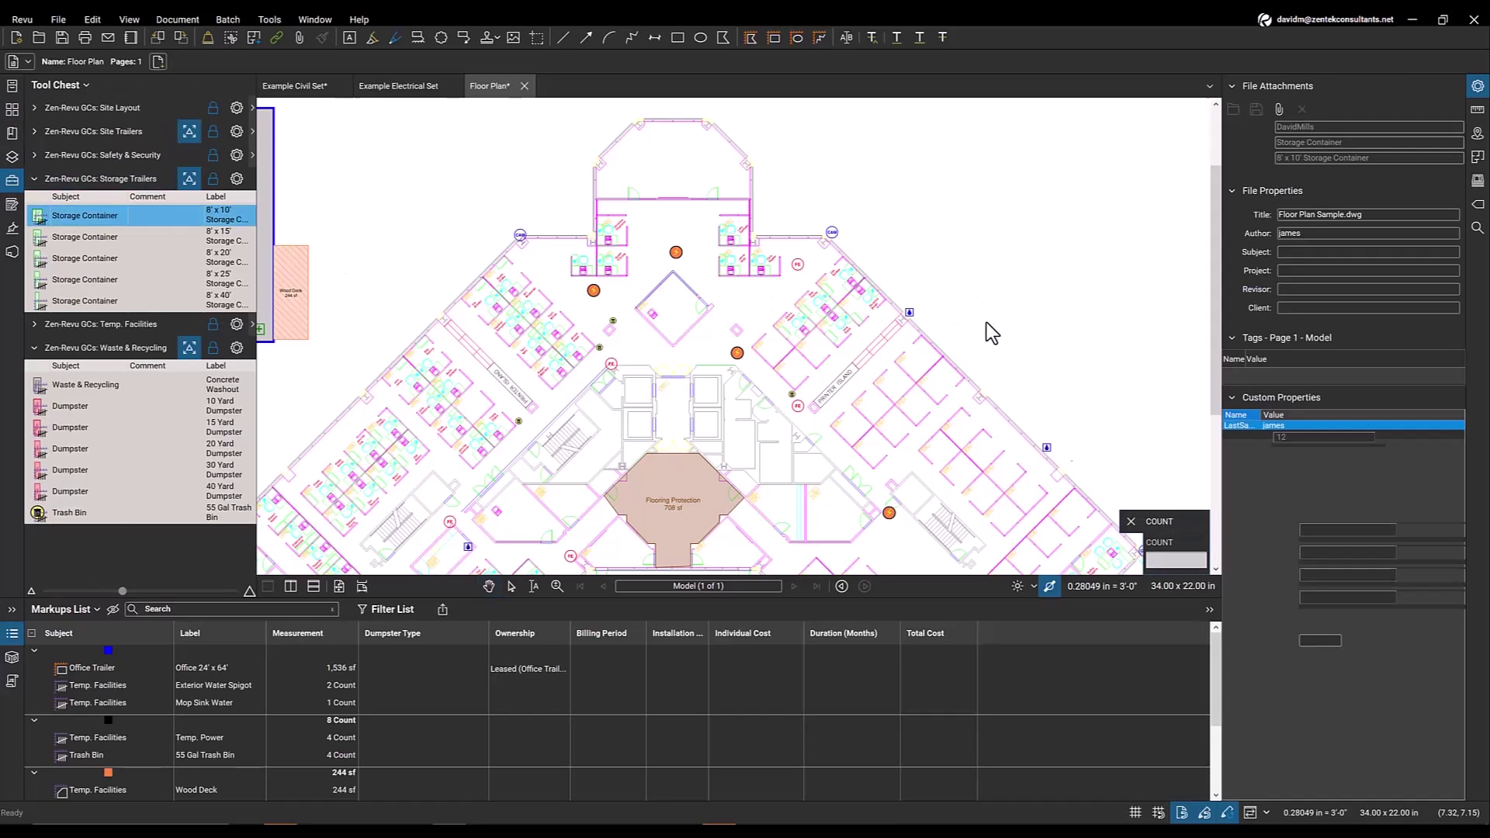
pyautogui.click(964, 298)
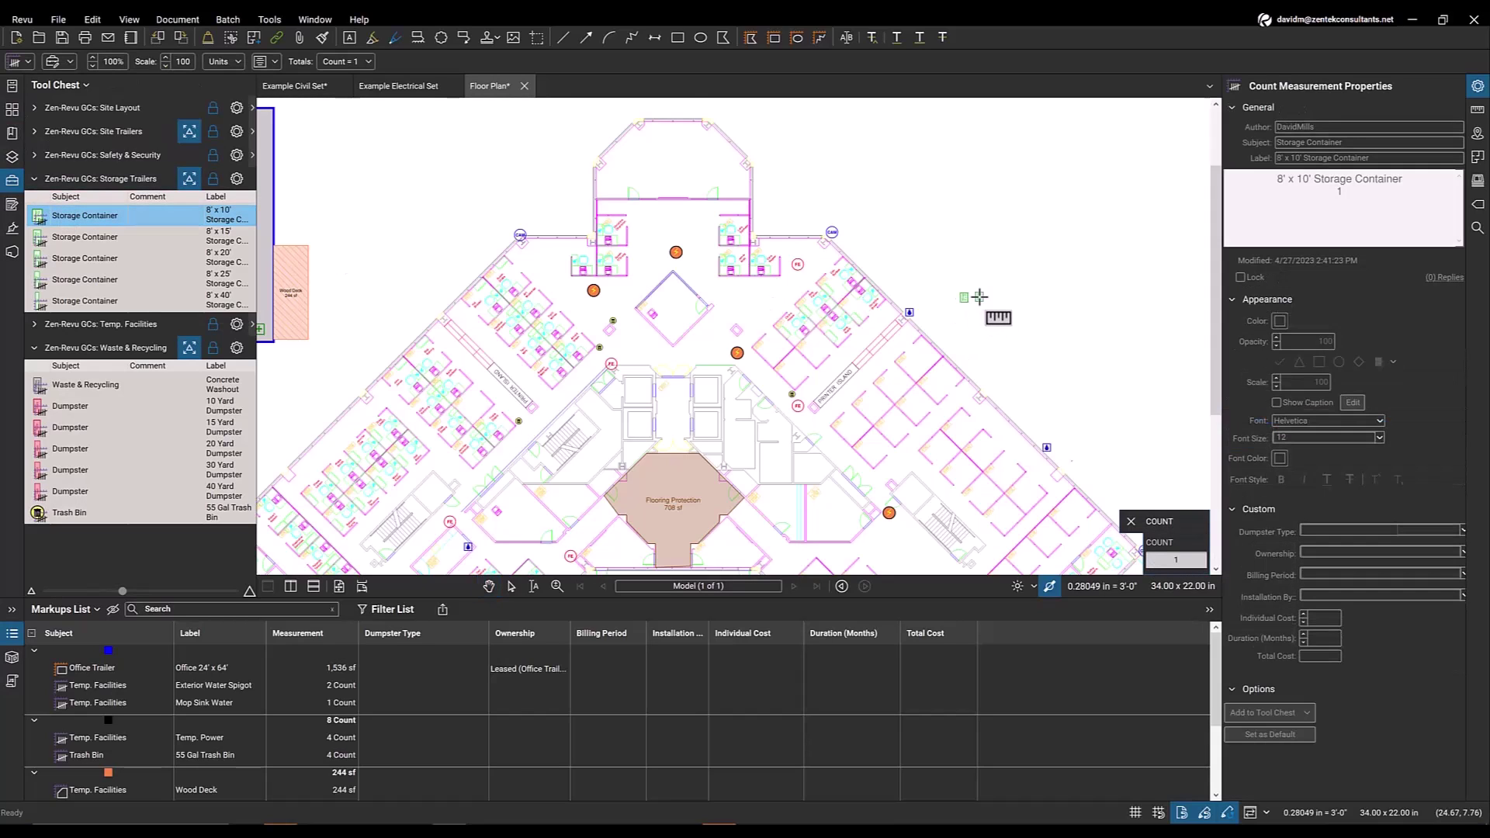
pyautogui.scroll(5, 980, 297)
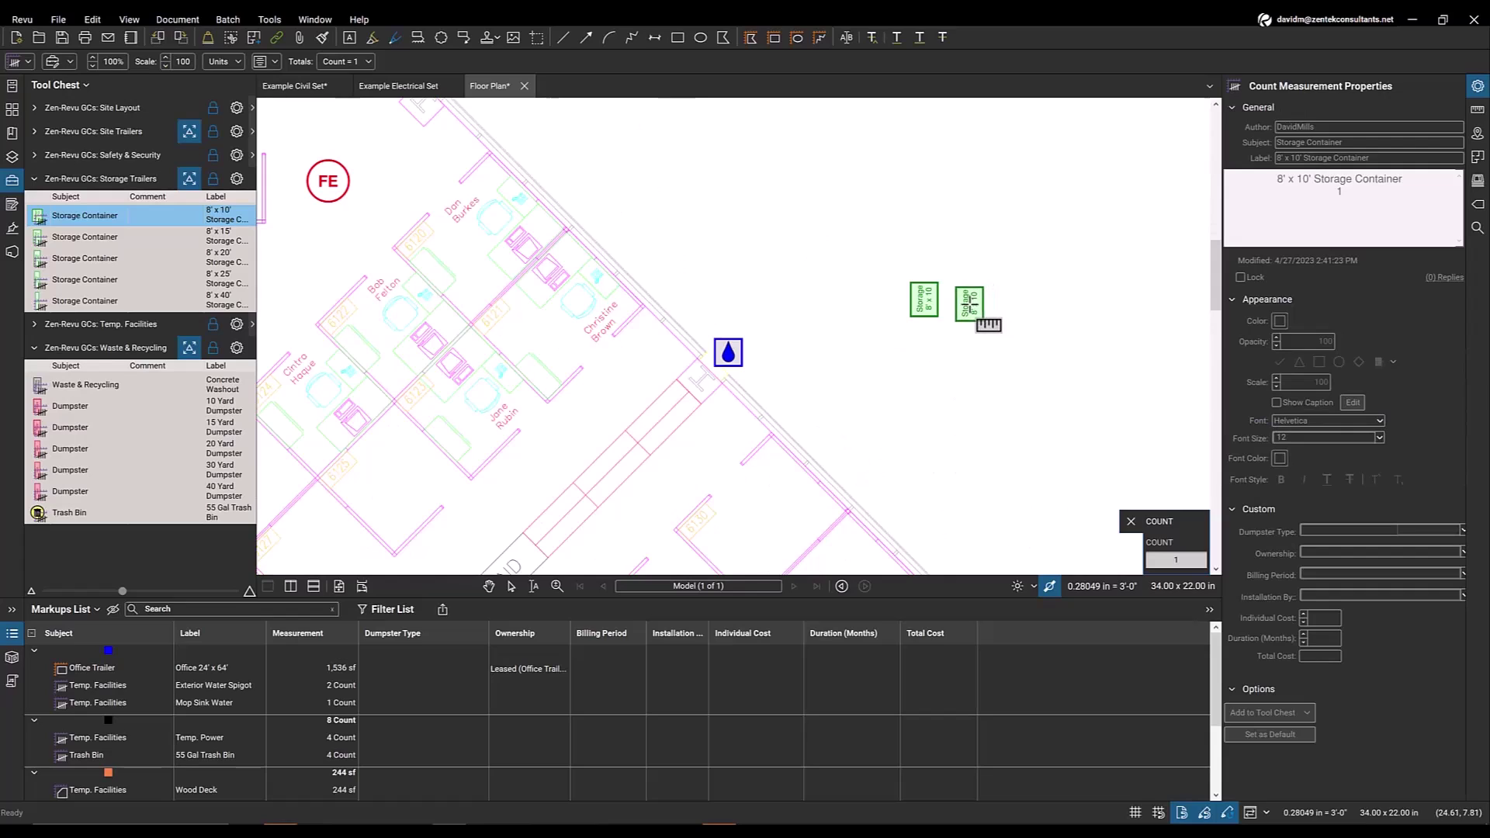
pyautogui.click(970, 302)
pyautogui.press('Escape')
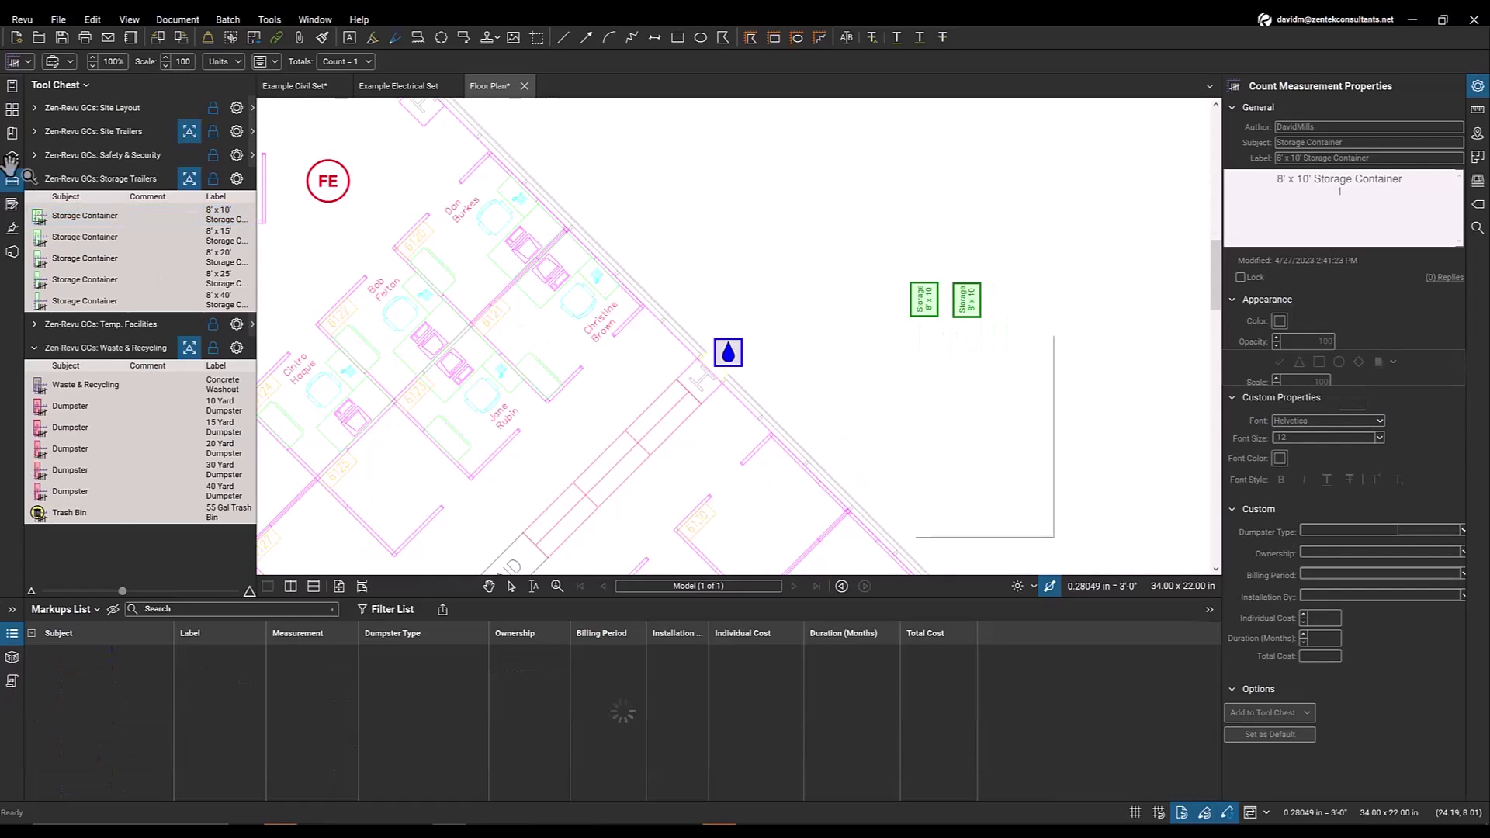
# Display the floor plan's layers again and toggle the visibility of the Storage Container layer
pyautogui.click(12, 157)
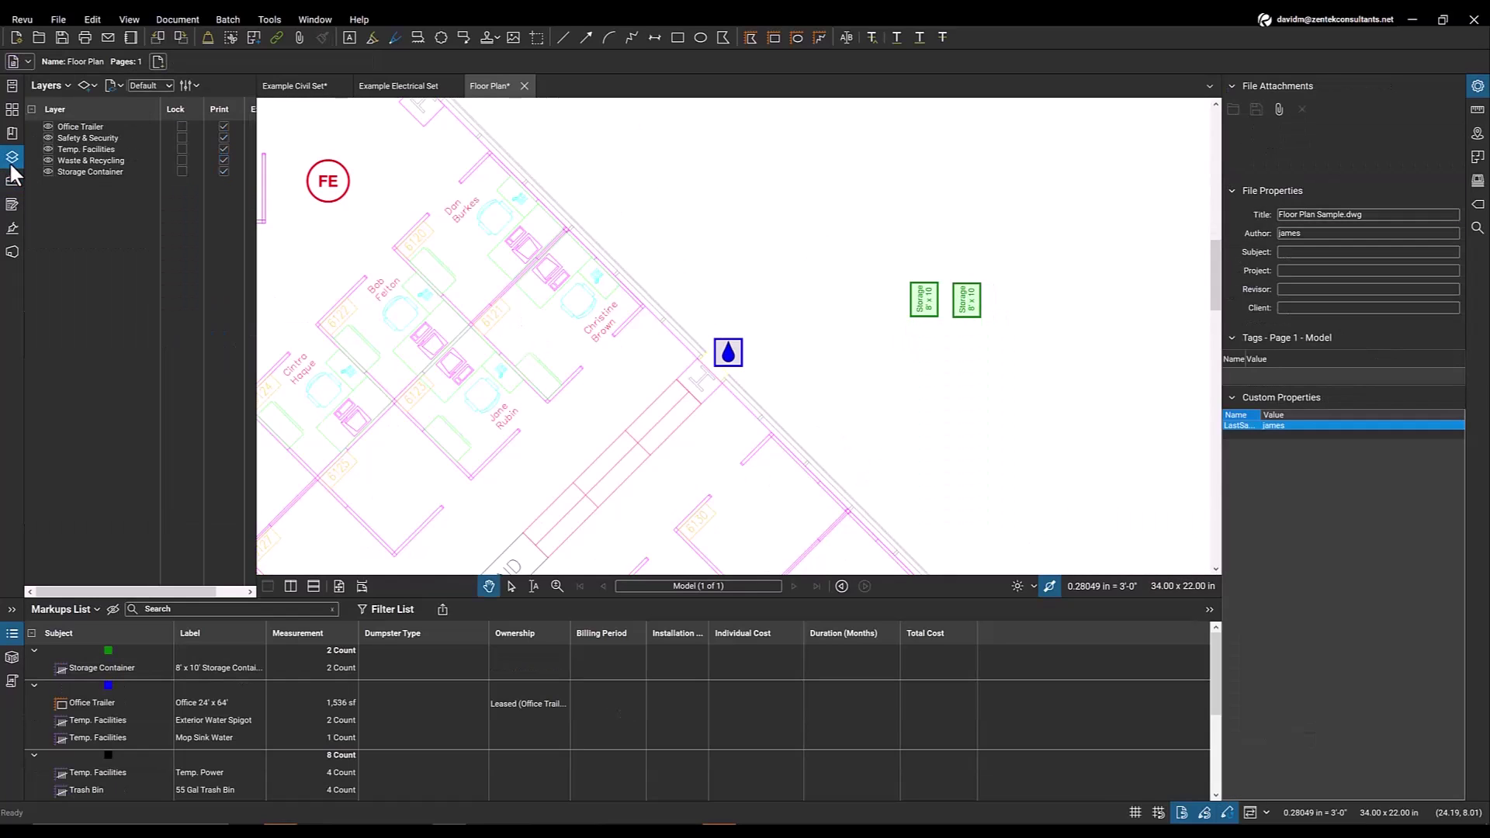
pyautogui.click(50, 175)
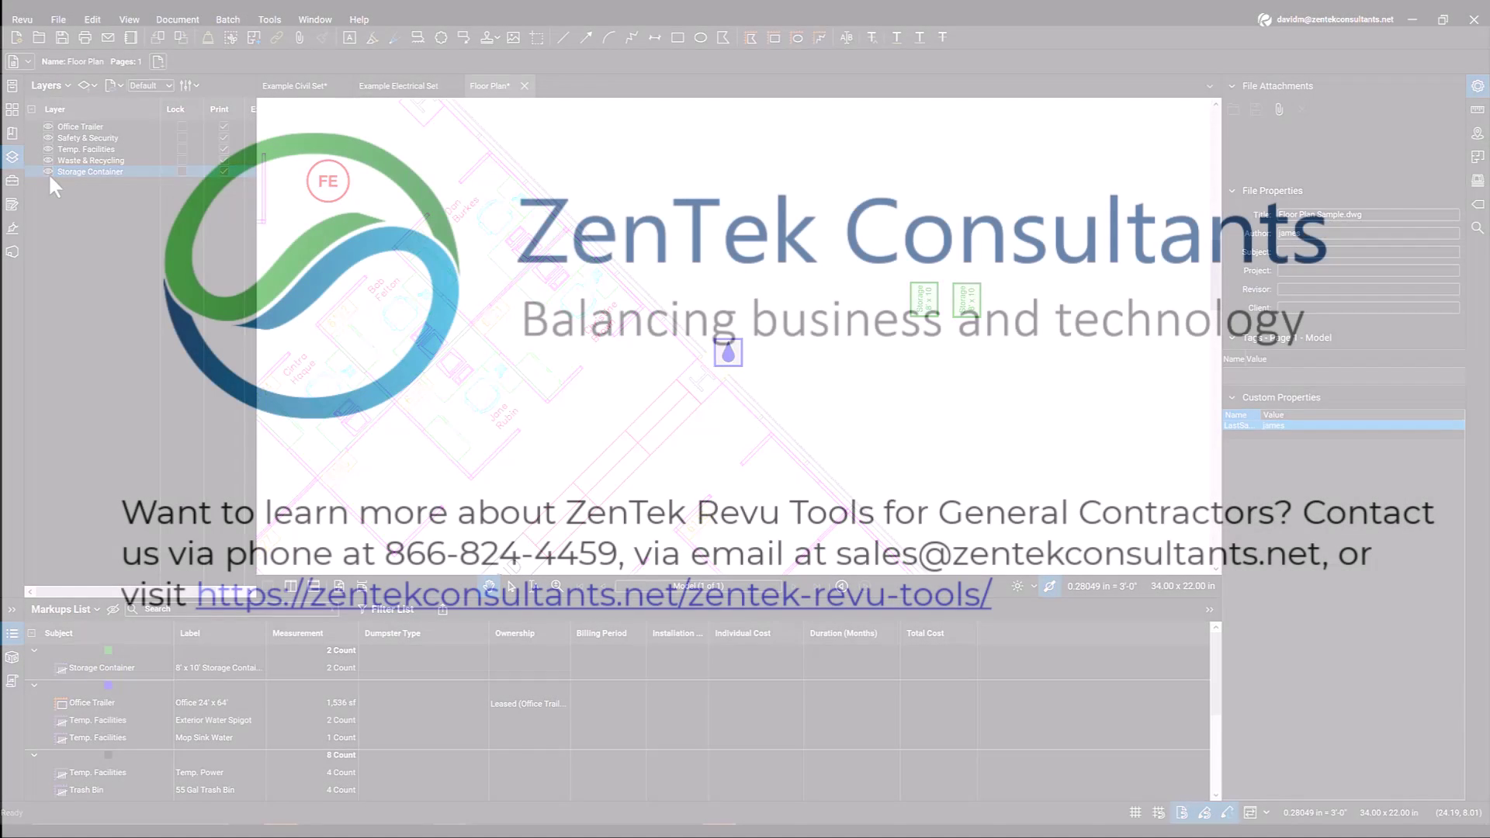